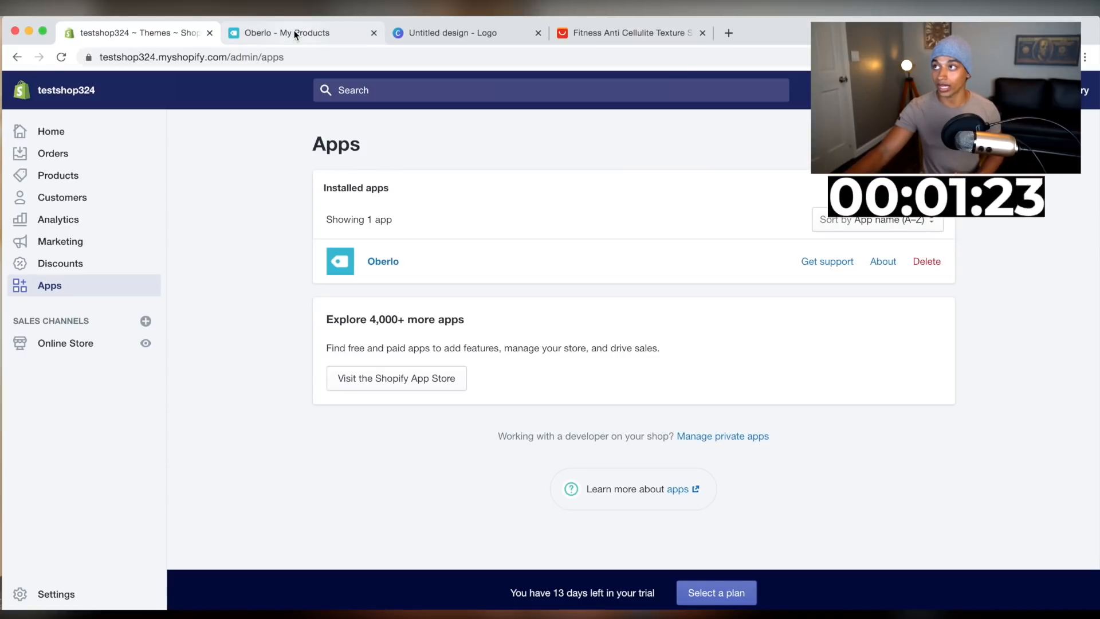
Add the AliExpress fitness shorts product to the Oberlo import list
left_click_drag(602, 33, 275, 33)
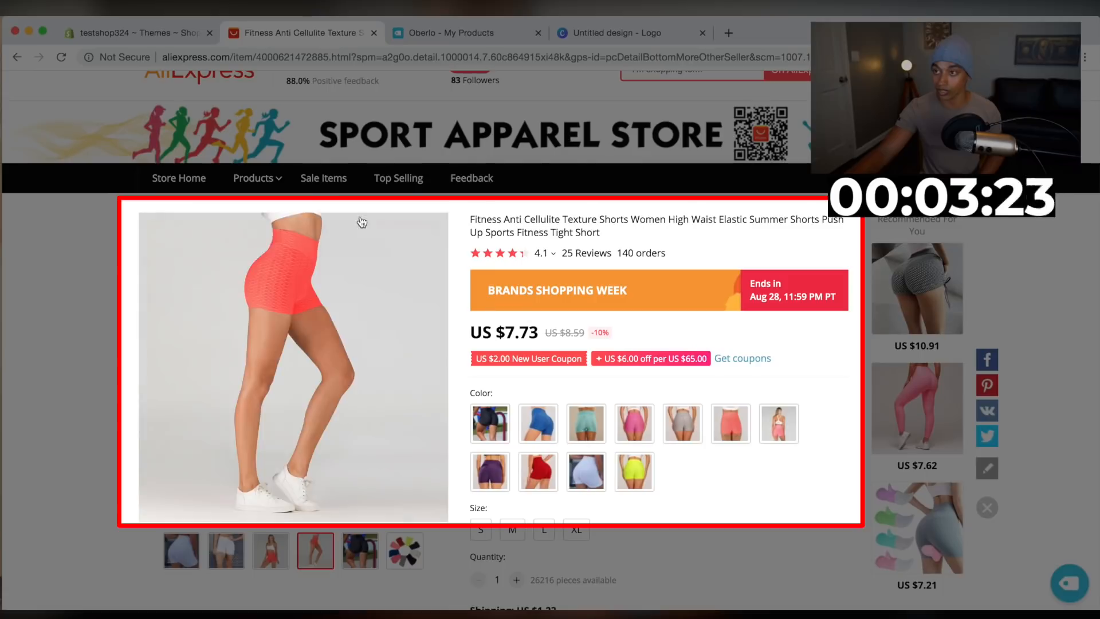
left_click(181, 549)
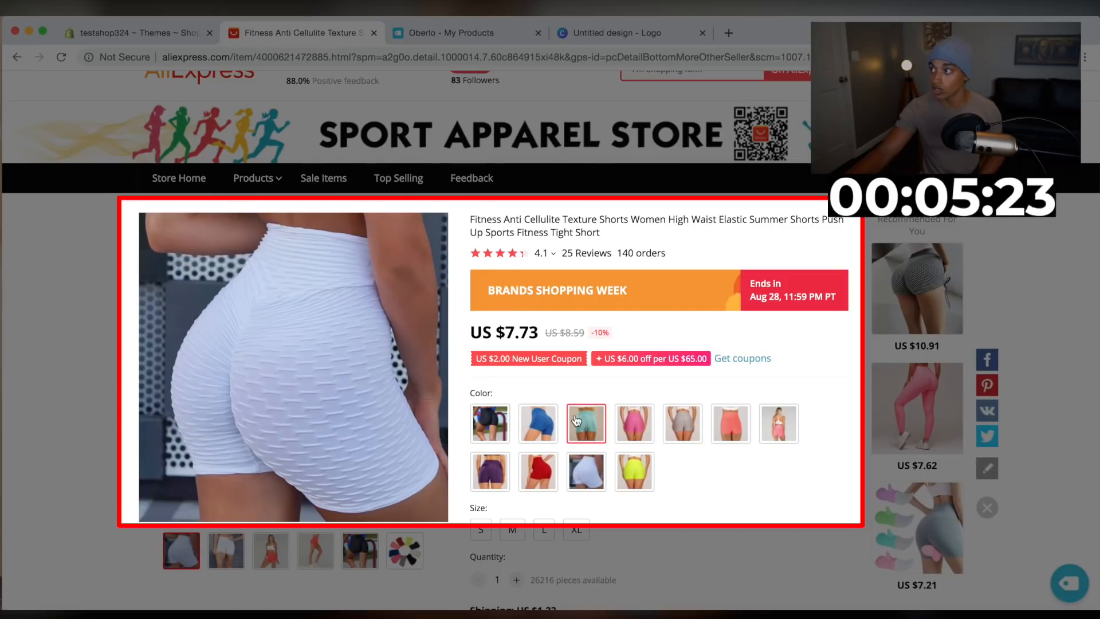
scroll(577, 421, "up", 2)
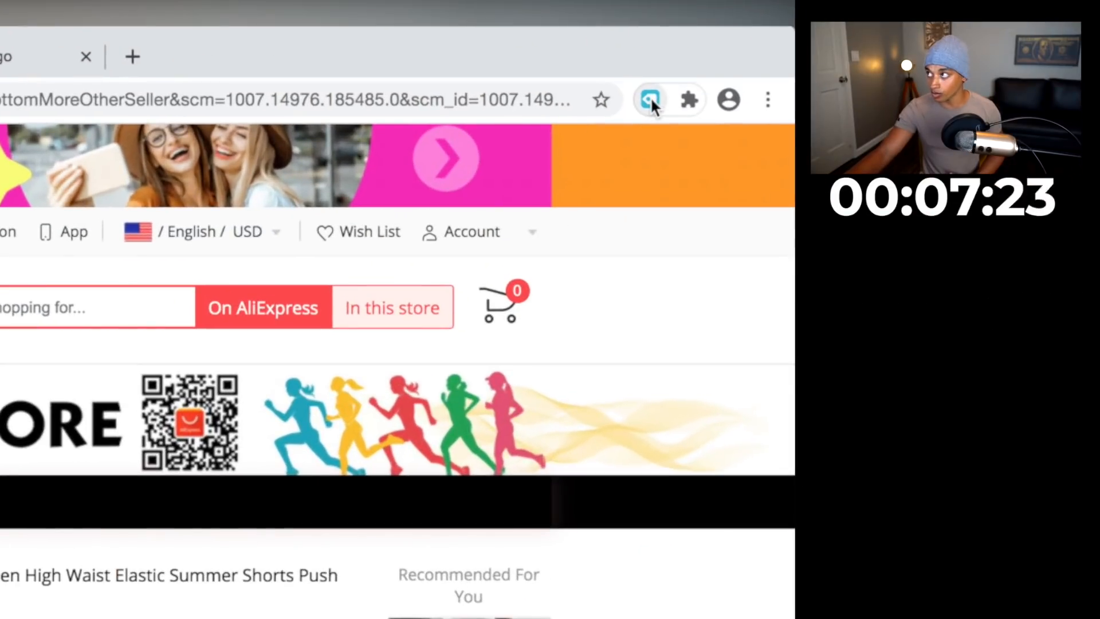
left_click(651, 98)
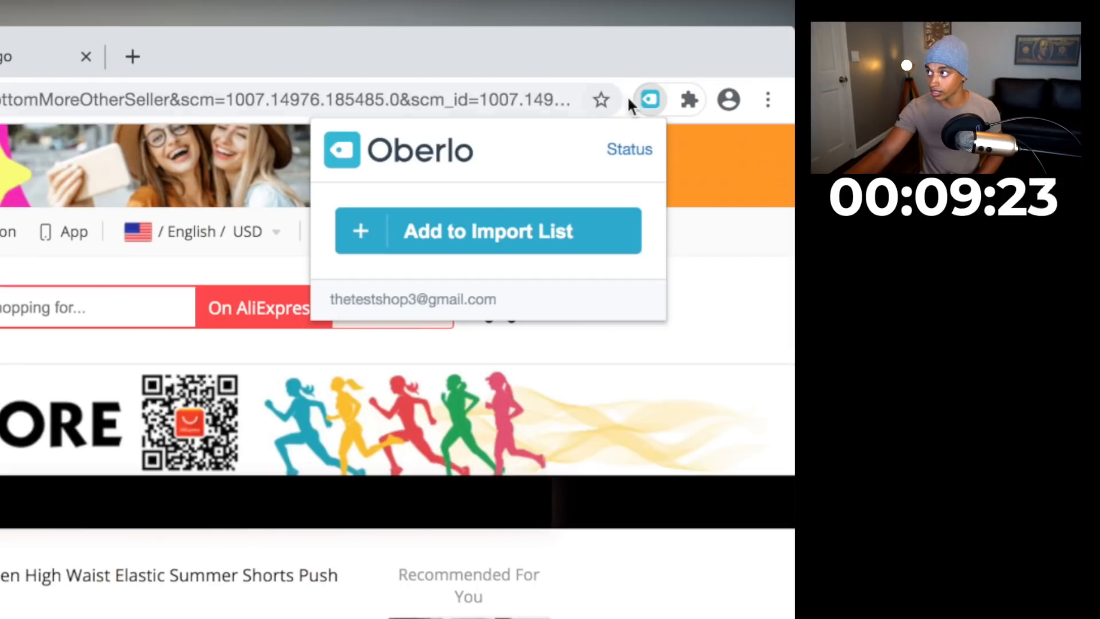
left_click(417, 233)
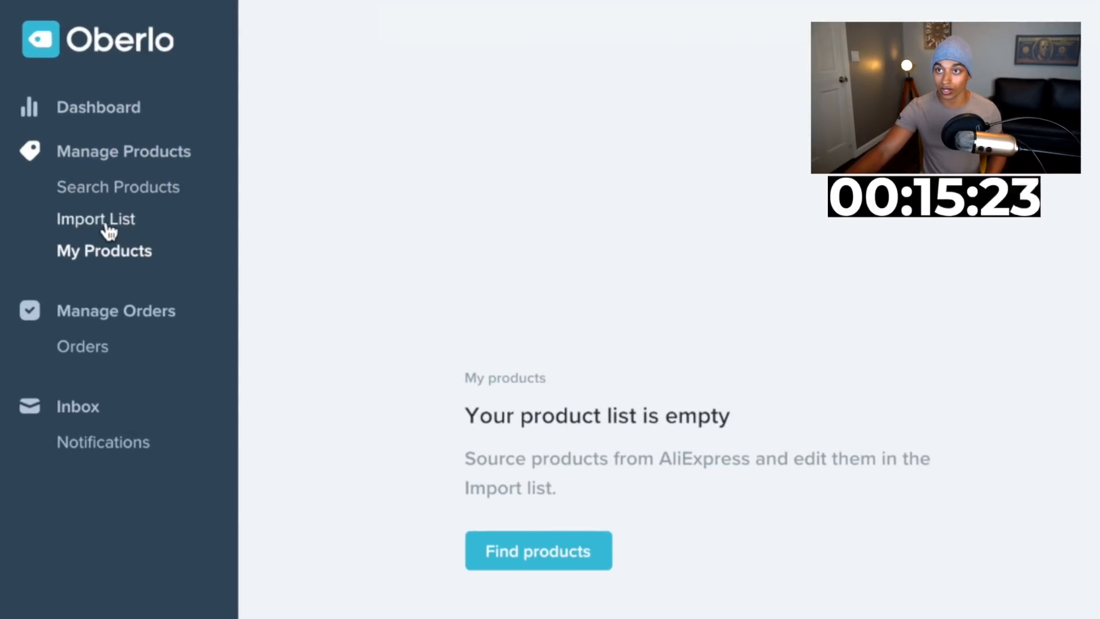
Retitle the imported product as "Peach Lift - Lift Up Shorts" and add it to the Home page collection
left_click(116, 227)
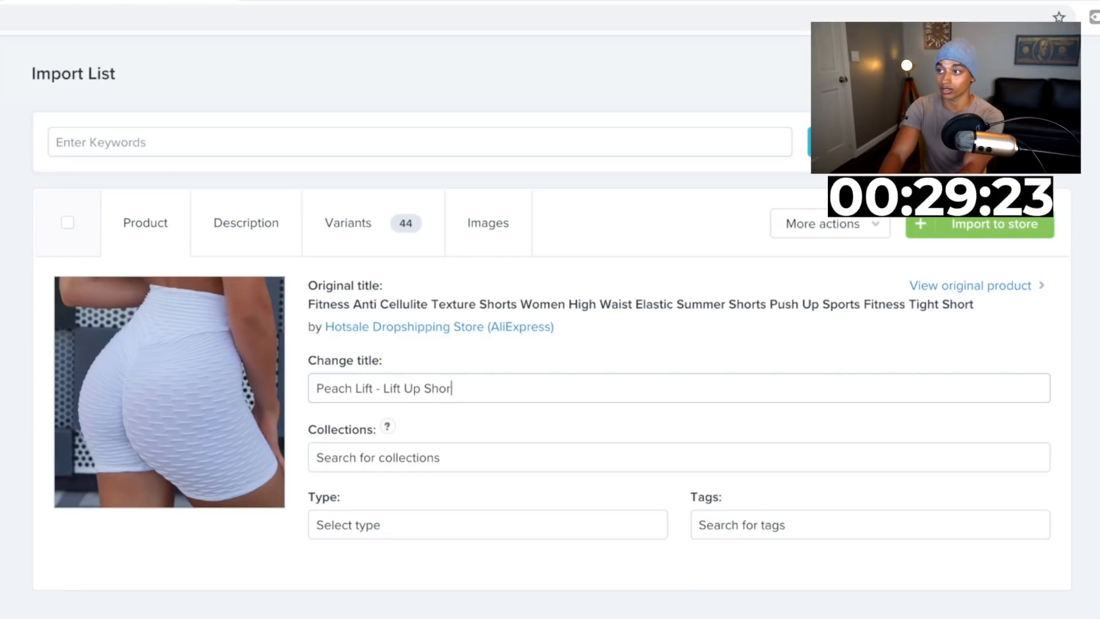
left_click(385, 393)
key("Tab")
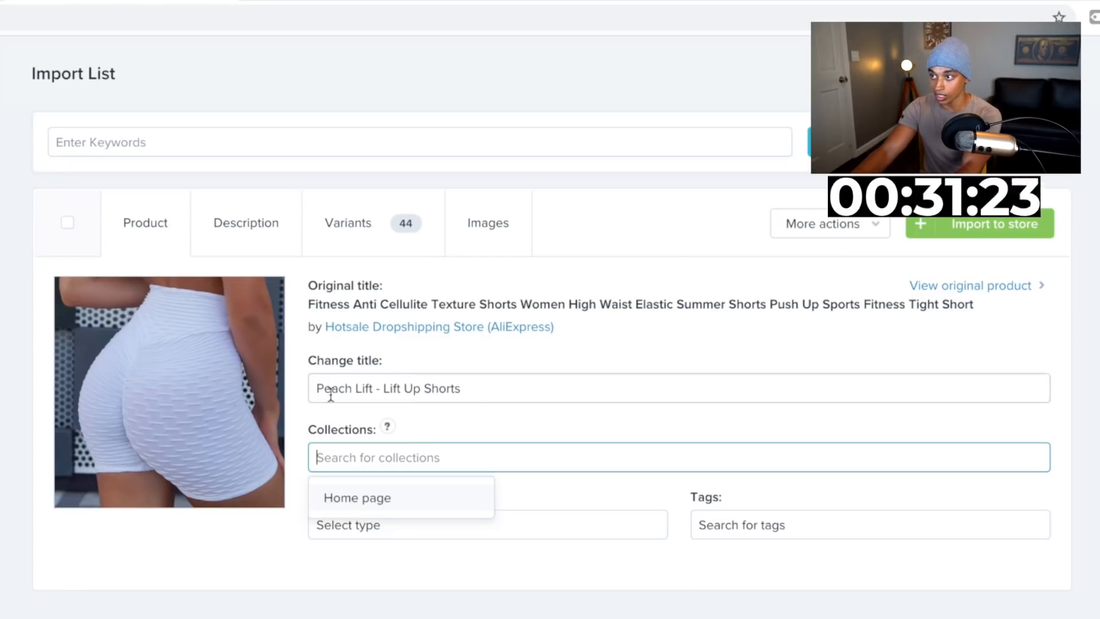
left_click(347, 499)
left_click(520, 568)
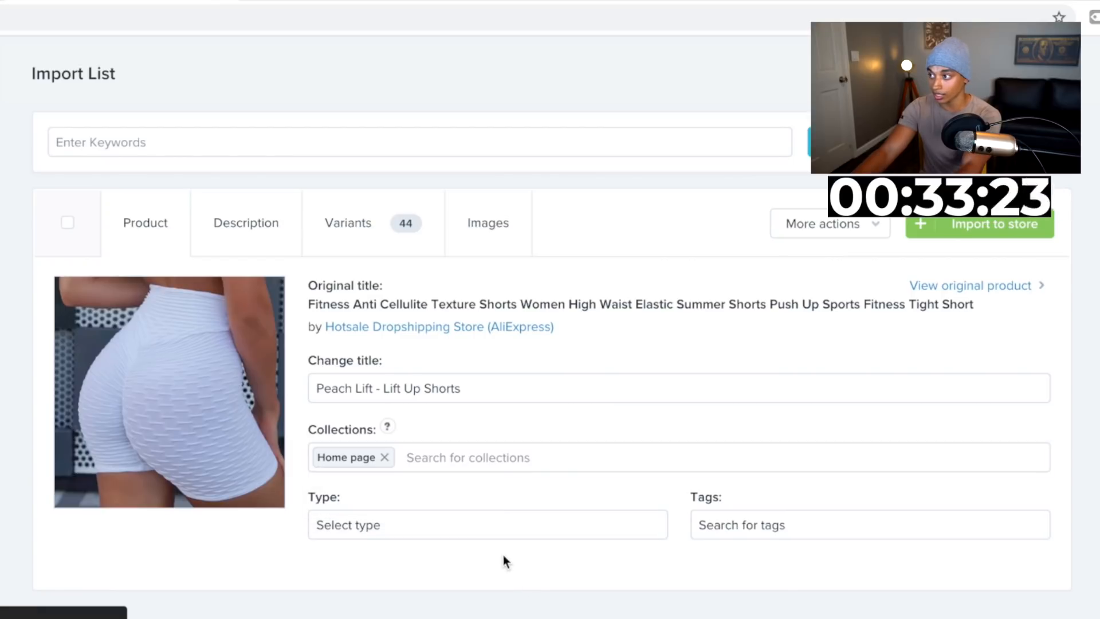
Clear the product's entire description text
left_click(225, 226)
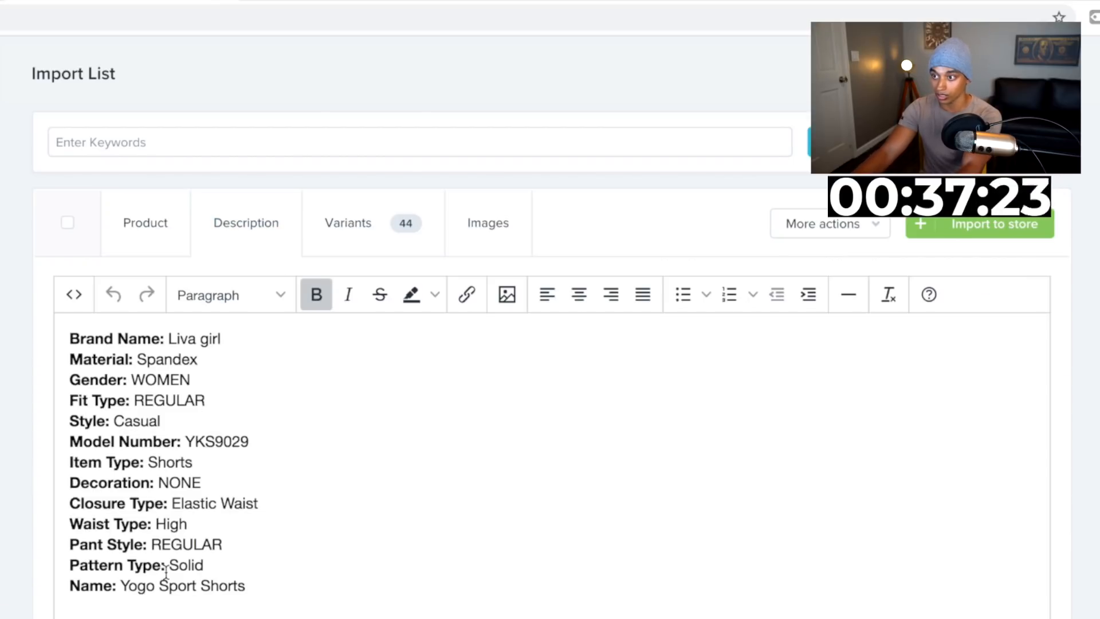
left_click_drag(268, 589, 57, 344)
key("BackSpace")
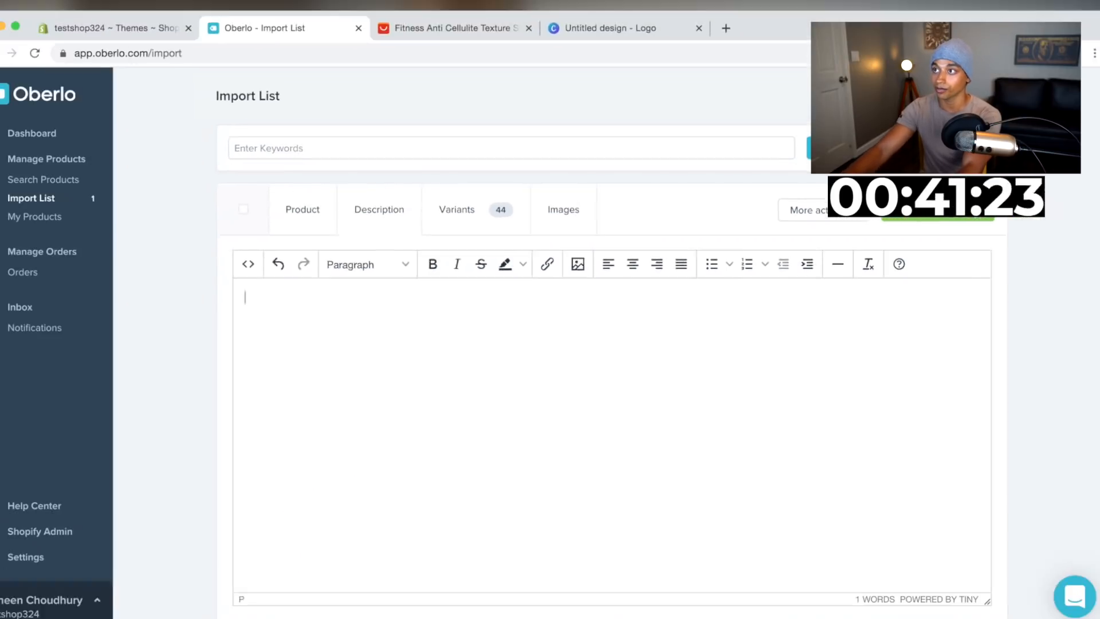
Set the price of all variants to 39.99
left_click(469, 208)
scroll(621, 349, "down", 1)
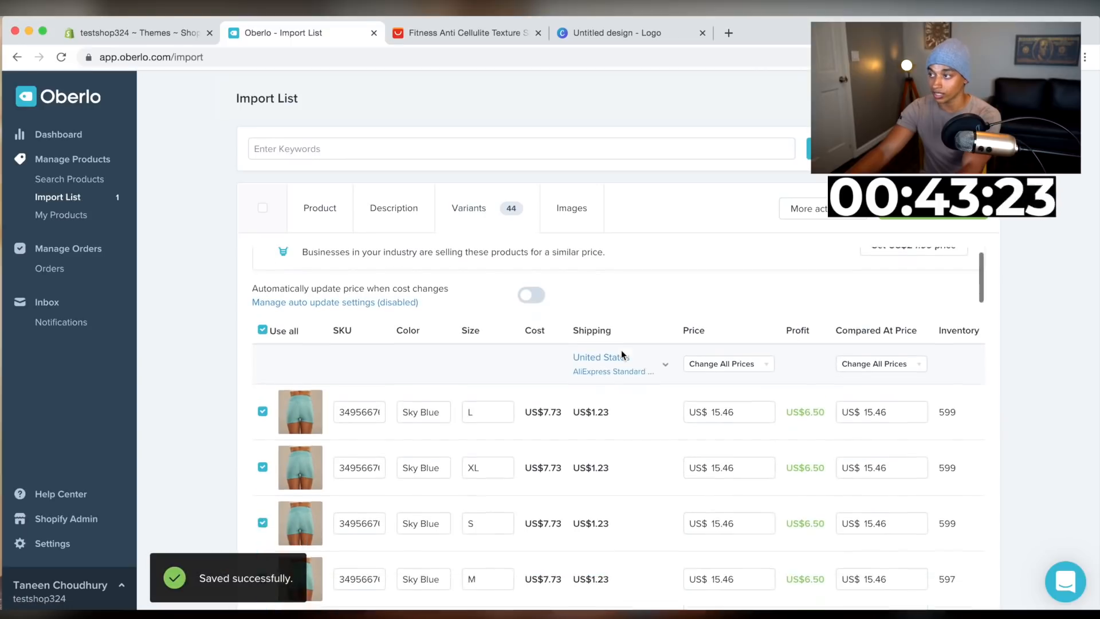
scroll(621, 350, "up", 1)
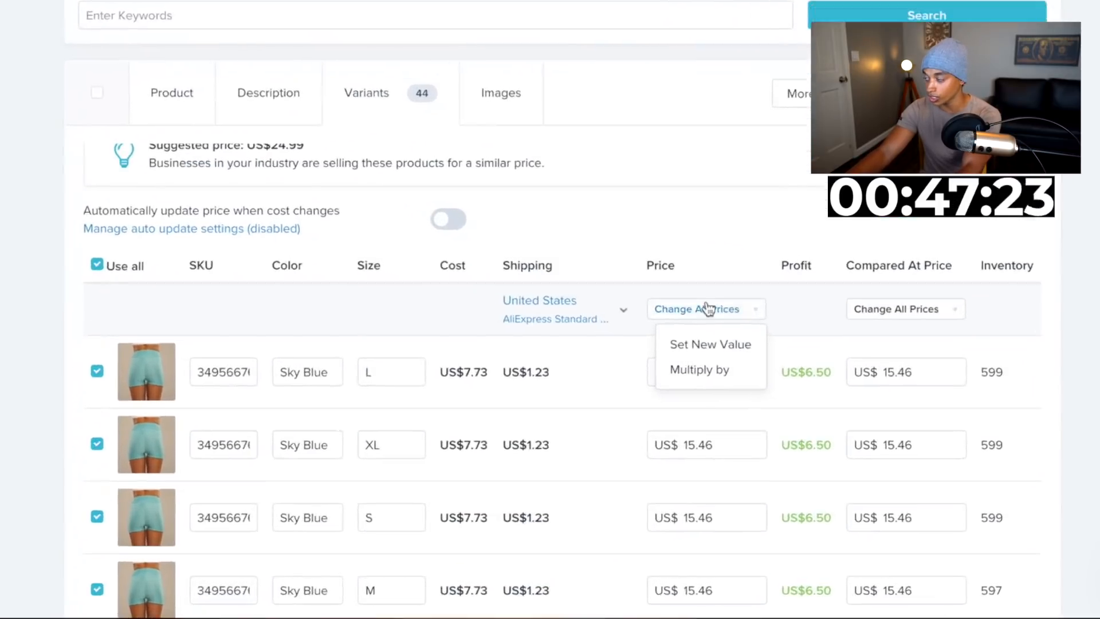
left_click(690, 336)
type("39.")
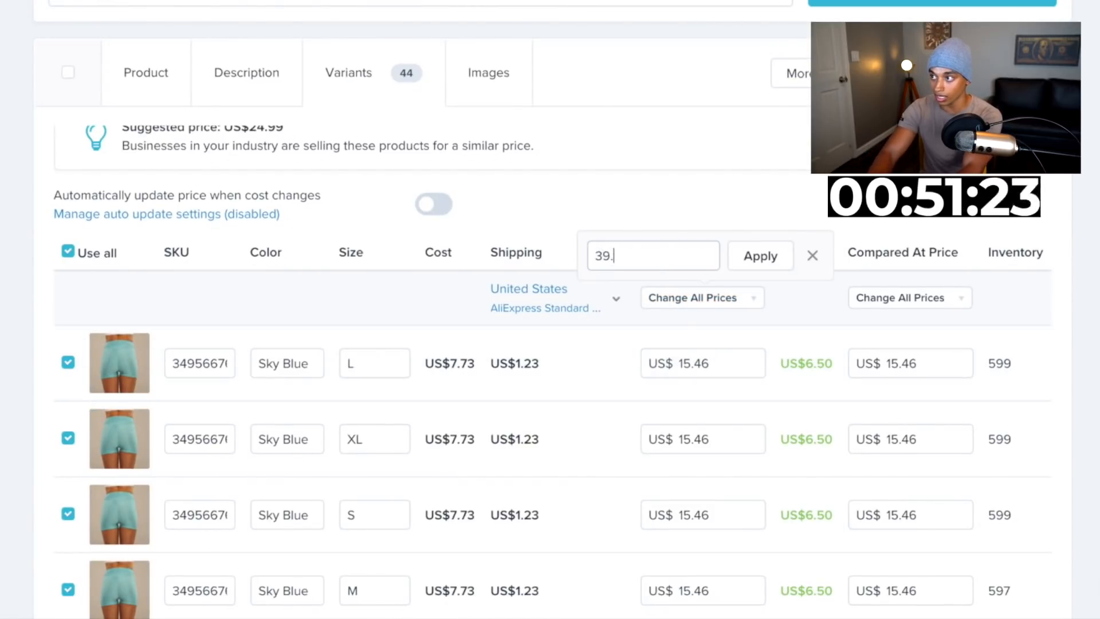
type("99")
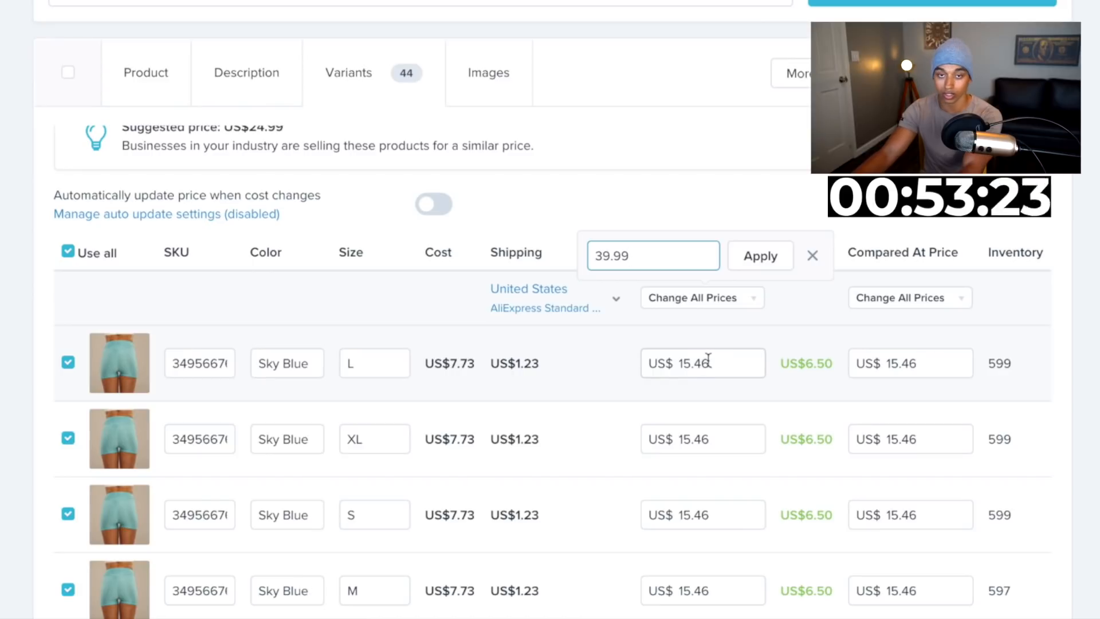
left_click(767, 260)
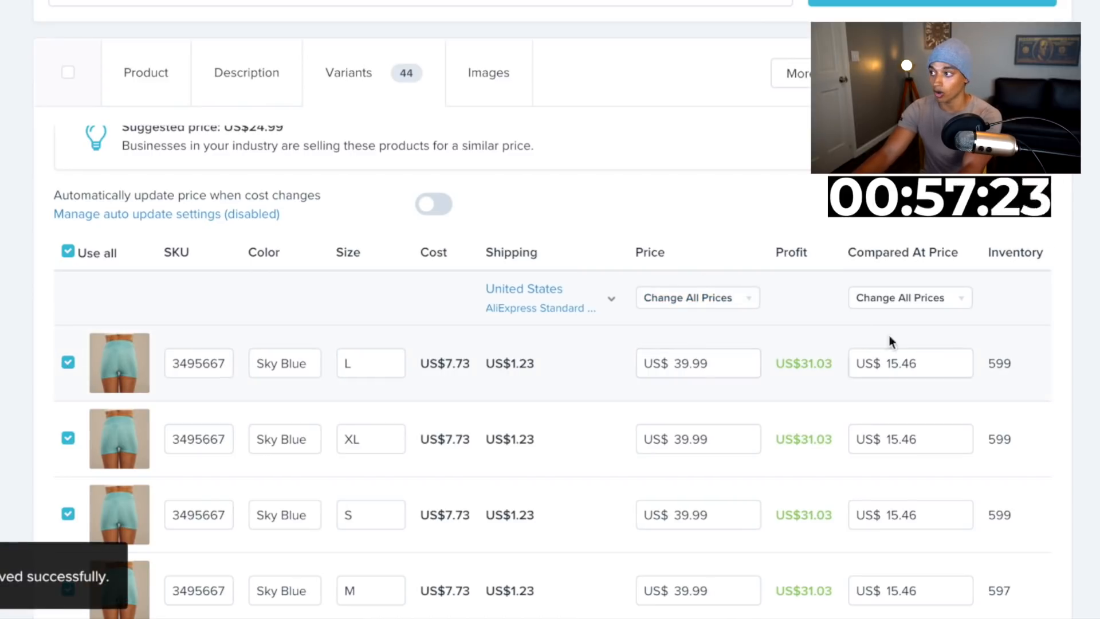
Set the compared-at price of all variants to 59.99
scroll(729, 355, "down", 3)
scroll(720, 285, "up", 2)
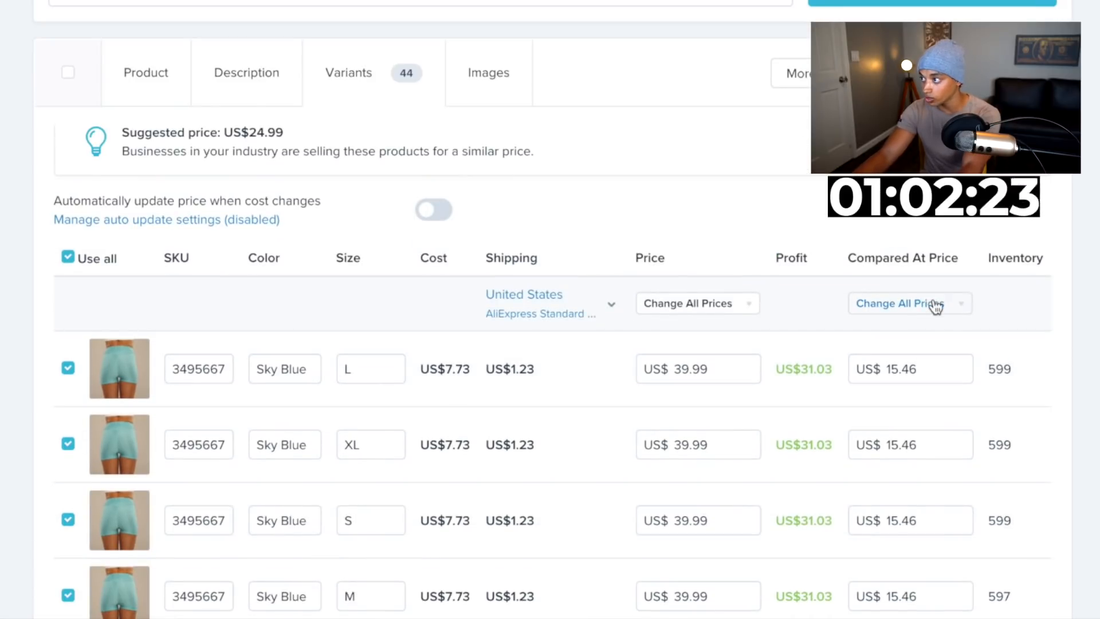
left_click(935, 307)
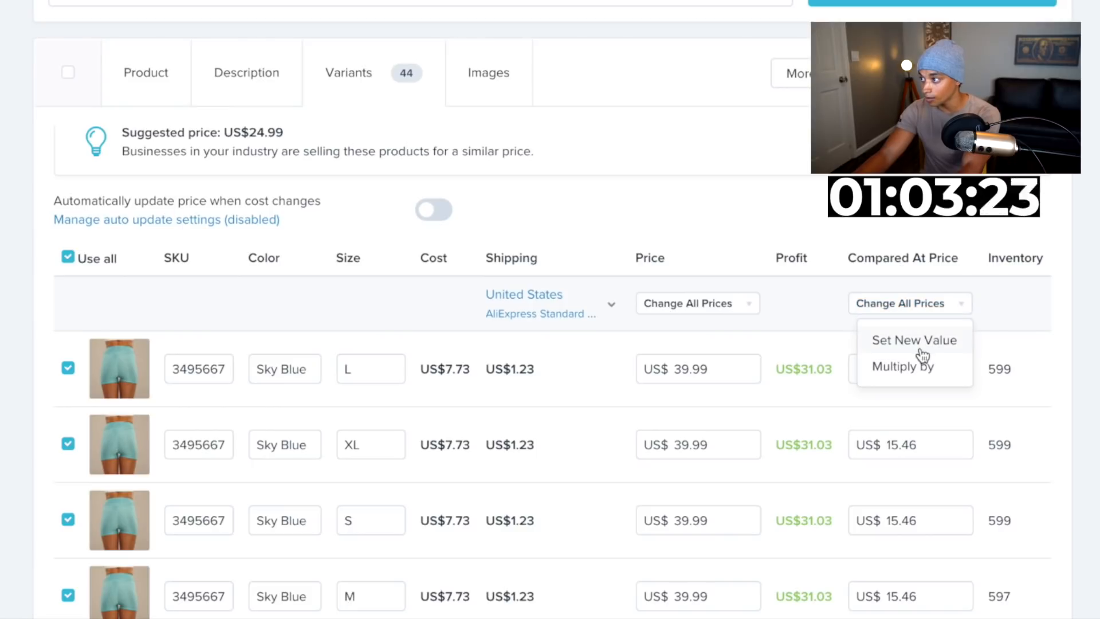
left_click(920, 348)
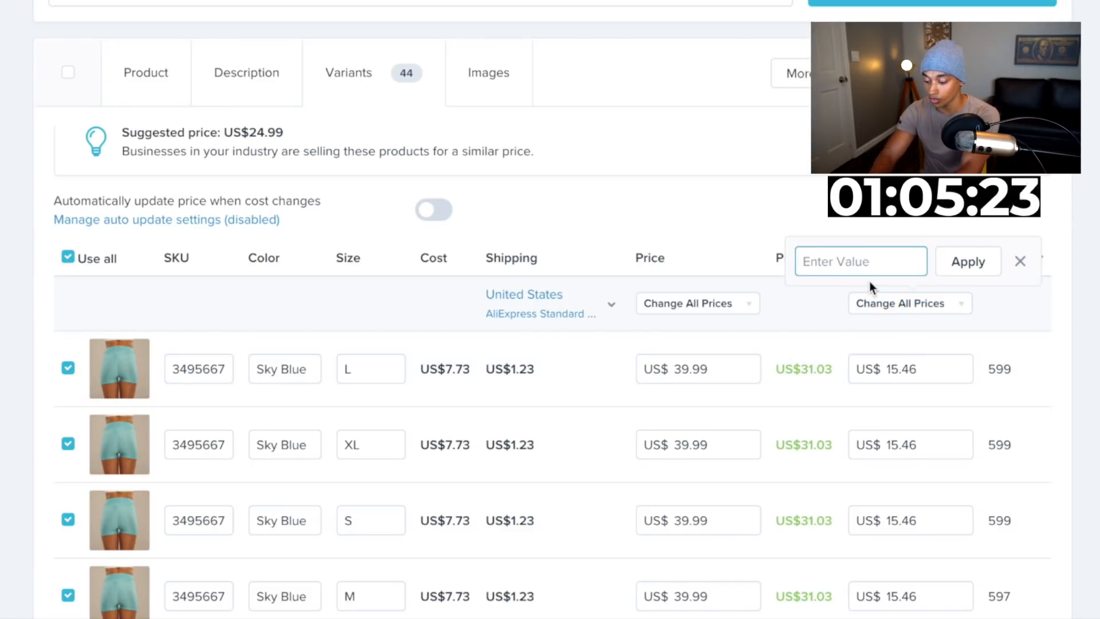
type("59.")
type("99")
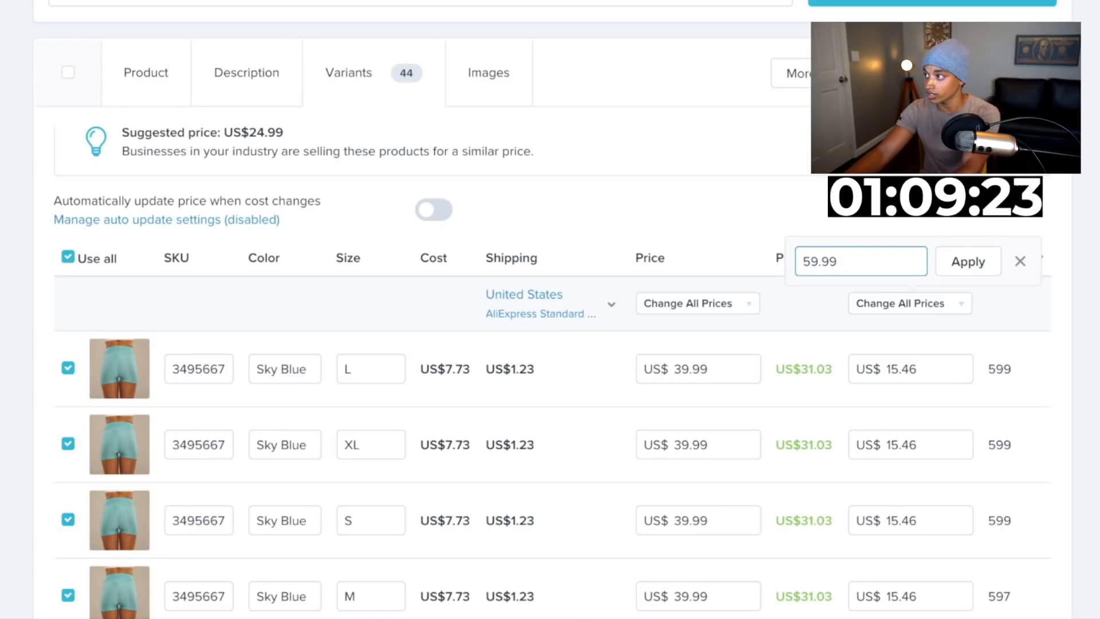
left_click(960, 261)
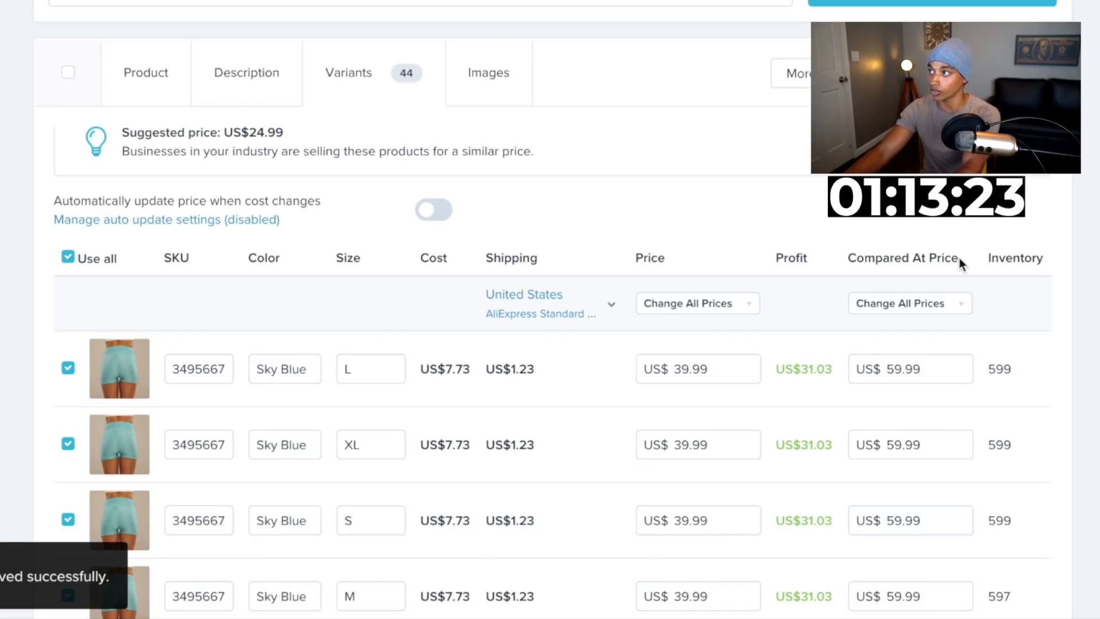
Add the size chart image to the product's selected images and import the product to the store
left_click(503, 86)
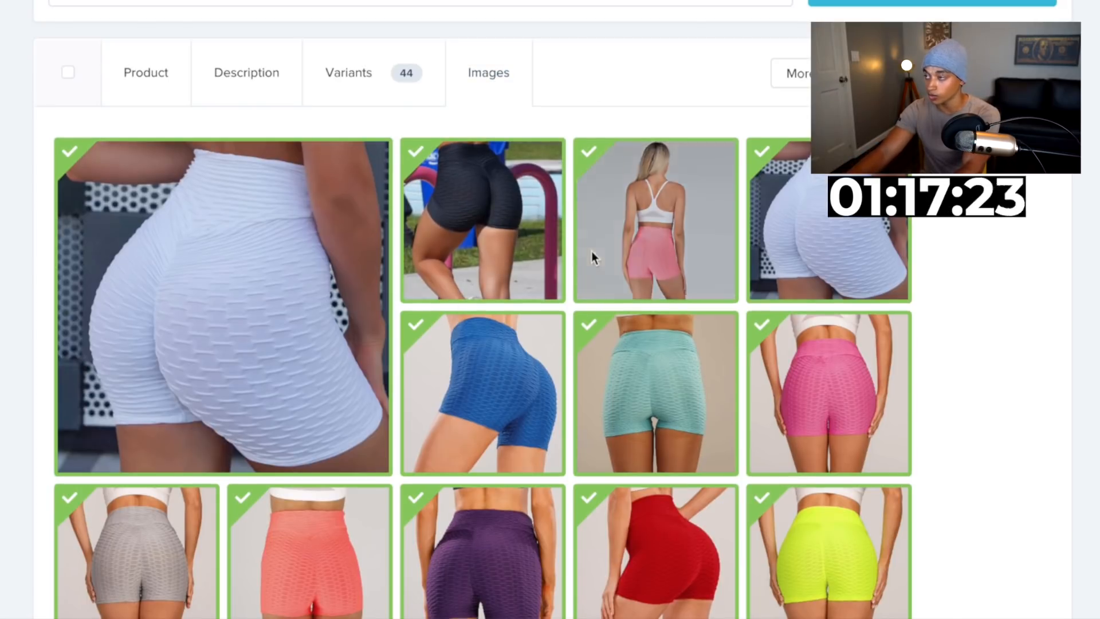
scroll(591, 252, "down", 1)
scroll(793, 307, "down", 3)
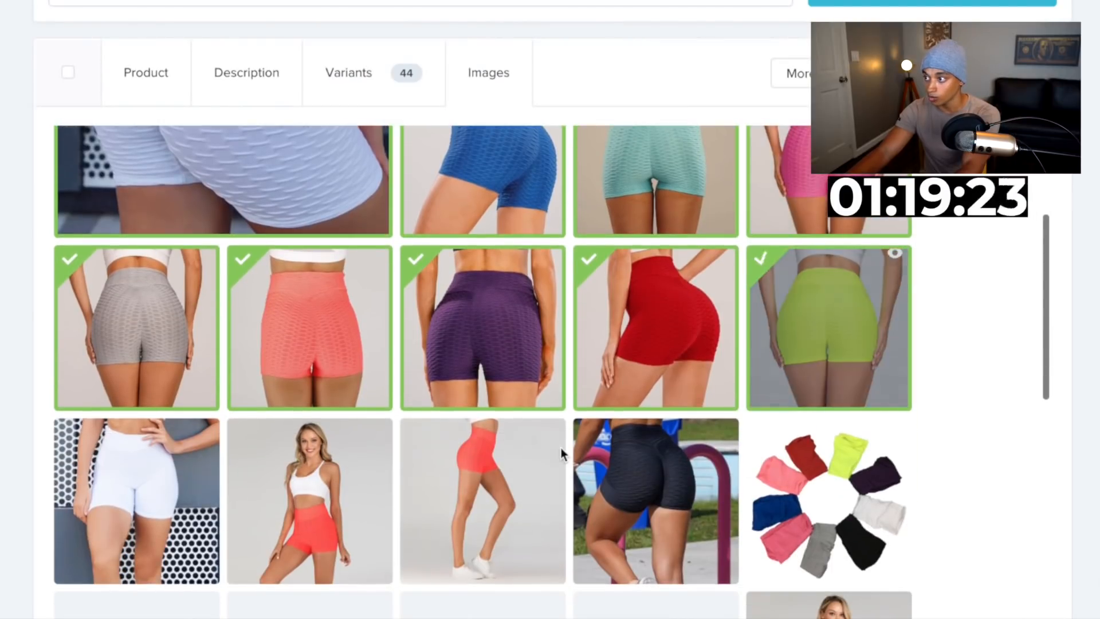
scroll(562, 448, "down", 7)
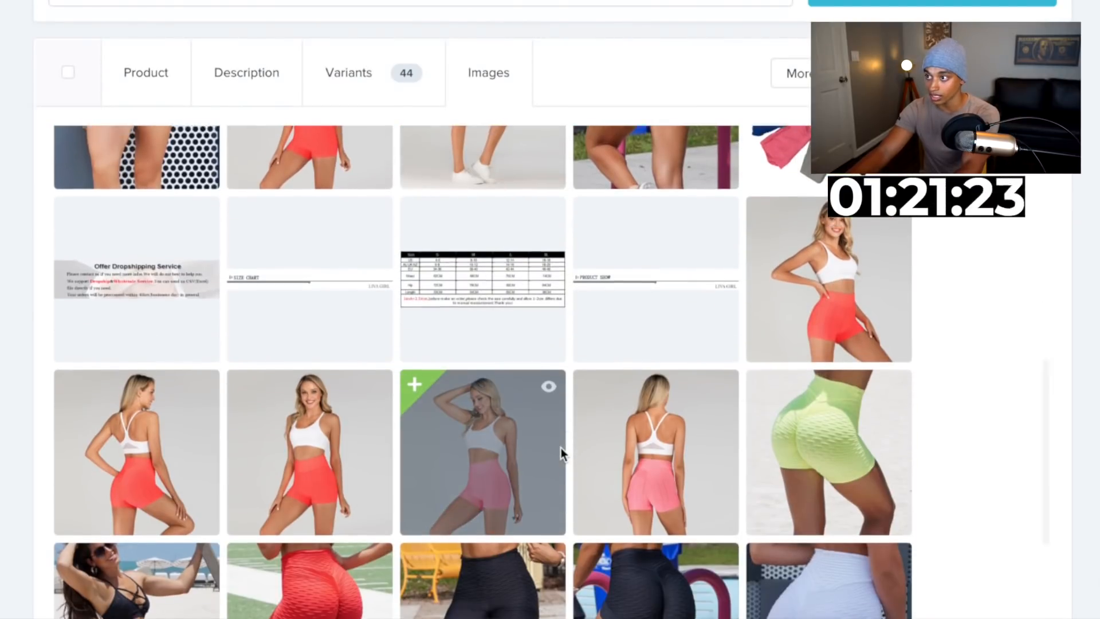
scroll(561, 448, "up", 1)
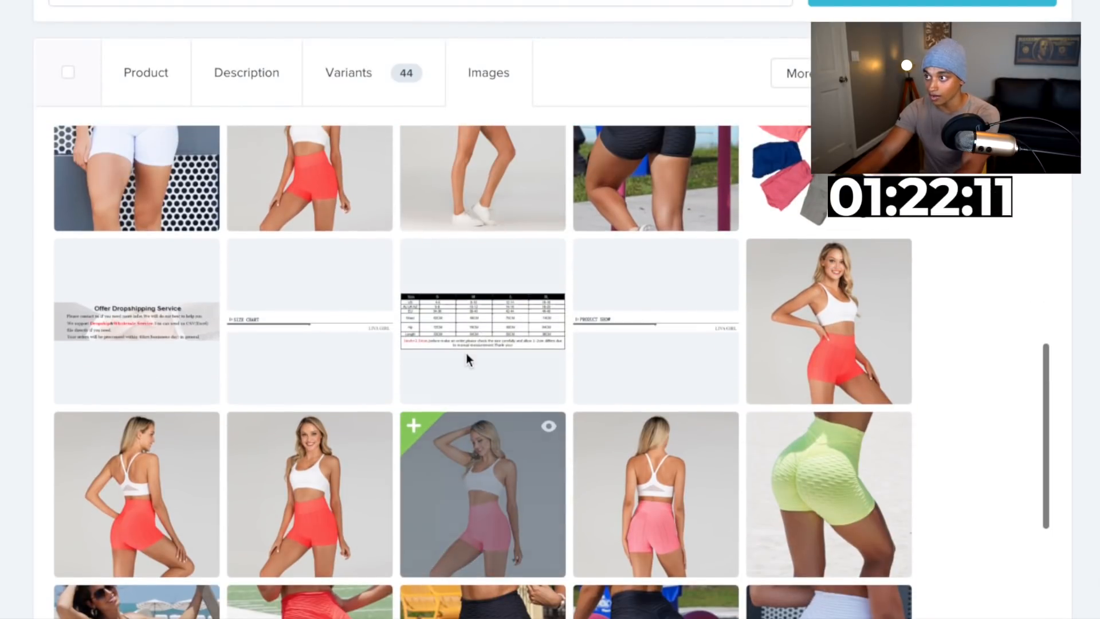
left_click(428, 276)
scroll(442, 390, "down", 5)
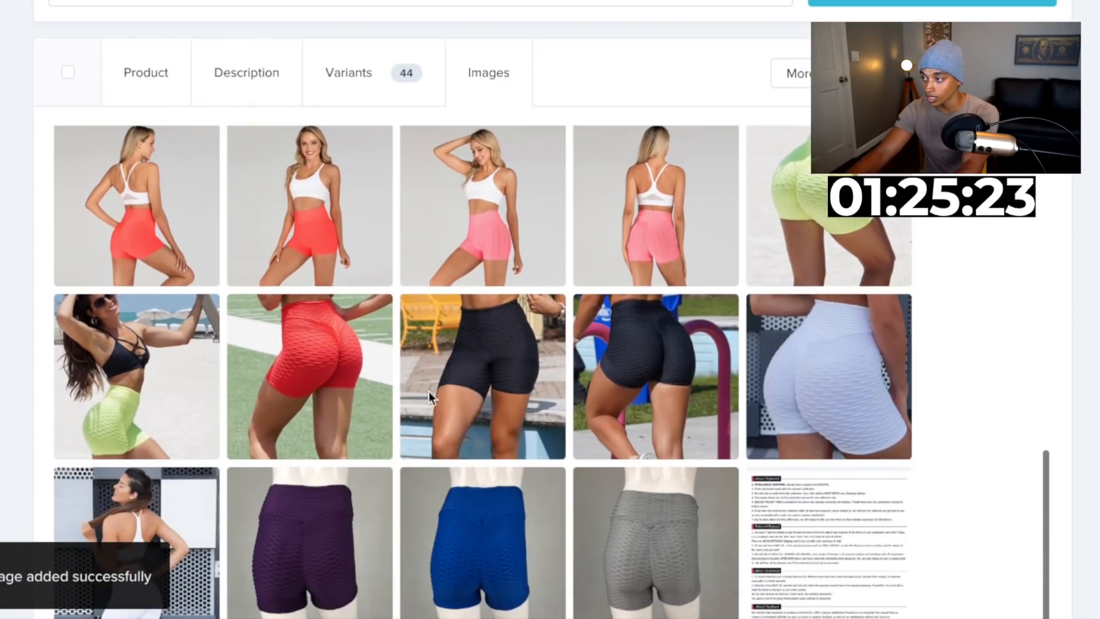
scroll(356, 425, "up", 3)
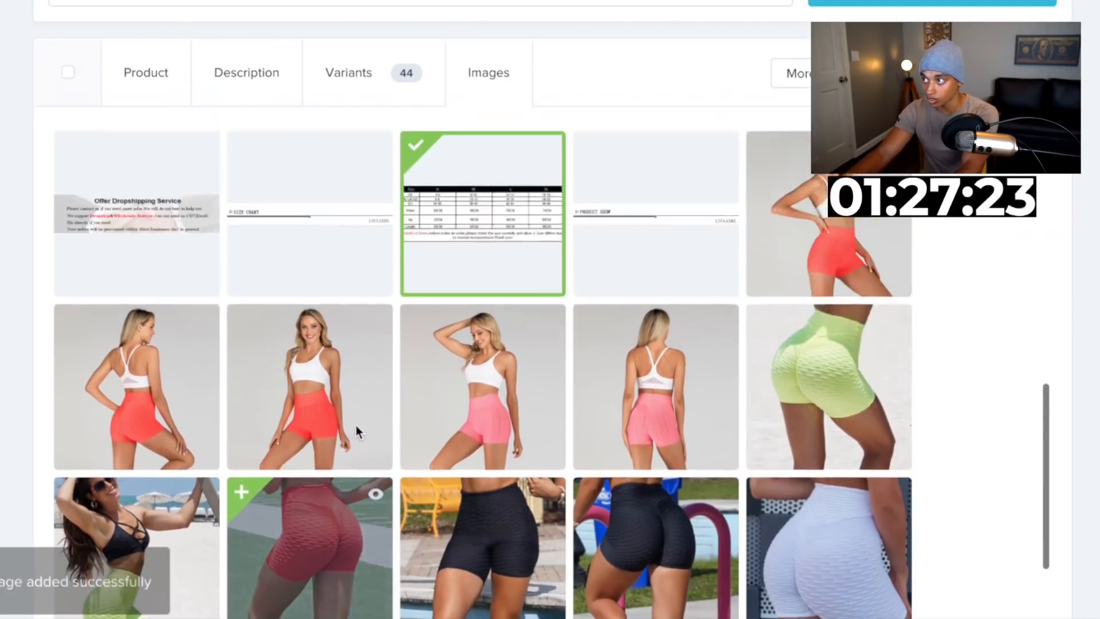
scroll(356, 425, "up", 8)
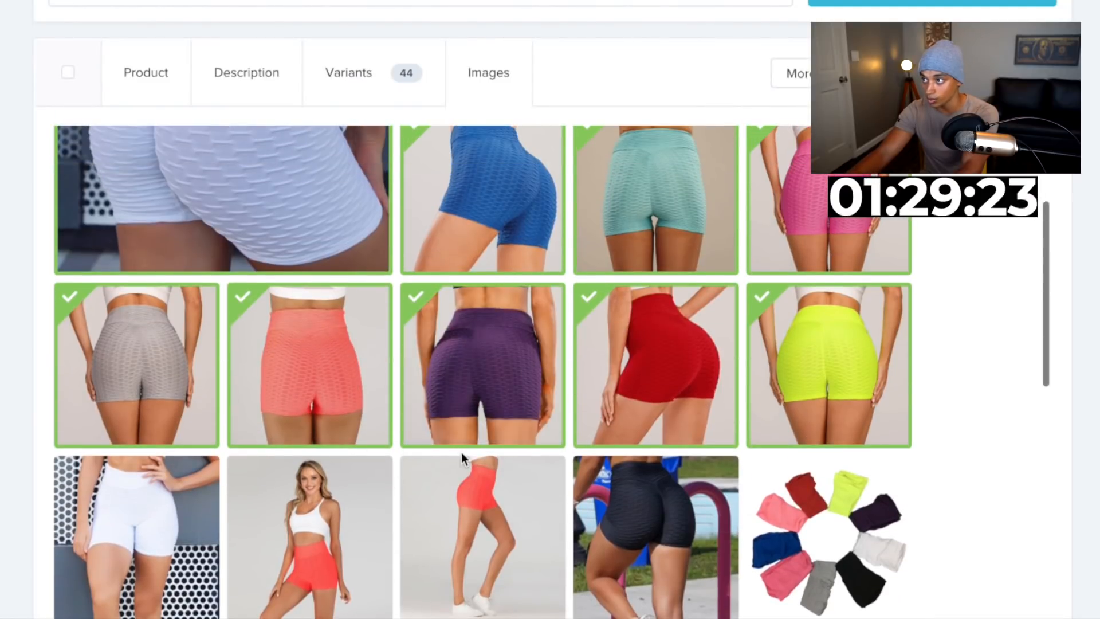
scroll(462, 458, "up", 4)
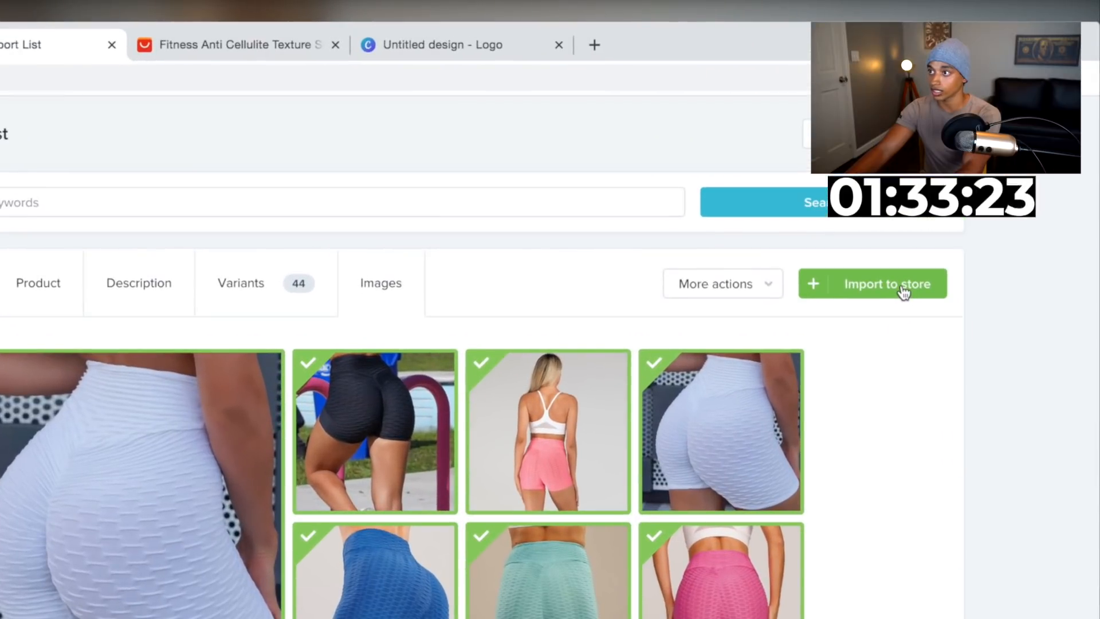
left_click(904, 292)
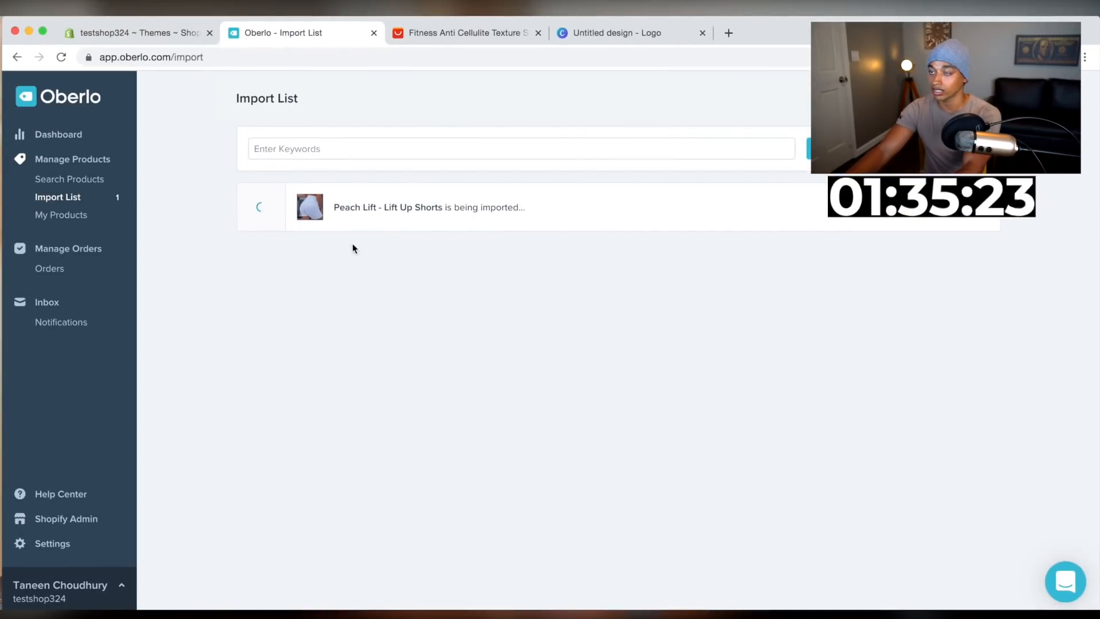
Open the online store's themes page and browse the free themes
left_click(143, 29)
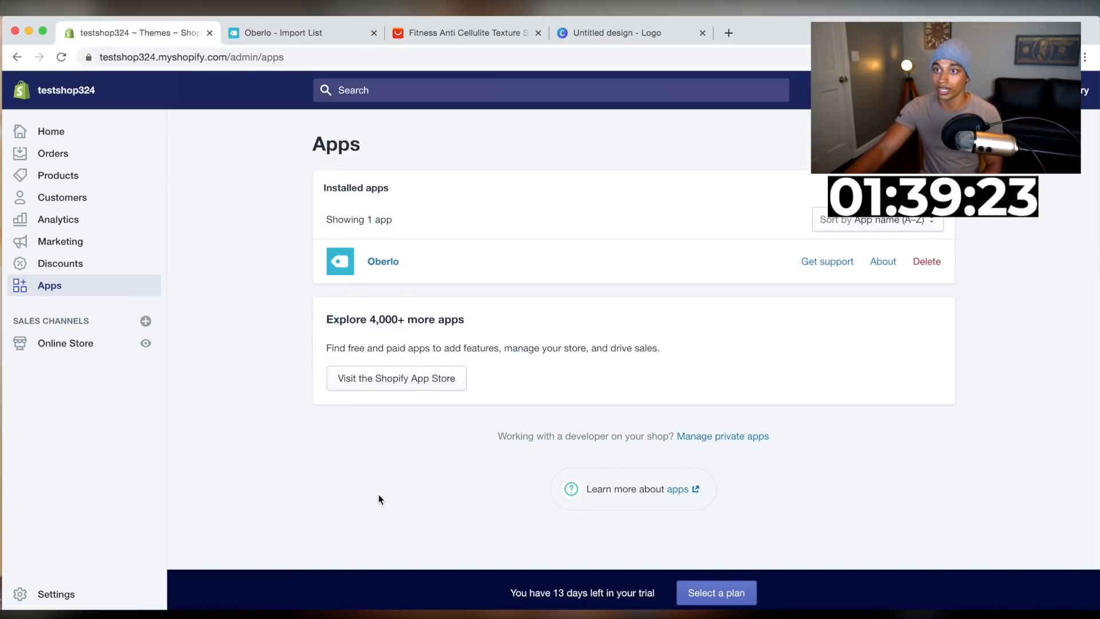
left_click(53, 343)
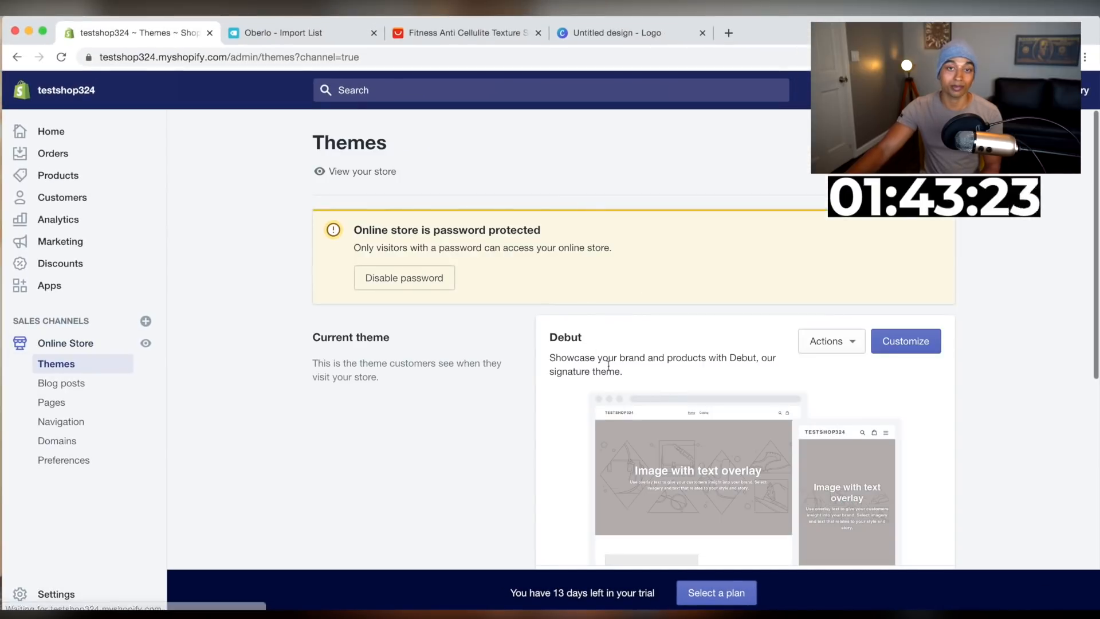
scroll(667, 386, "down", 5)
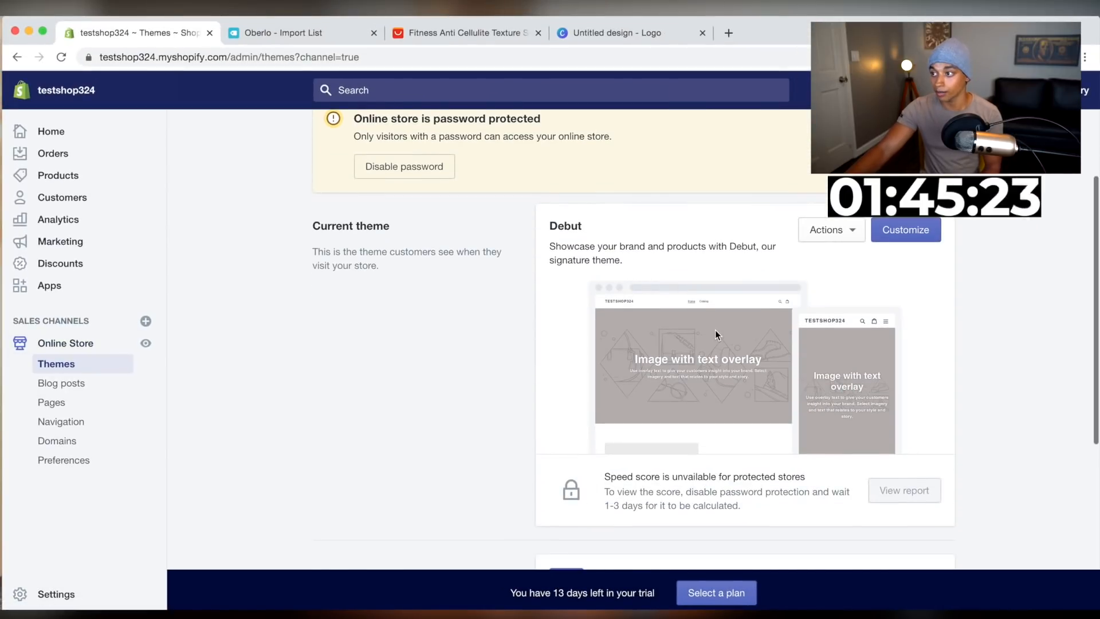
scroll(715, 330, "down", 1)
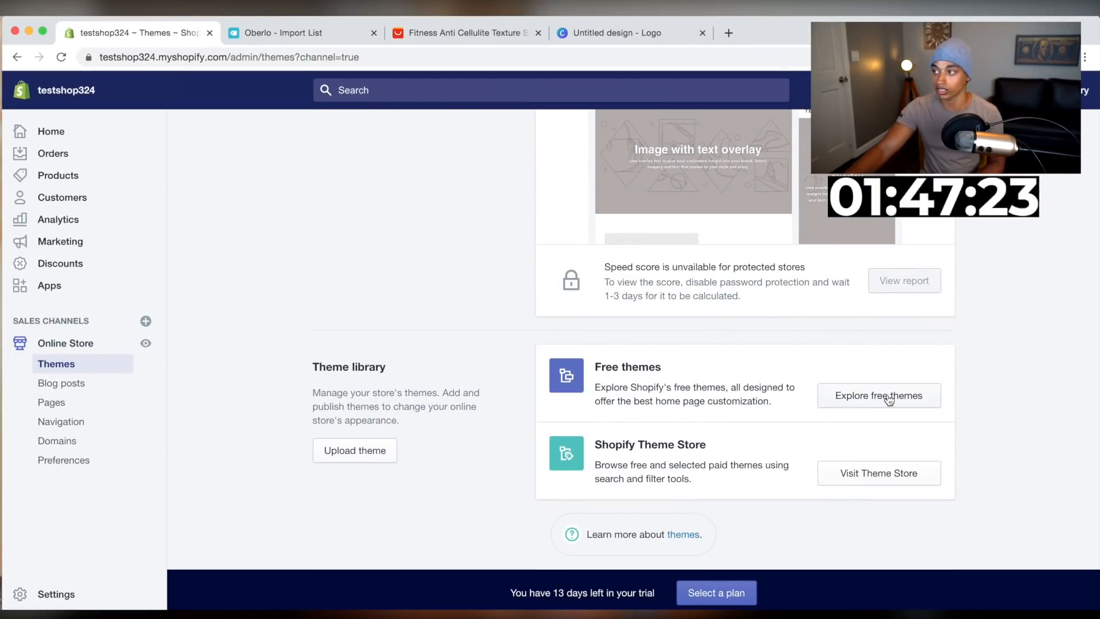
left_click(888, 400)
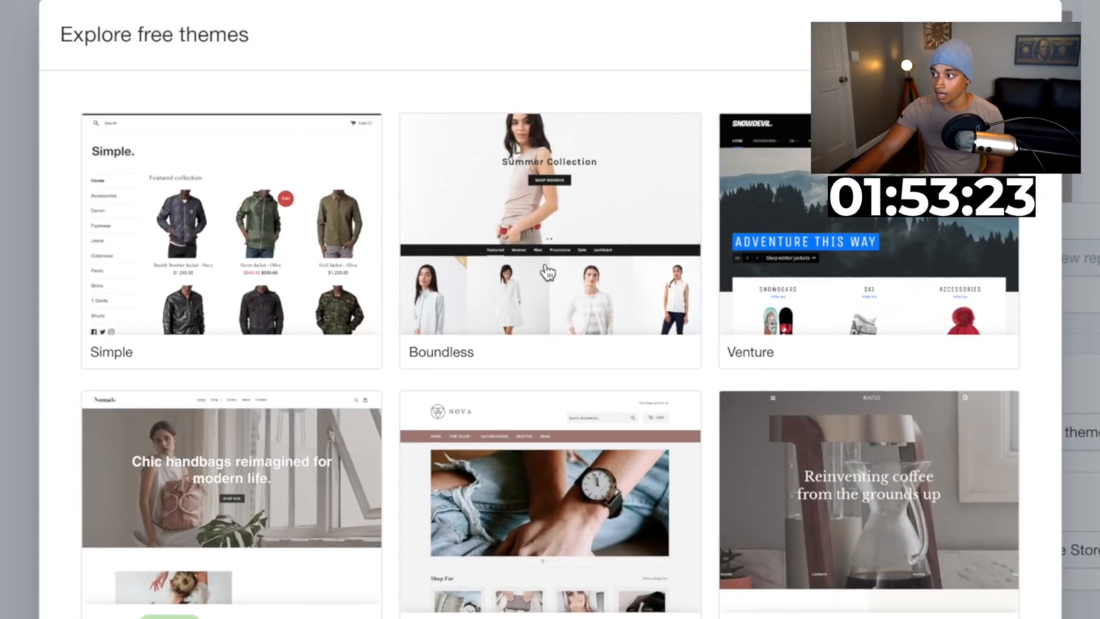
scroll(548, 273, "down", 1)
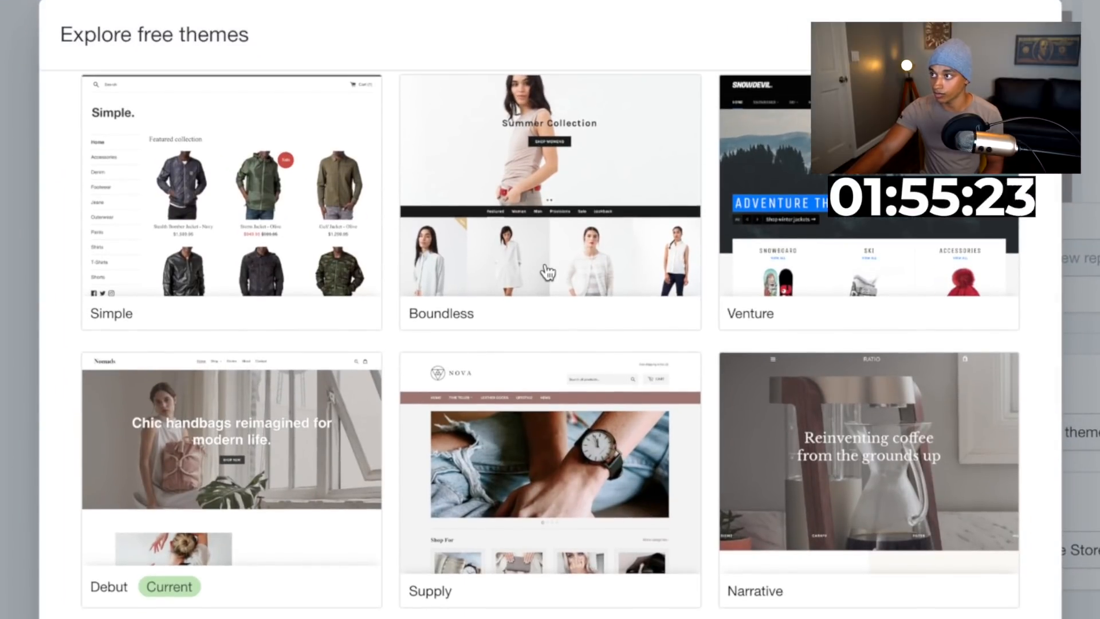
Add the free Boundless theme in its Black & white style to the store's theme library
scroll(547, 272, "down", 7)
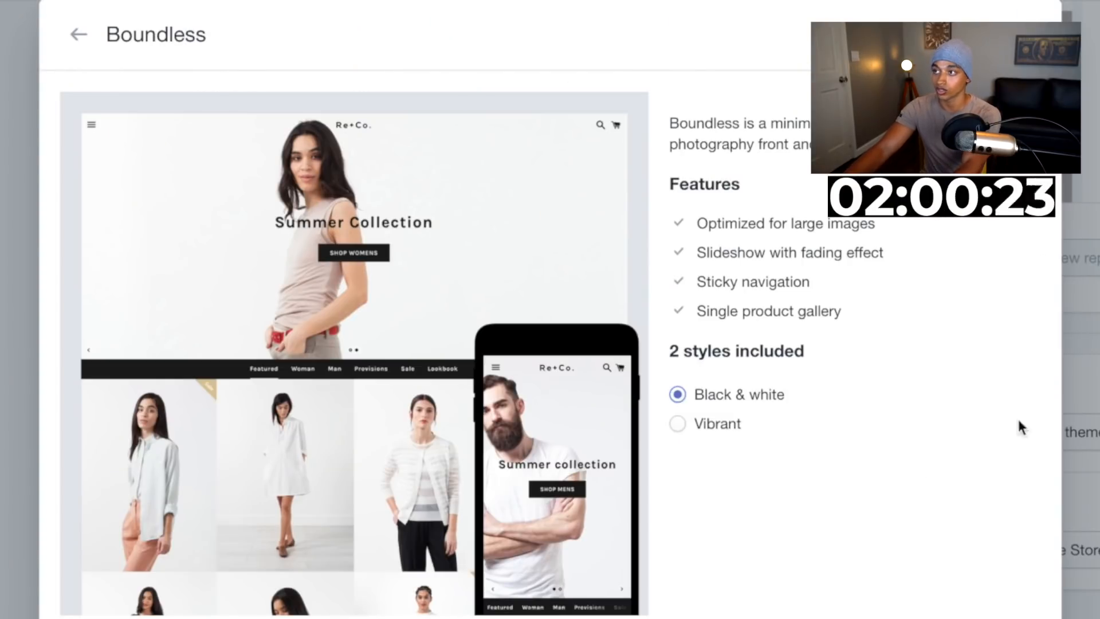
left_click(822, 554)
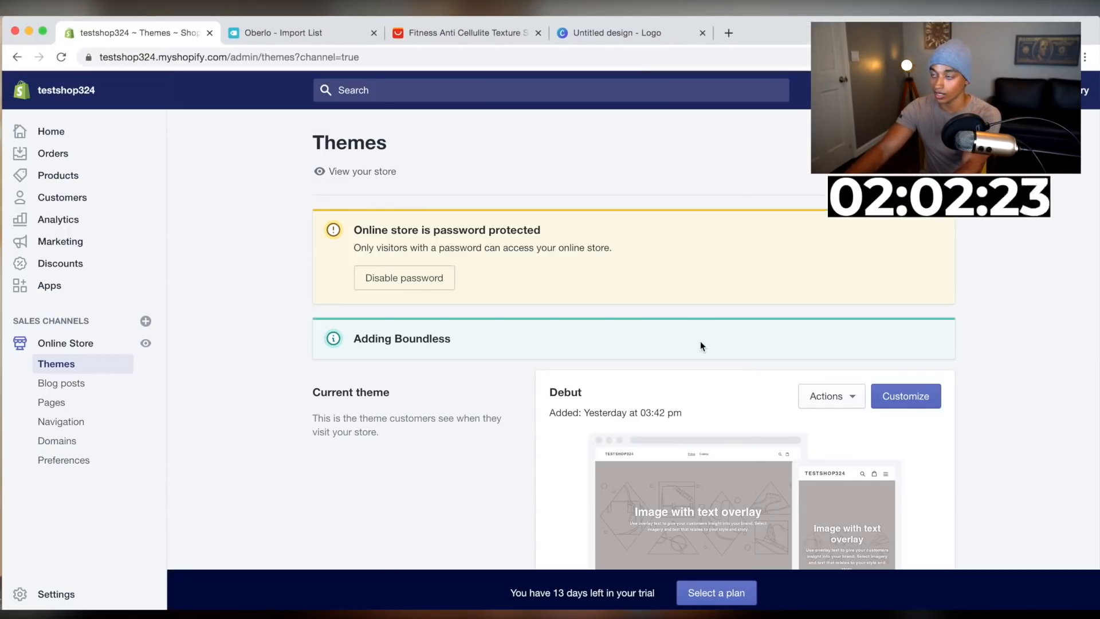
scroll(700, 342, "down", 6)
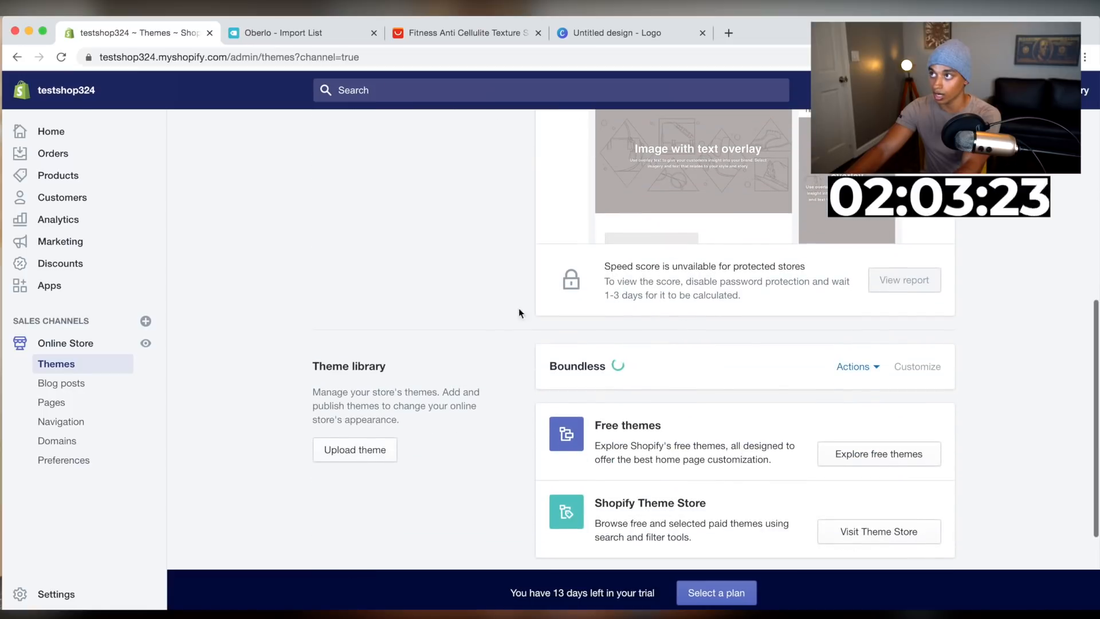
scroll(565, 359, "up", 5)
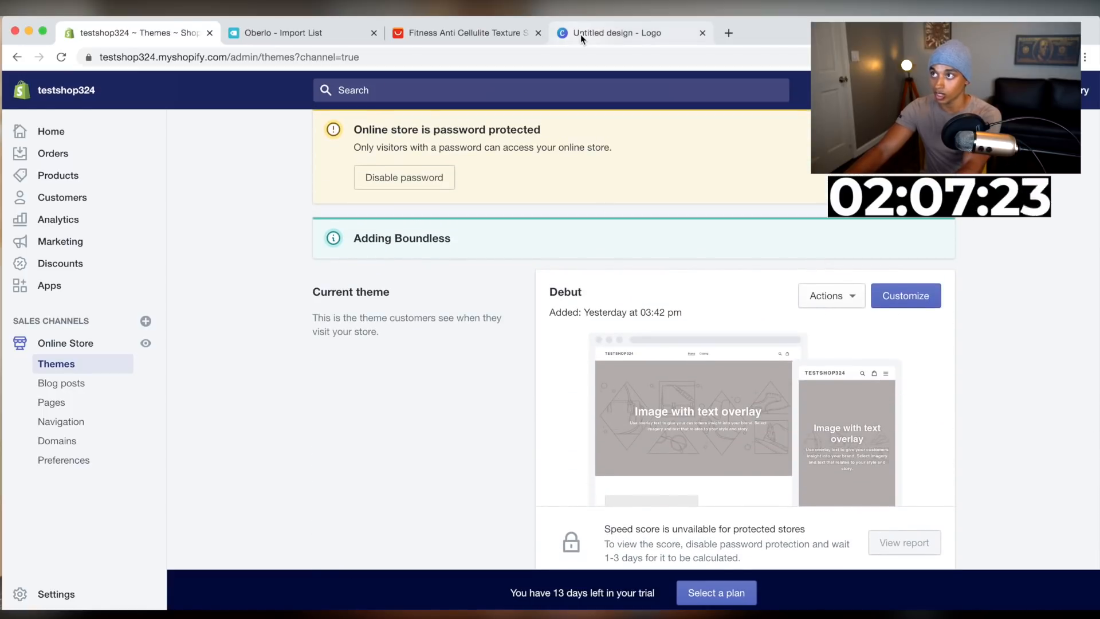
Switch to the Canva logo design, browse the Fashion Logo templates and apply the V ADORE template
left_click_drag(580, 32, 470, 33)
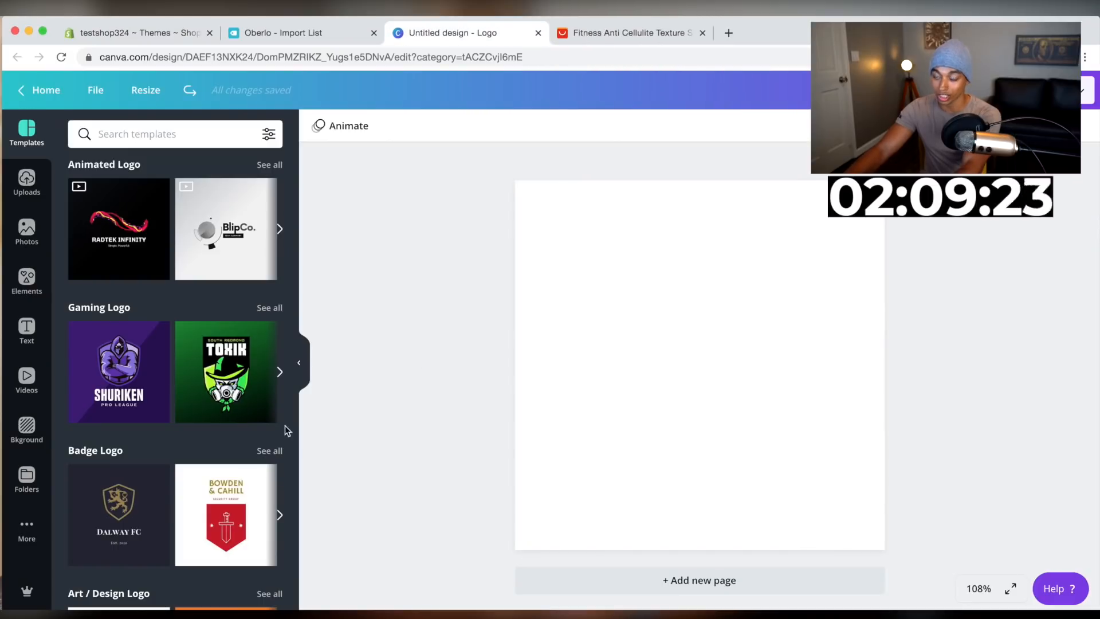
scroll(240, 452, "down", 4)
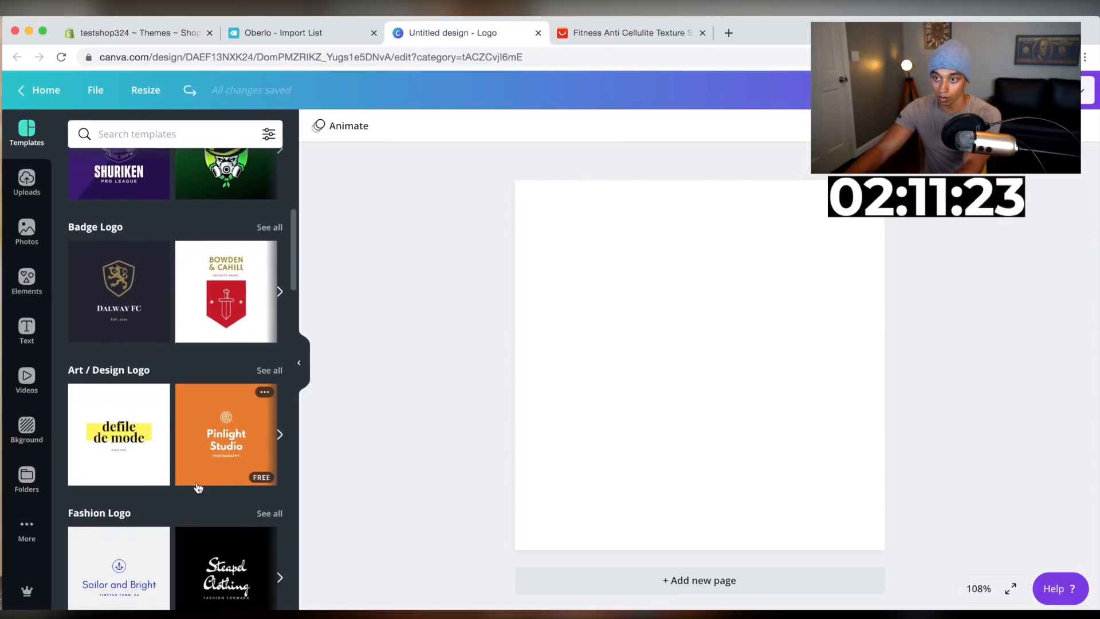
scroll(197, 487, "down", 3)
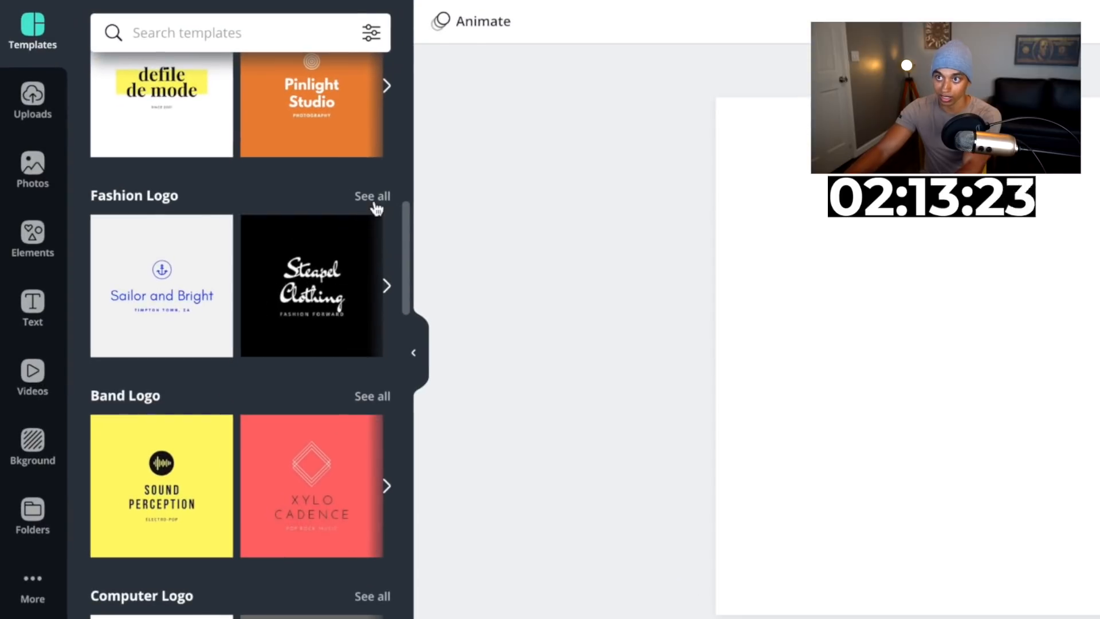
left_click(372, 196)
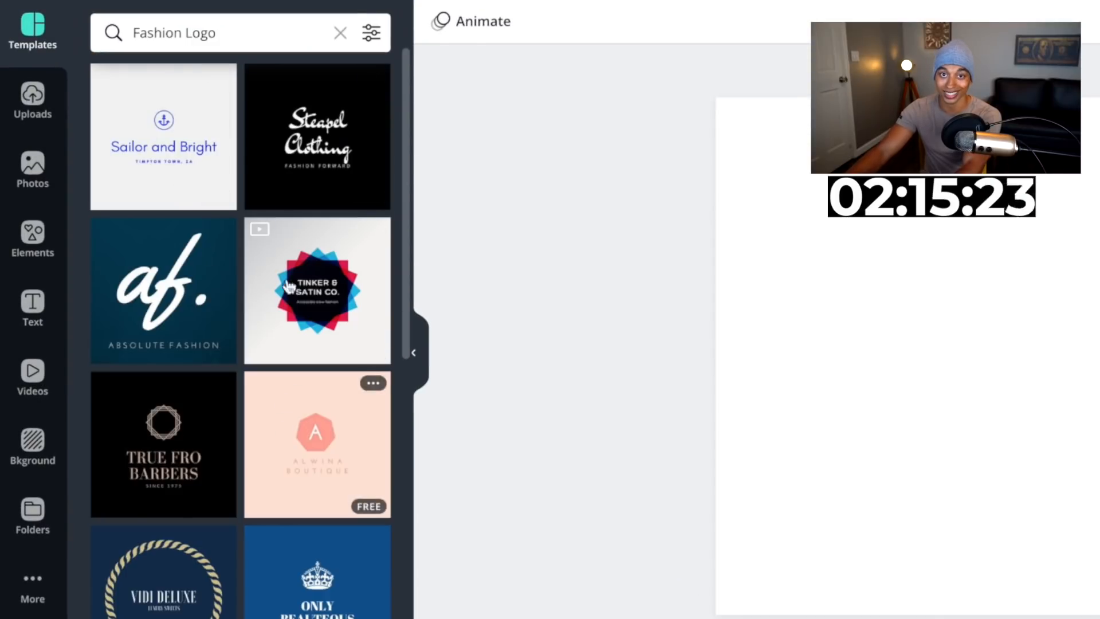
scroll(287, 225, "down", 1)
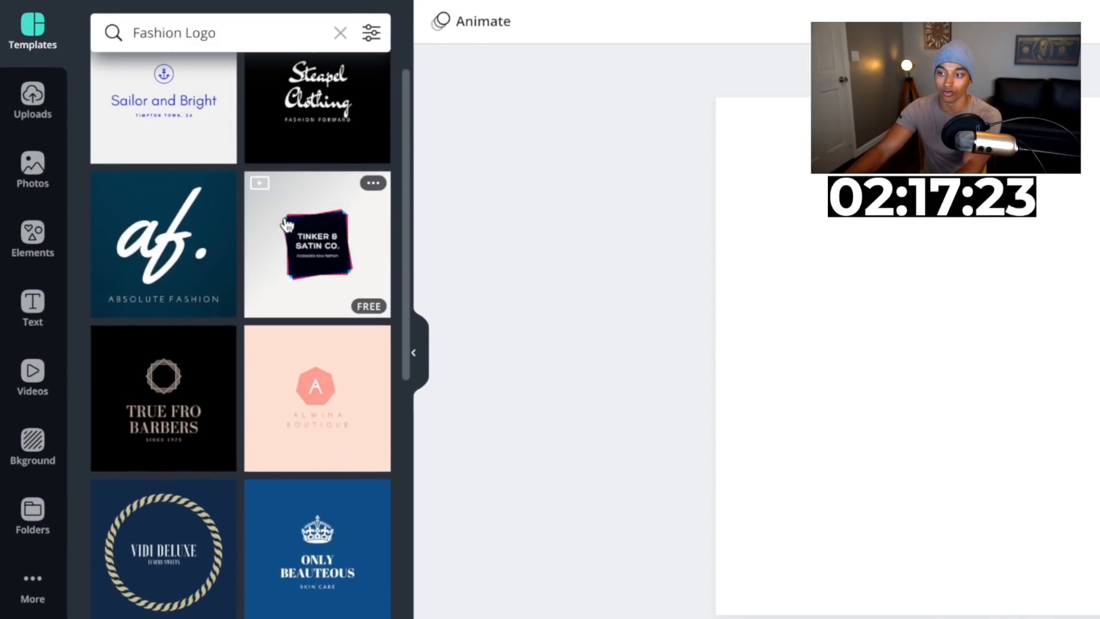
scroll(286, 225, "down", 10)
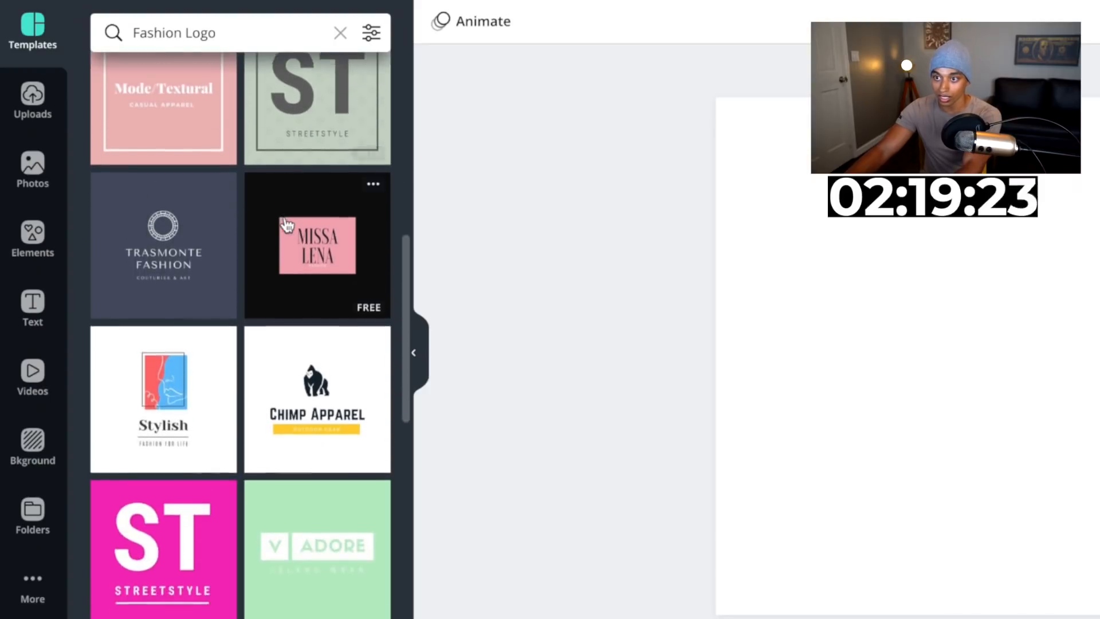
scroll(287, 224, "down", 12)
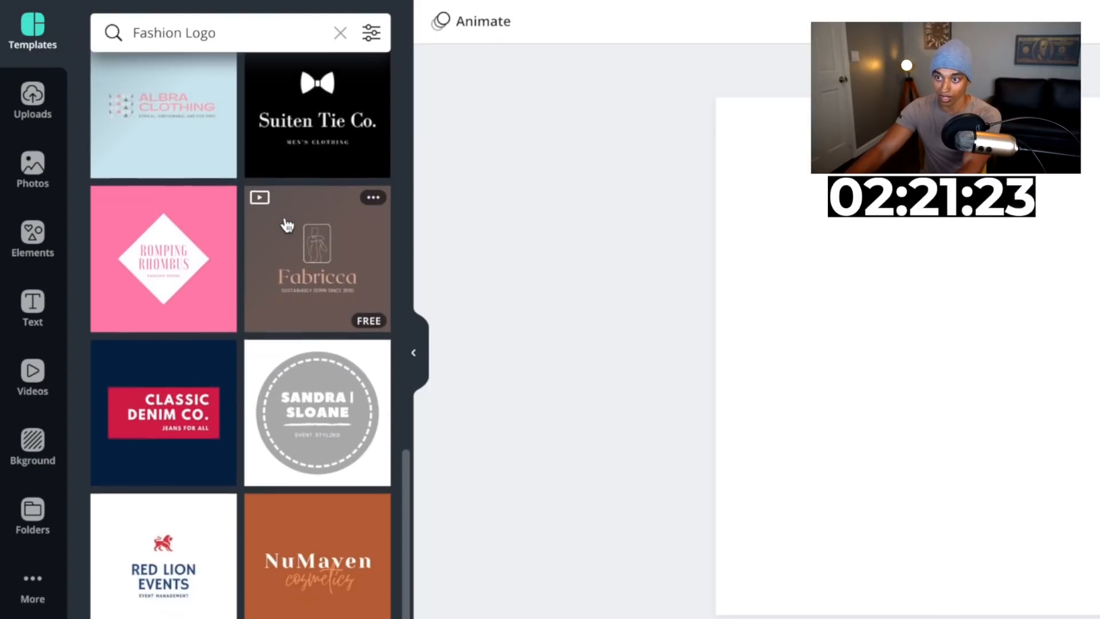
scroll(286, 224, "down", 4)
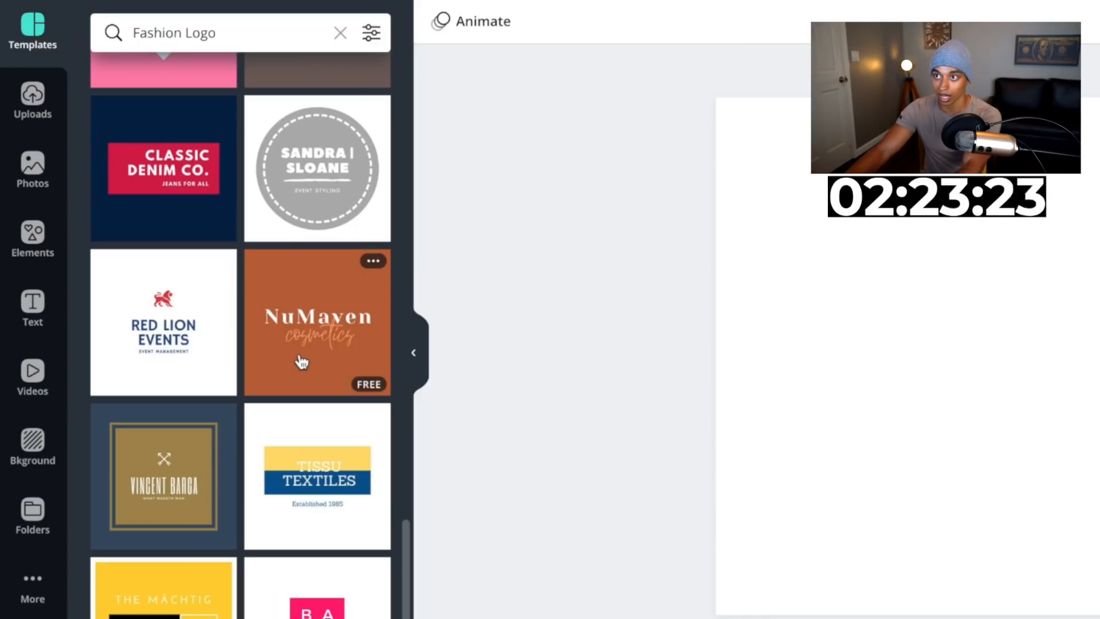
scroll(301, 362, "up", 6)
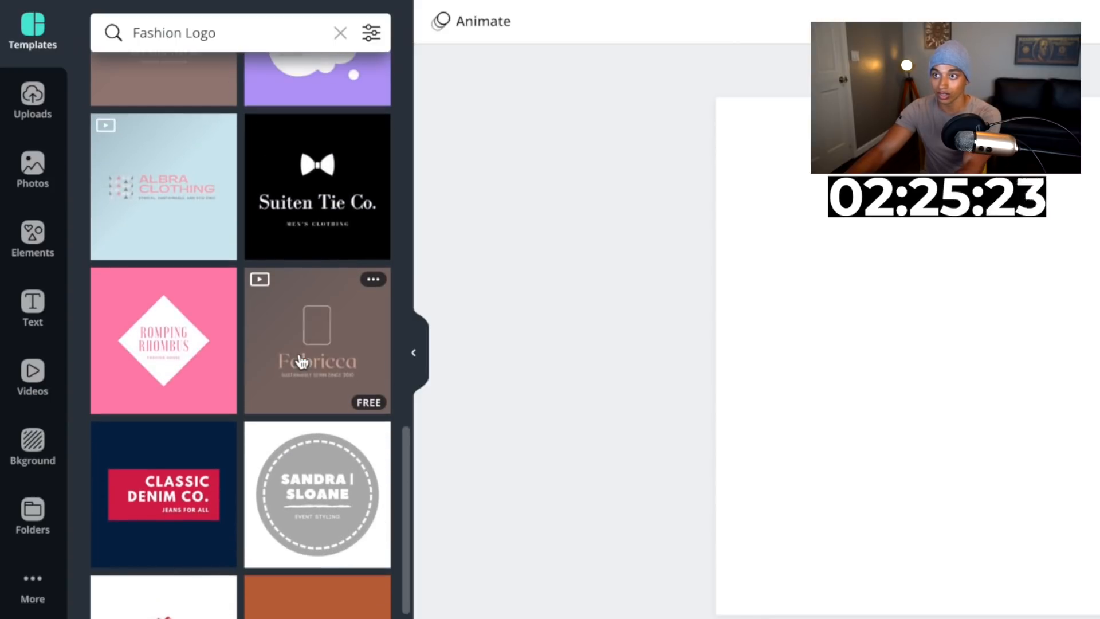
scroll(302, 362, "up", 4)
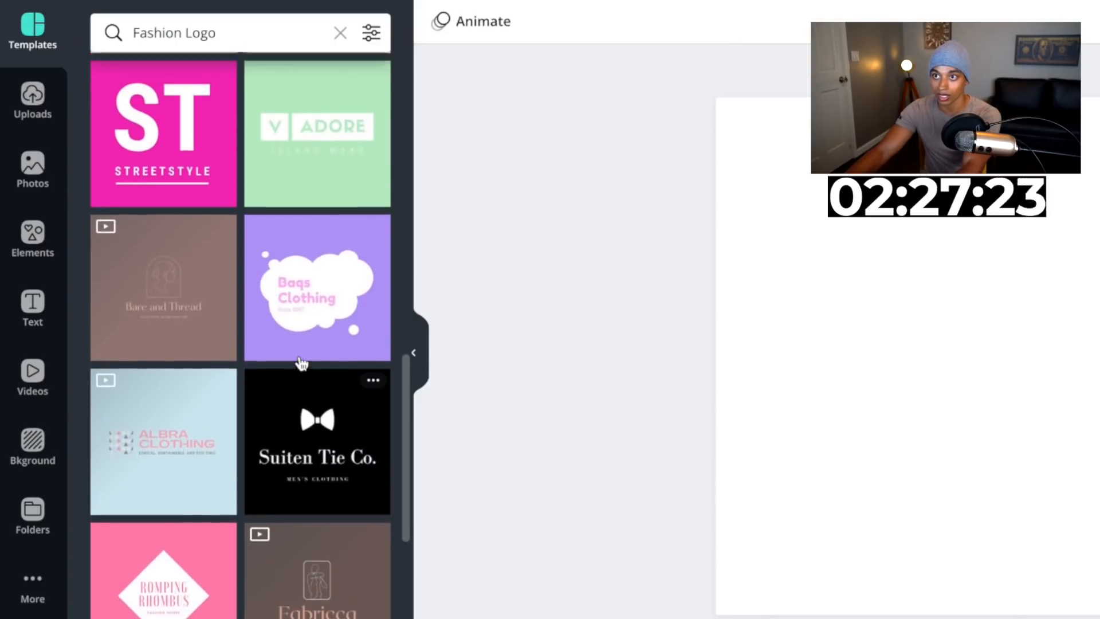
scroll(291, 408, "up", 4)
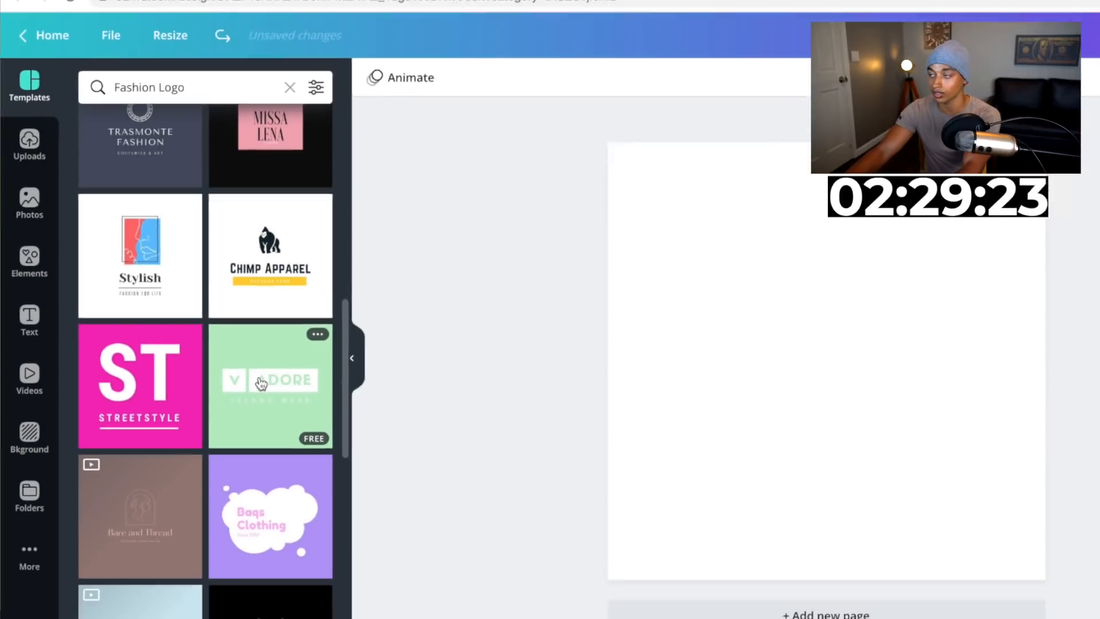
left_click(298, 401)
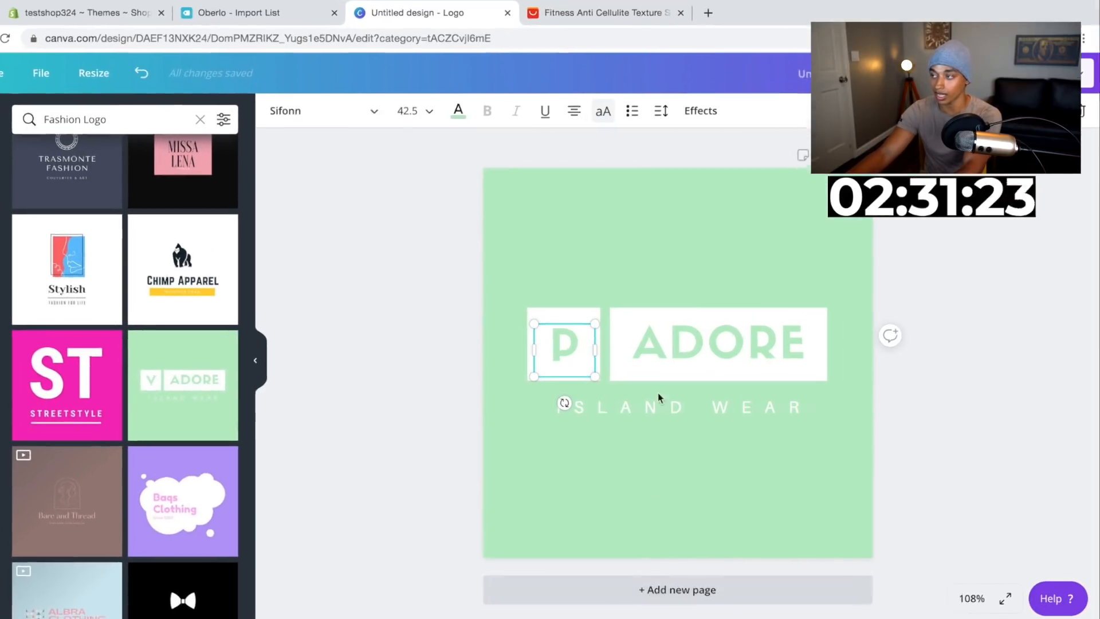
Add a second green page to the design and place a text box from the template on it
left_click(643, 255)
left_click(785, 78)
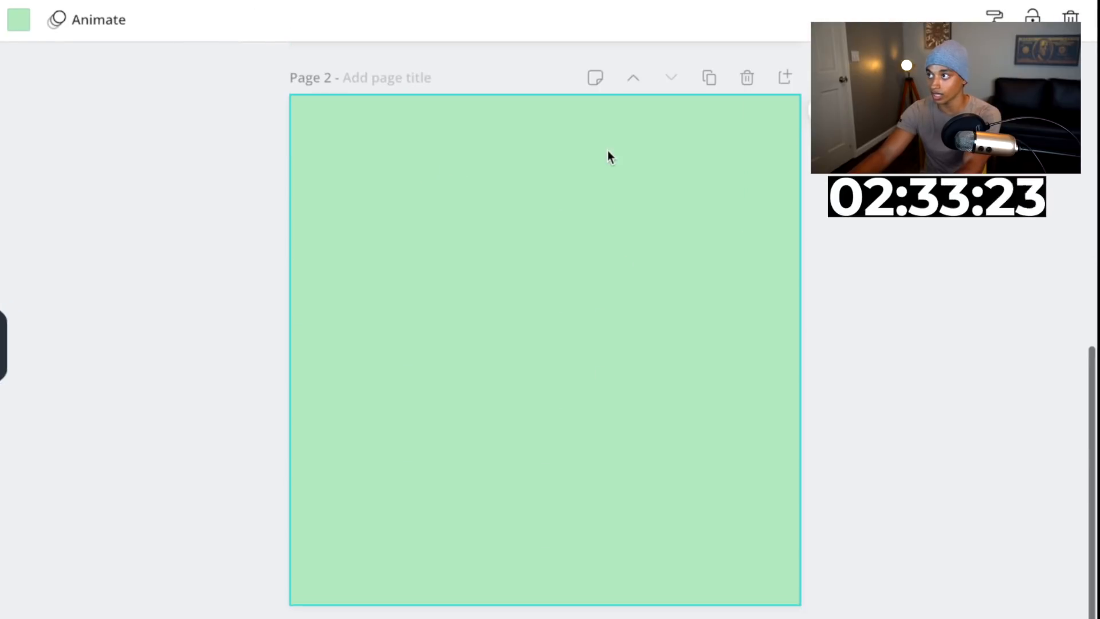
scroll(607, 150, "up", 7)
left_click_drag(607, 170, 547, 505)
scroll(547, 505, "down", 2)
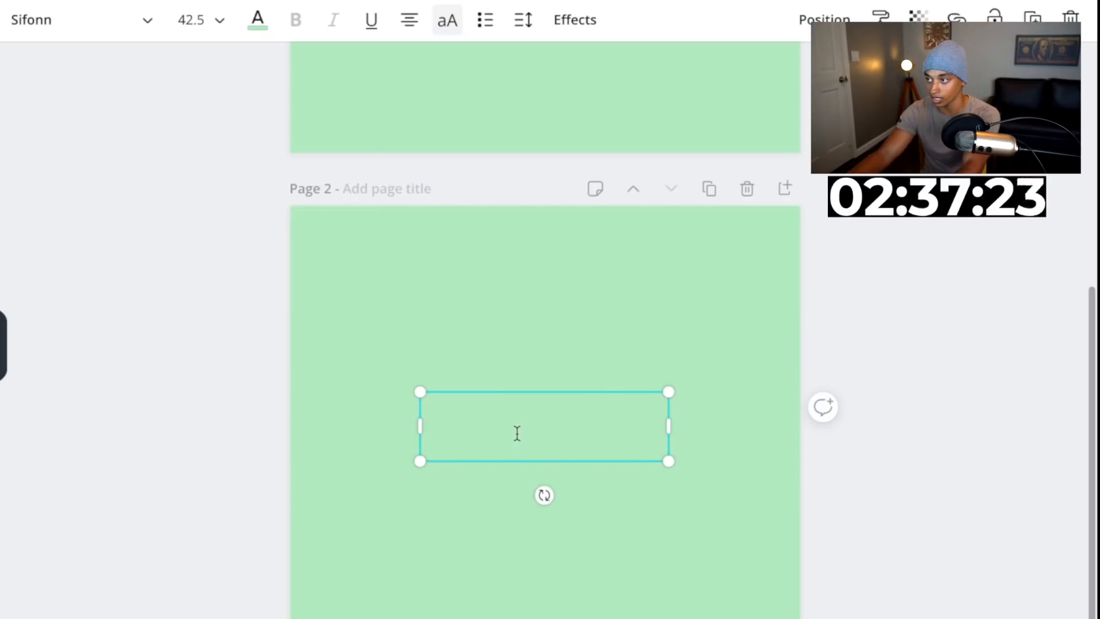
Replace the text box's content with PEACH LIFT
double_click(516, 433)
key("BackSpace")
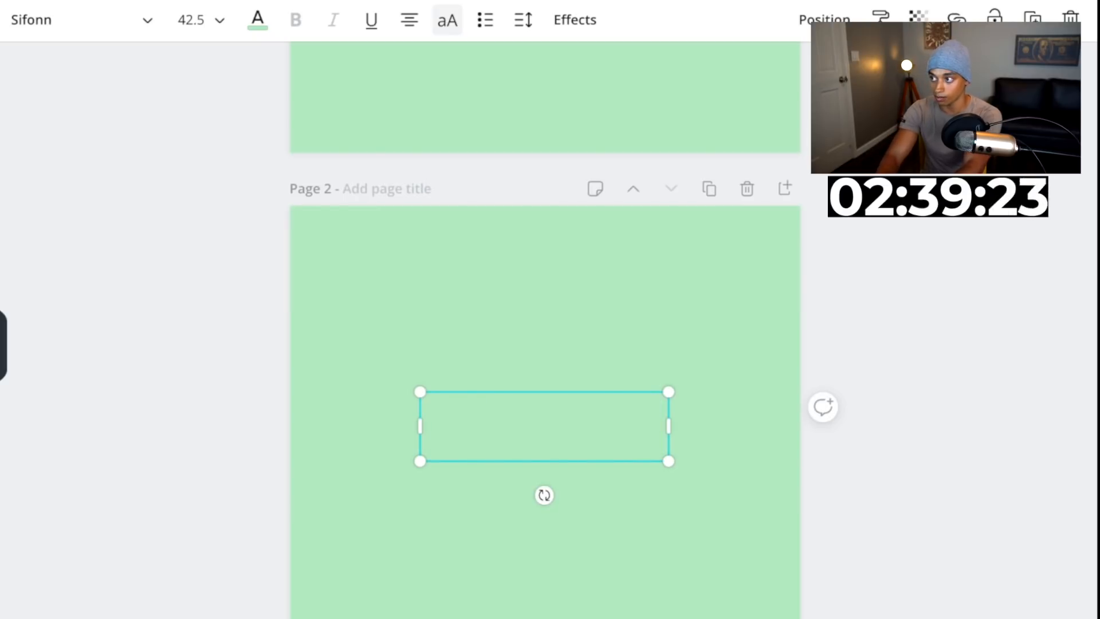
key("Return")
triple_click(517, 433)
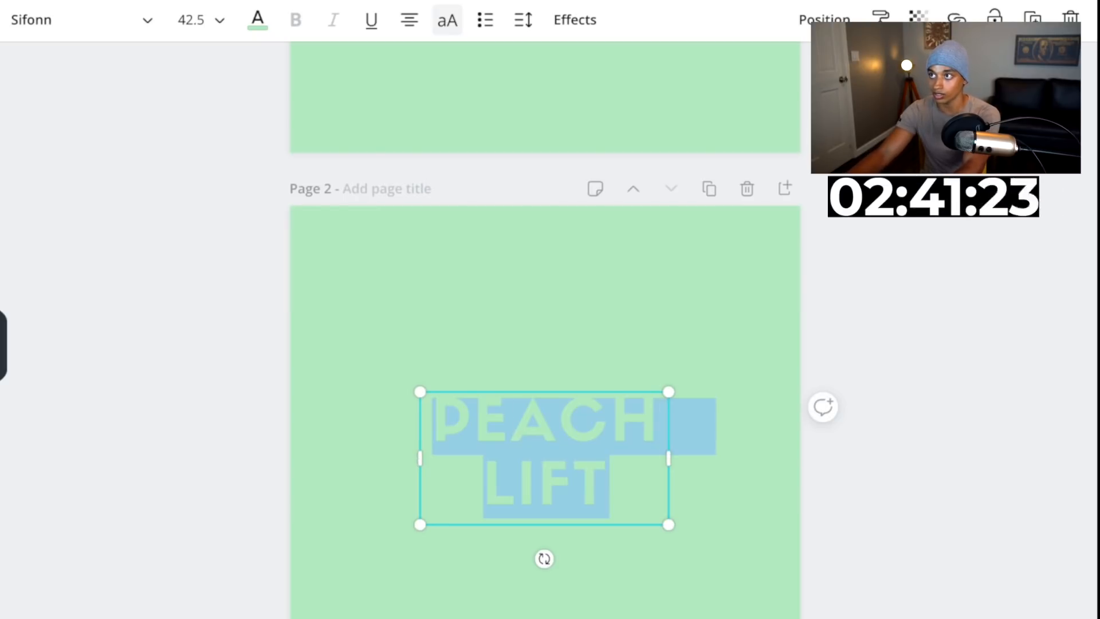
Color the text white and widen the text box so PEACH LIFT fits on one line
left_click(1, 230)
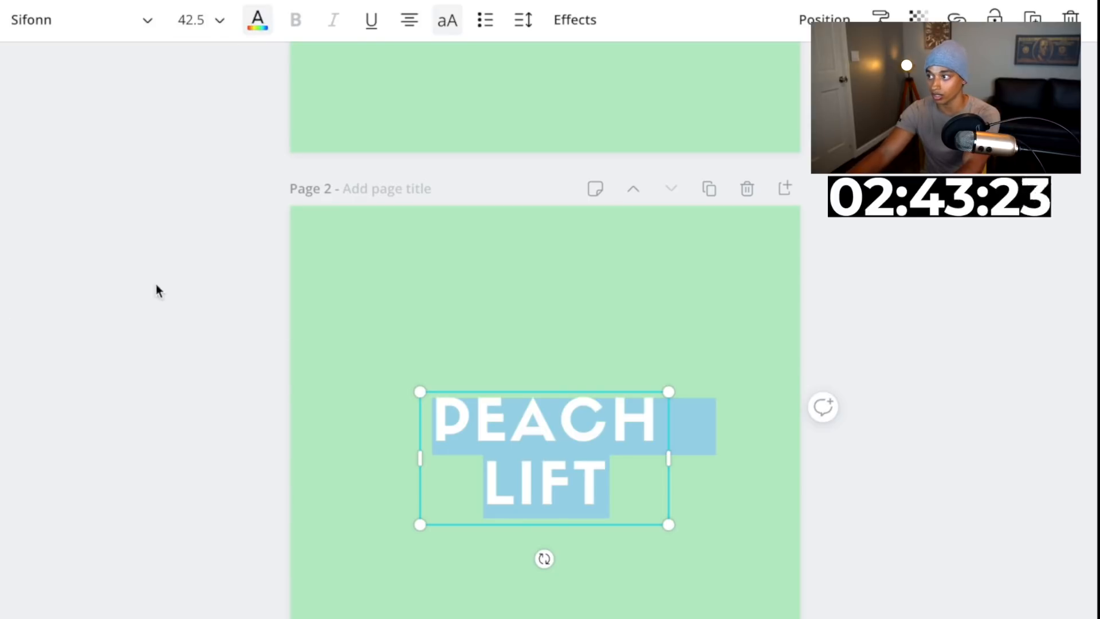
left_click(422, 431)
left_click_drag(672, 460, 861, 445)
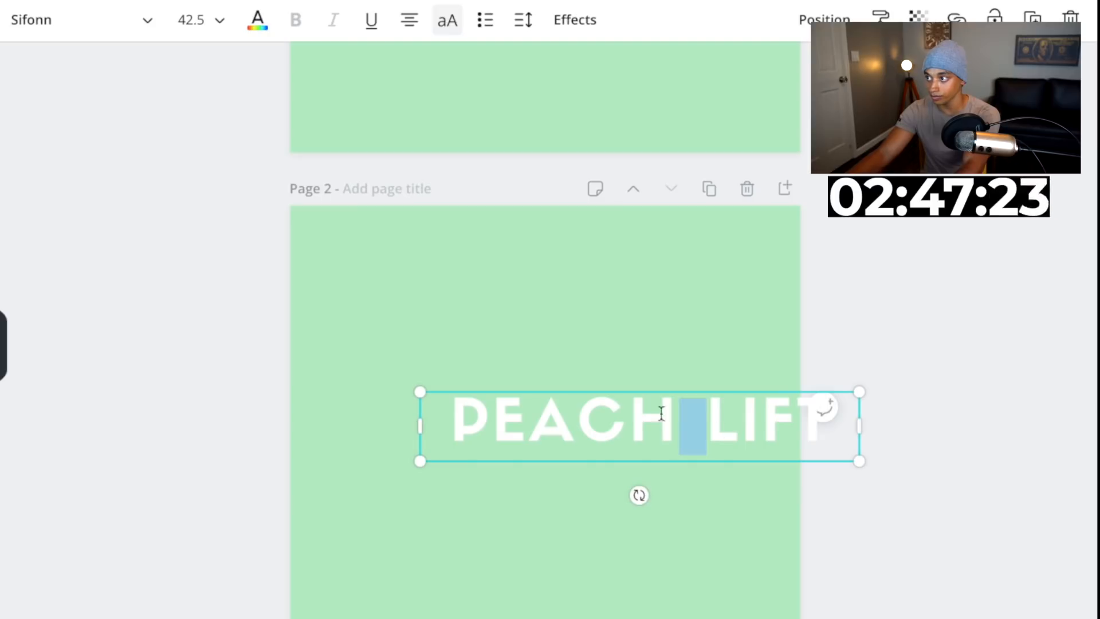
Select the word PEACH and color it orange
left_click_drag(665, 410, 579, 459)
double_click(486, 465)
left_click(273, 28)
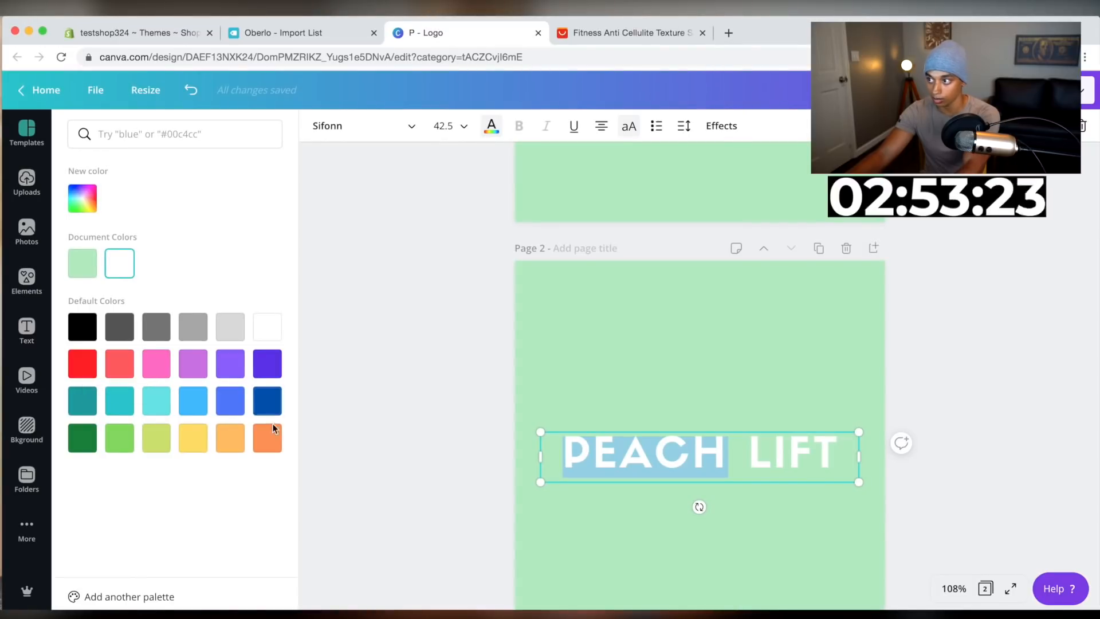
left_click(267, 438)
left_click(545, 379)
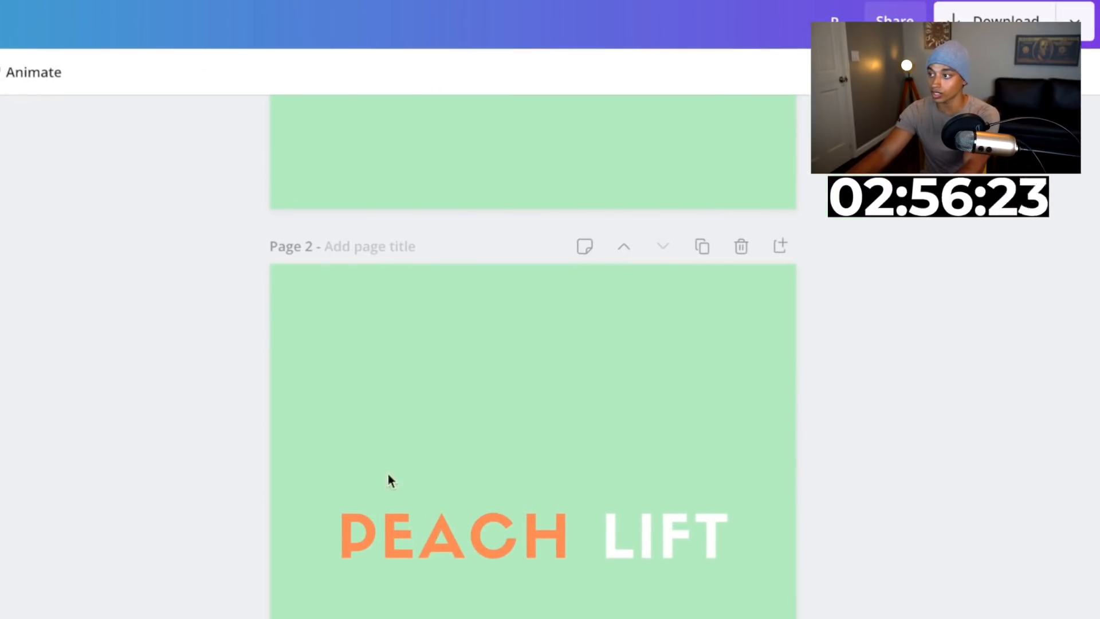
Adjust the letter spacing of the PEACH LIFT text
left_click(618, 457)
double_click(417, 544)
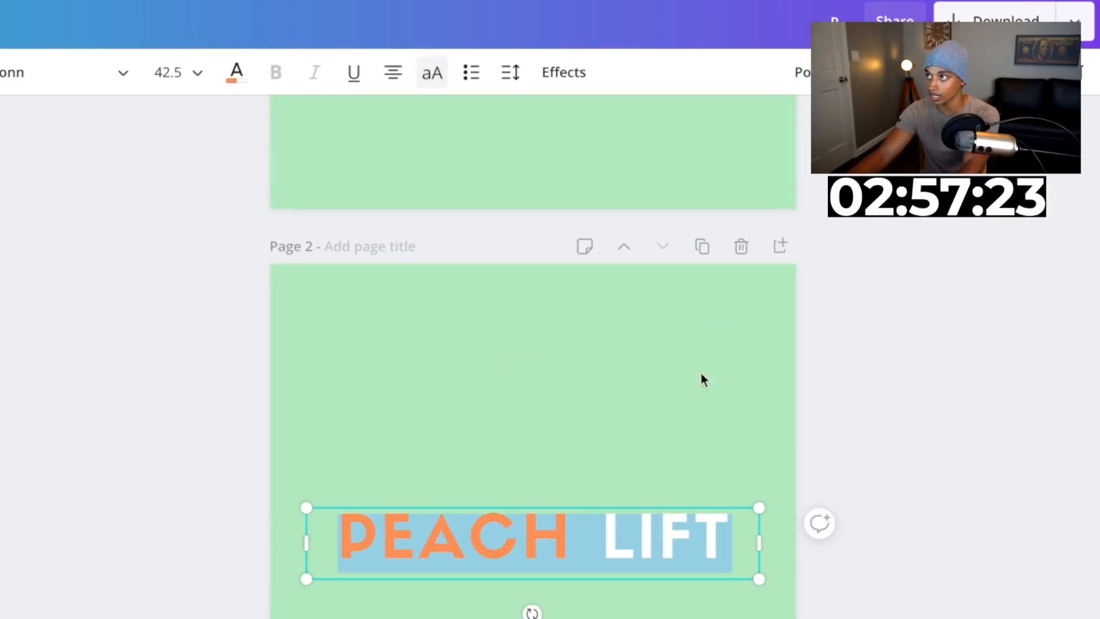
left_click(510, 72)
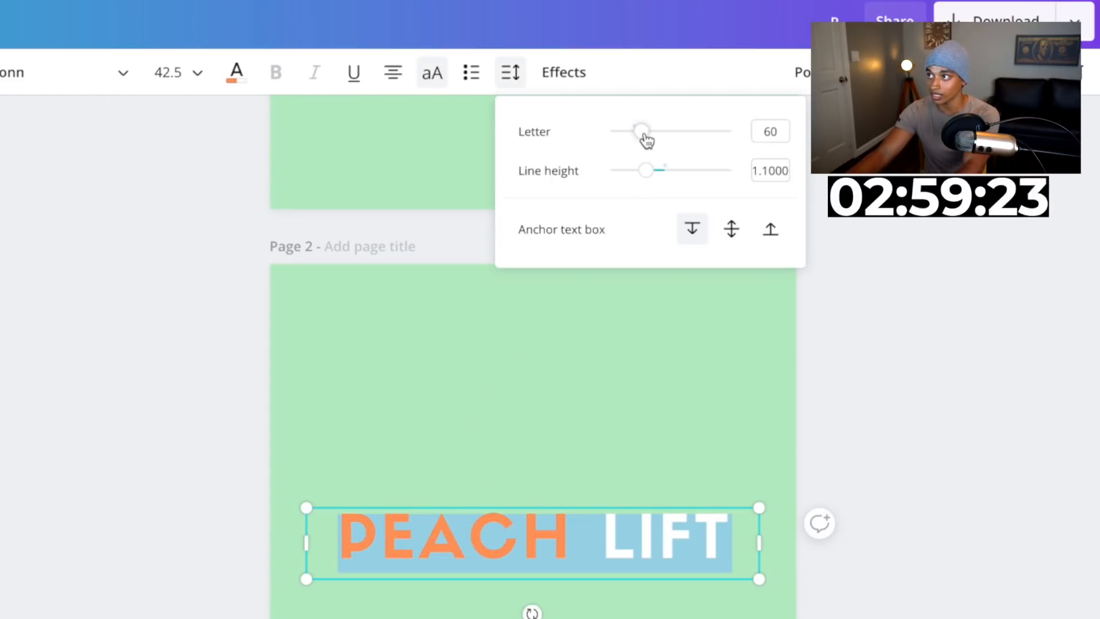
mouse_move(645, 137)
left_mouse_down()
mouse_move(624, 146)
mouse_move(638, 146)
left_mouse_up()
left_click(880, 418)
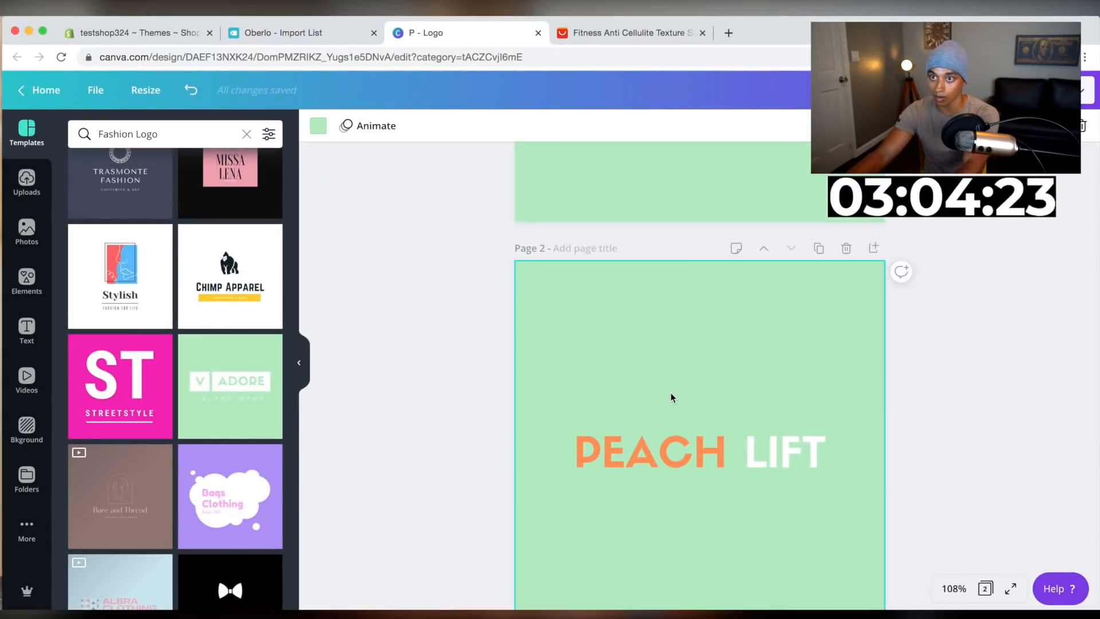
Change the second page's background to white
scroll(670, 395, "down", 2)
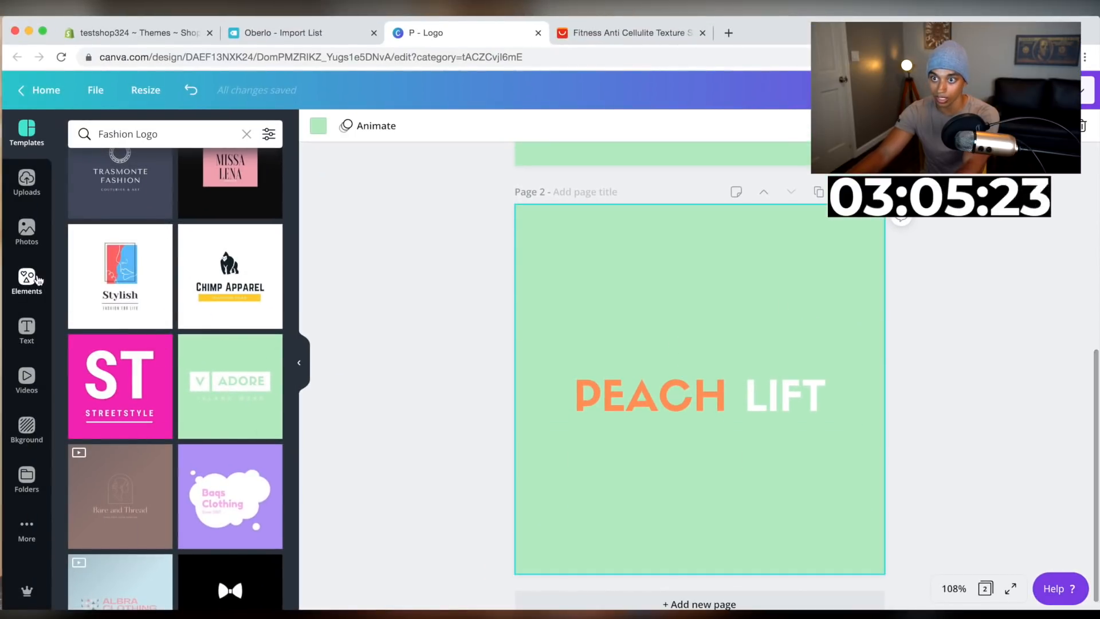
left_click(33, 432)
left_click(164, 170)
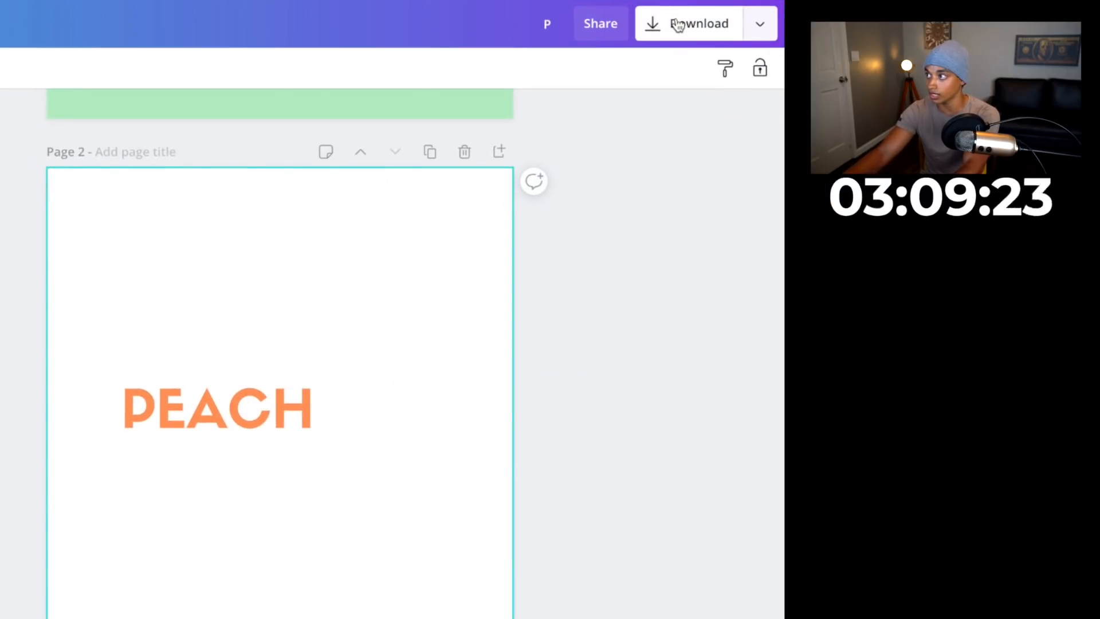
Download only page 2 as a PNG with a transparent background
left_click(677, 25)
left_click(541, 252)
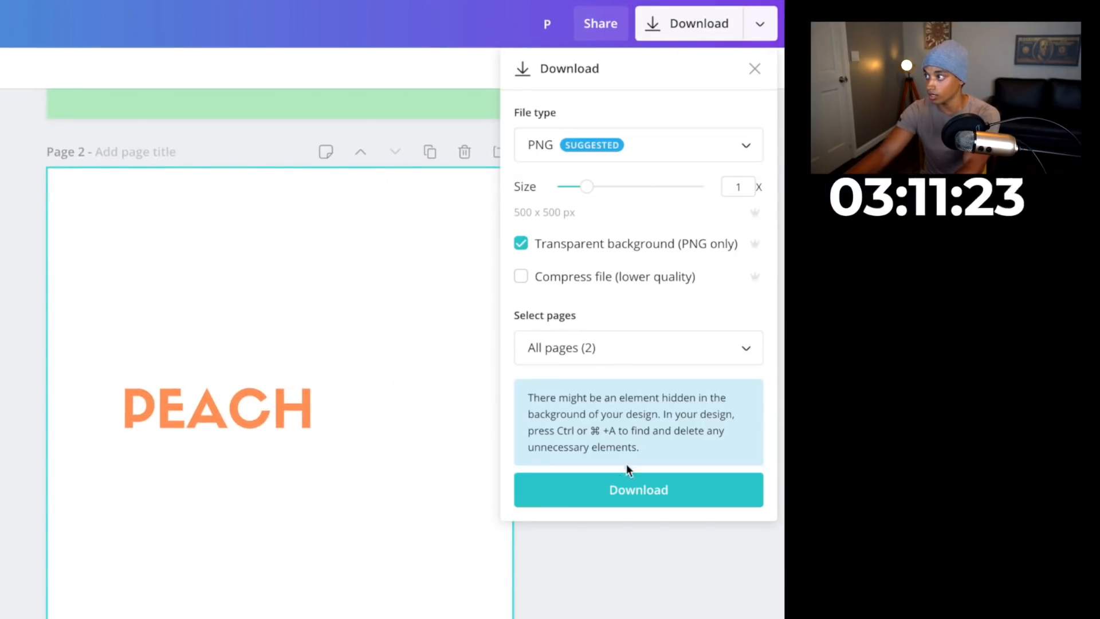
left_click(589, 347)
left_click(742, 493)
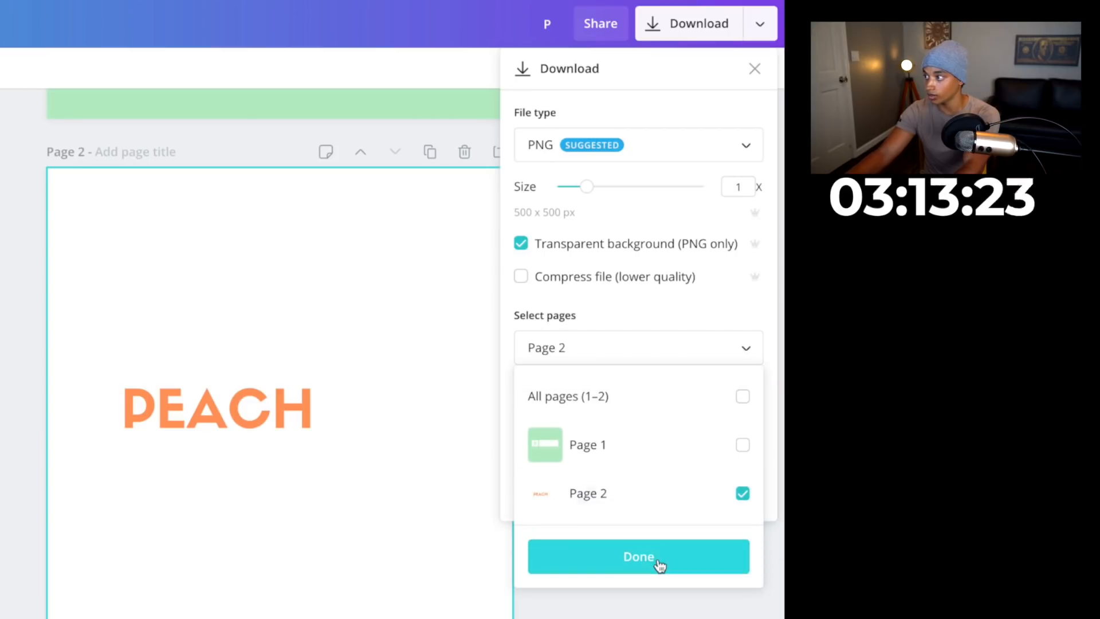
left_click(659, 565)
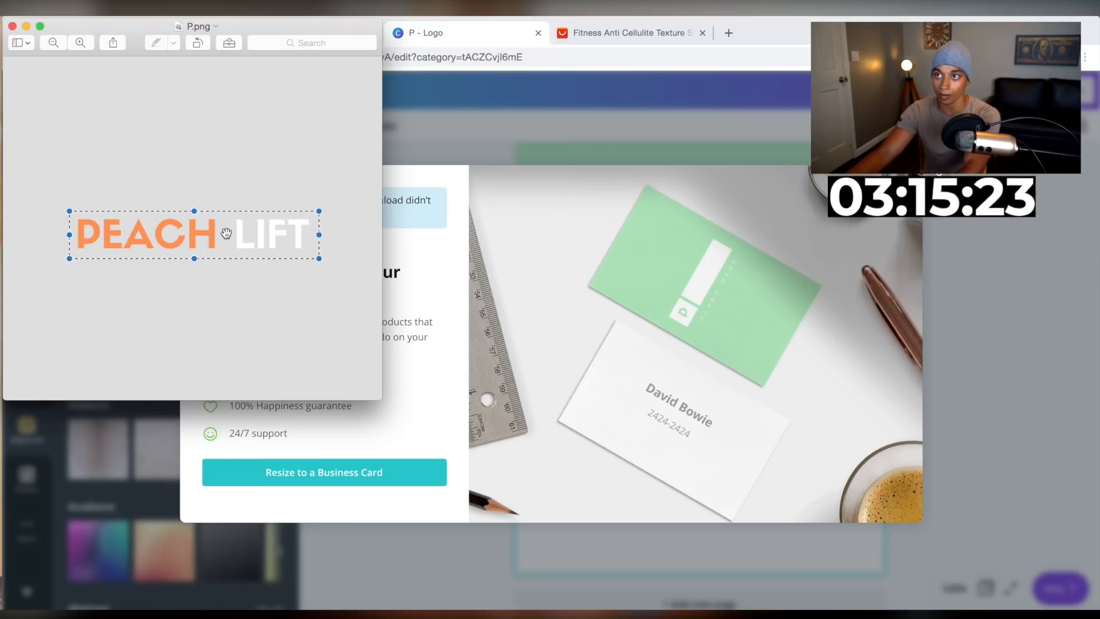
In Preview, crop the downloaded logo image to the PEACH LIFT text
left_click(227, 43)
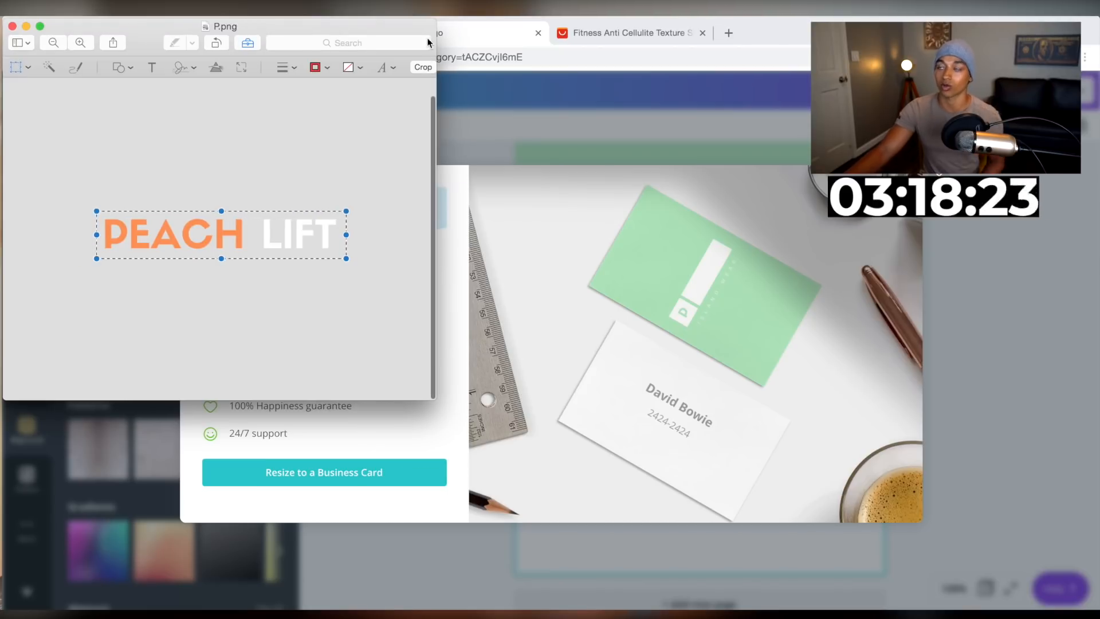
left_click(423, 67)
left_click(580, 211)
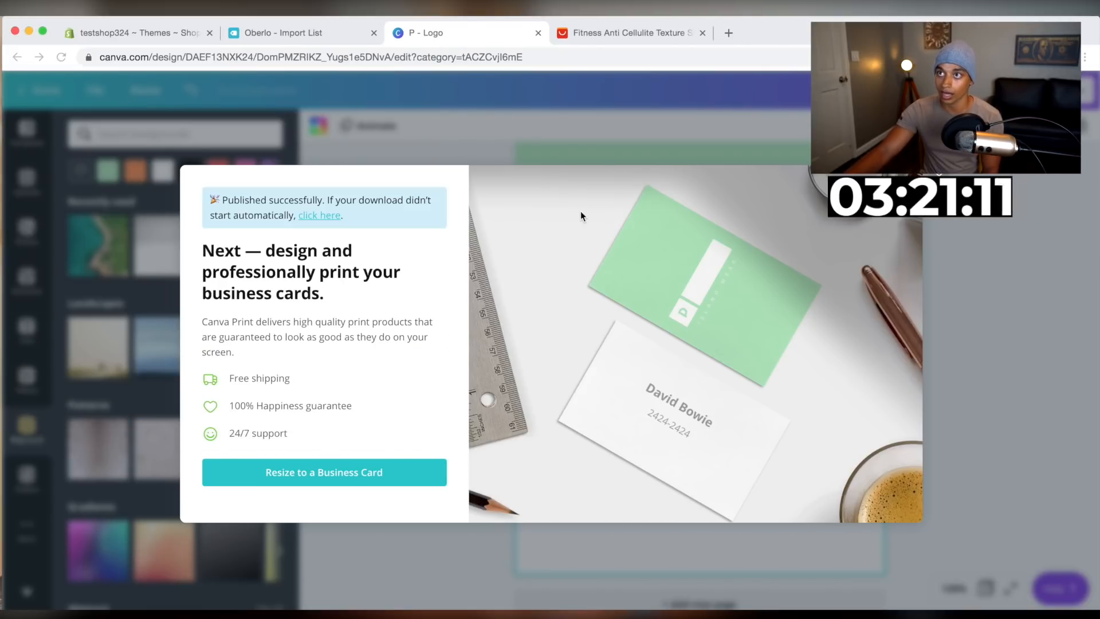
Return to the Shopify themes page and locate the added Boundless theme in the theme library
left_click(147, 40)
scroll(528, 383, "down", 3)
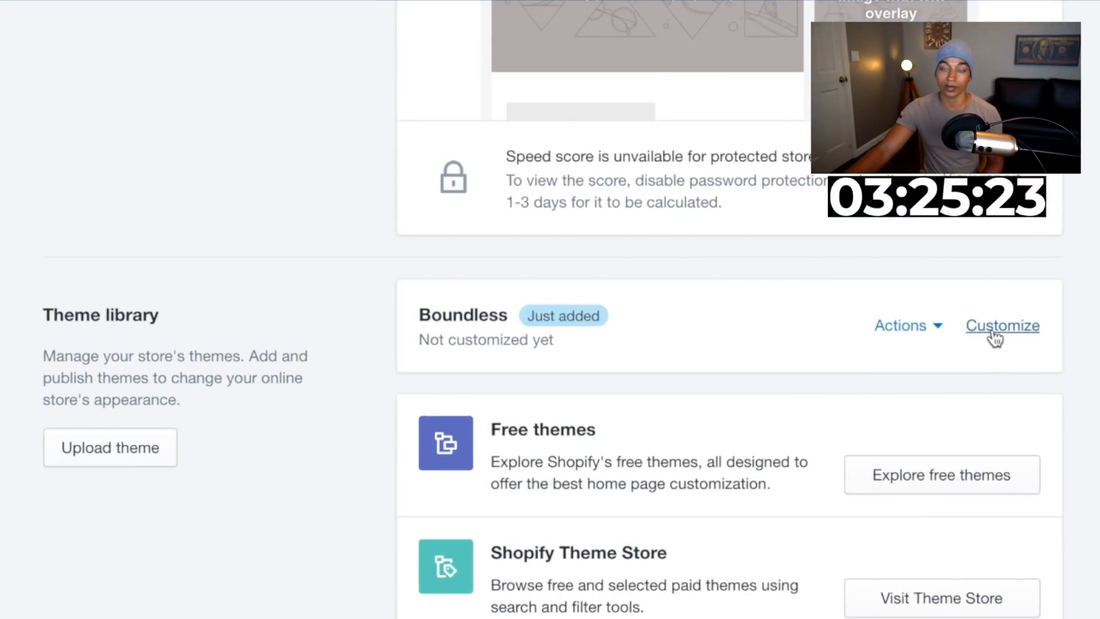
Open the Boundless theme customizer and upload P.png from Downloads as the header logo
left_click(997, 338)
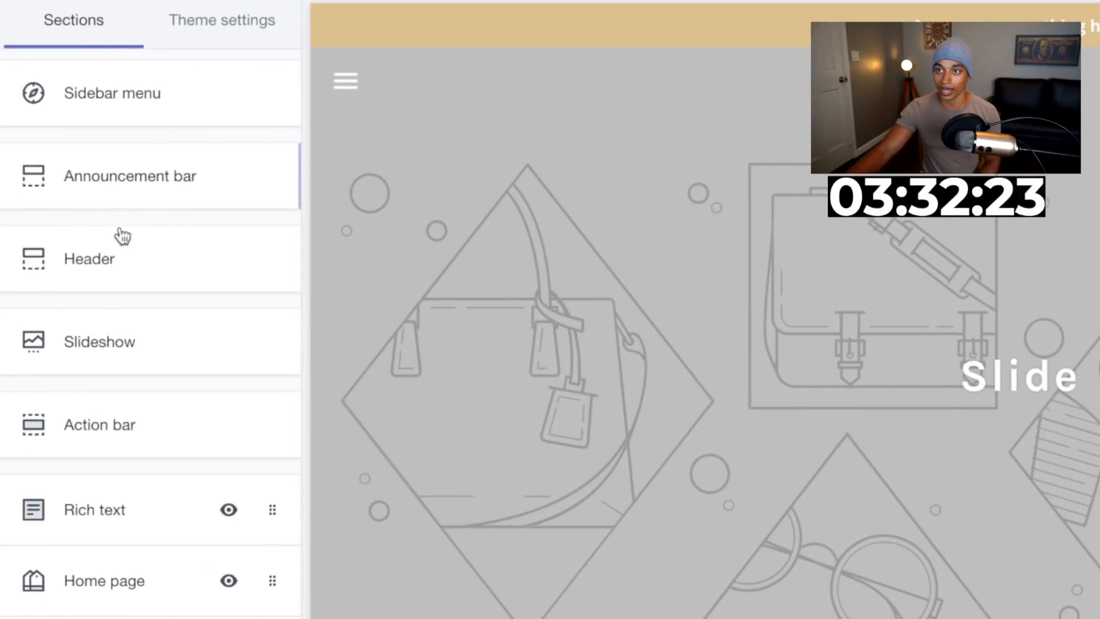
left_click(102, 276)
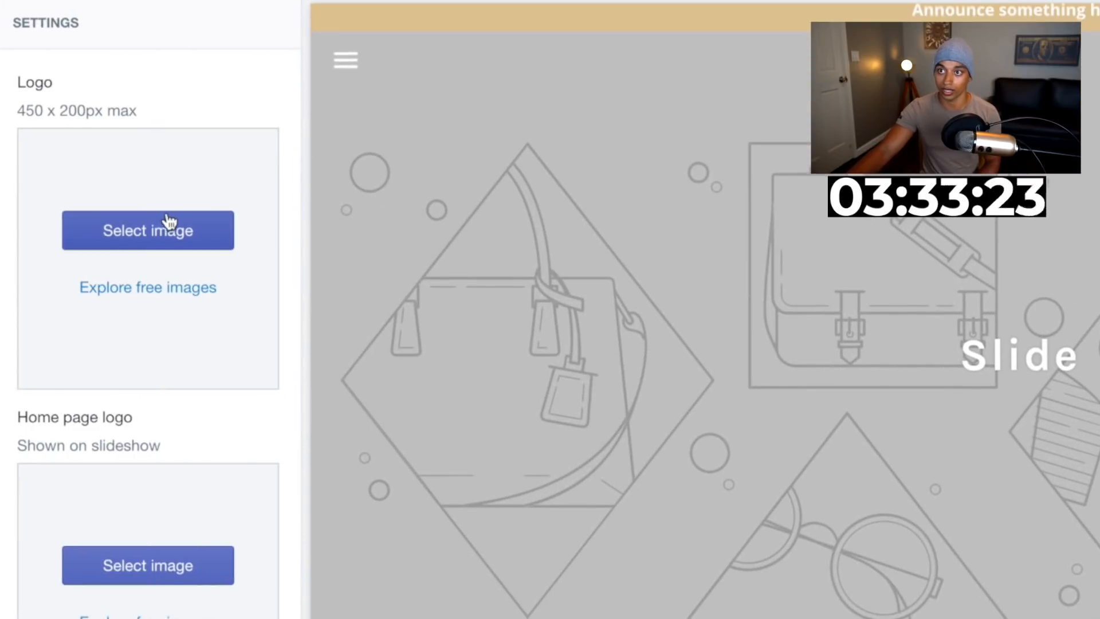
left_click(162, 222)
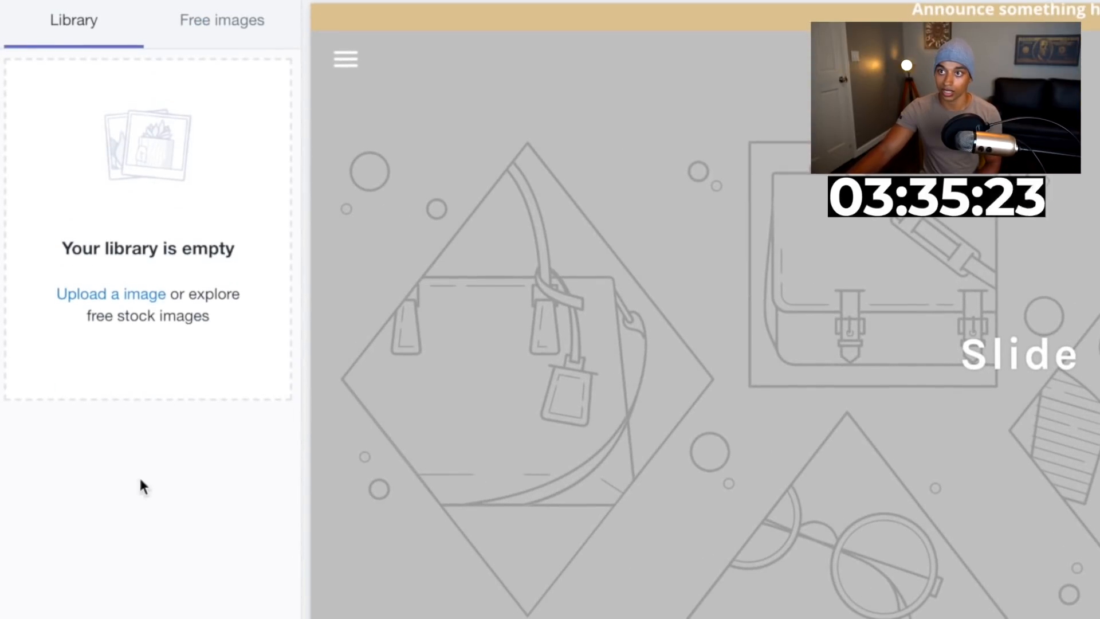
left_click(128, 299)
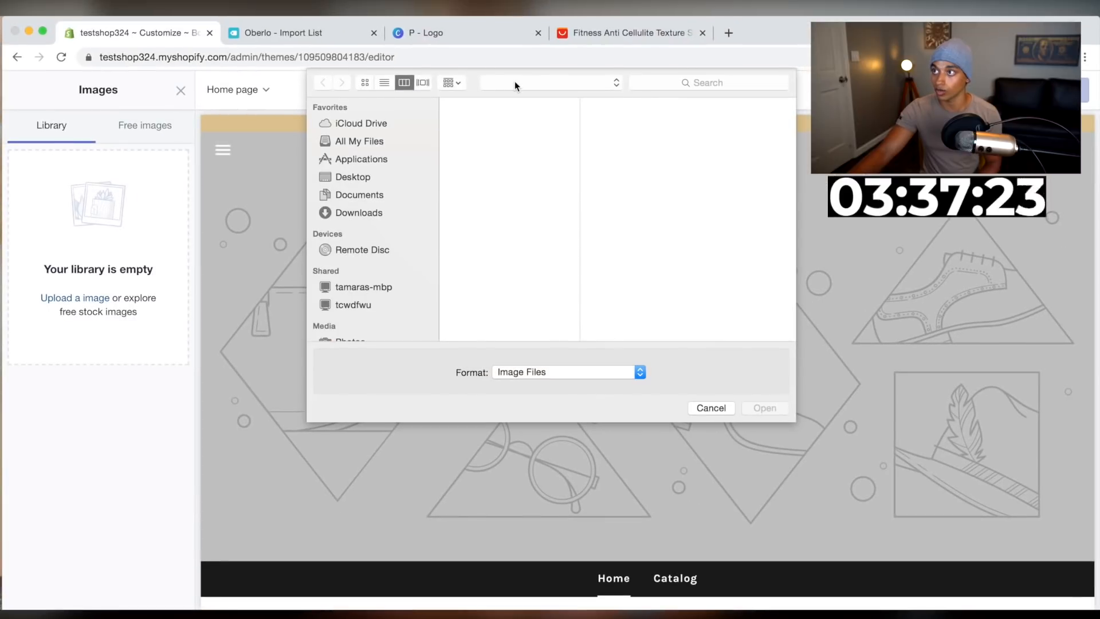
left_click(375, 213)
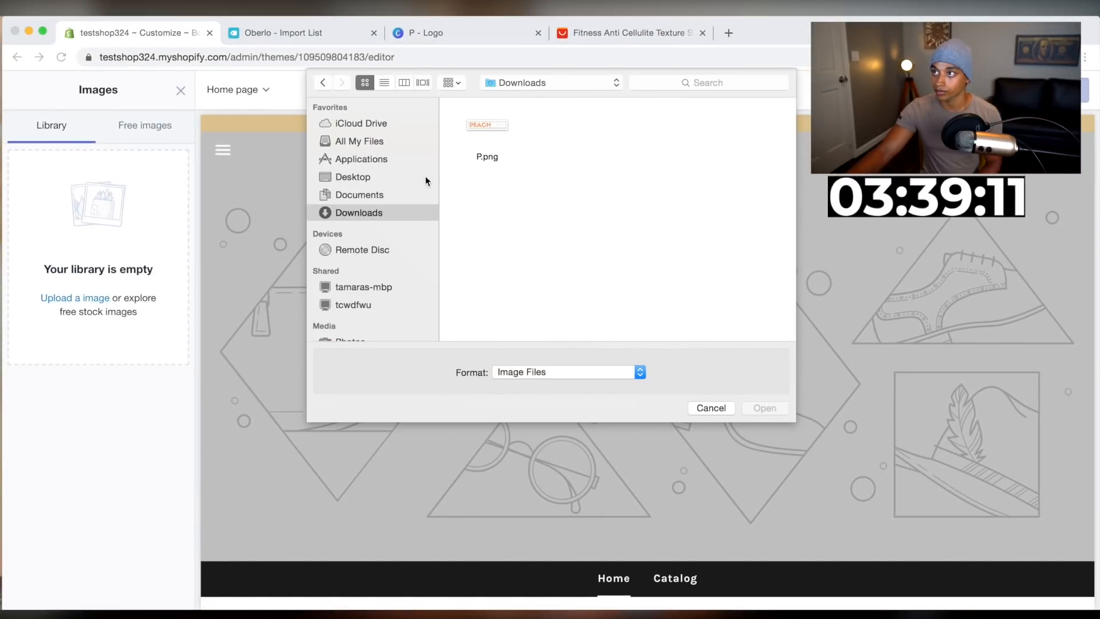
double_click(488, 121)
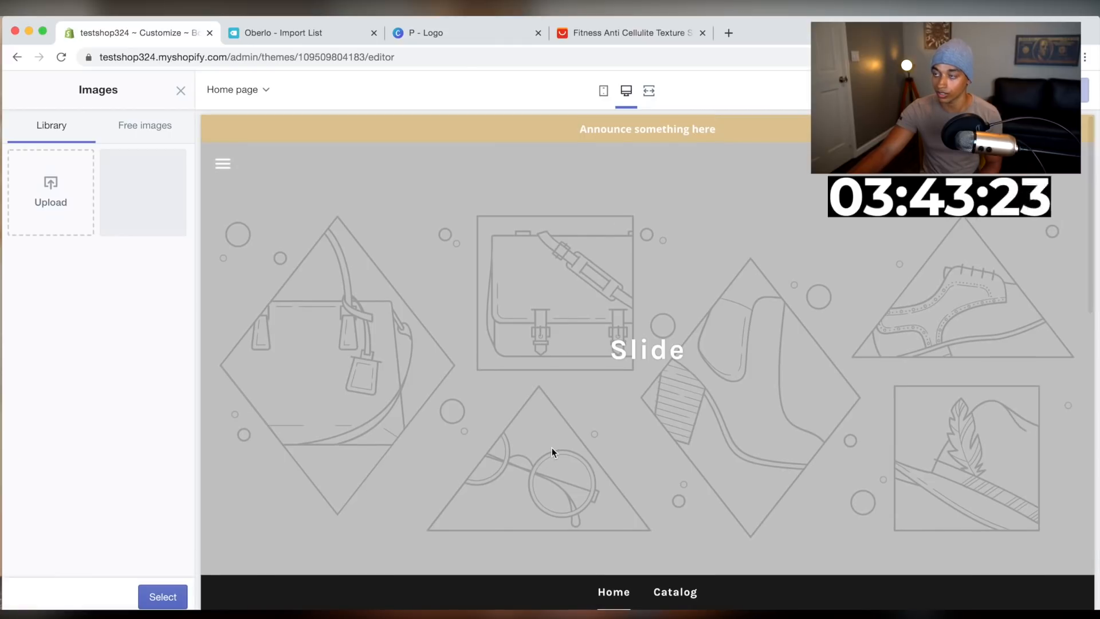
left_click(158, 595)
Set the same PEACH LIFT image as the home page logo shown on the slideshow
scroll(136, 457, "down", 2)
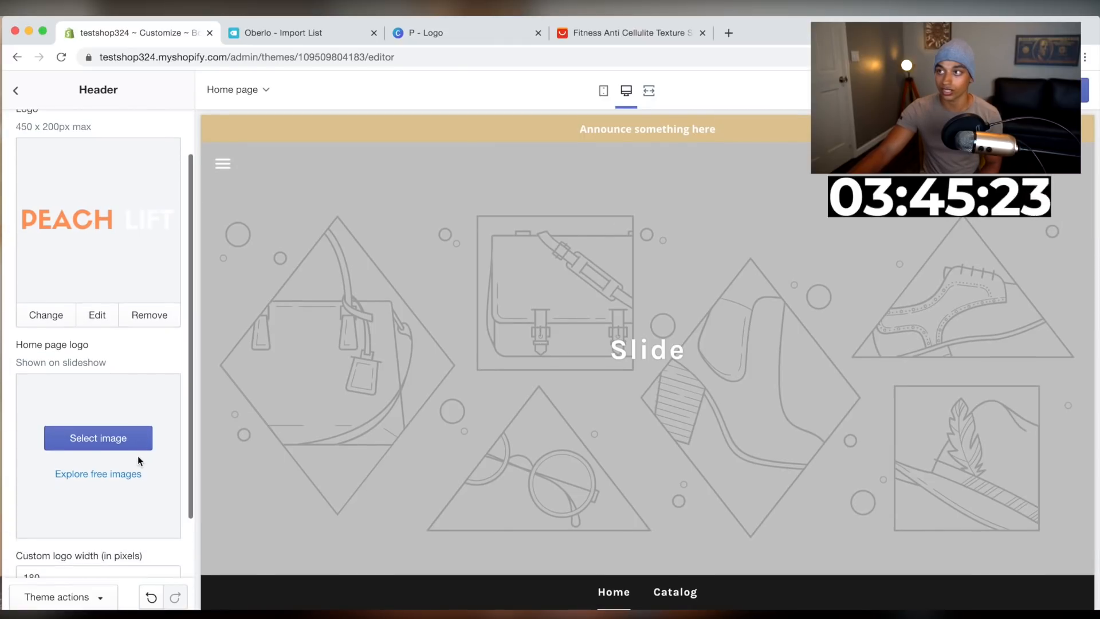
left_click(131, 441)
left_click(119, 217)
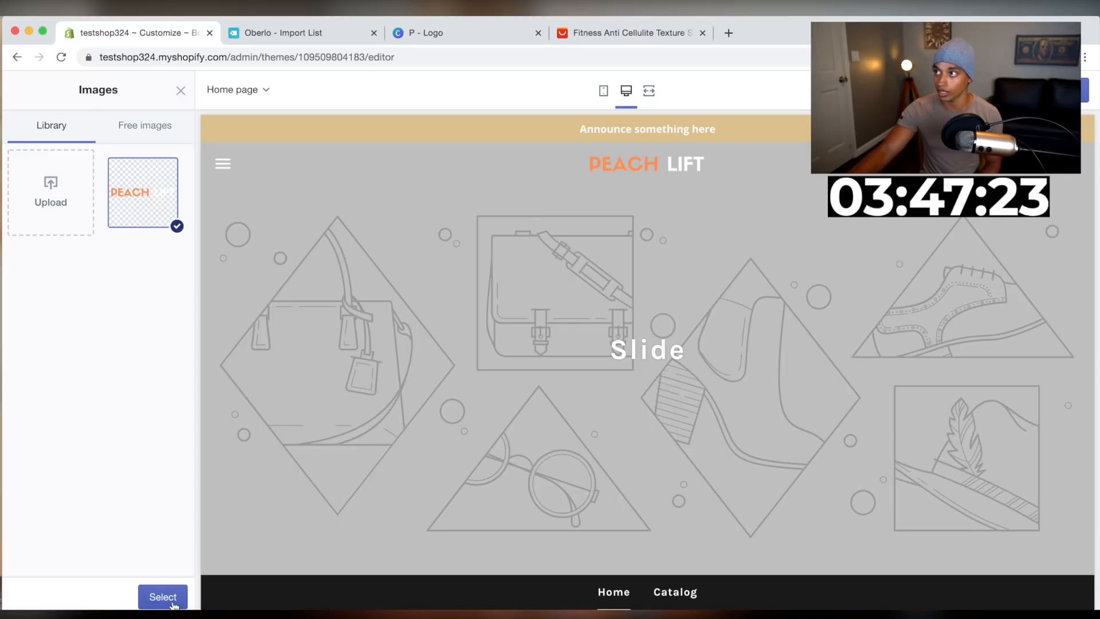
left_click(158, 595)
Preview the home page in mobile view and open the Slideshow section settings
left_click(604, 93)
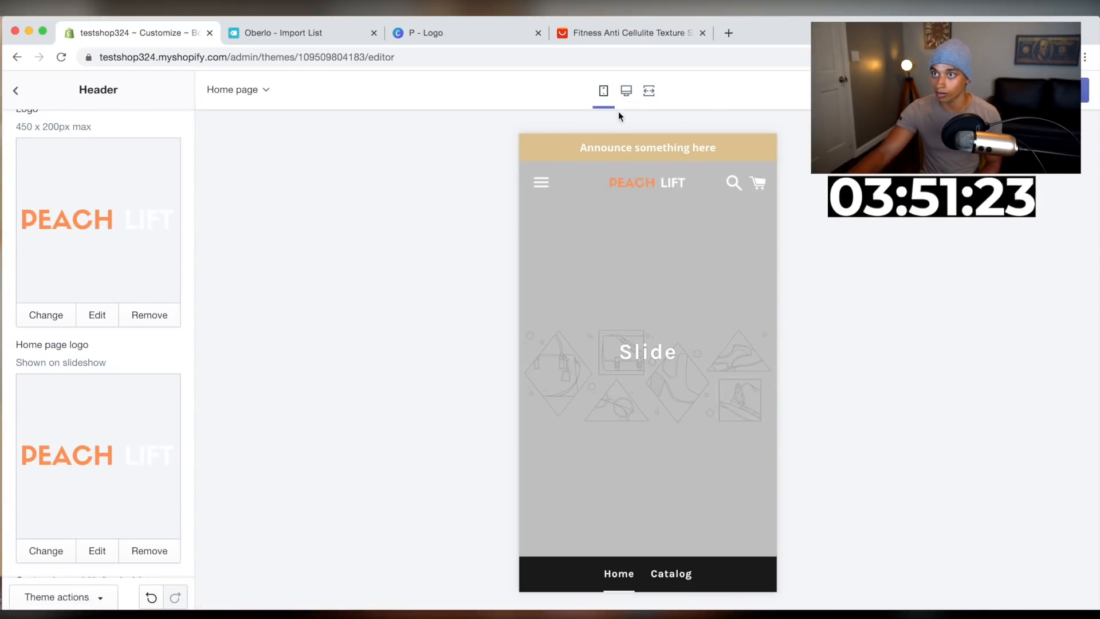
left_click(625, 102)
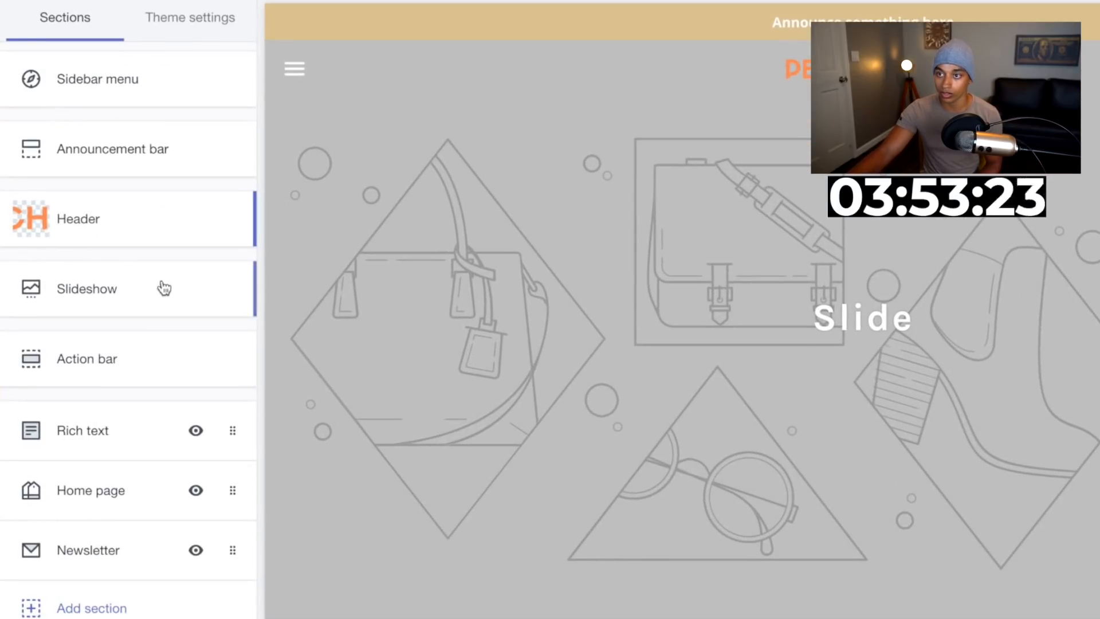
left_click(104, 277)
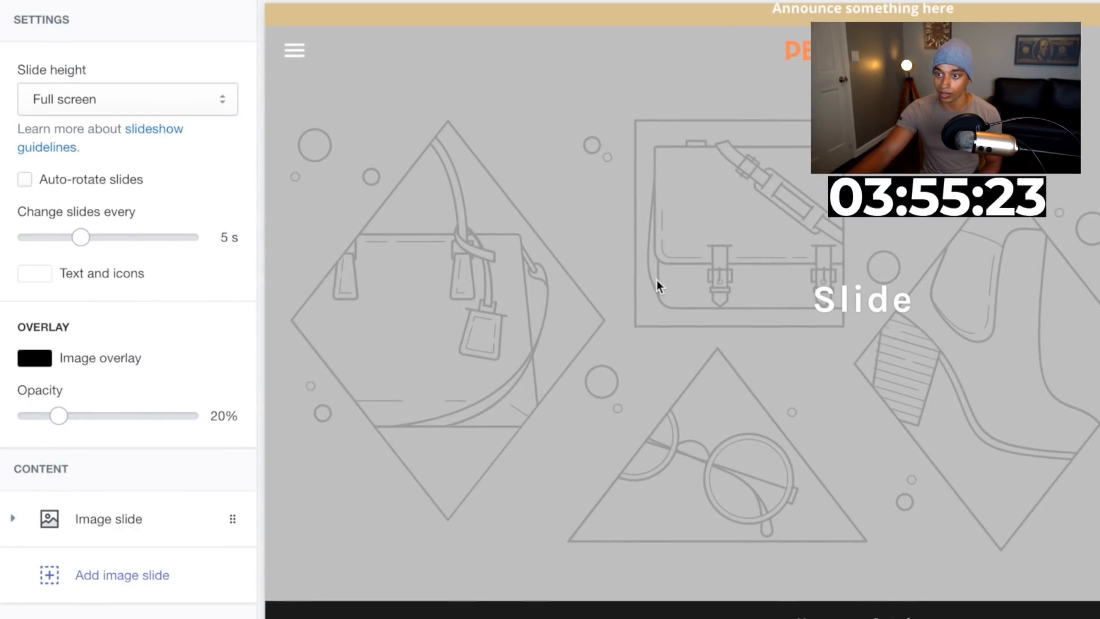
scroll(657, 280, "down", 3)
scroll(419, 444, "up", 3)
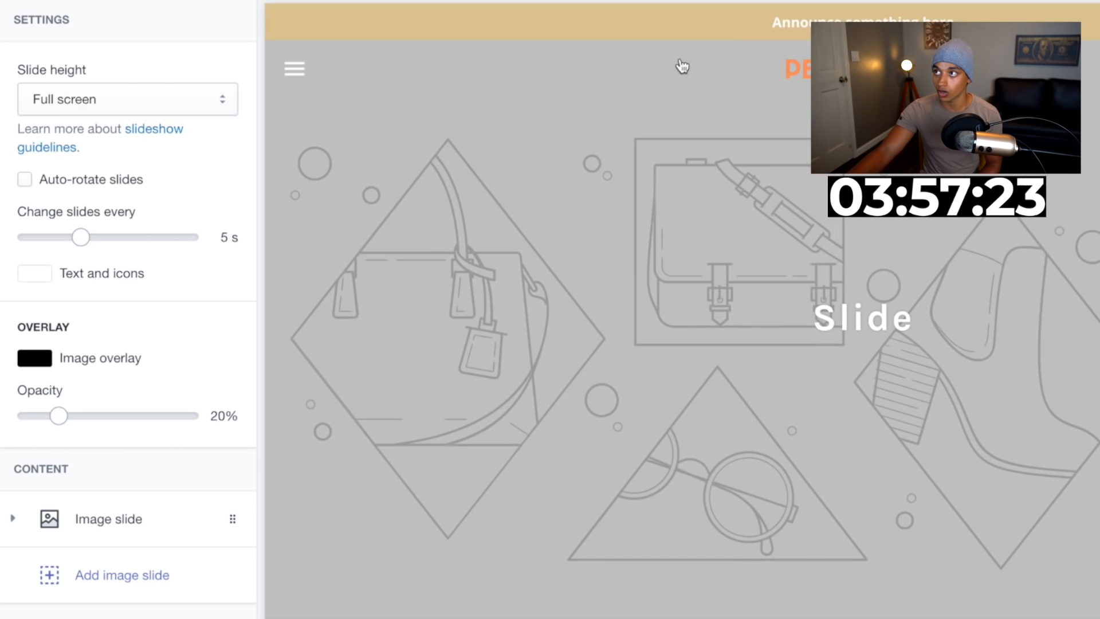
On the AliExpress product page, save a black shorts photo from the description to the computer
left_click_drag(423, 39, 320, 39)
scroll(368, 384, "down", 3)
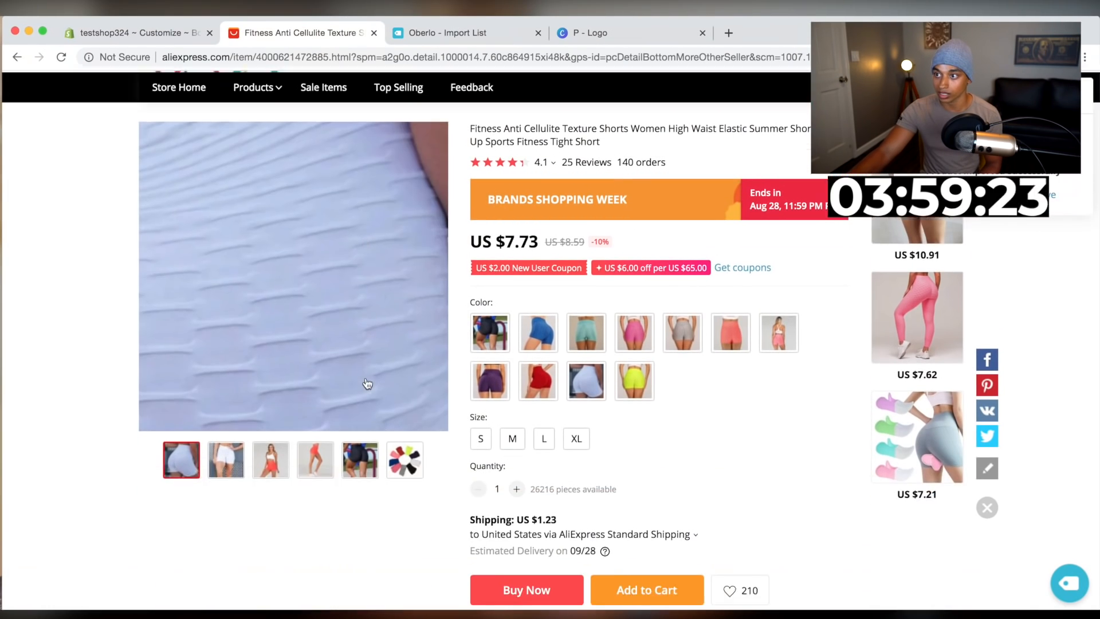
scroll(456, 500, "down", 10)
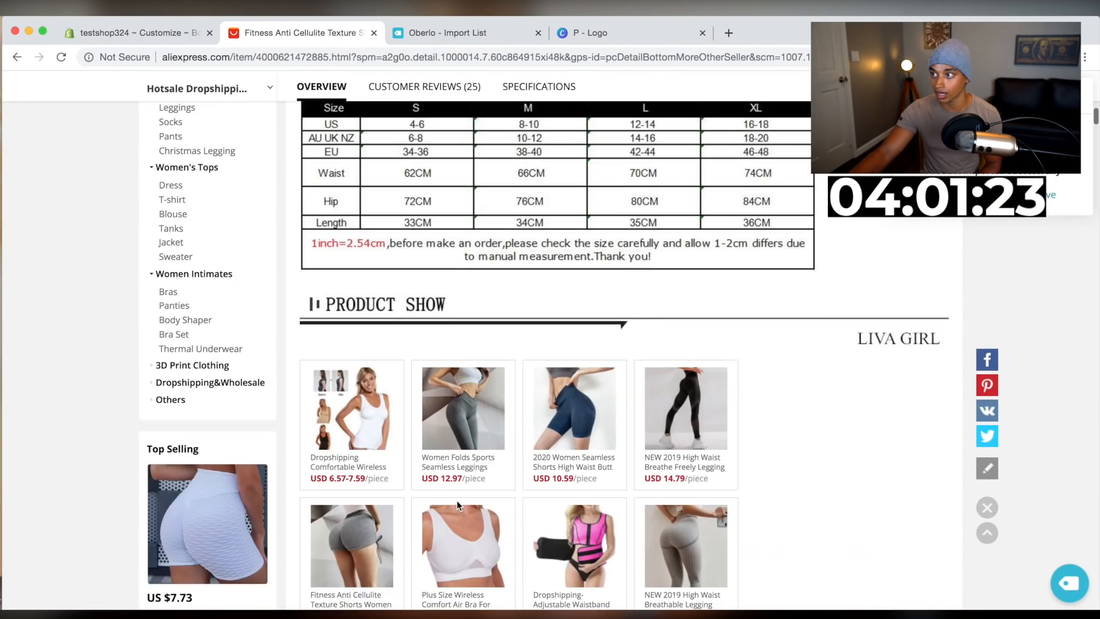
scroll(457, 502, "down", 15)
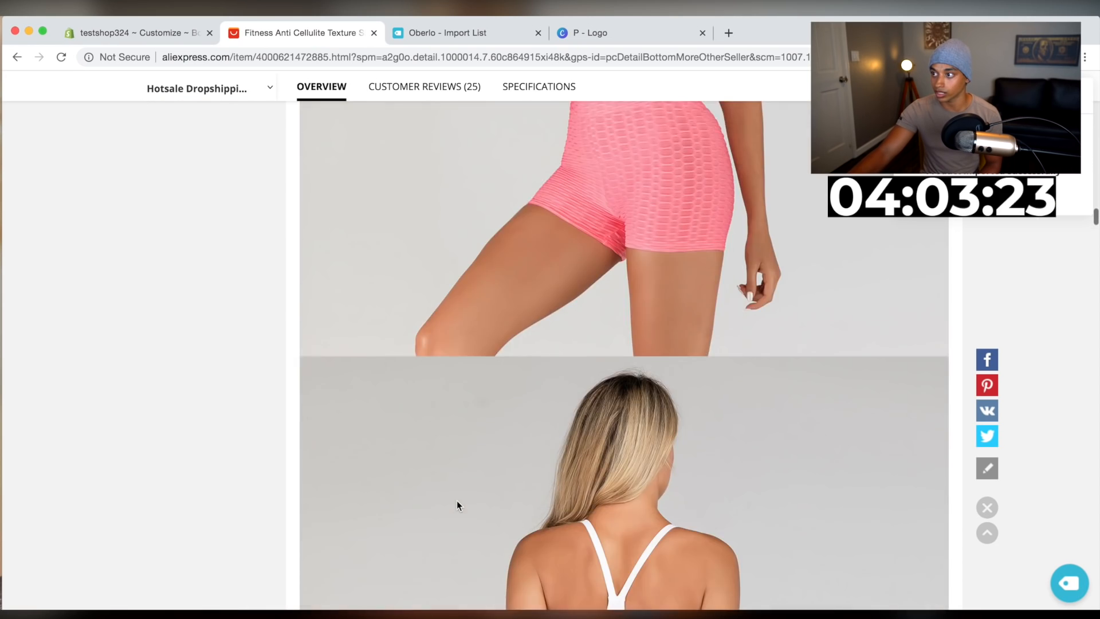
scroll(457, 504, "down", 15)
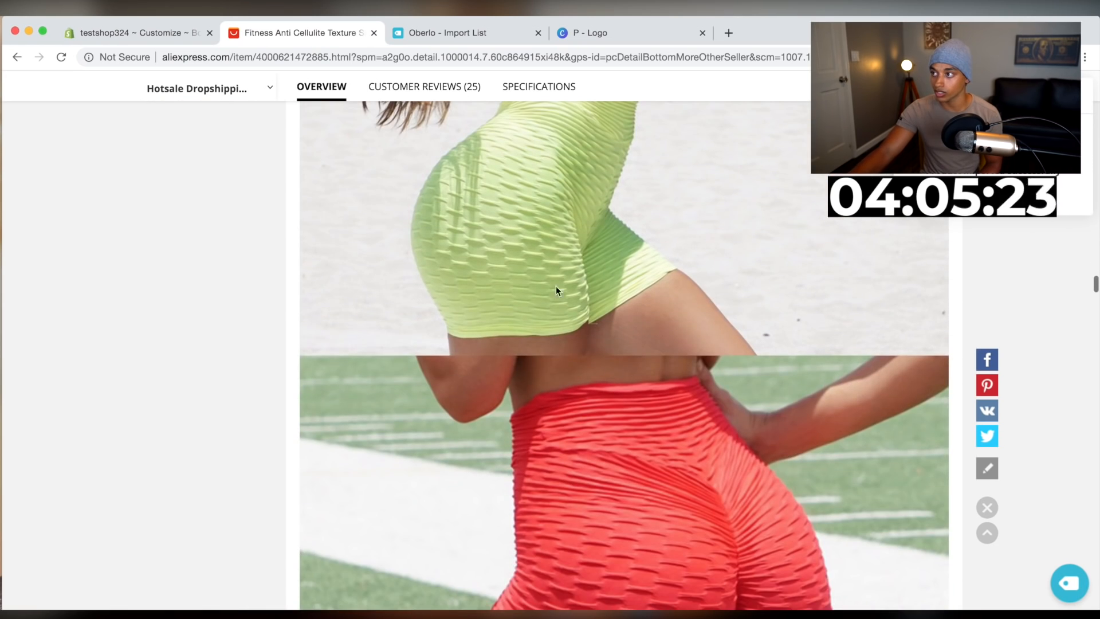
scroll(552, 379, "down", 15)
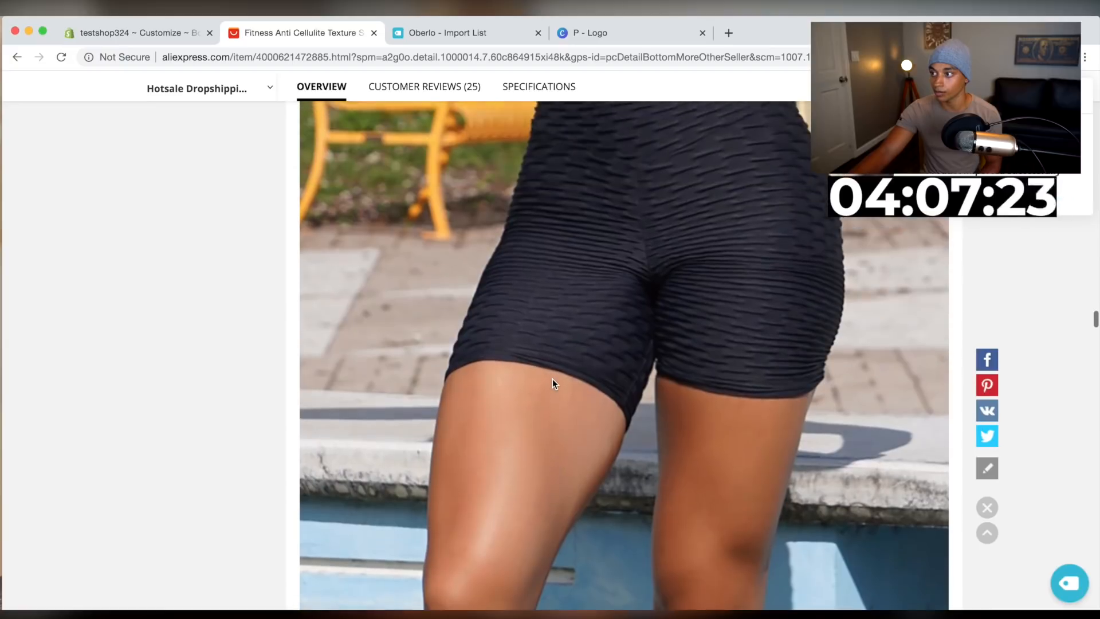
scroll(552, 381, "down", 5)
scroll(610, 283, "down", 4)
right_click(585, 343)
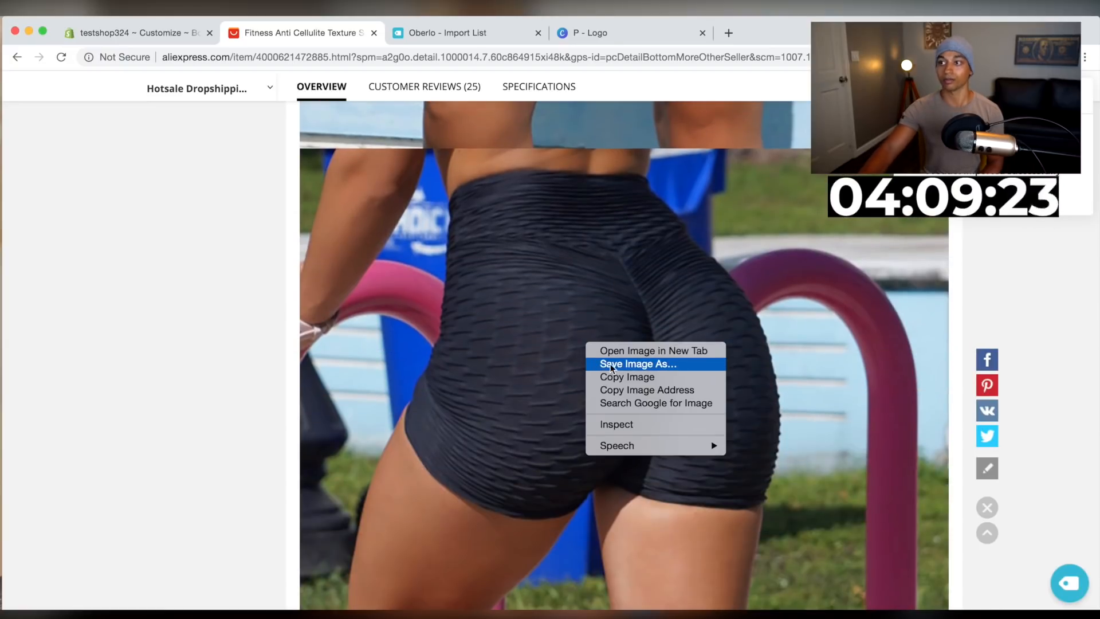
left_click(610, 364)
key("Return")
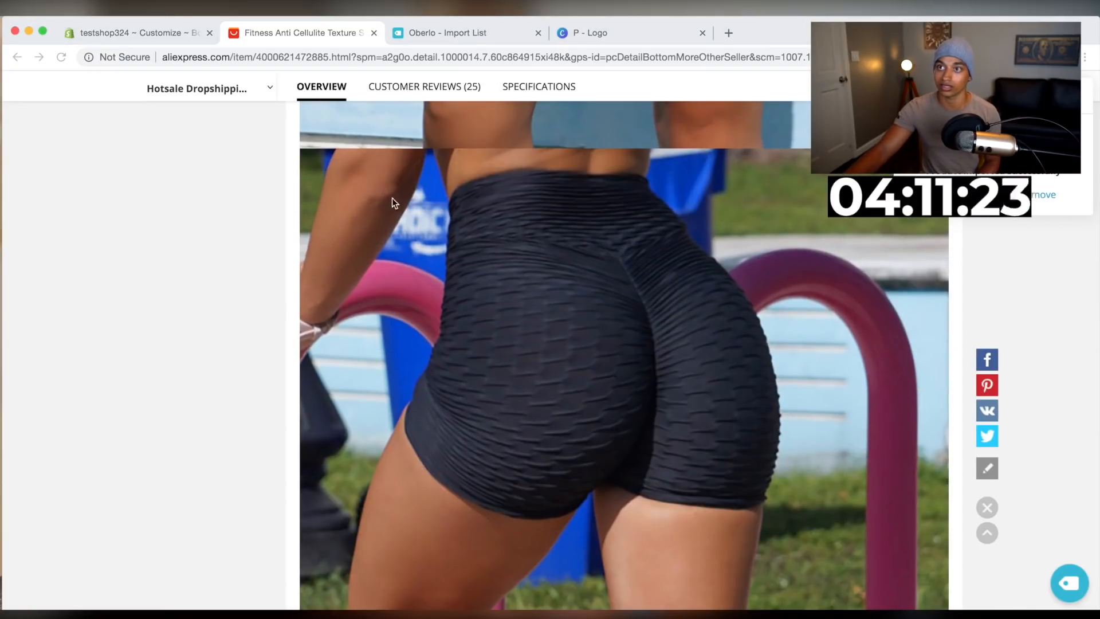
Upload the downloaded shorts photo and use it as the slideshow's image slide picture
left_click(133, 31)
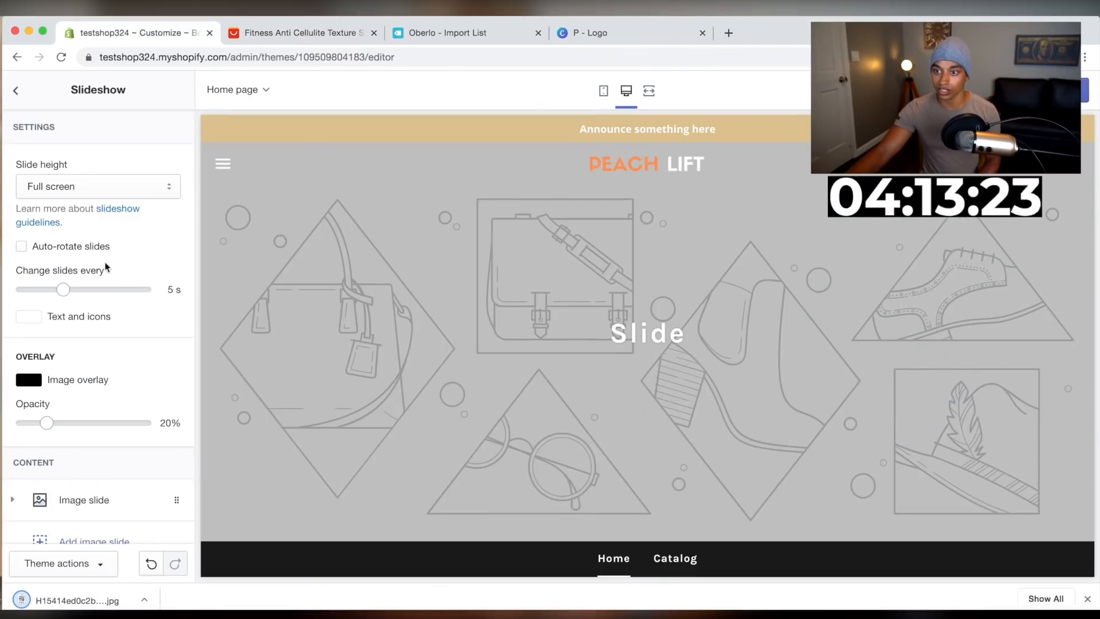
left_click(83, 500)
scroll(83, 504, "down", 5)
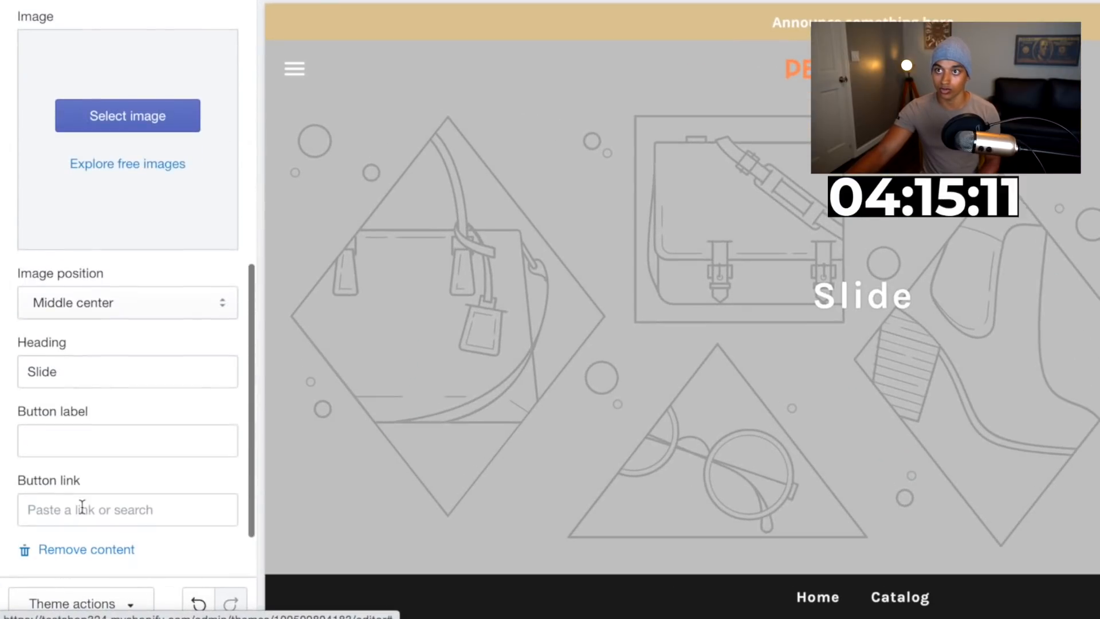
left_click(116, 123)
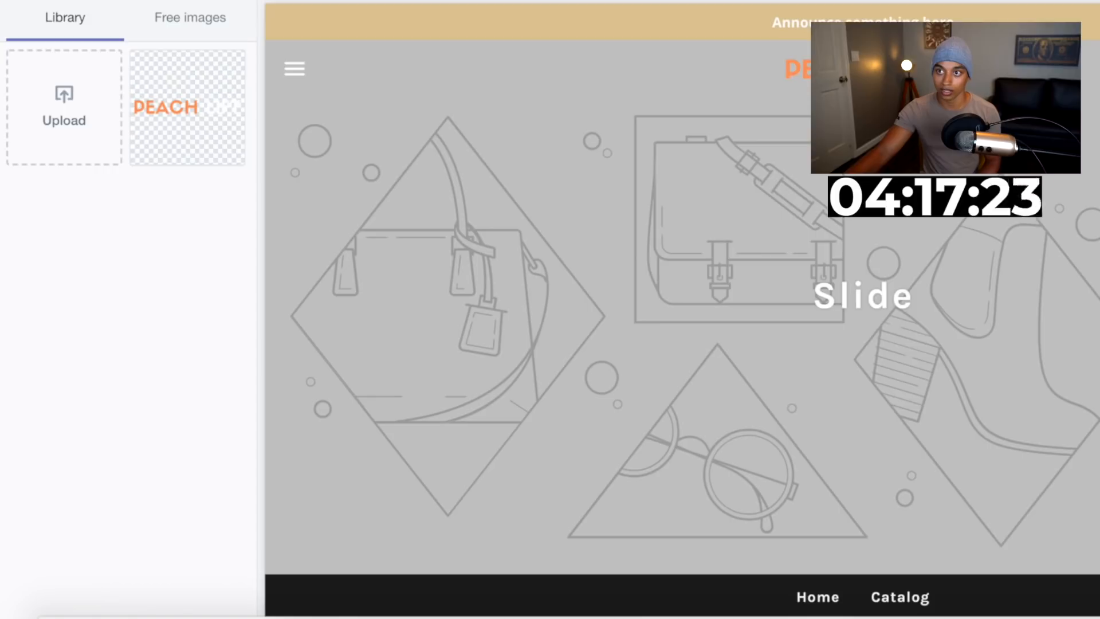
left_click_drag(57, 616, 73, 133)
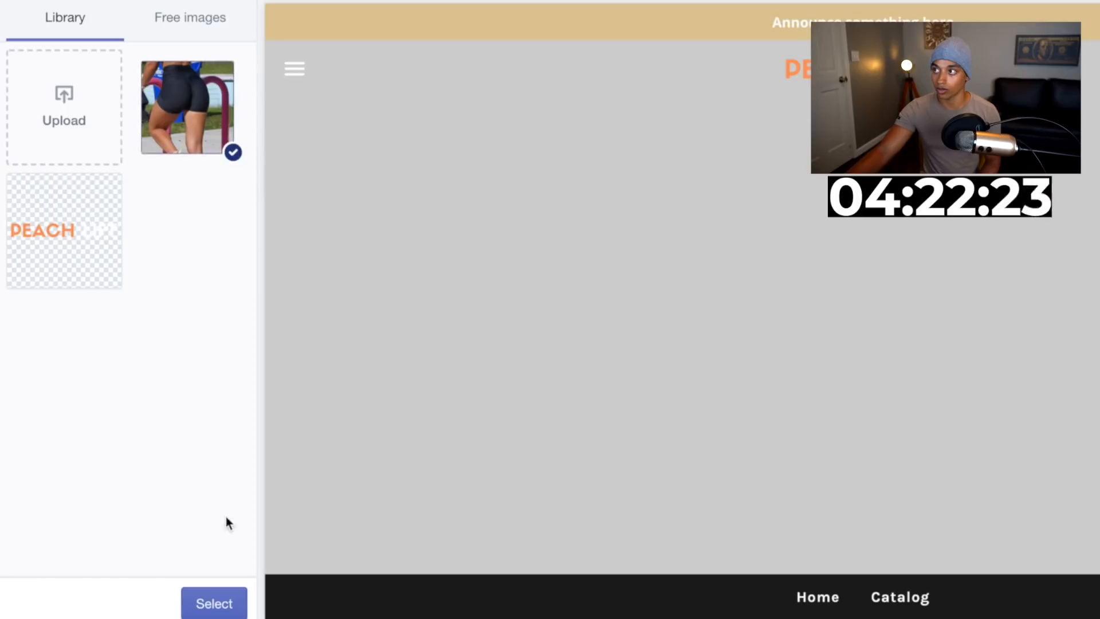
left_click(209, 603)
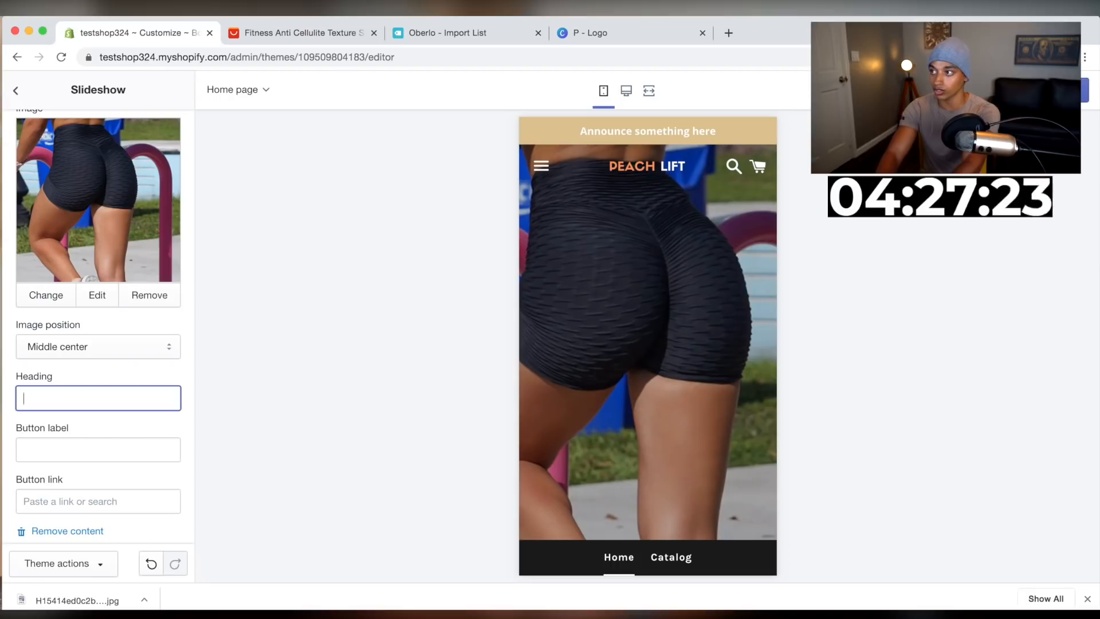
Set the slide heading to "The Best Shorts For The Peach" and the button label to "Shop Now"
type("The Best Shorts")
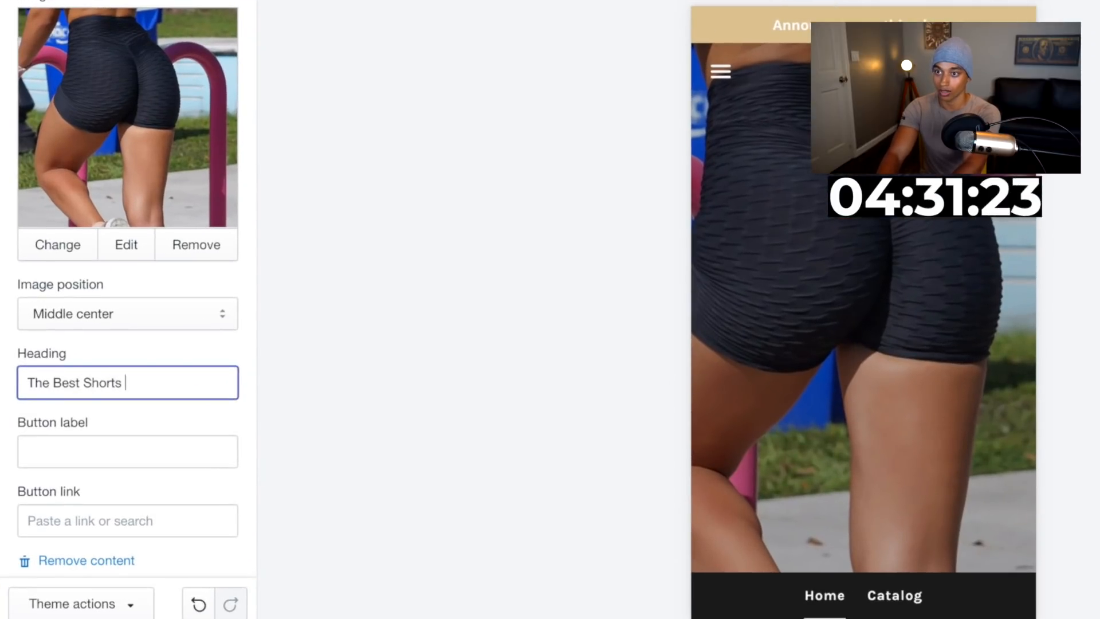
type(" For The Peach")
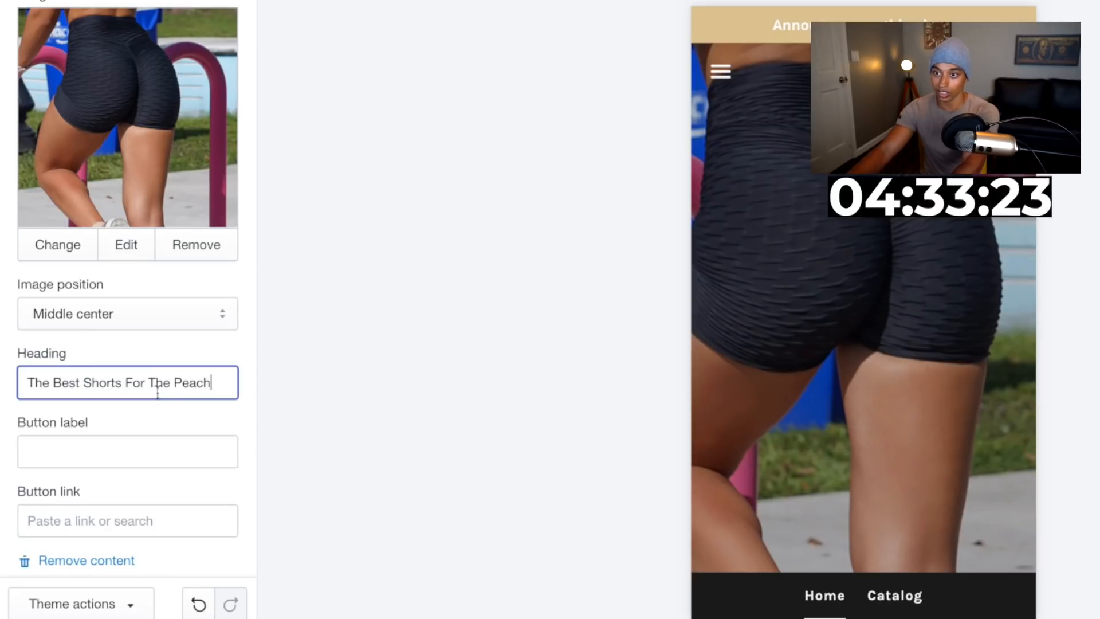
left_click(109, 441)
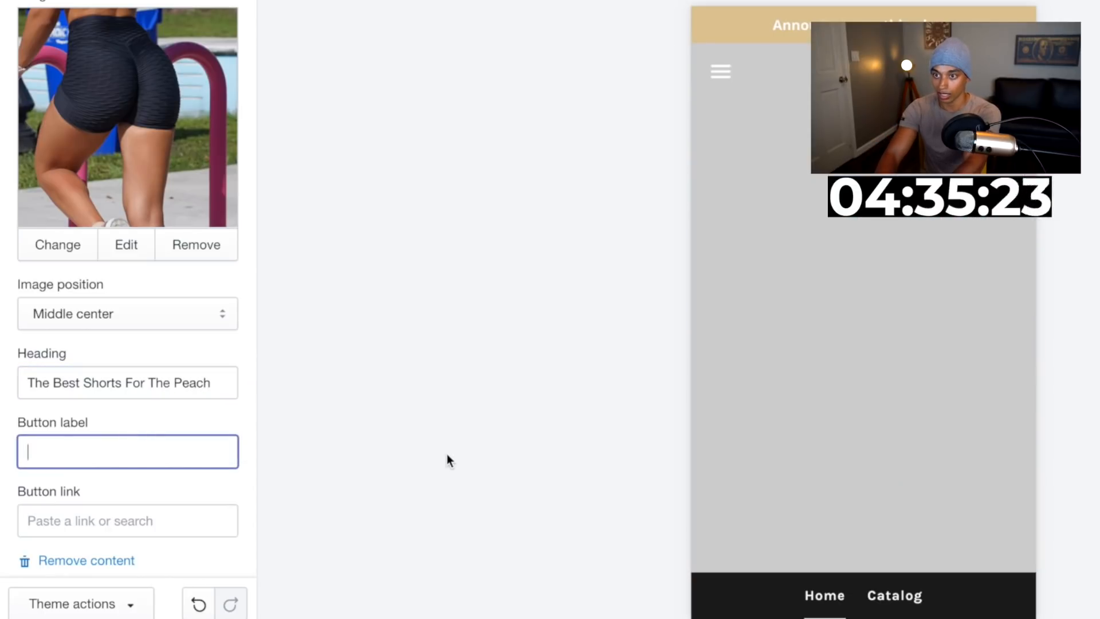
type("Shop Now")
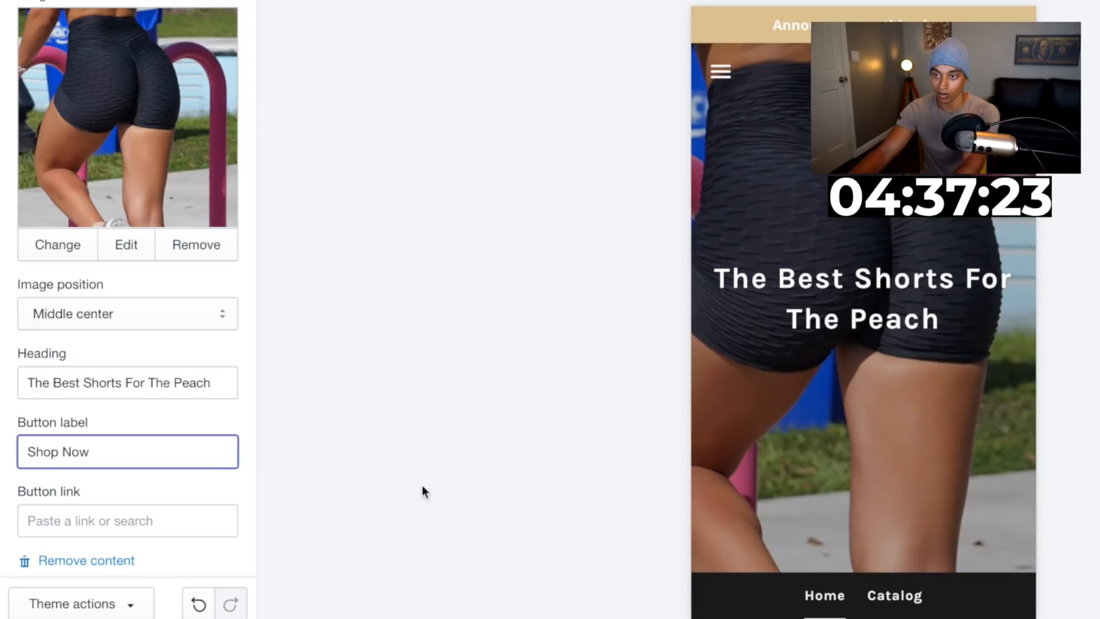
Link the slide button to the Peach Lift - Lift Up Shorts product
left_click(138, 521)
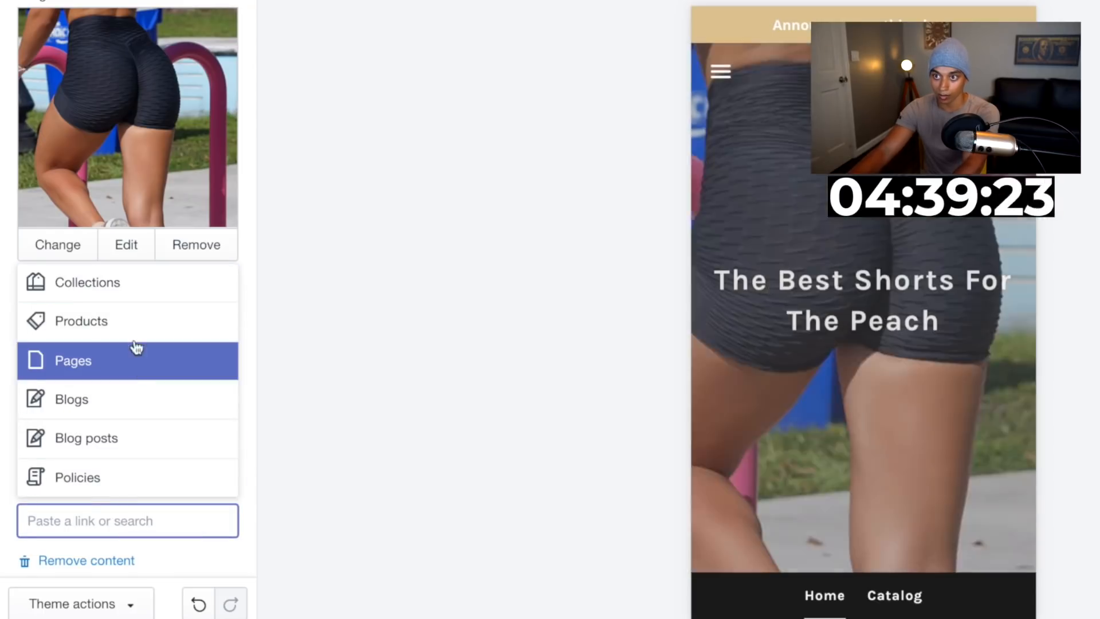
left_click(133, 334)
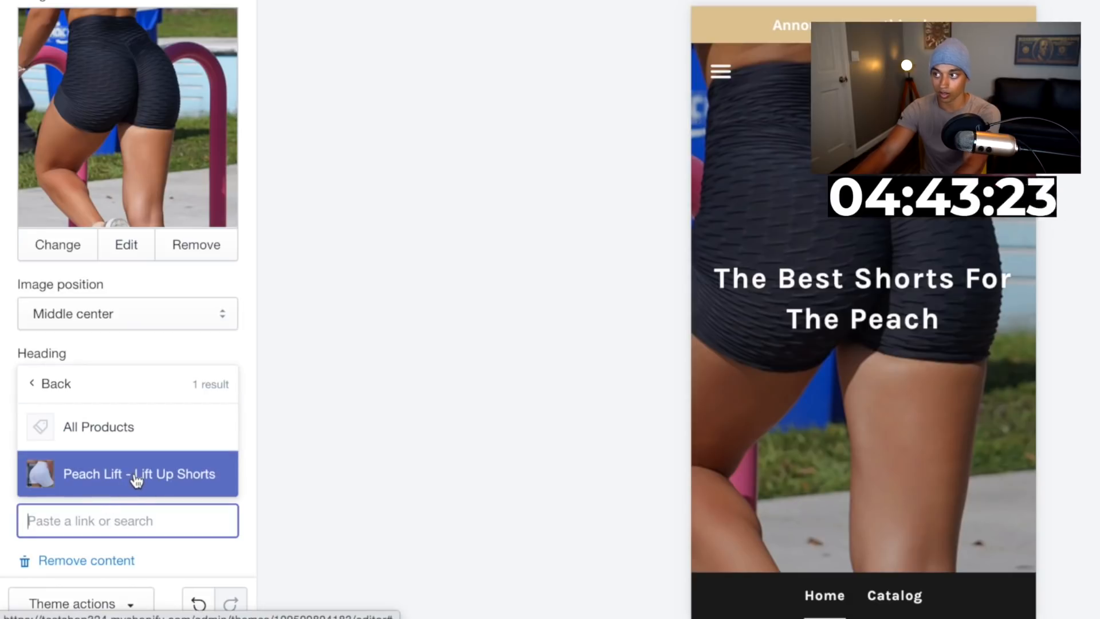
left_click(135, 480)
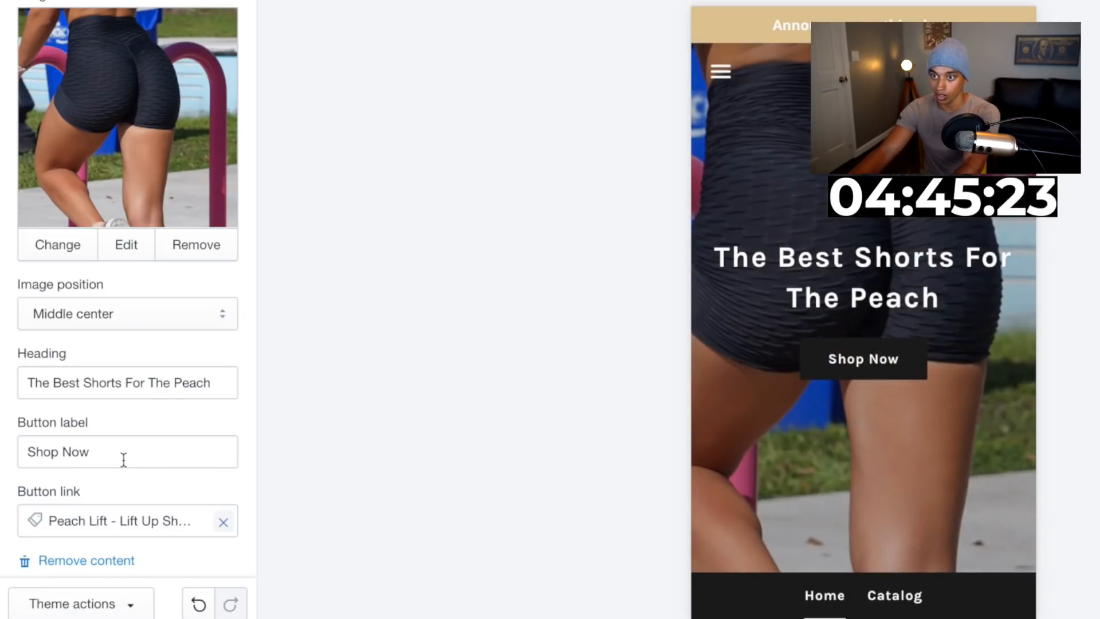
scroll(117, 452, "down", 2)
scroll(141, 448, "up", 5)
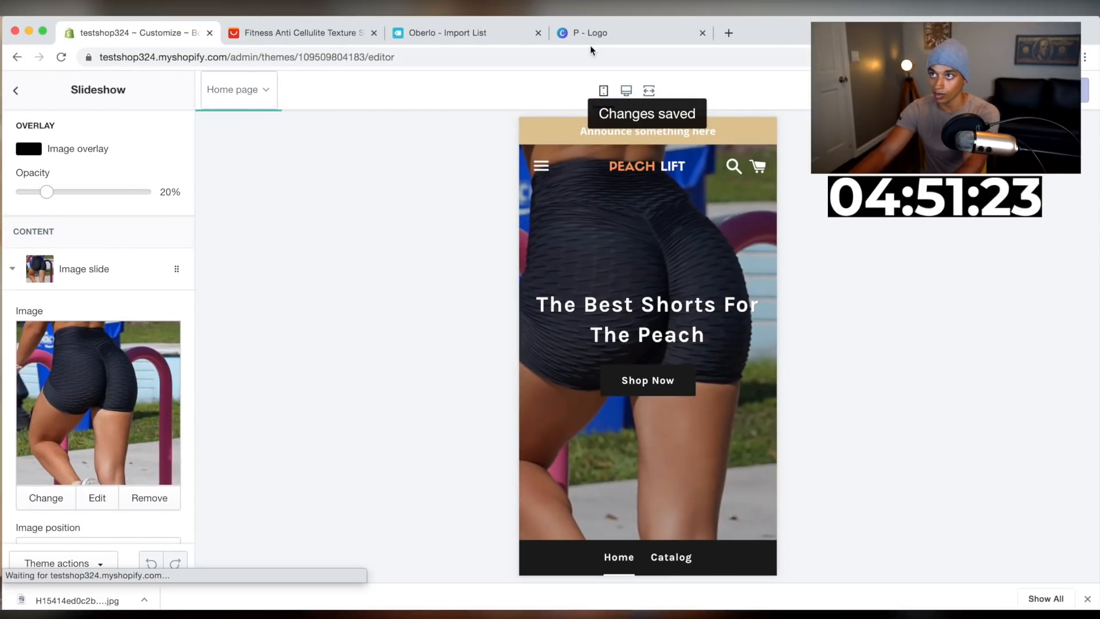
Switch to the Canva logo design and copy the PEACH text's orange hex code #ff914d
left_click_drag(584, 37, 321, 38)
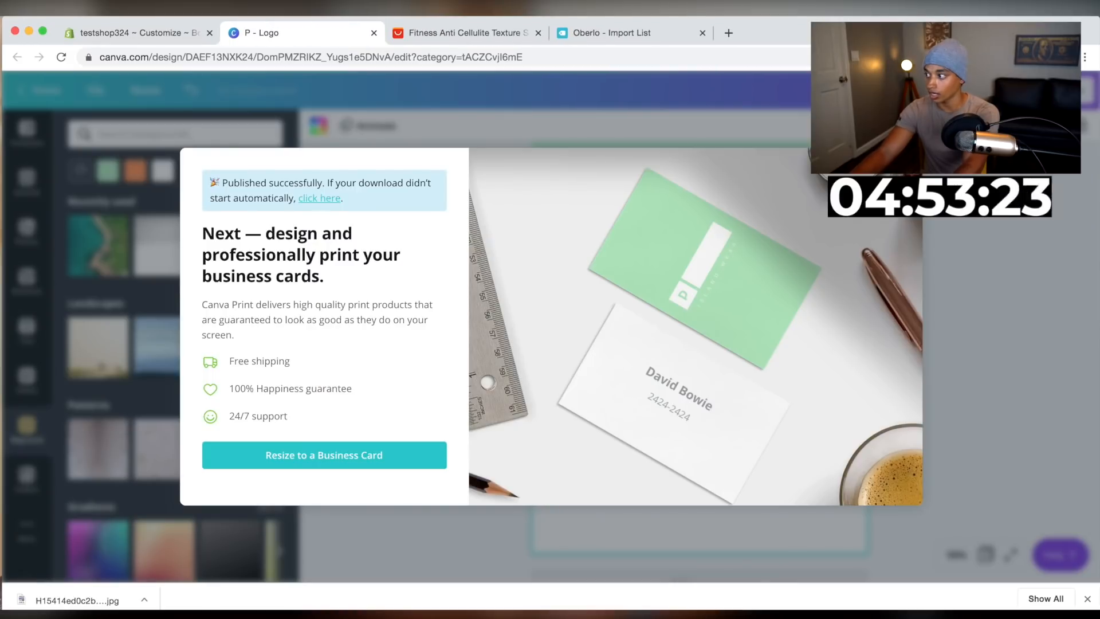
left_click(907, 164)
left_click(1087, 598)
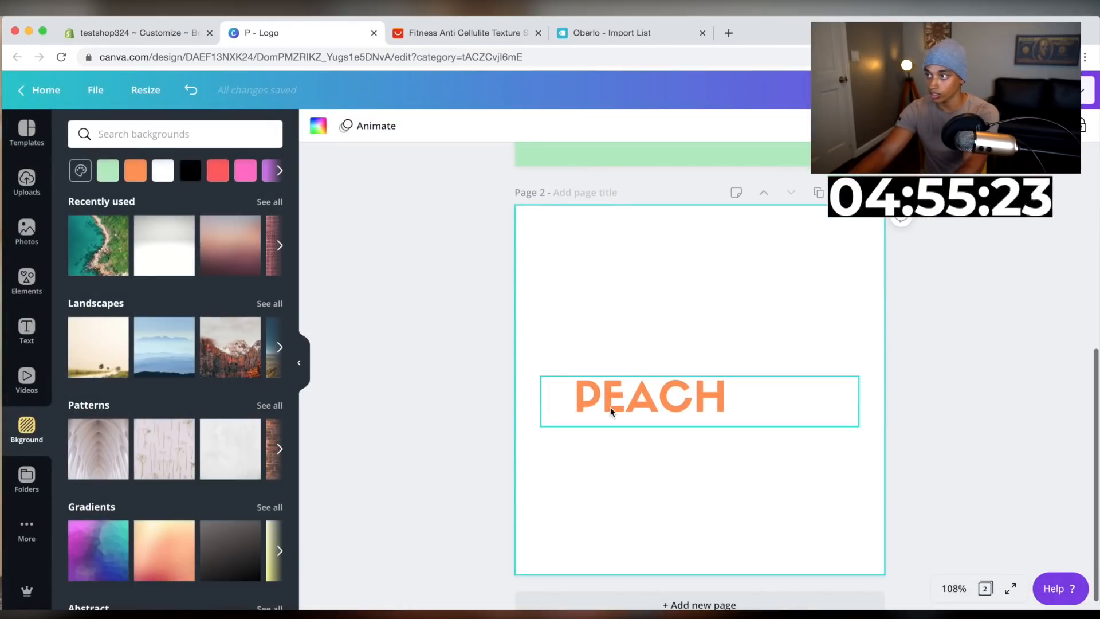
left_click(612, 411)
double_click(603, 401)
left_click(492, 126)
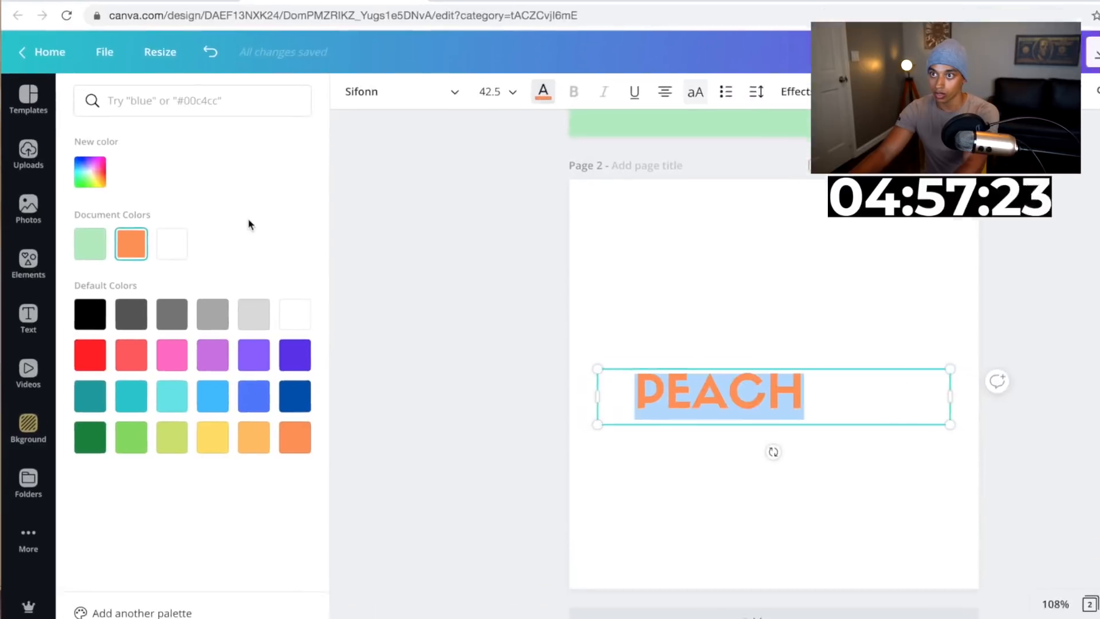
left_click(92, 170)
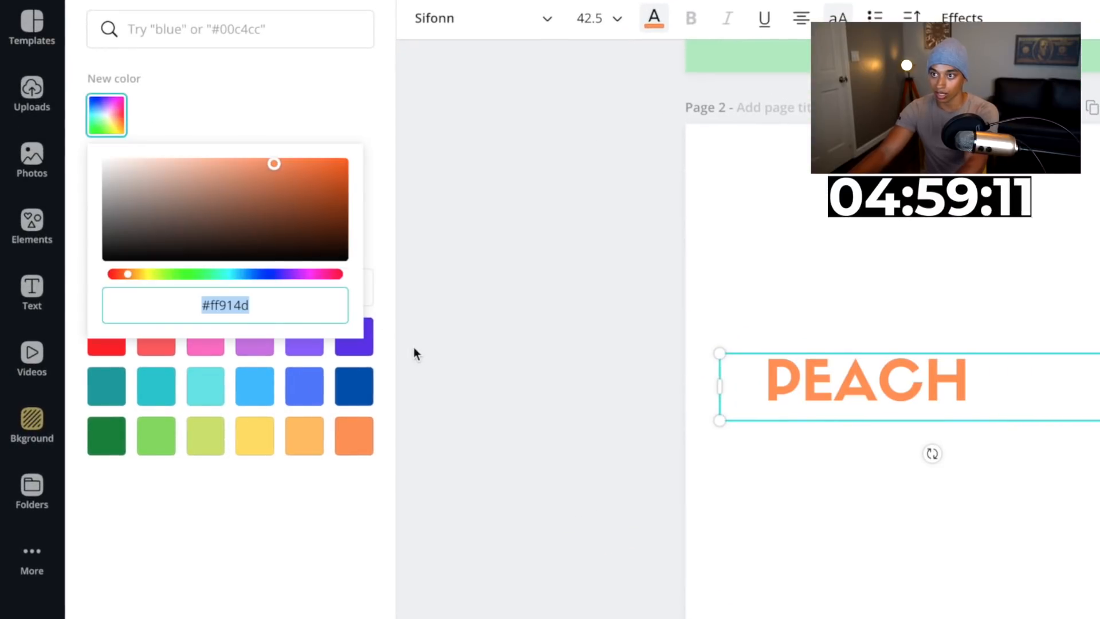
double_click(230, 306)
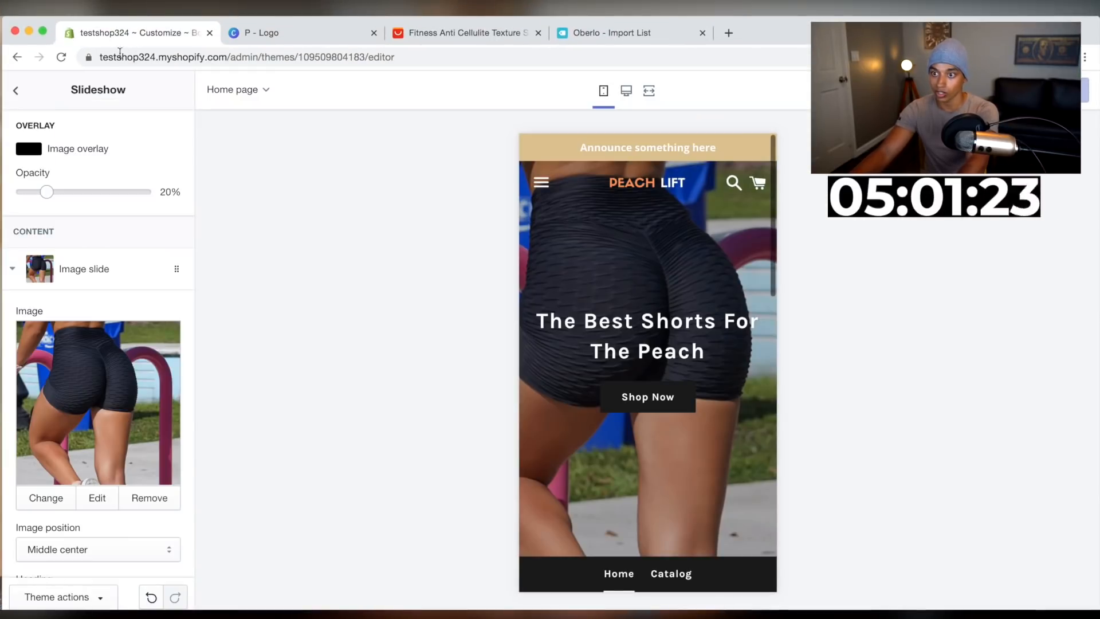
In the theme colour settings, paste the copied orange #FF914D as the Buttons colour
scroll(115, 408, "down", 4)
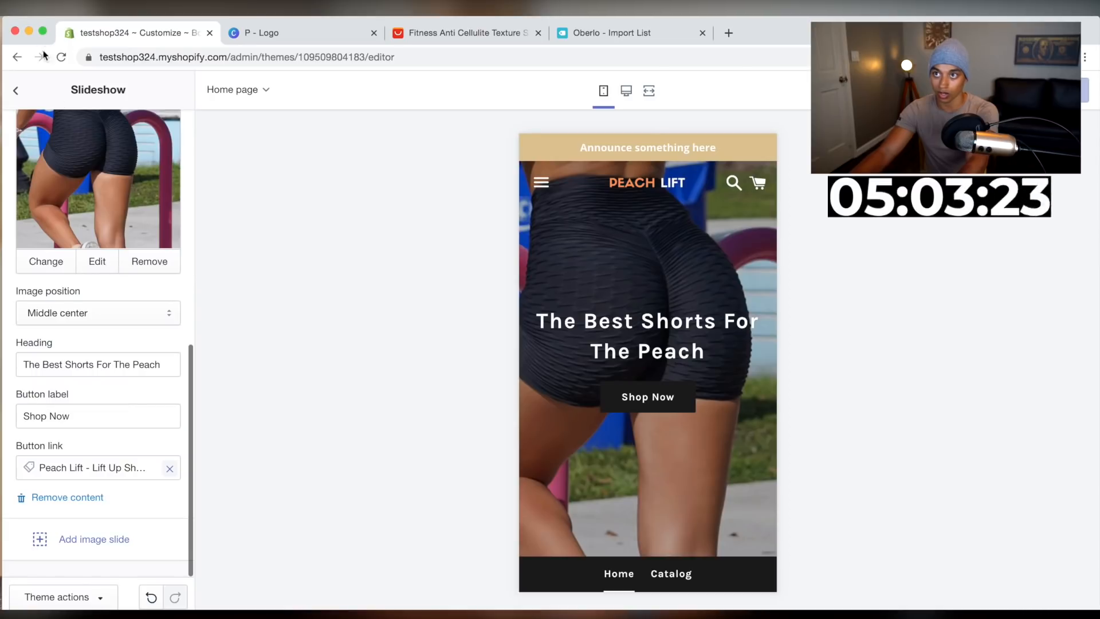
left_click(15, 90)
left_click(168, 113)
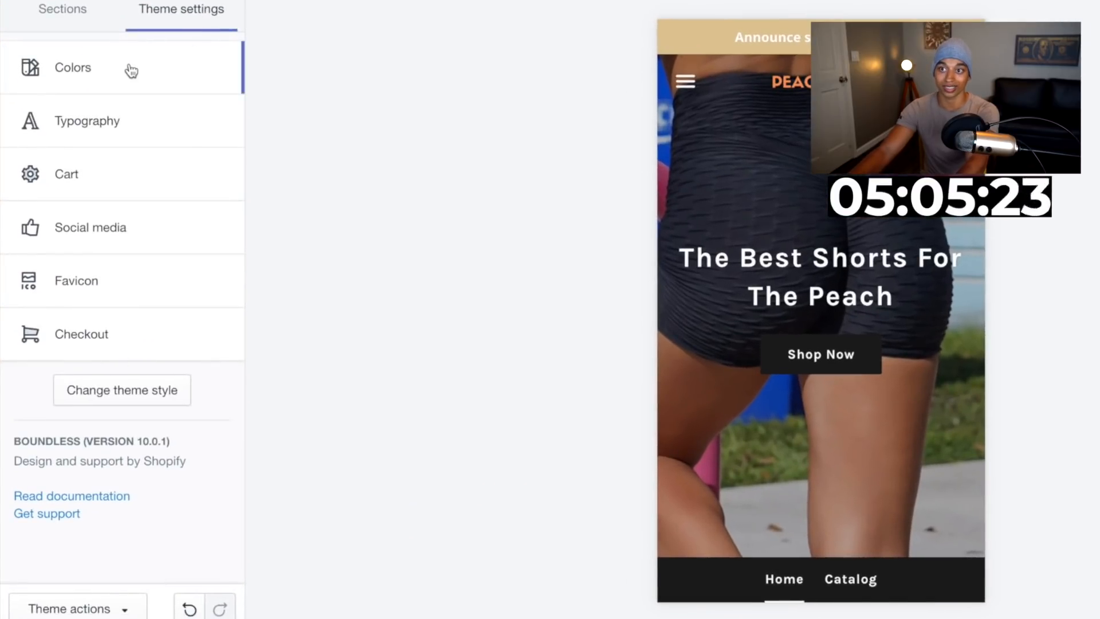
left_click(131, 70)
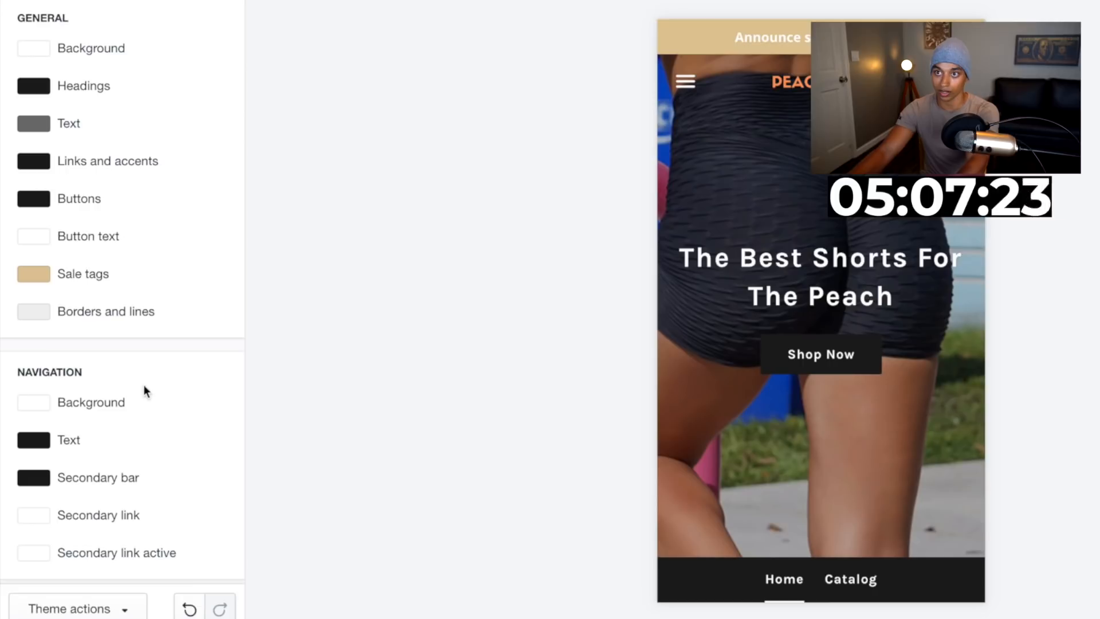
left_click(35, 200)
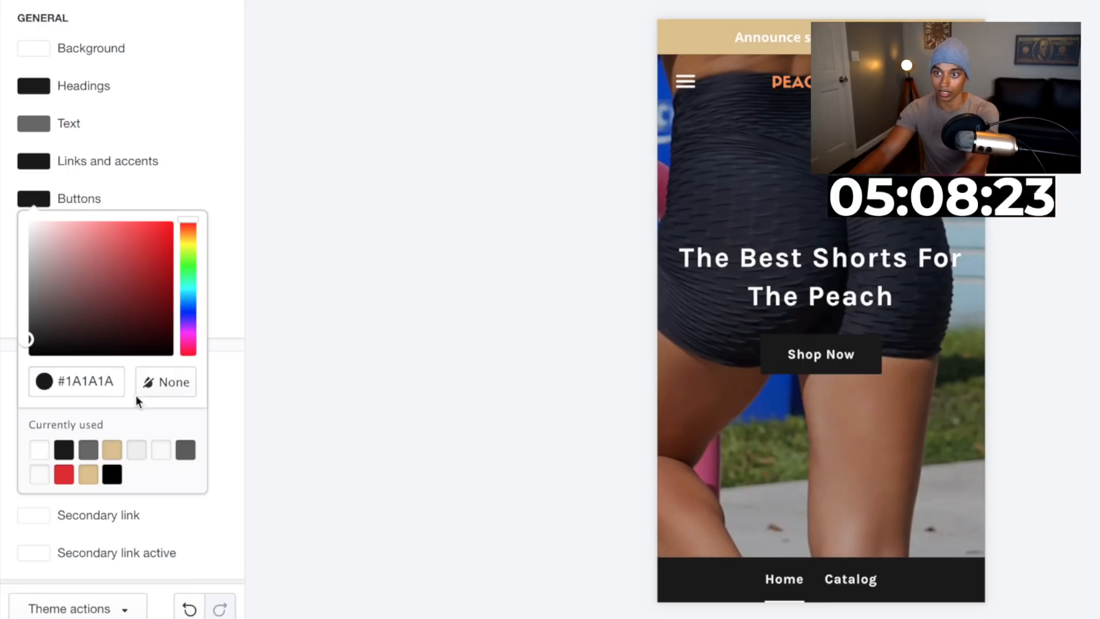
double_click(83, 380)
type("FF914D")
left_click(310, 345)
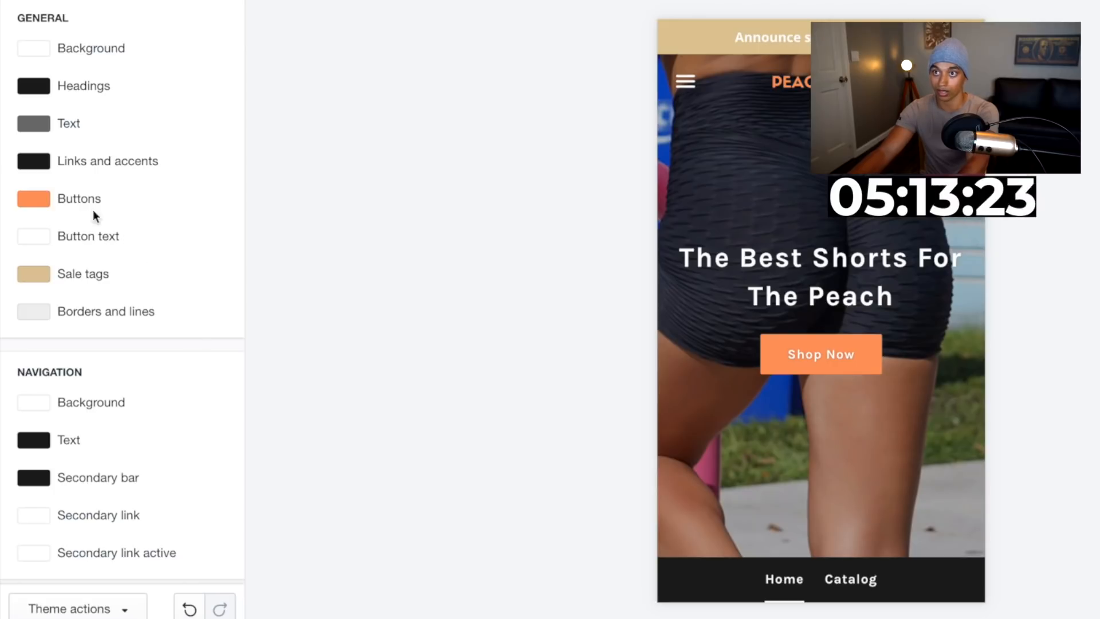
Set the Links and accents colour to the same pasted orange
left_click(37, 167)
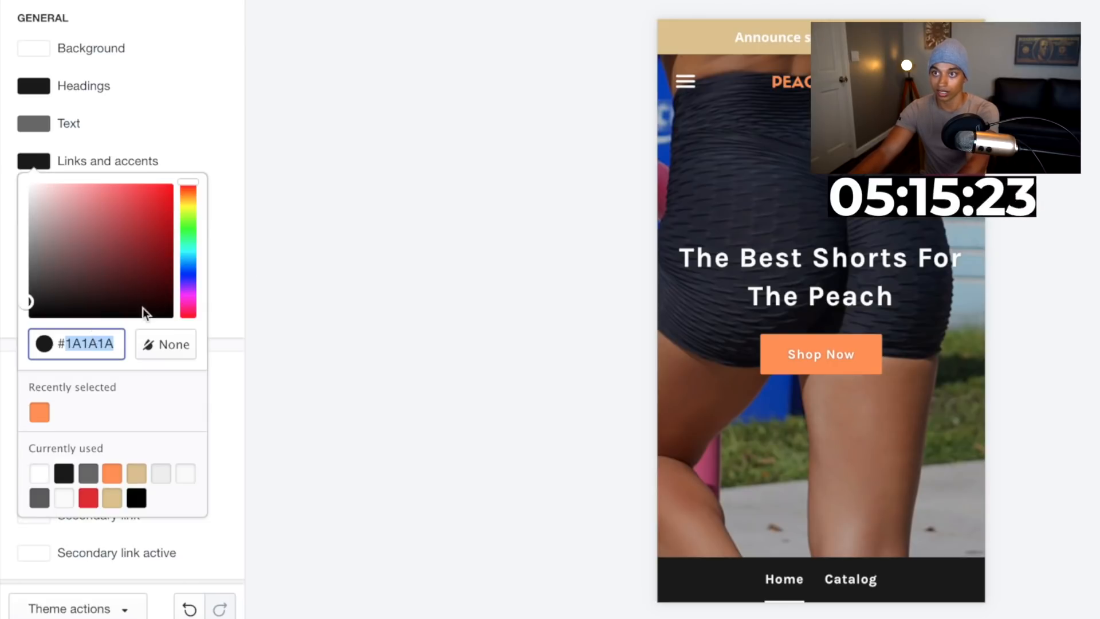
type("FF914D")
left_click(409, 235)
scroll(44, 299, "down", 4)
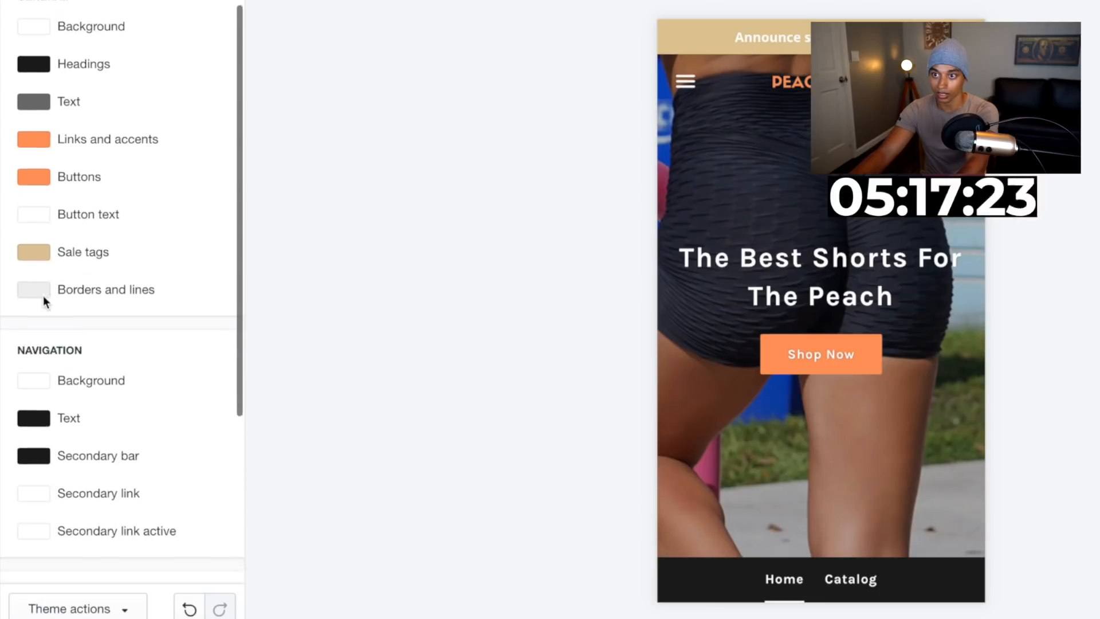
Set the navigation Secondary bar colour and the Sale tags colour to the pasted orange
left_click(36, 316)
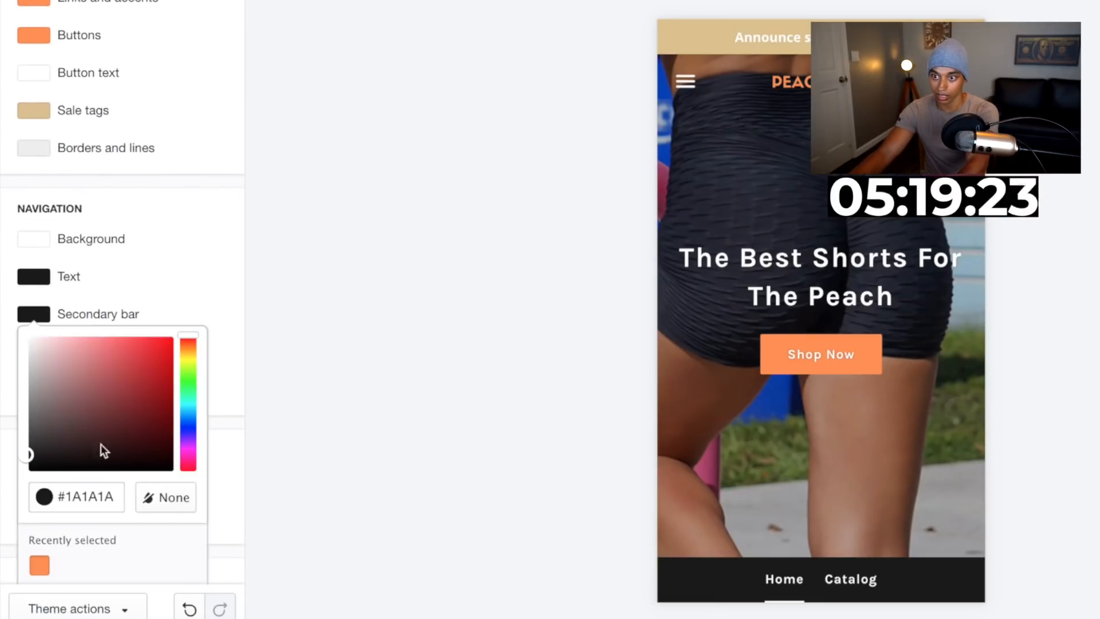
double_click(91, 495)
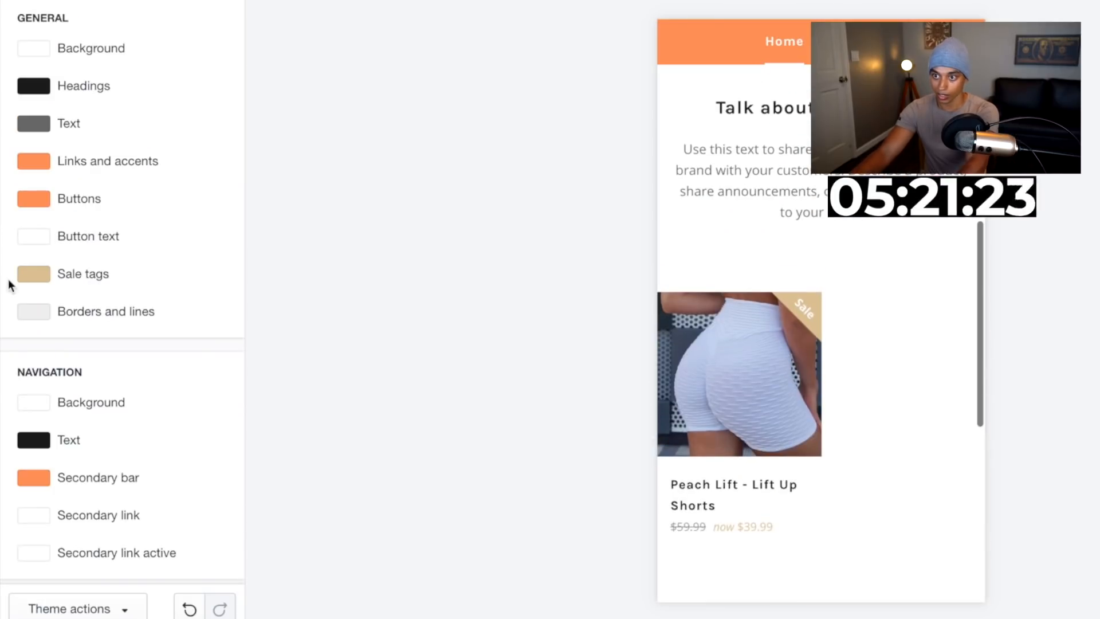
left_click(36, 274)
type("FF914D")
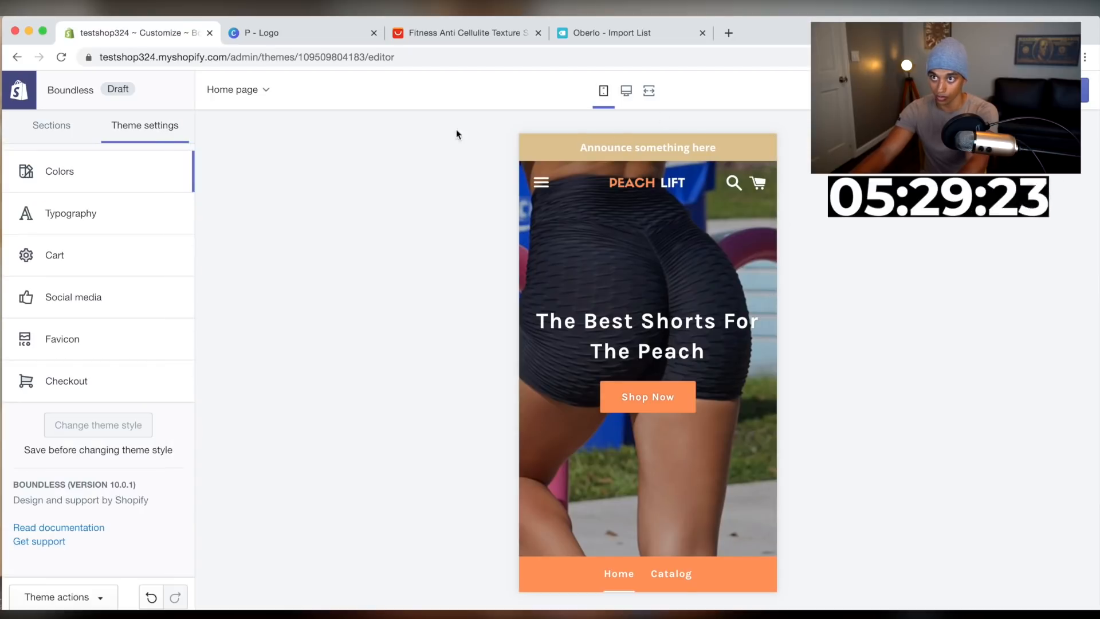
Open the Announcement bar section and set its bar colour to the recently selected orange
left_click(51, 131)
left_click(78, 229)
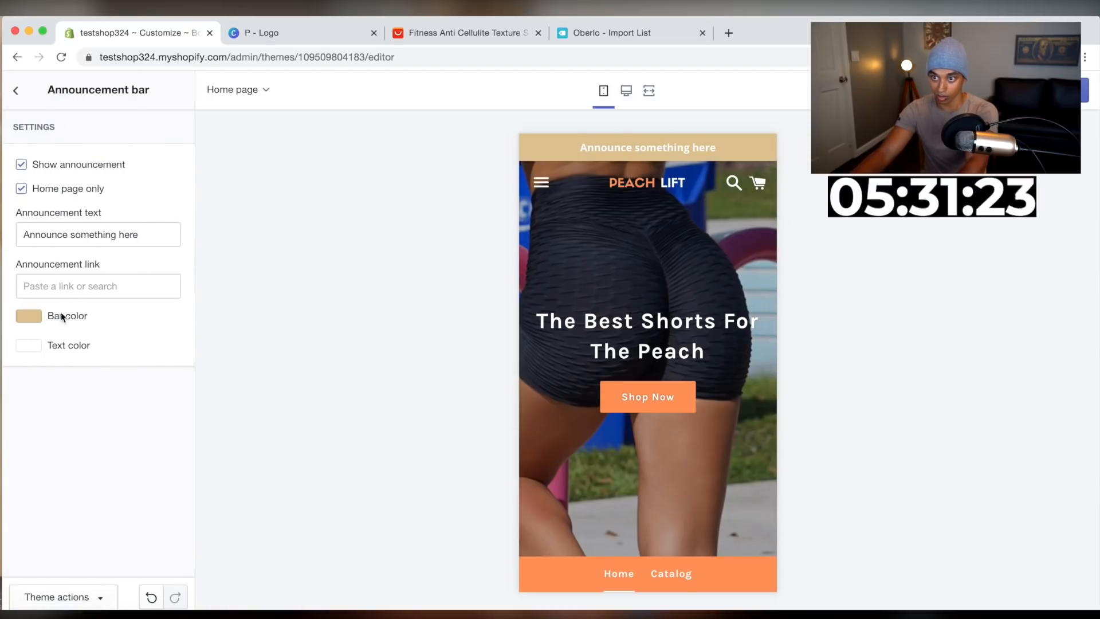
left_click(39, 317)
left_click(34, 513)
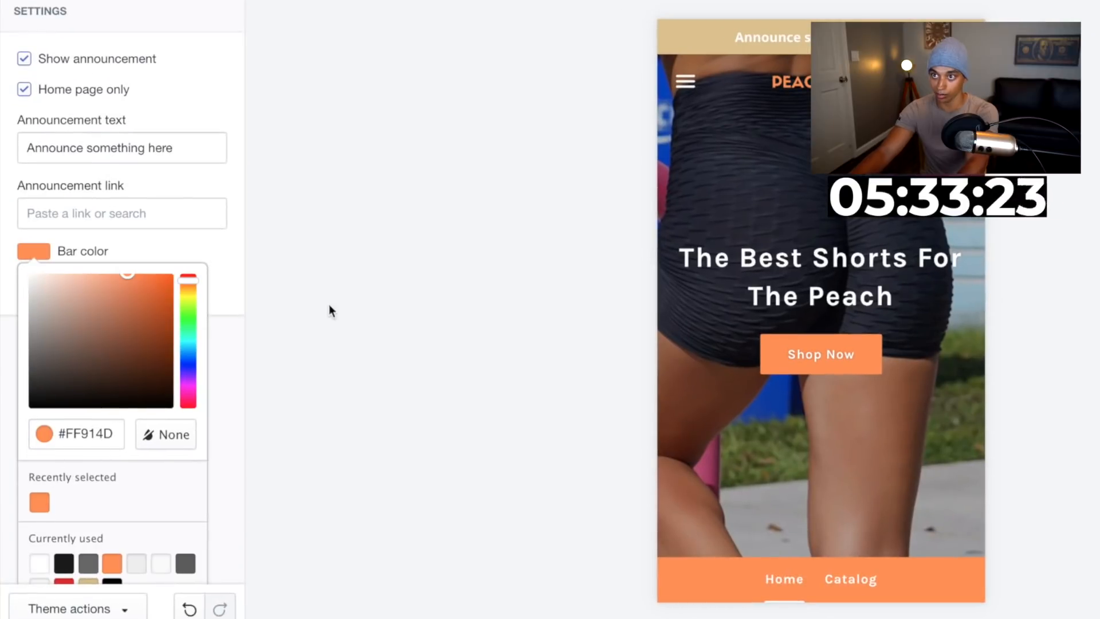
left_click(263, 362)
Replace the announcement text with "30% OFF SITE WIDE + FREE SHIPPING"
left_click(123, 148)
triple_click(124, 148)
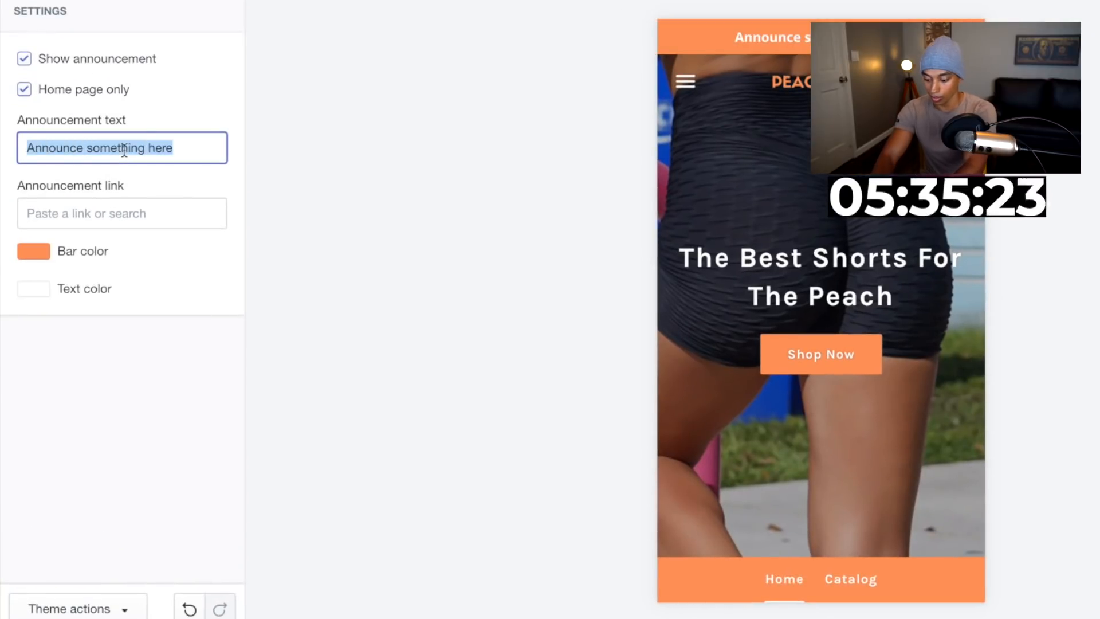
type("3")
type("0")
type("% ")
type("OF")
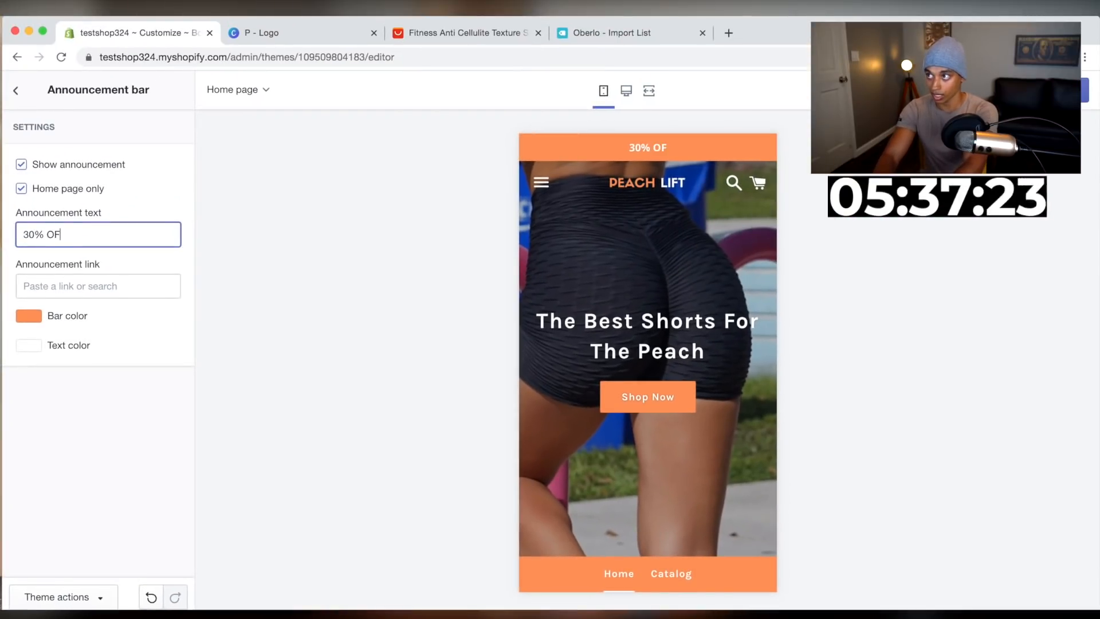
type("F SIT")
type("E WID")
type("E")
type("+")
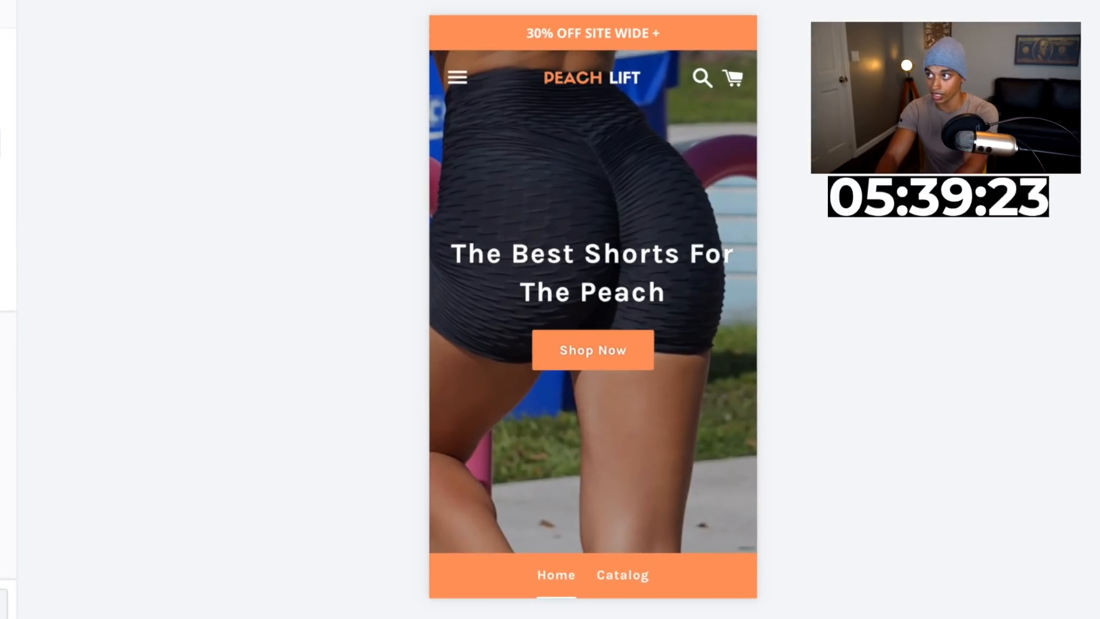
type("FR")
type("EE")
type("SHIP")
type("PIN")
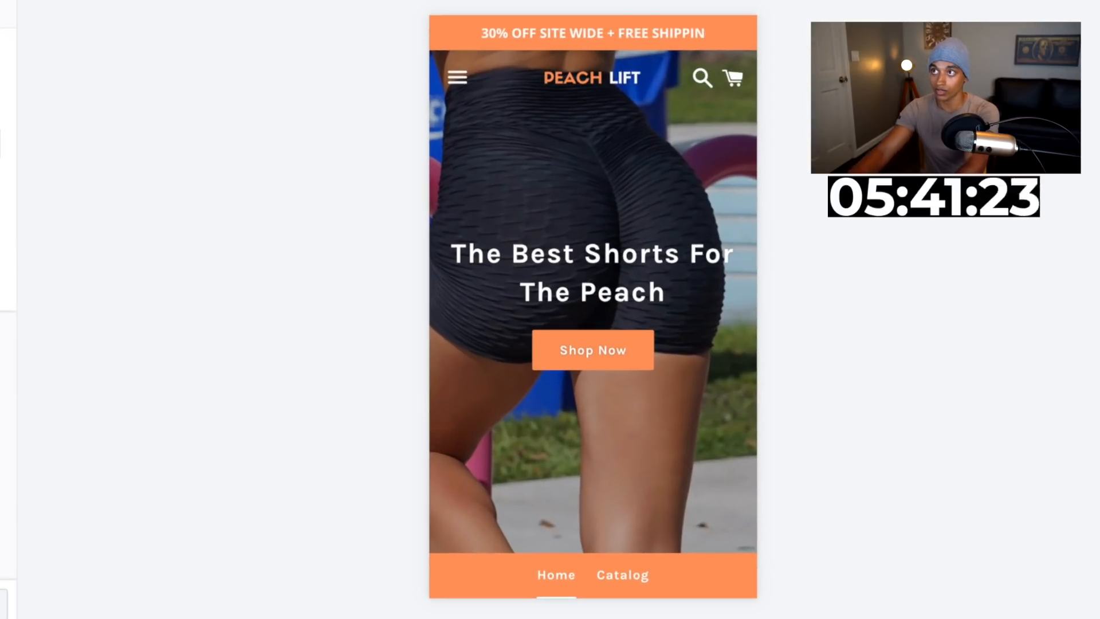
type("G")
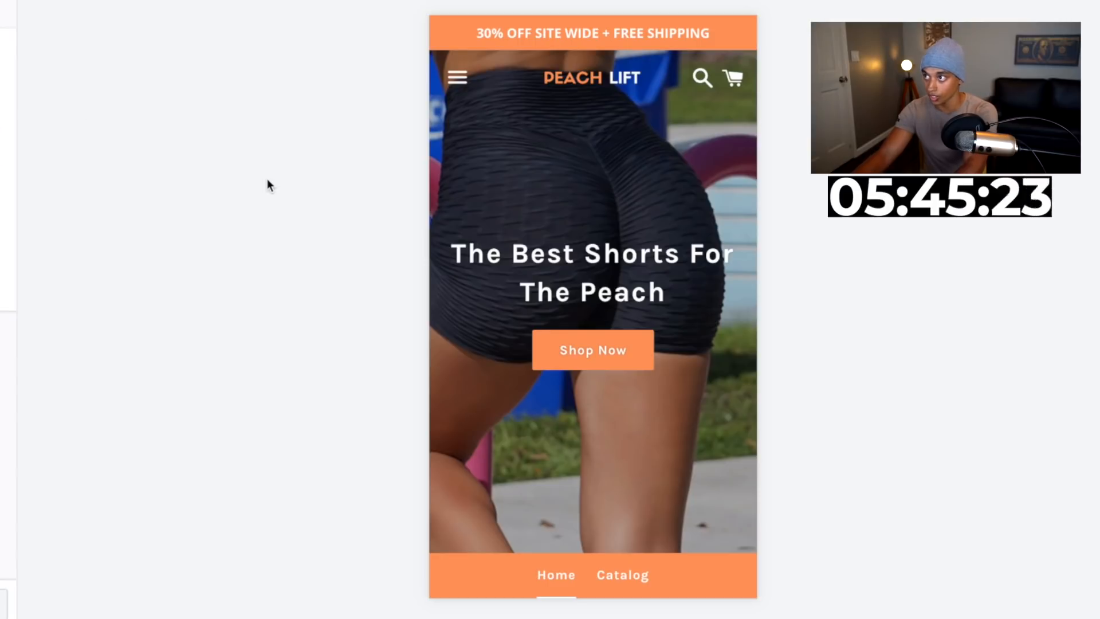
Review the home page preview and the Peach Lift - Lift Up Shorts product page by scrolling through them
triple_click(658, 38)
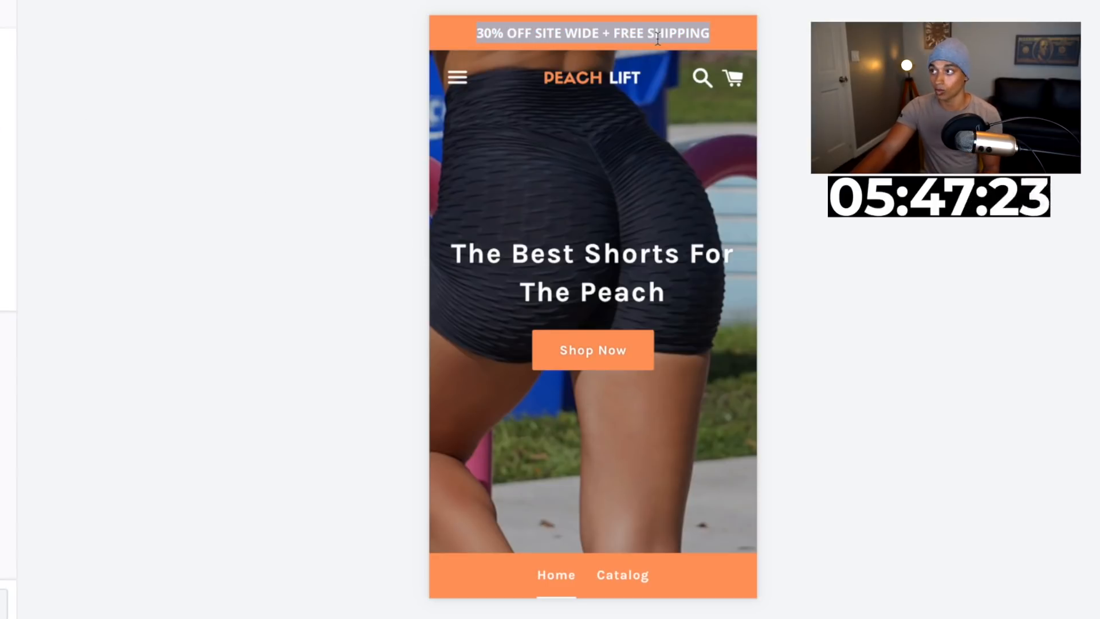
scroll(620, 252, "down", 10)
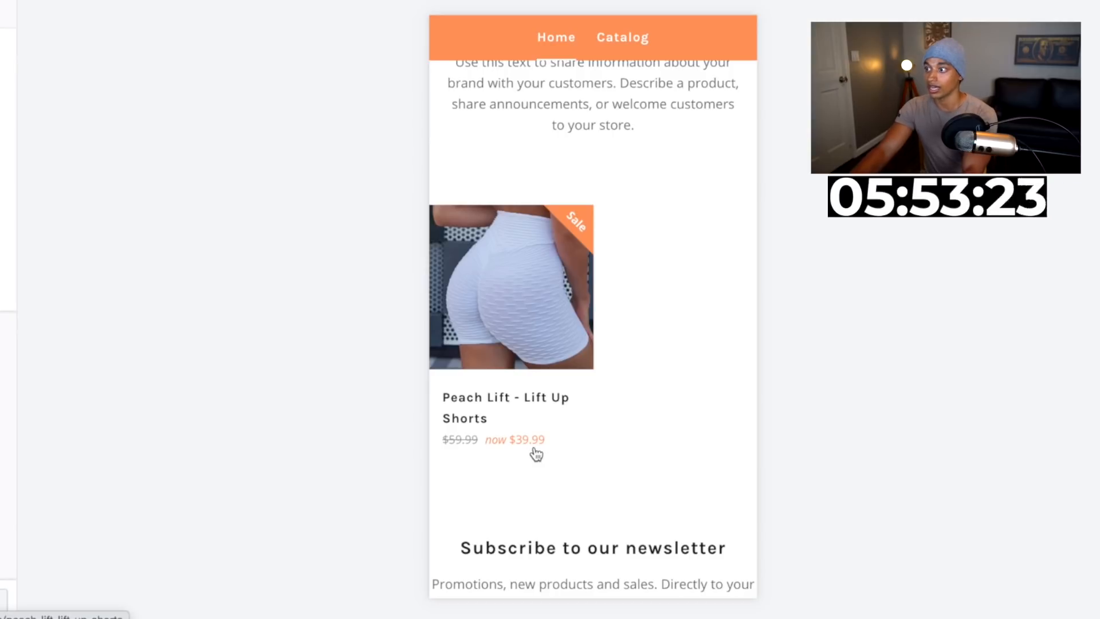
scroll(563, 445, "up", 5)
scroll(565, 445, "down", 5)
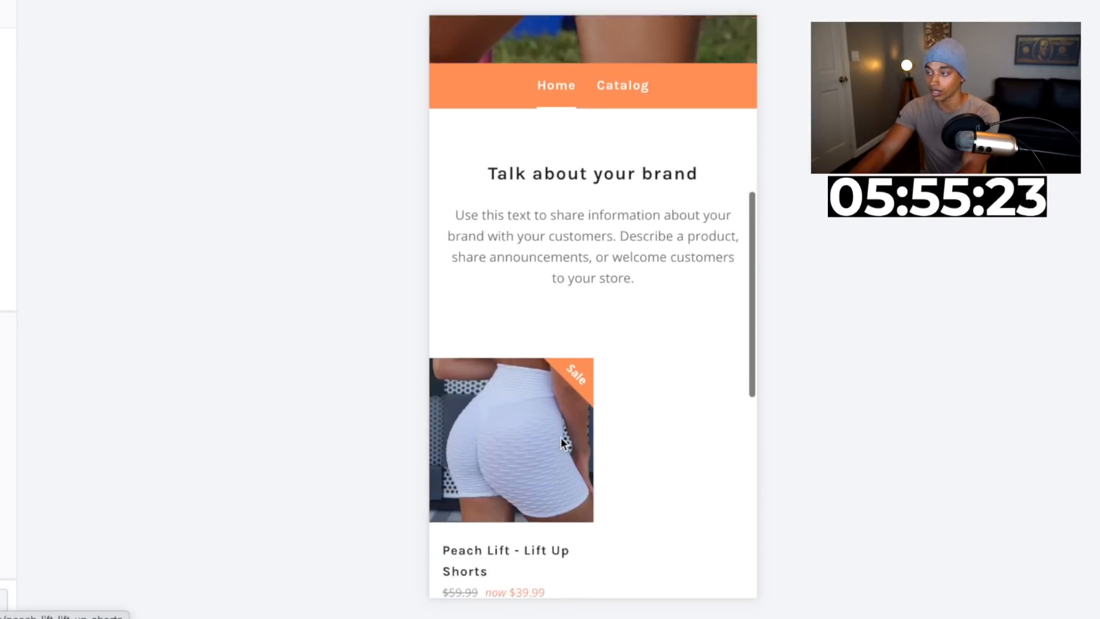
left_click(517, 314)
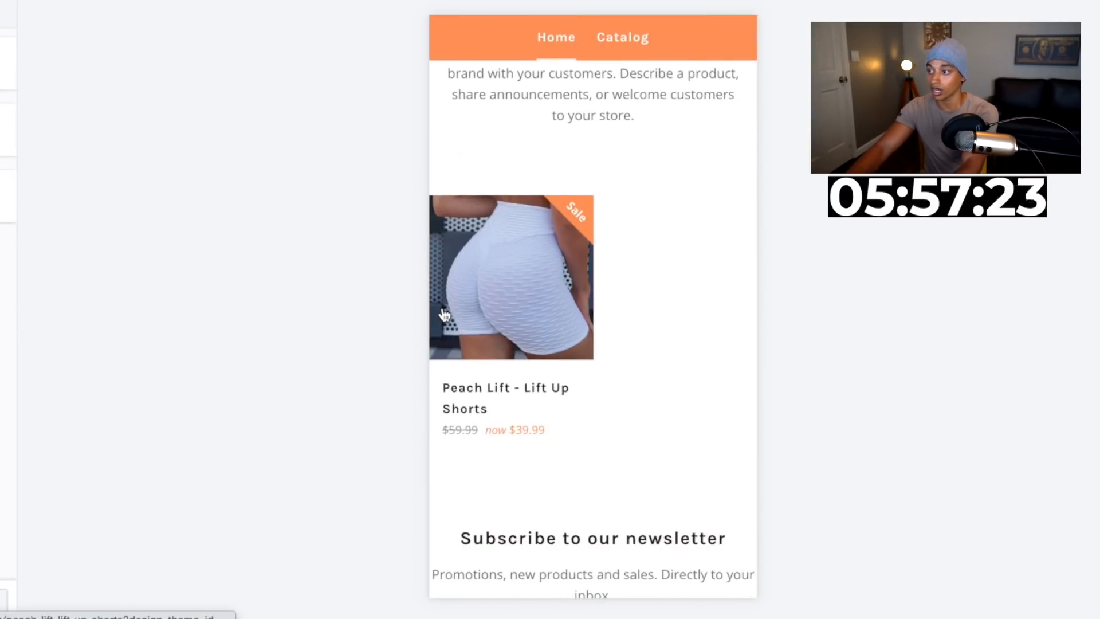
left_click(444, 314)
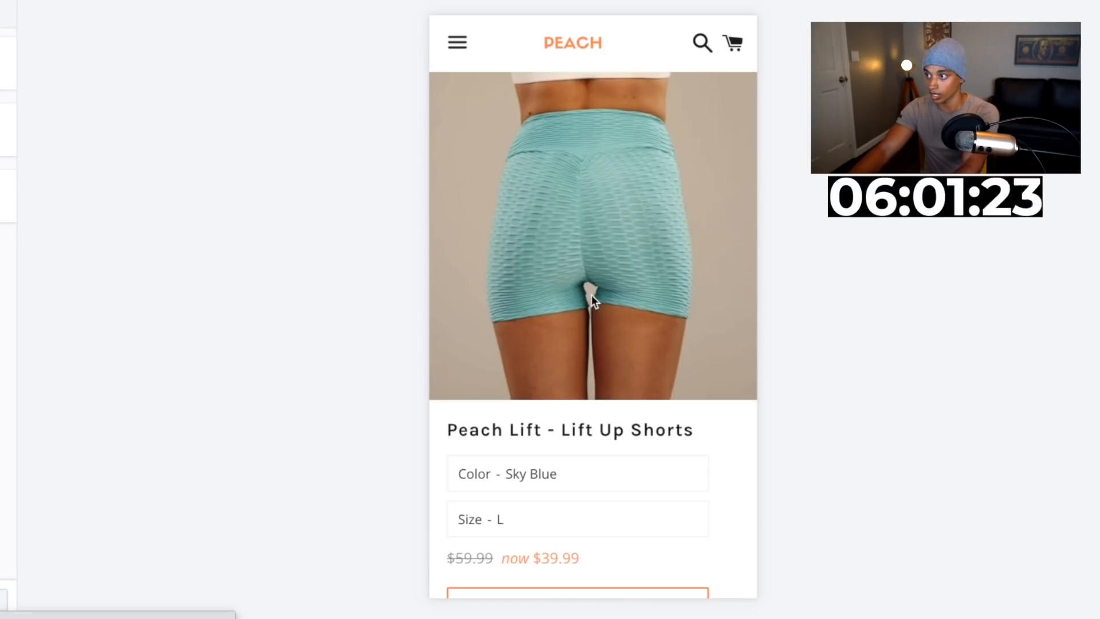
scroll(591, 295, "down", 3)
scroll(579, 307, "down", 10)
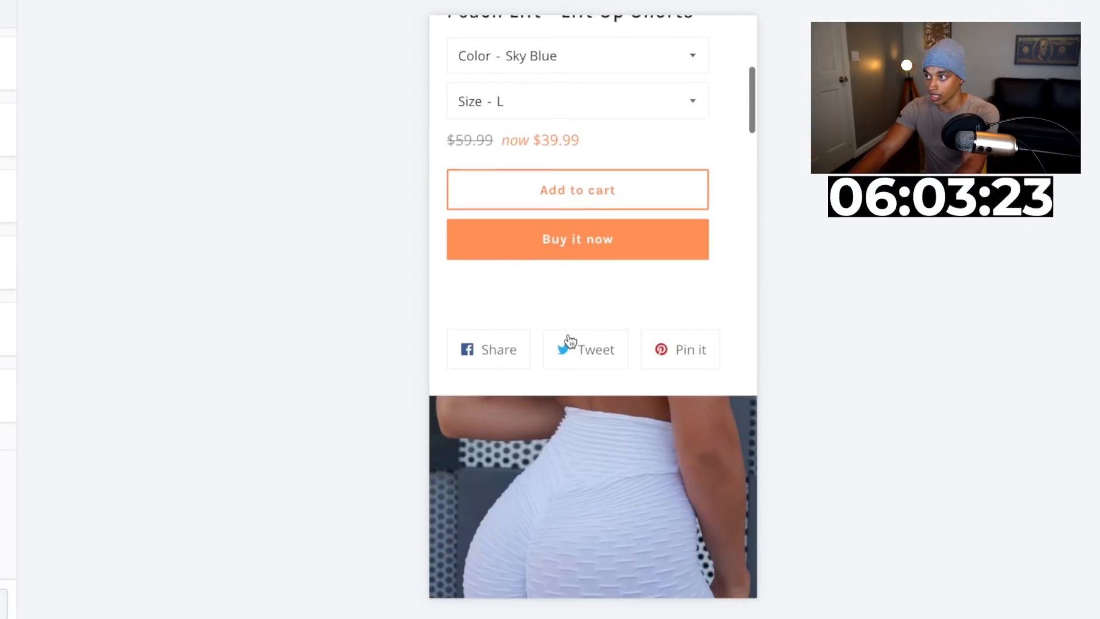
scroll(568, 333, "up", 10)
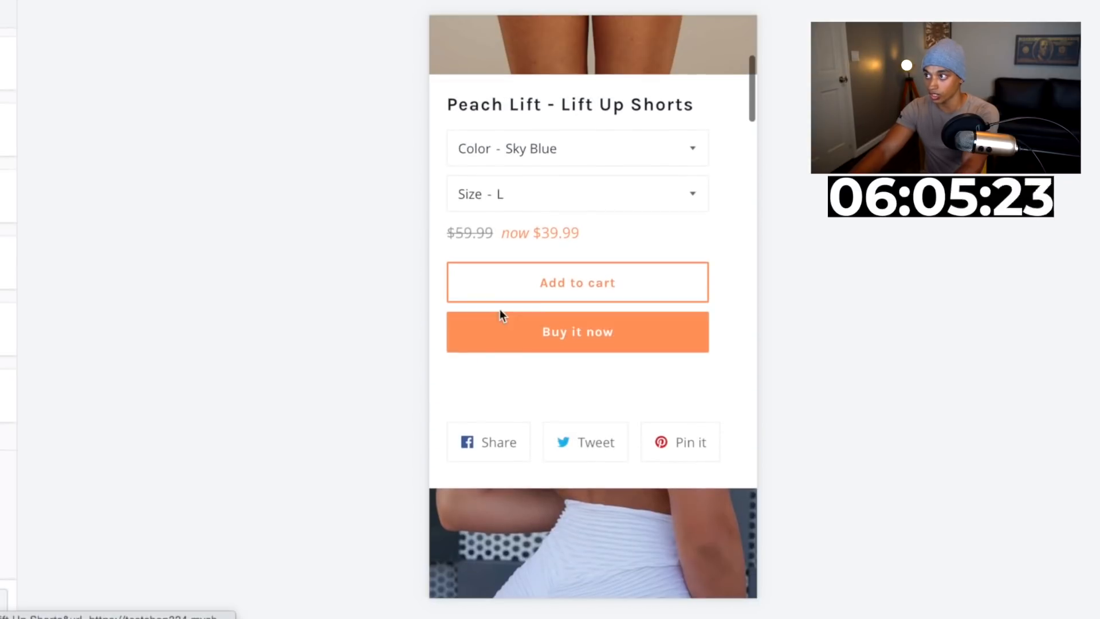
scroll(505, 455, "down", 10)
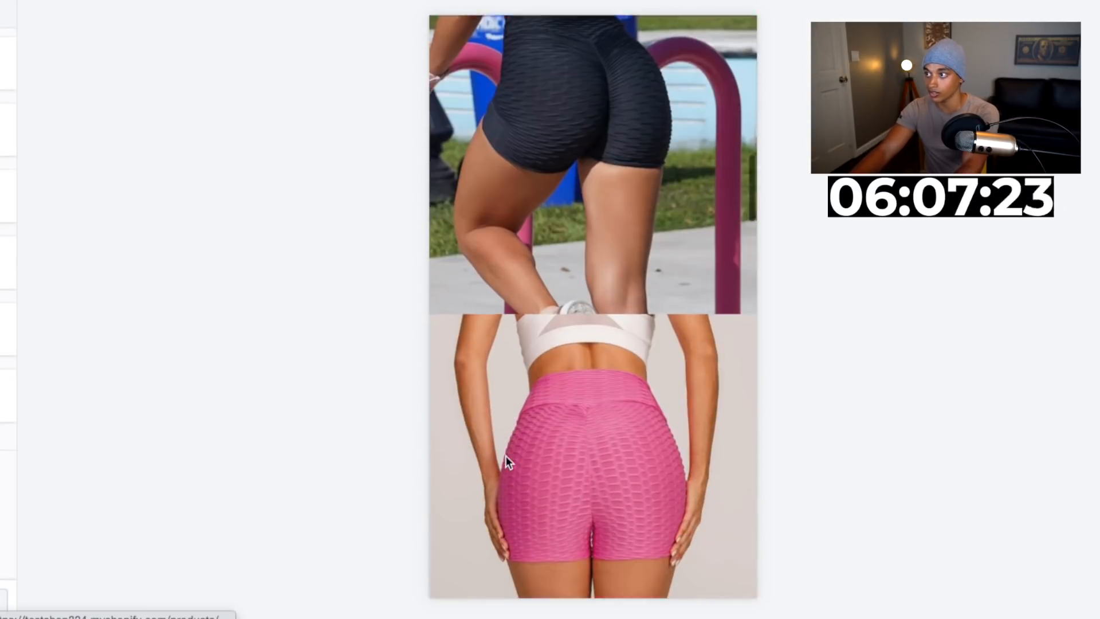
scroll(570, 256, "down", 10)
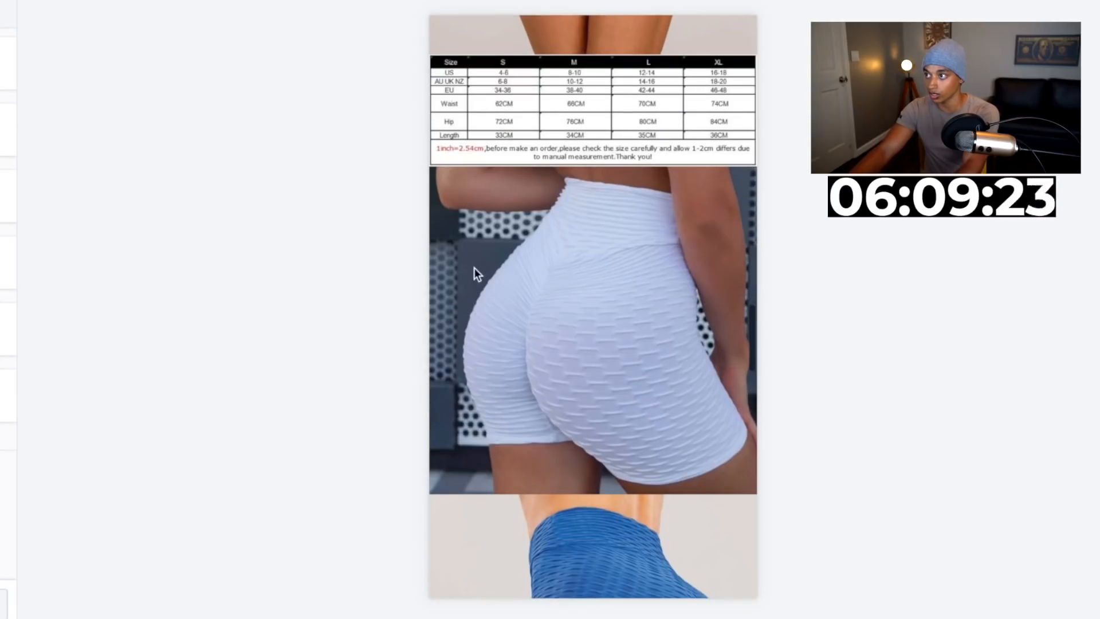
scroll(487, 347, "down", 15)
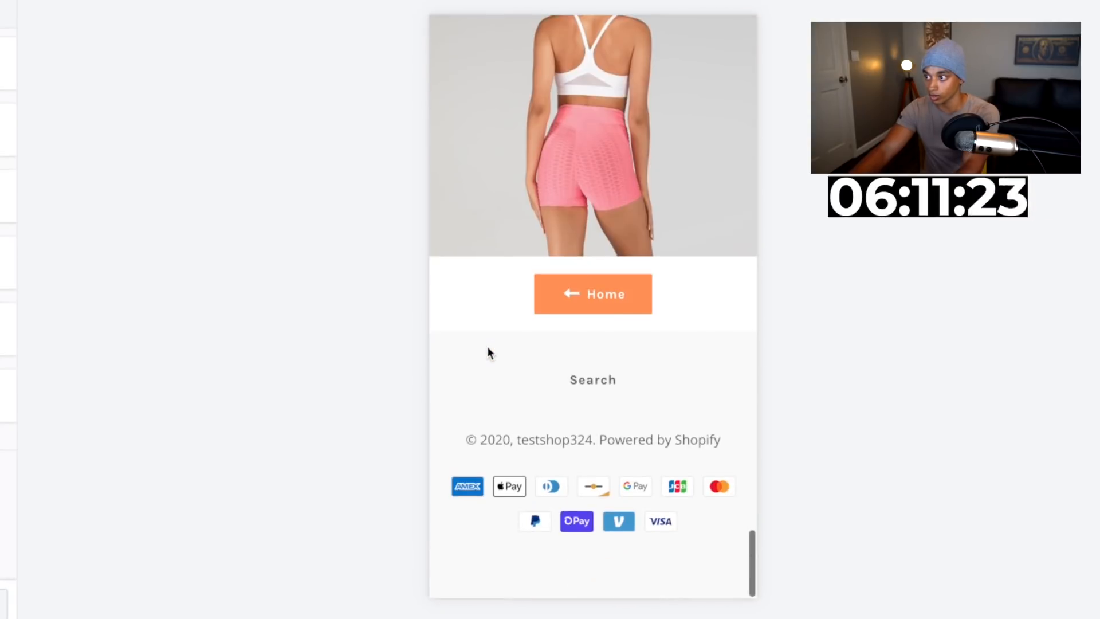
scroll(538, 413, "up", 20)
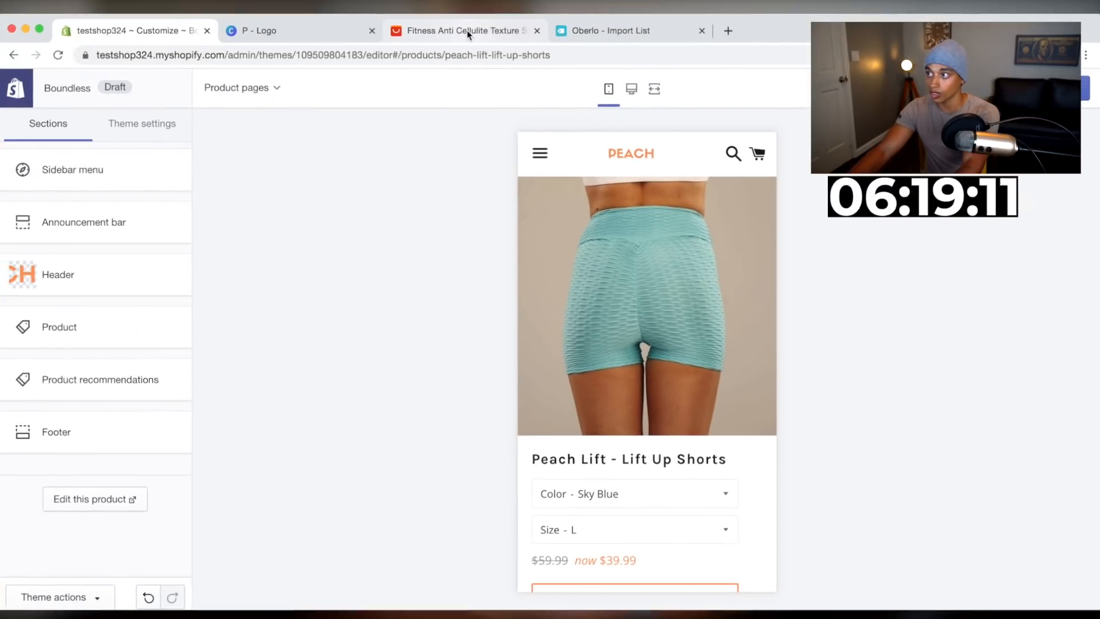
In the Canva logo design, recolour the word "LIFT" to black
left_click(305, 38)
double_click(769, 400)
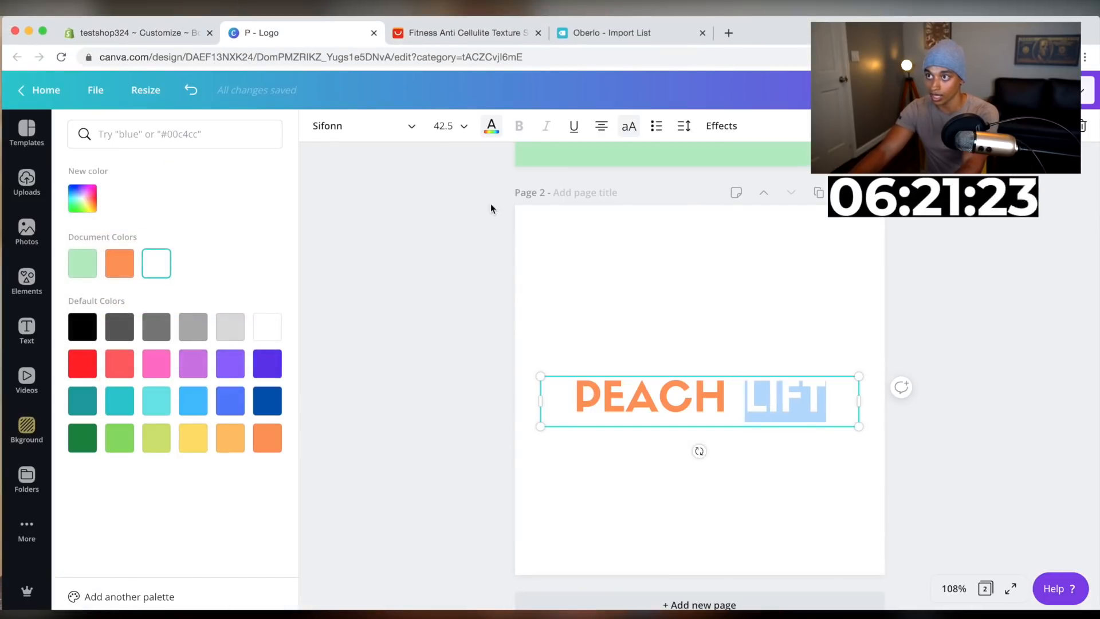
left_click(79, 326)
Download page 2 of the logo as a PNG with a transparent background
left_click(1084, 91)
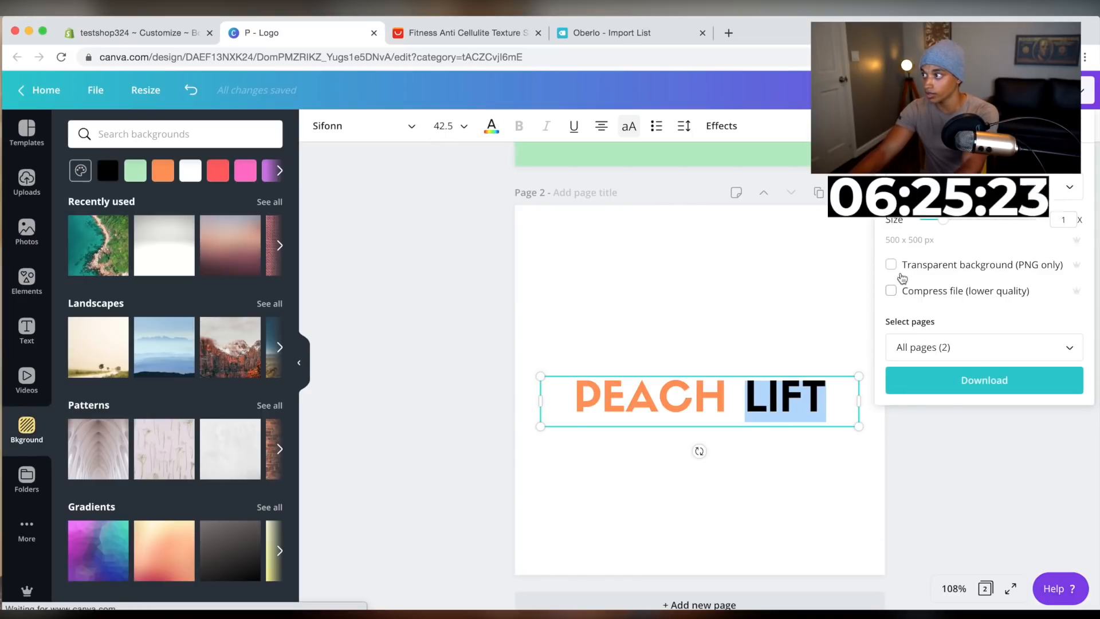
left_click(897, 266)
left_click(939, 347)
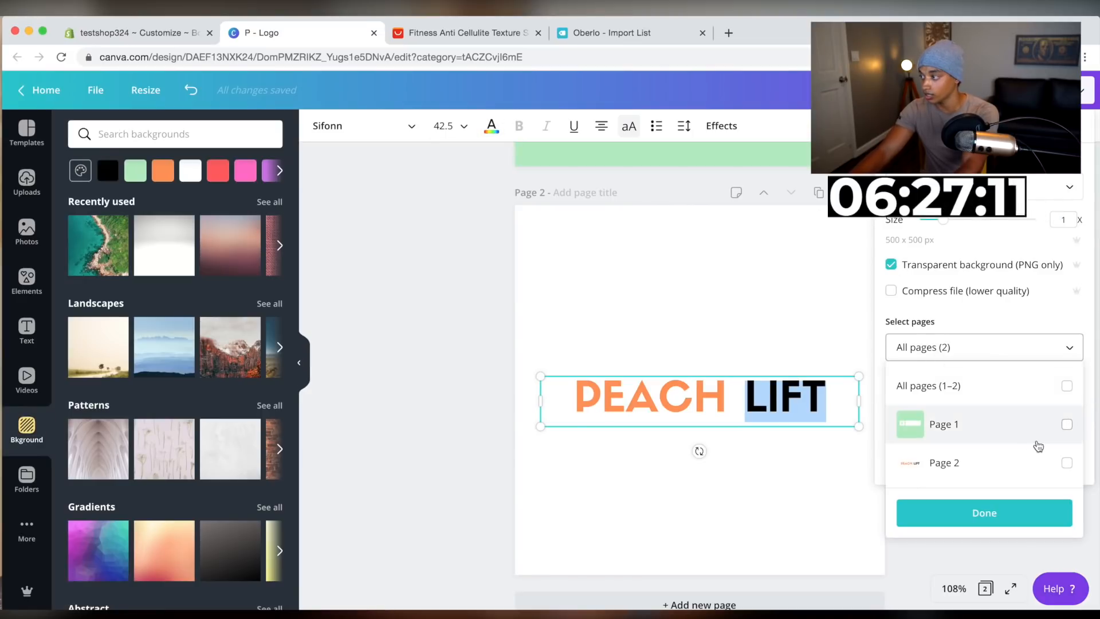
left_click(1066, 463)
left_click(975, 465)
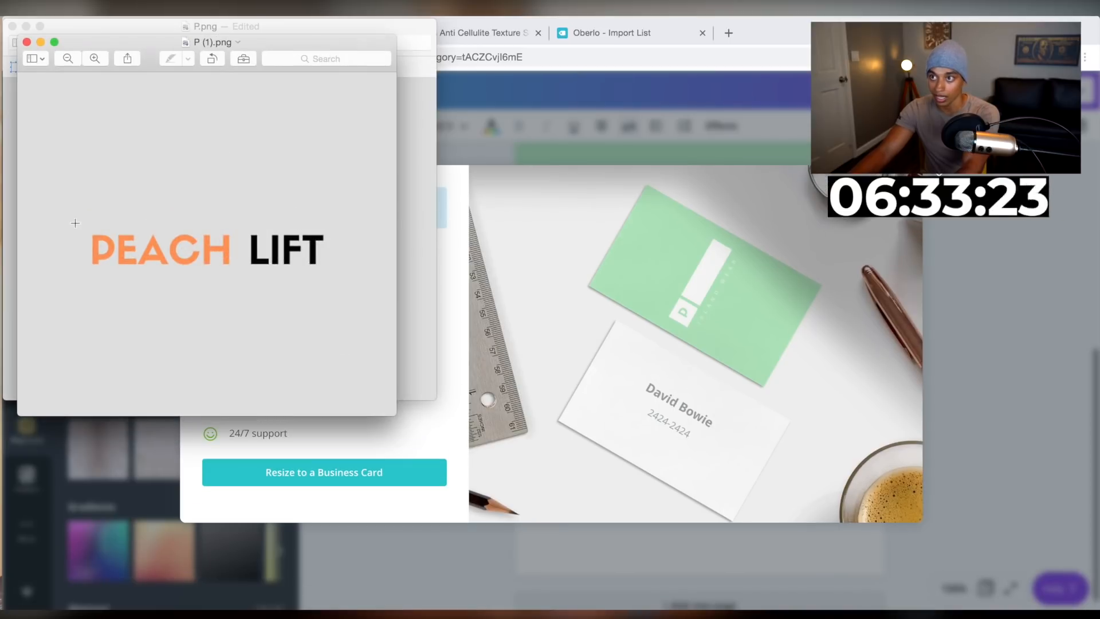
Crop the downloaded logo image tightly around the PEACH LIFT text
left_click_drag(83, 228, 329, 271)
left_click(245, 57)
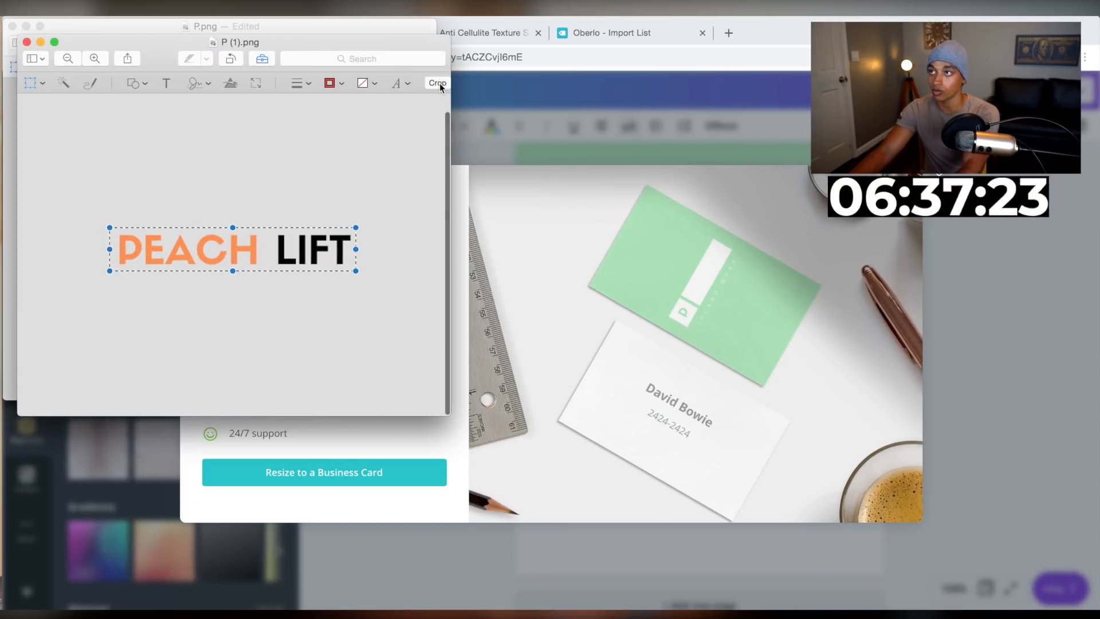
left_click(439, 84)
Upload the cropped logo image and select it as the store header logo
left_click(541, 74)
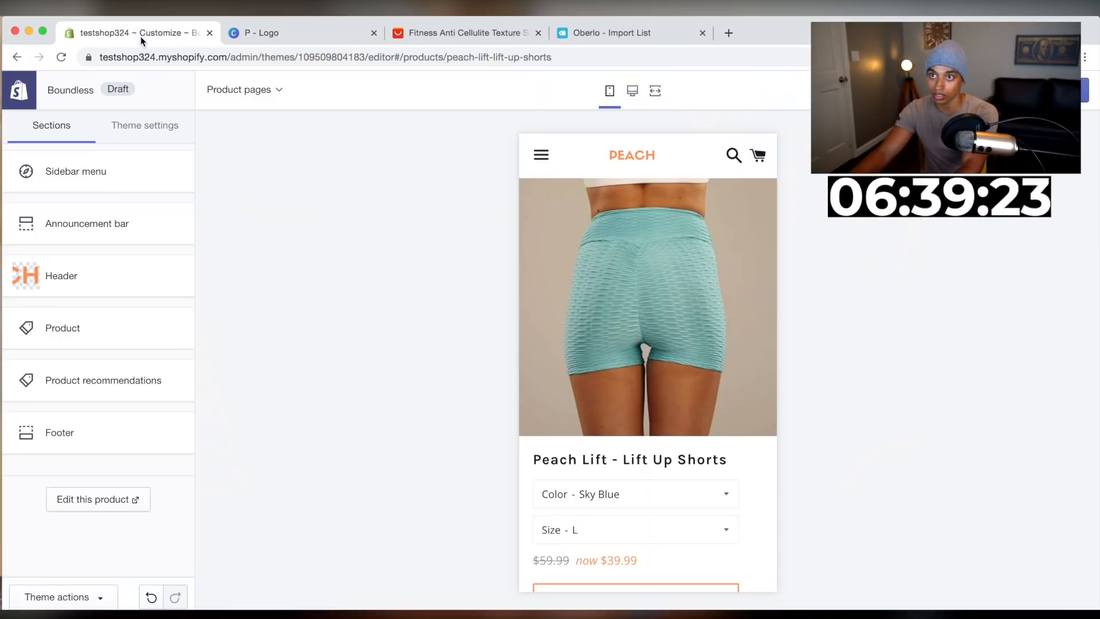
left_click(140, 33)
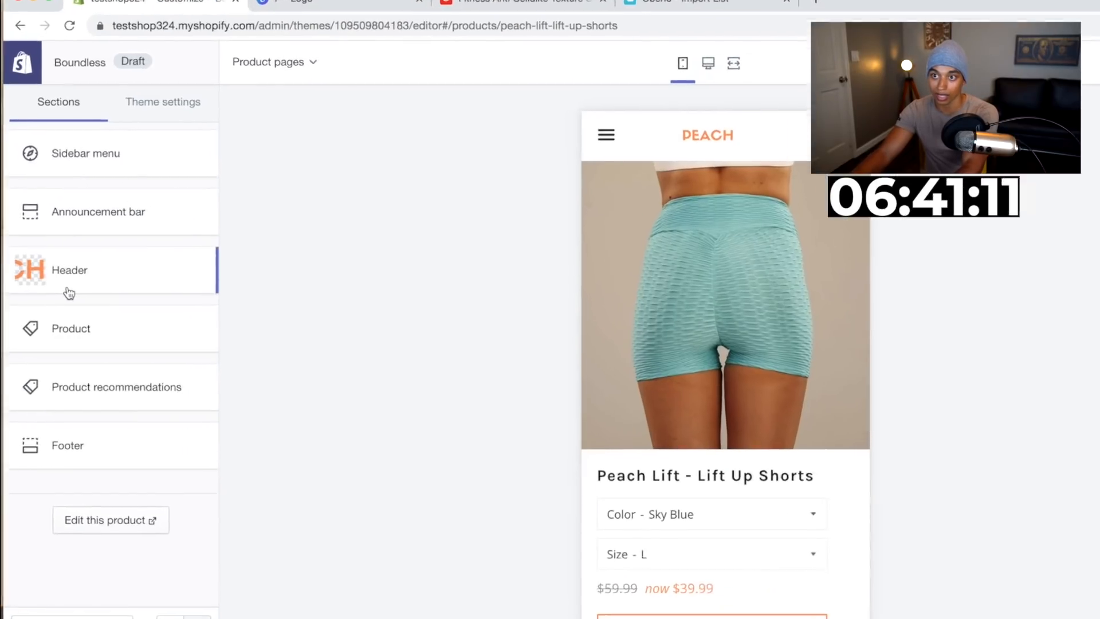
left_click(66, 290)
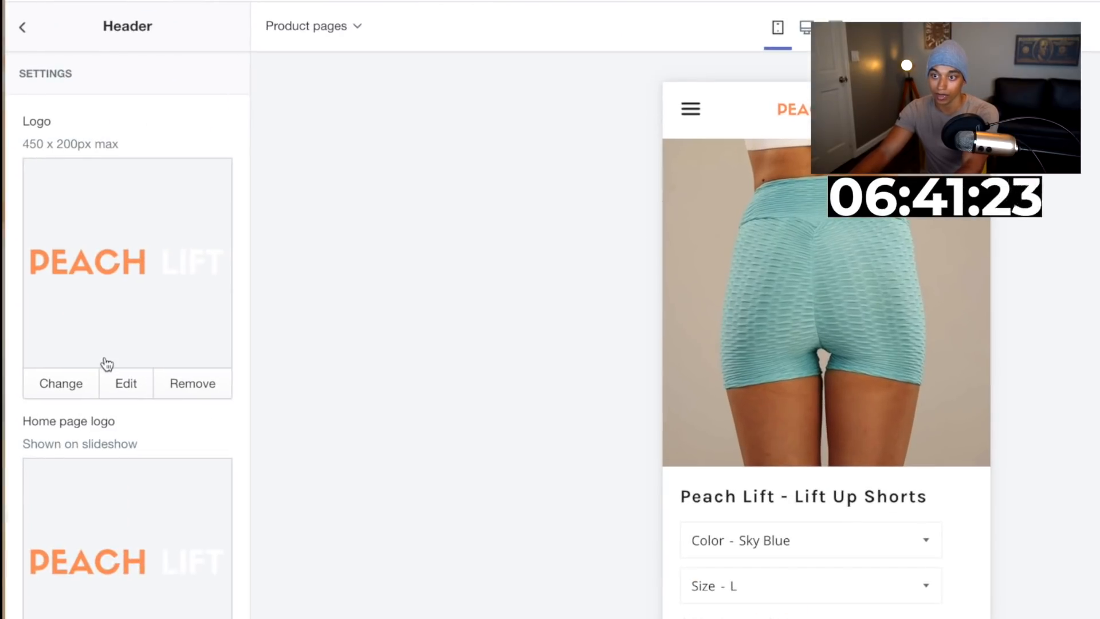
left_click(71, 396)
left_click(80, 162)
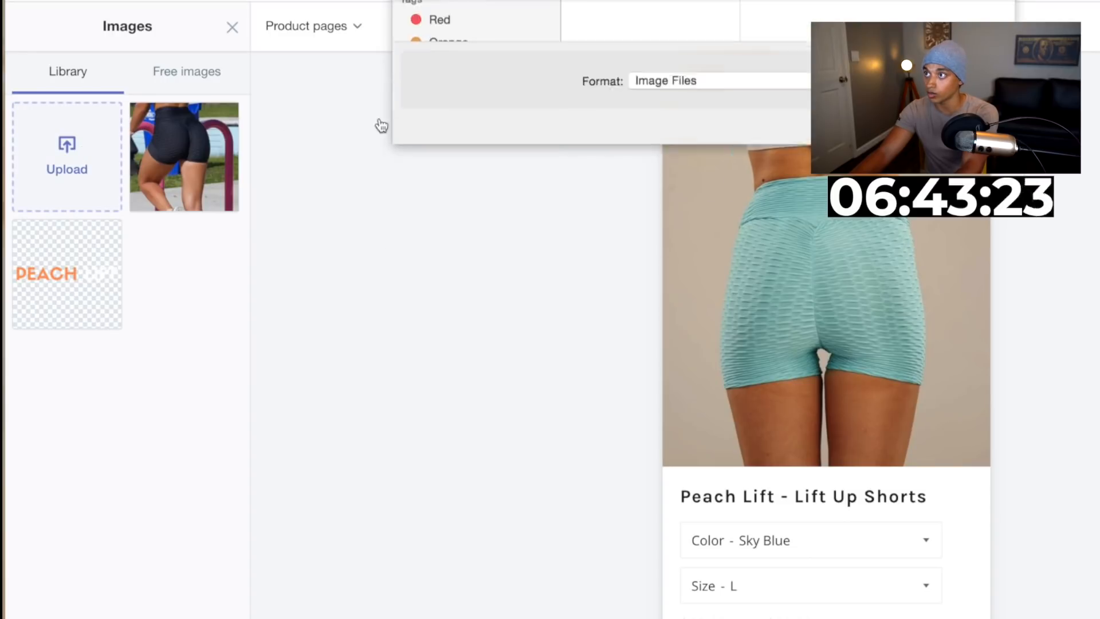
double_click(739, 64)
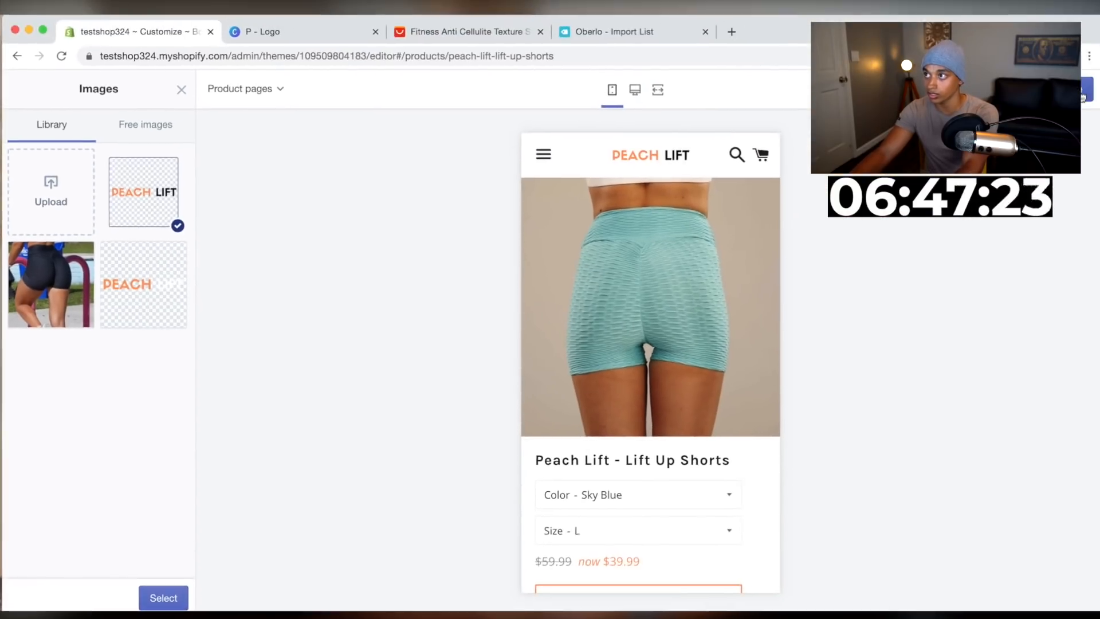
scroll(596, 309, "down", 5)
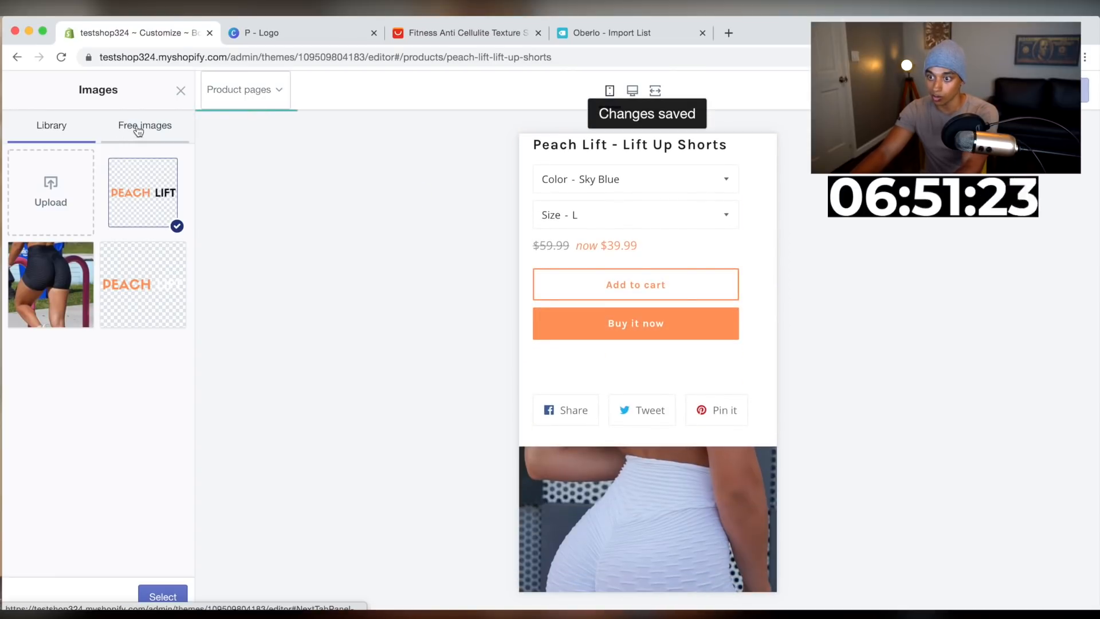
left_click(162, 597)
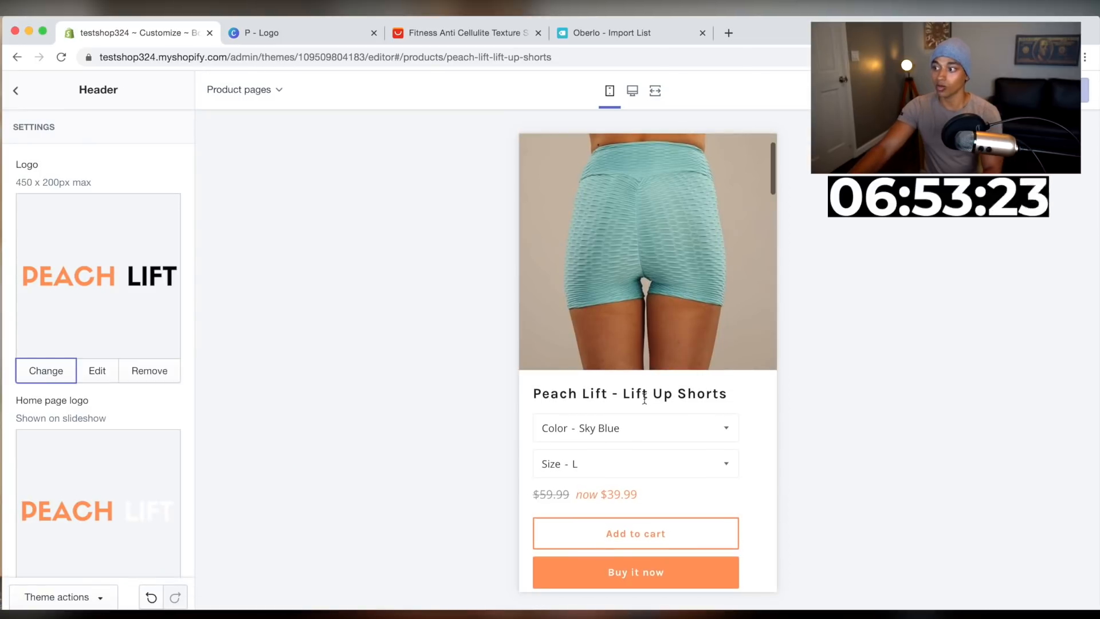
Set the Product section's product form width to Large
scroll(681, 483, "down", 2)
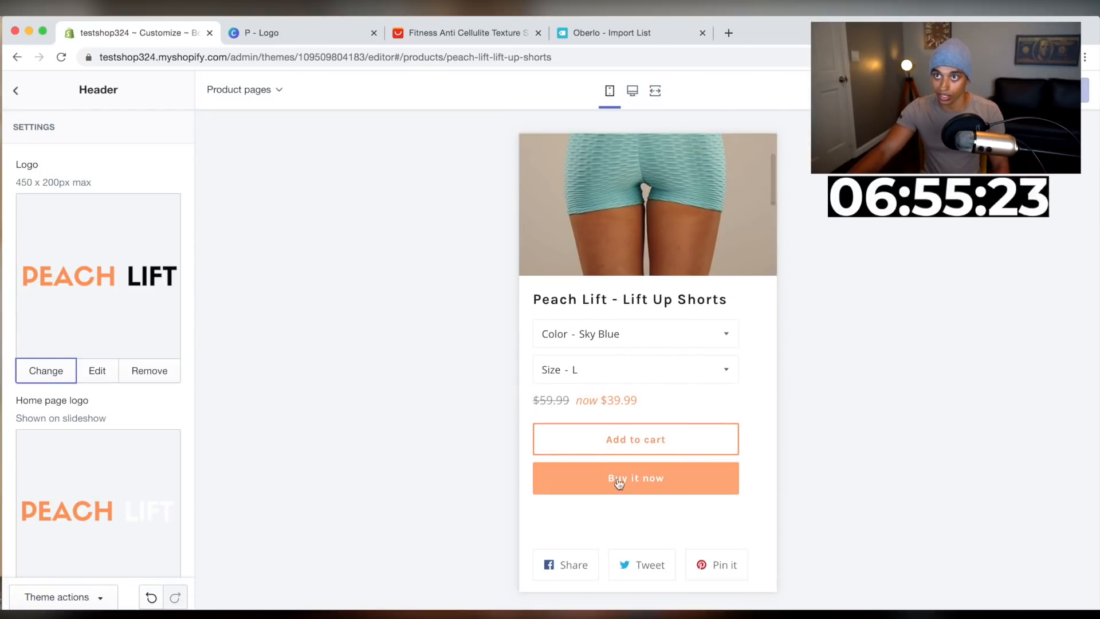
left_click(16, 90)
left_click(158, 137)
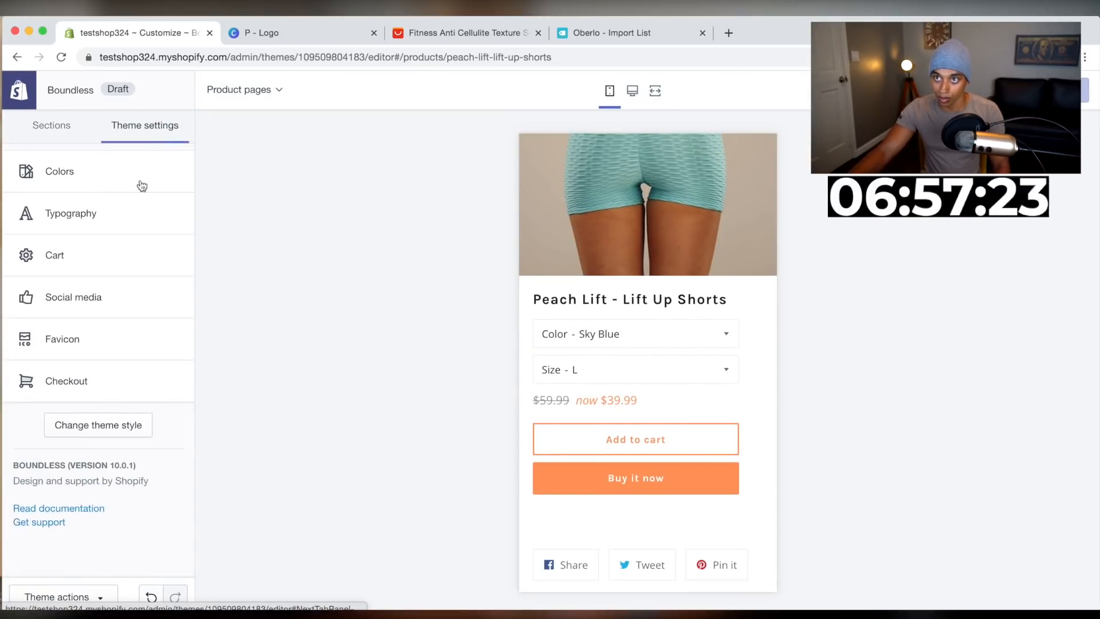
left_click(47, 128)
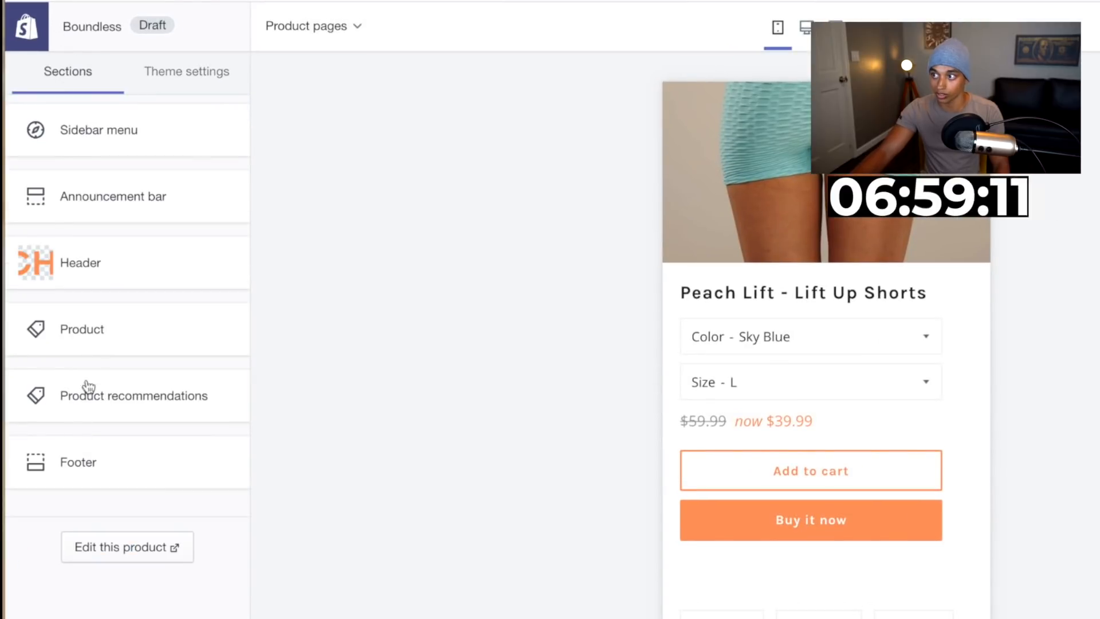
left_click(81, 331)
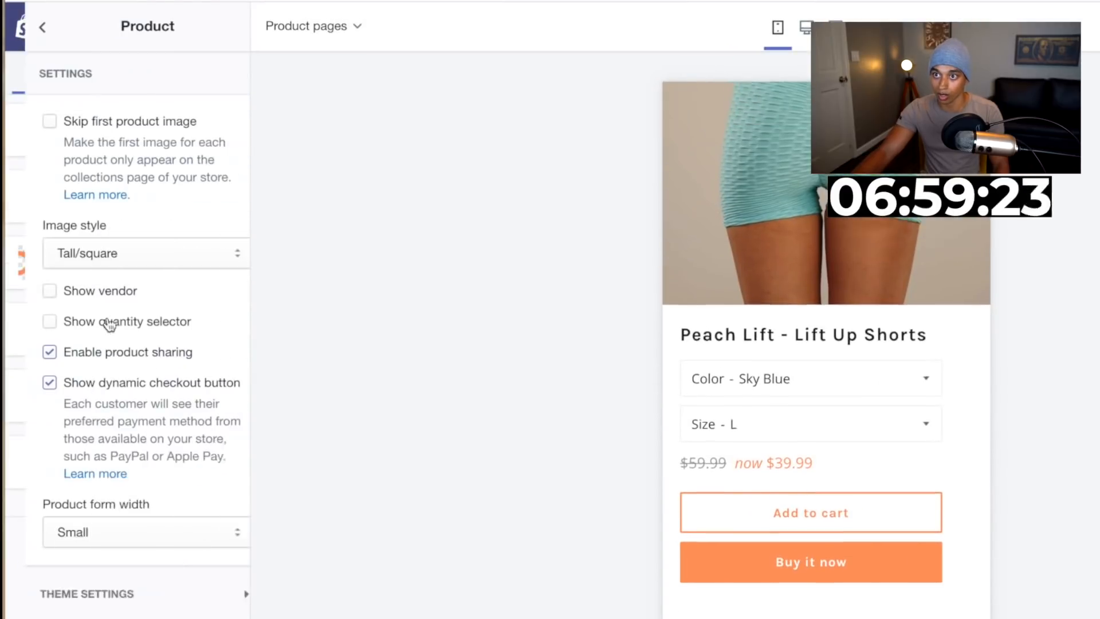
scroll(758, 532, "down", 2)
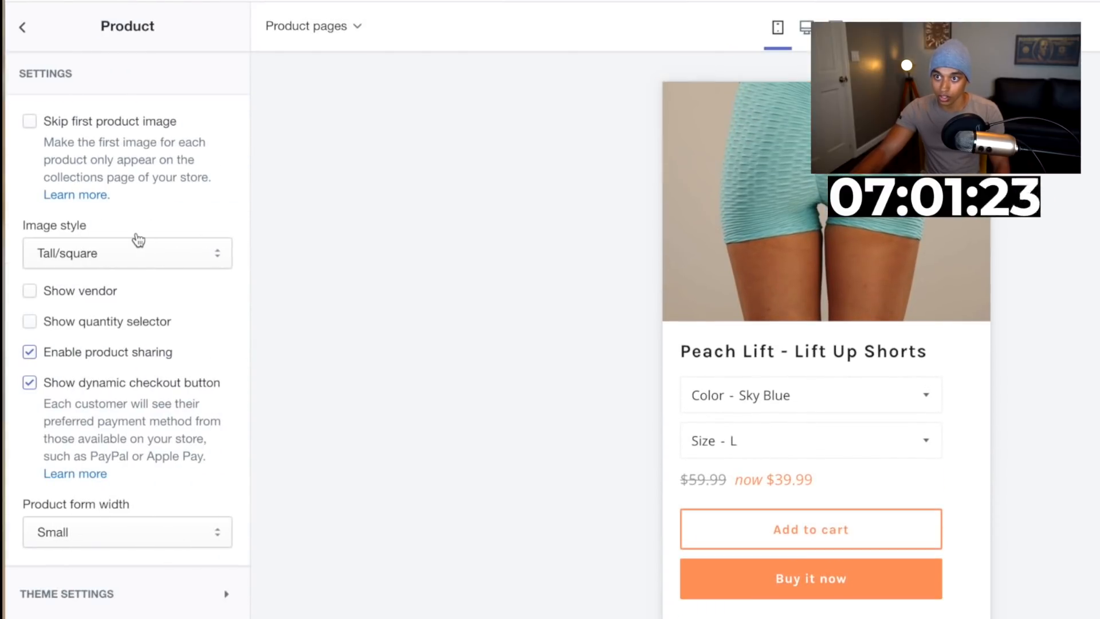
left_click(115, 523)
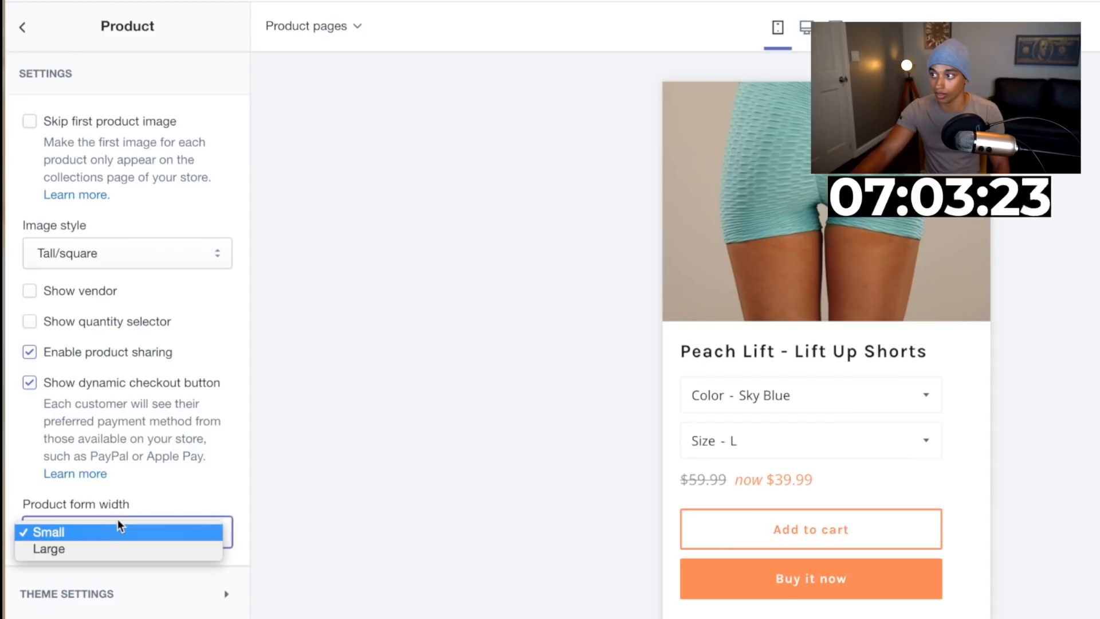
left_click(105, 549)
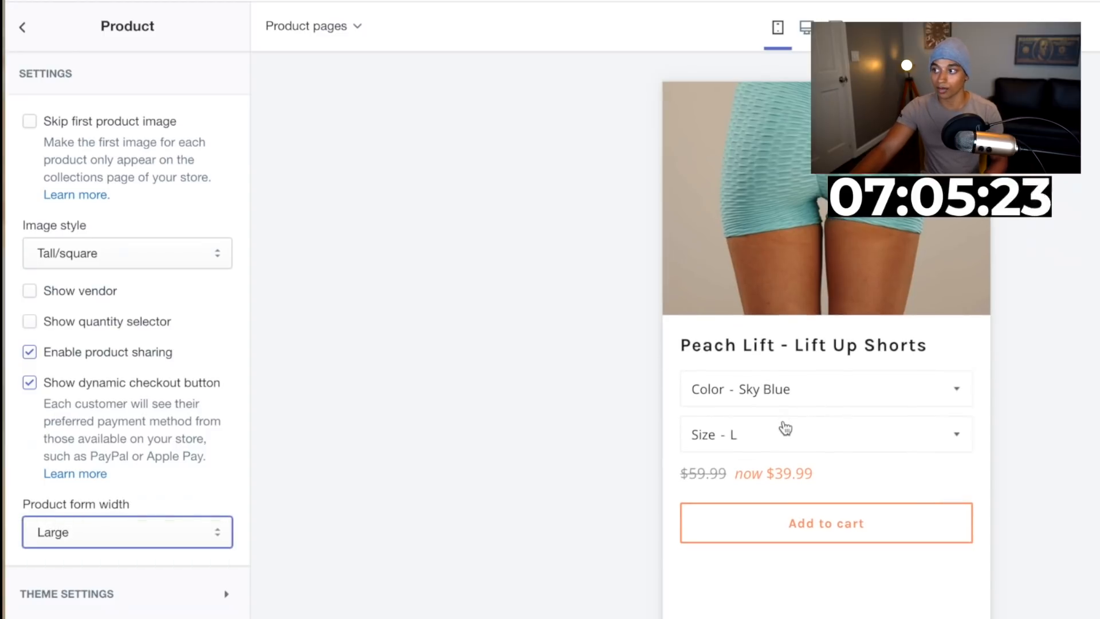
Review the updated product page preview from top to bottom
scroll(859, 425, "down", 3)
scroll(859, 424, "up", 2)
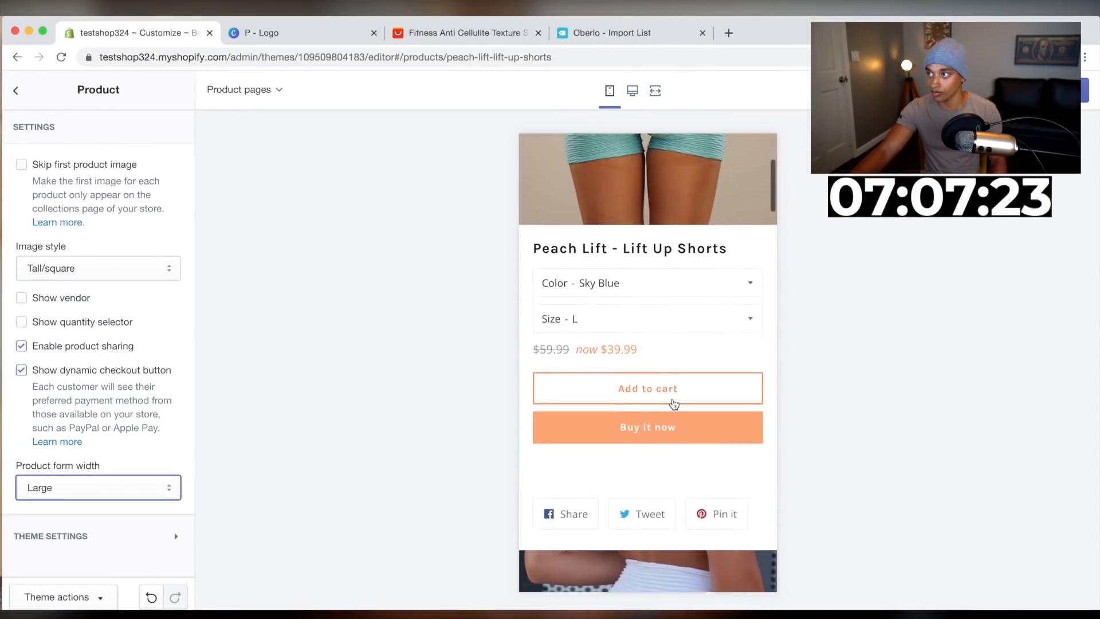
scroll(692, 366, "up", 3)
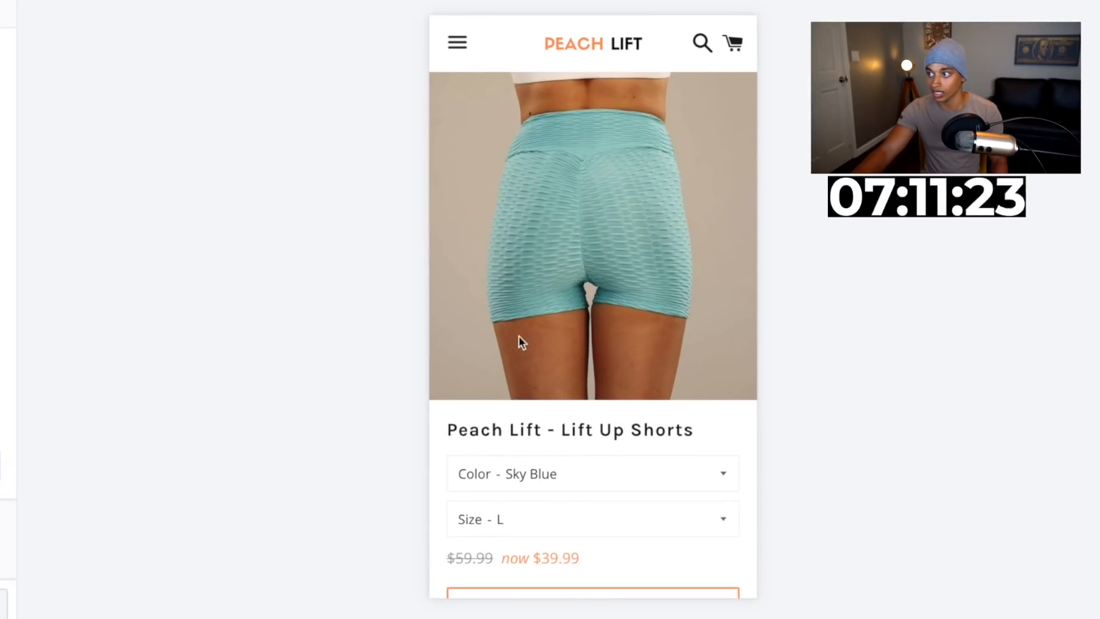
scroll(567, 383, "down", 5)
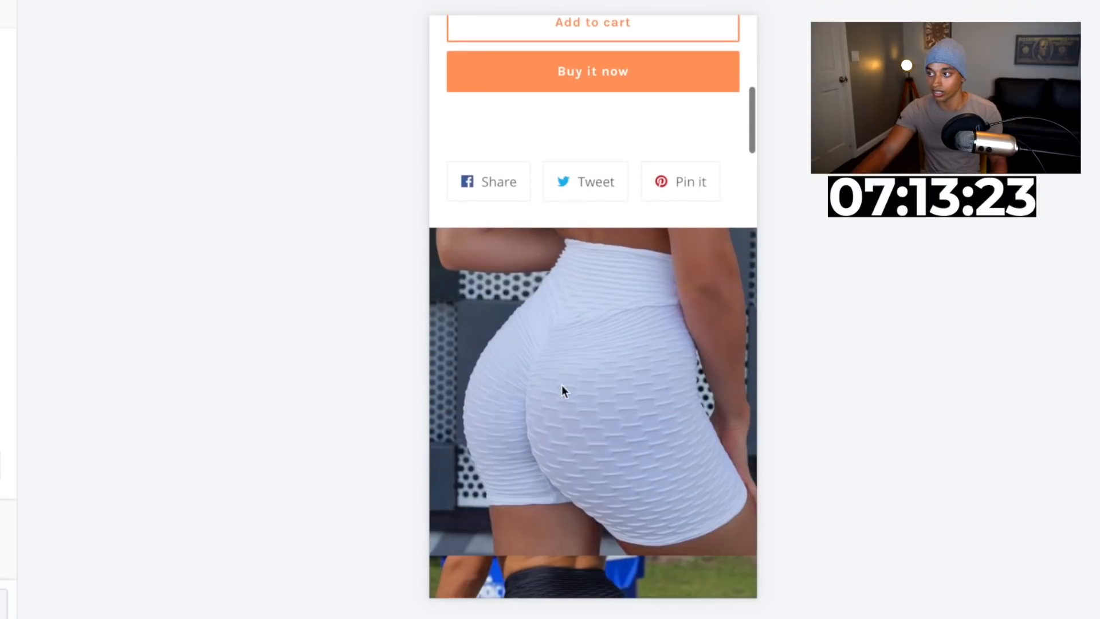
scroll(596, 400, "down", 5)
scroll(583, 335, "down", 15)
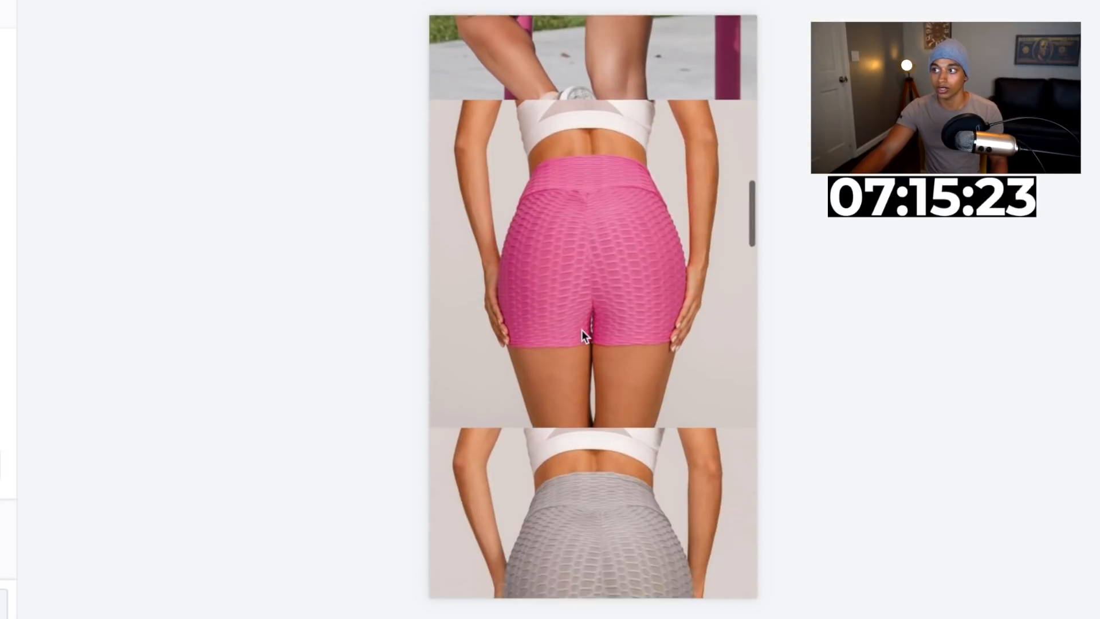
scroll(582, 330, "down", 15)
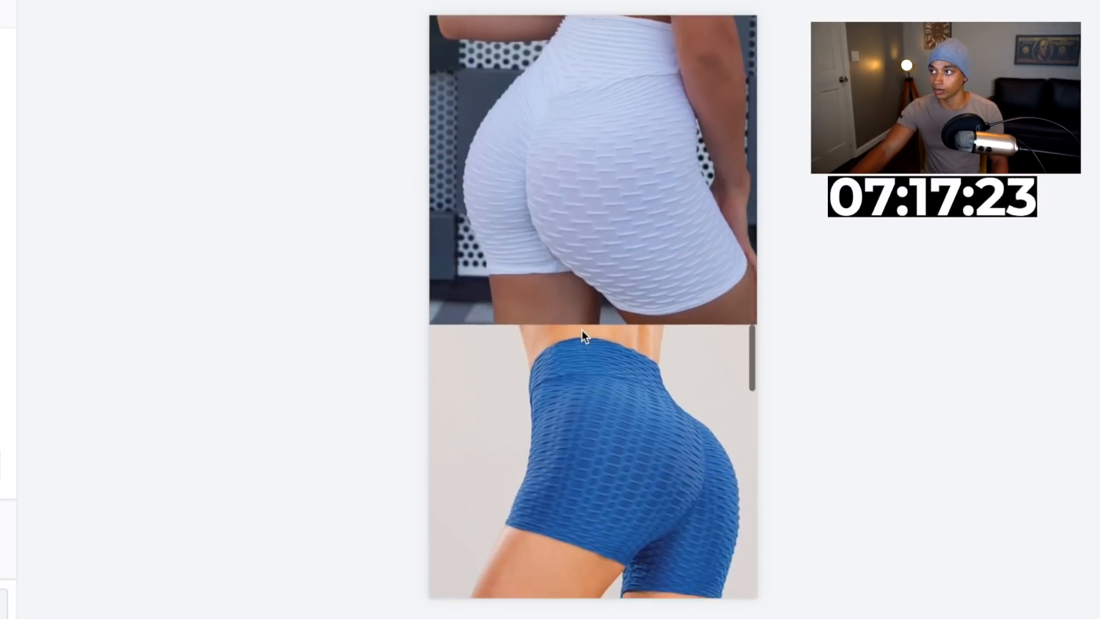
scroll(582, 336, "down", 10)
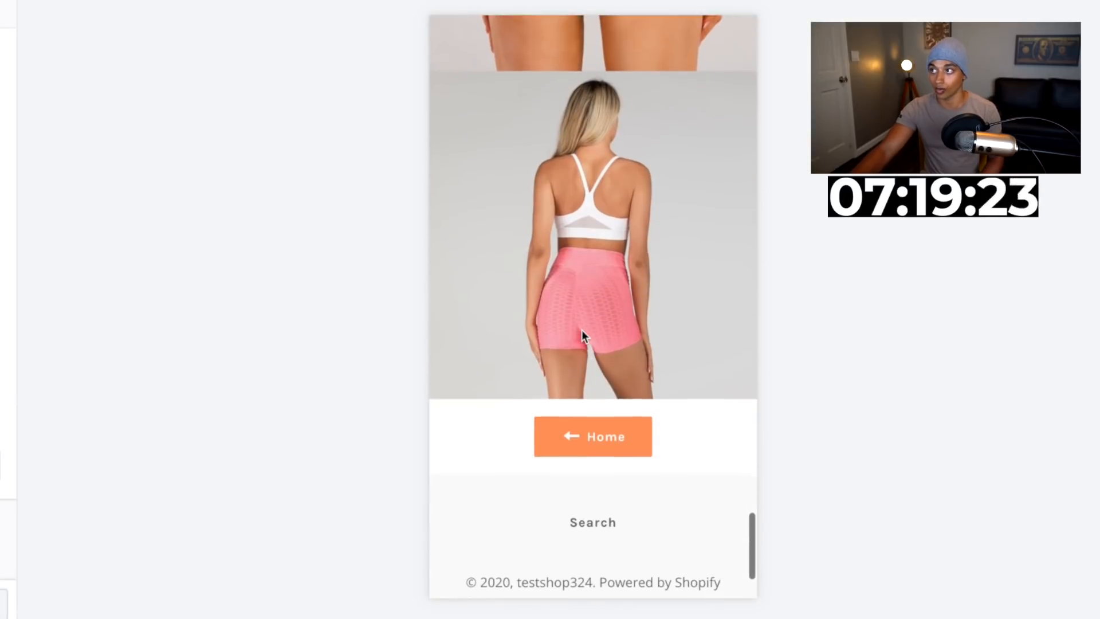
scroll(582, 336, "up", 15)
scroll(582, 331, "up", 20)
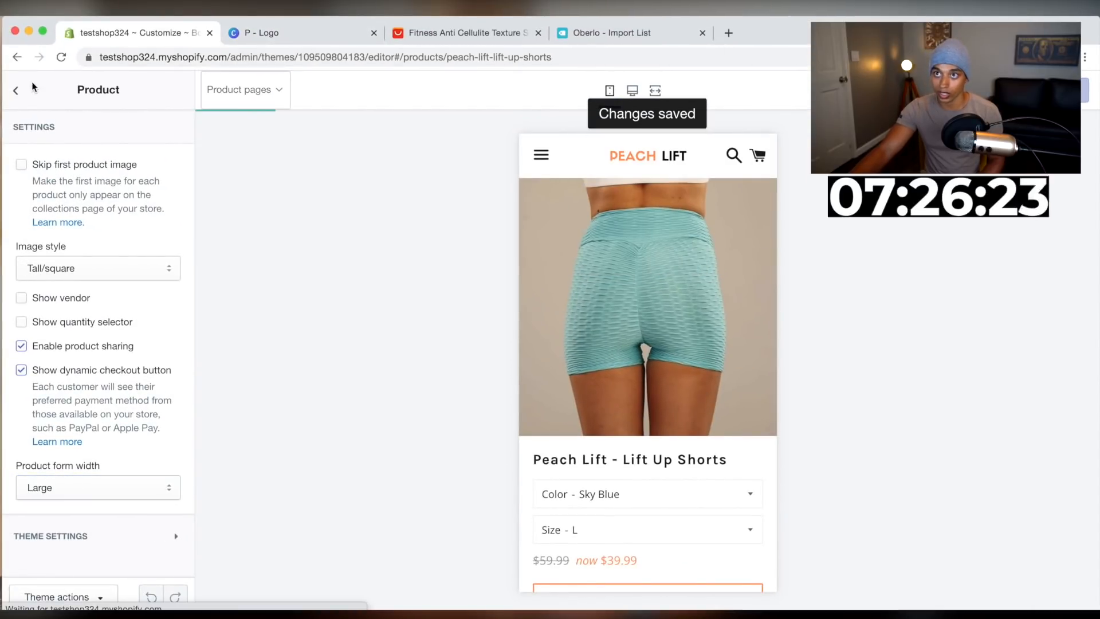
Open the store admin in a new tab and open the Peach Lift - Lift Up Shorts product
left_click(32, 87)
right_click(22, 94)
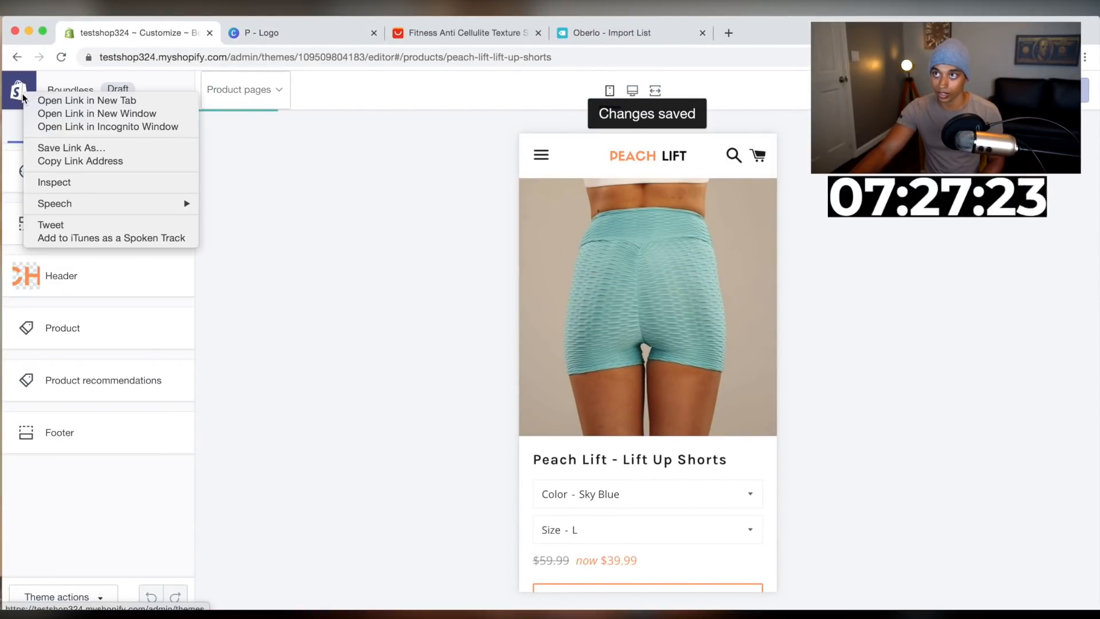
left_click(58, 101)
left_click(321, 35)
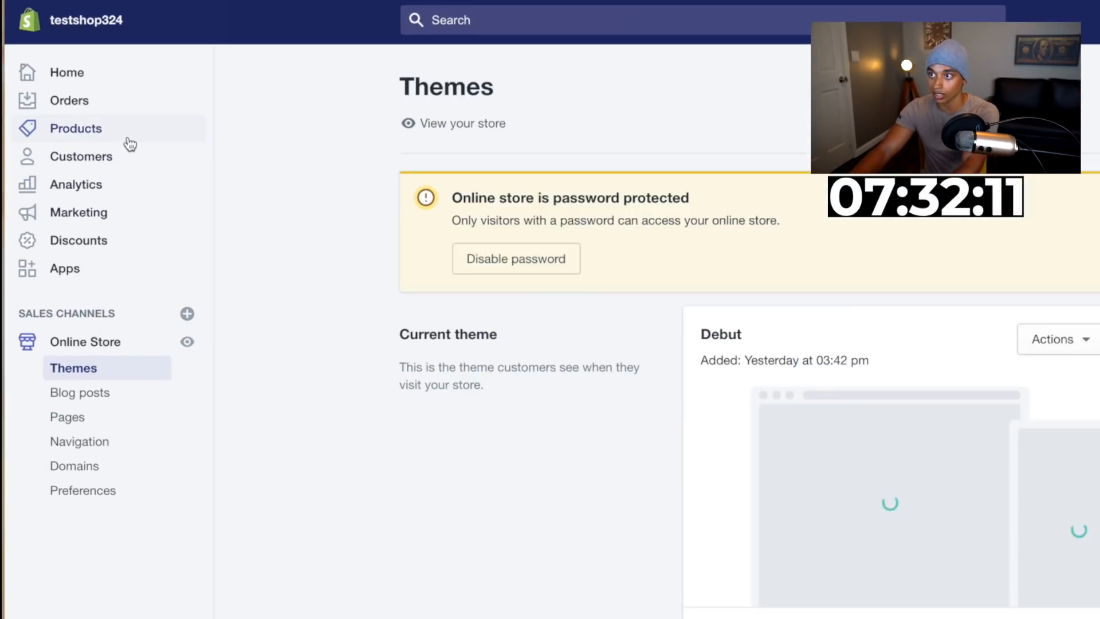
left_click(86, 177)
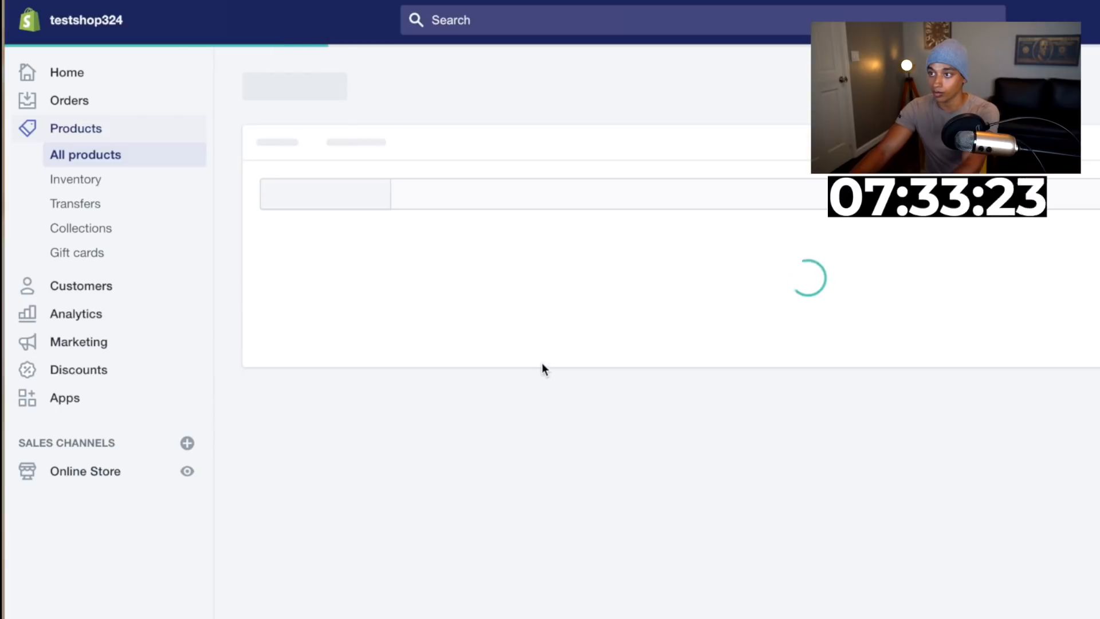
left_click(468, 342)
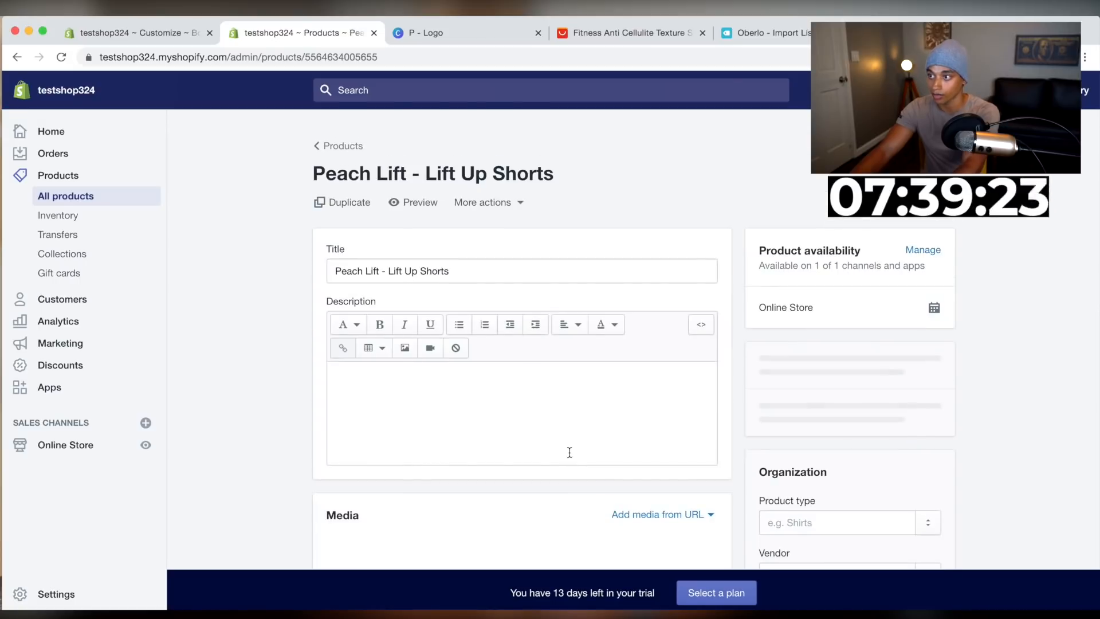
Look through the product's media and variant list
scroll(569, 457, "down", 10)
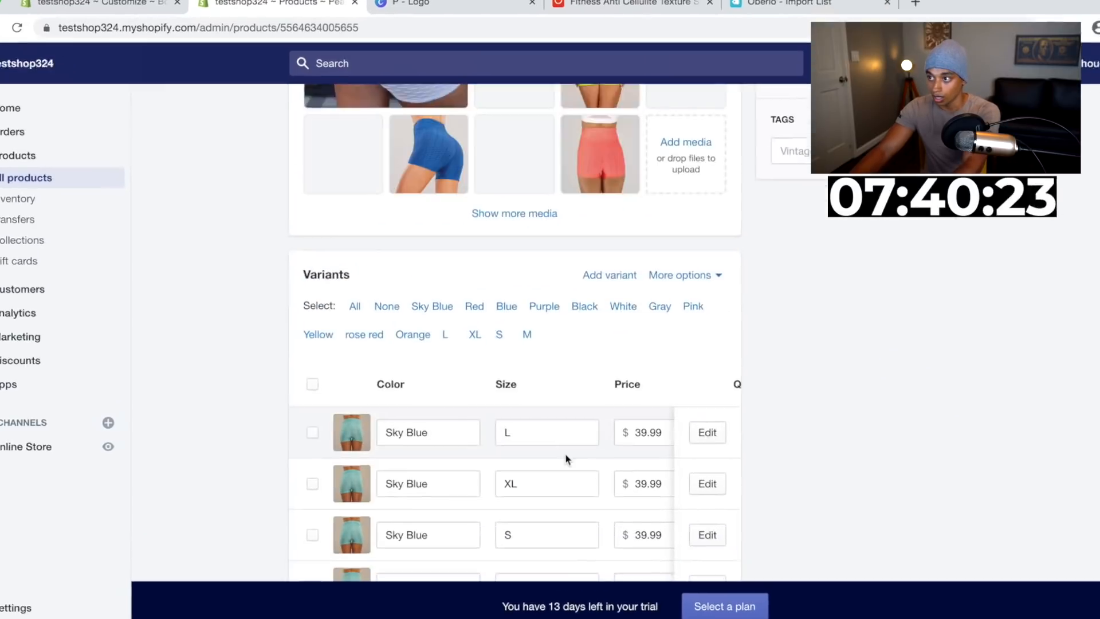
scroll(567, 458, "down", 5)
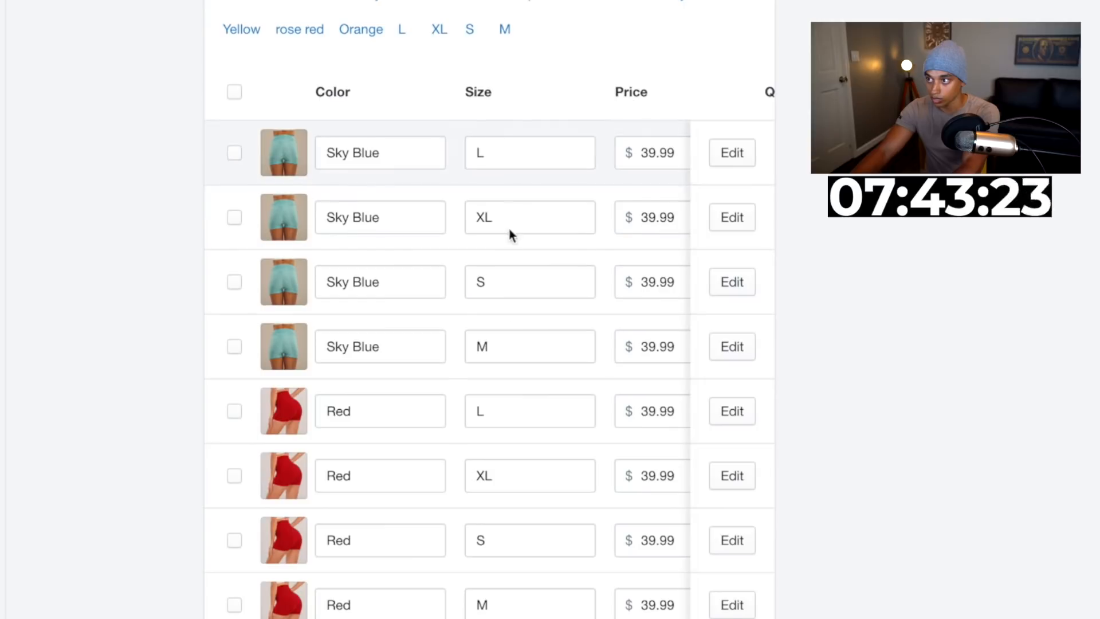
scroll(507, 351, "down", 6)
scroll(507, 352, "down", 19)
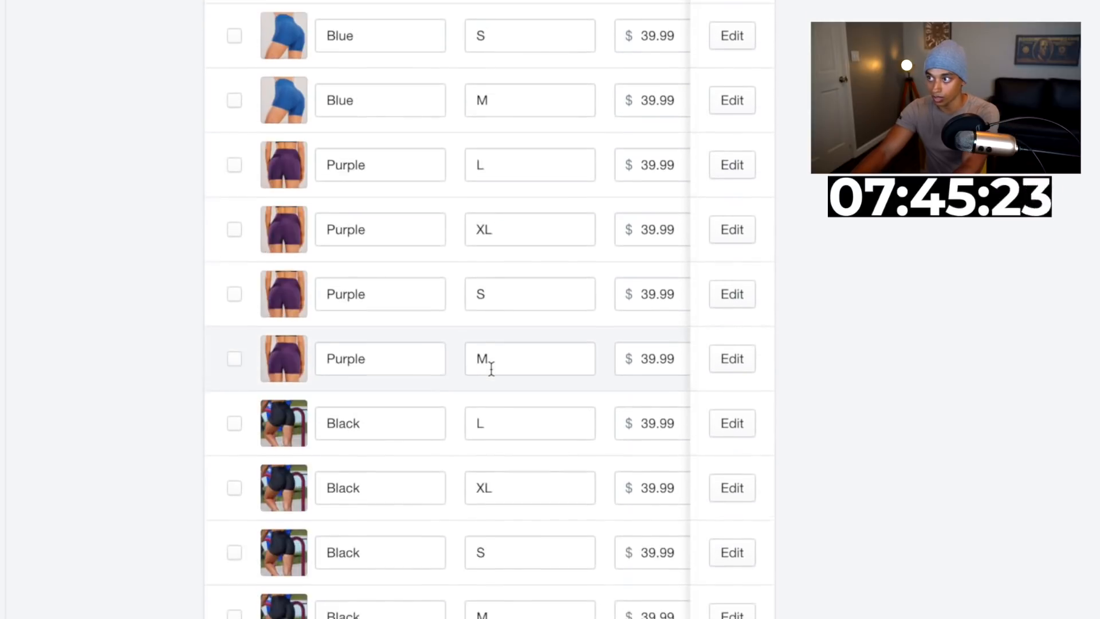
scroll(491, 369, "down", 15)
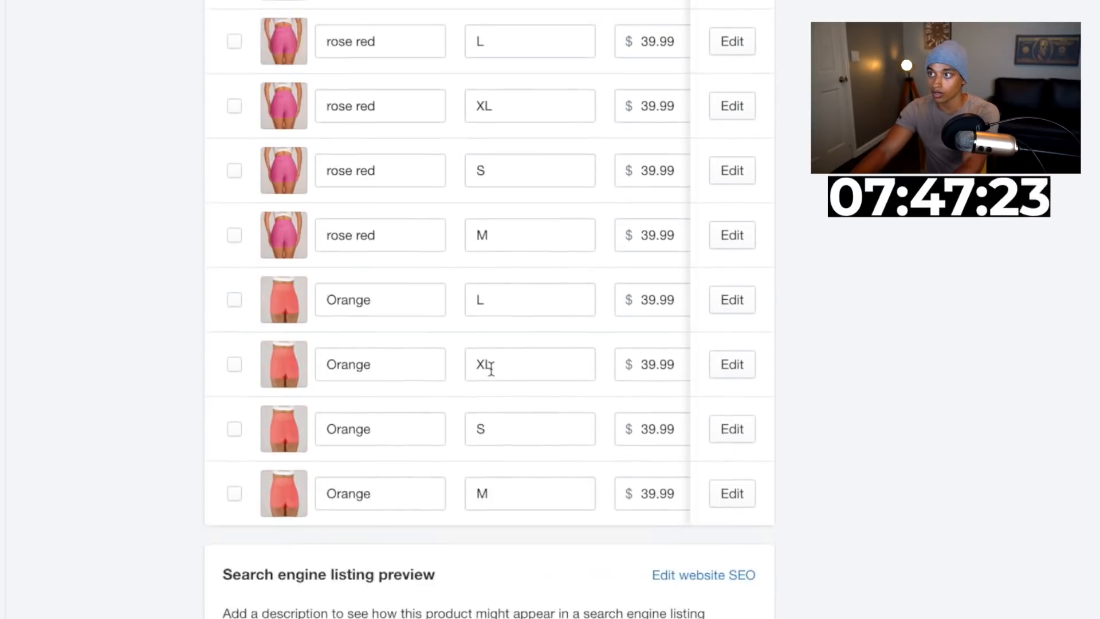
scroll(491, 368, "up", 20)
scroll(491, 368, "up", 15)
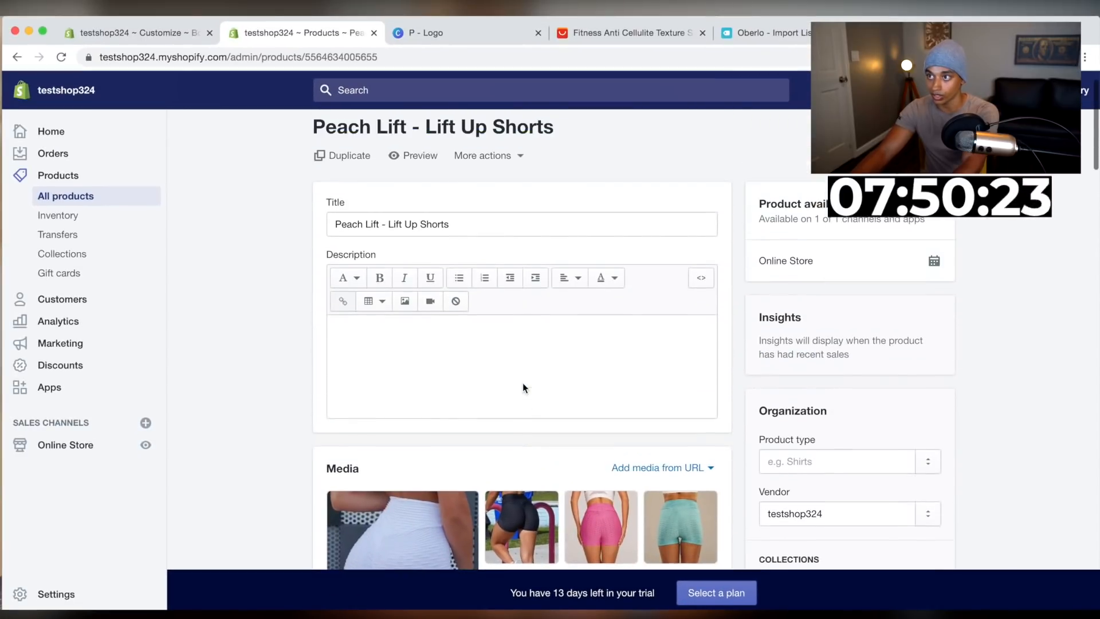
Write the description's opening paragraph: "The Peach Lift Shorts will make your booty look amazing, choose between our 7 vibrant colors & instantly be the star of your gym!"
left_click(487, 359)
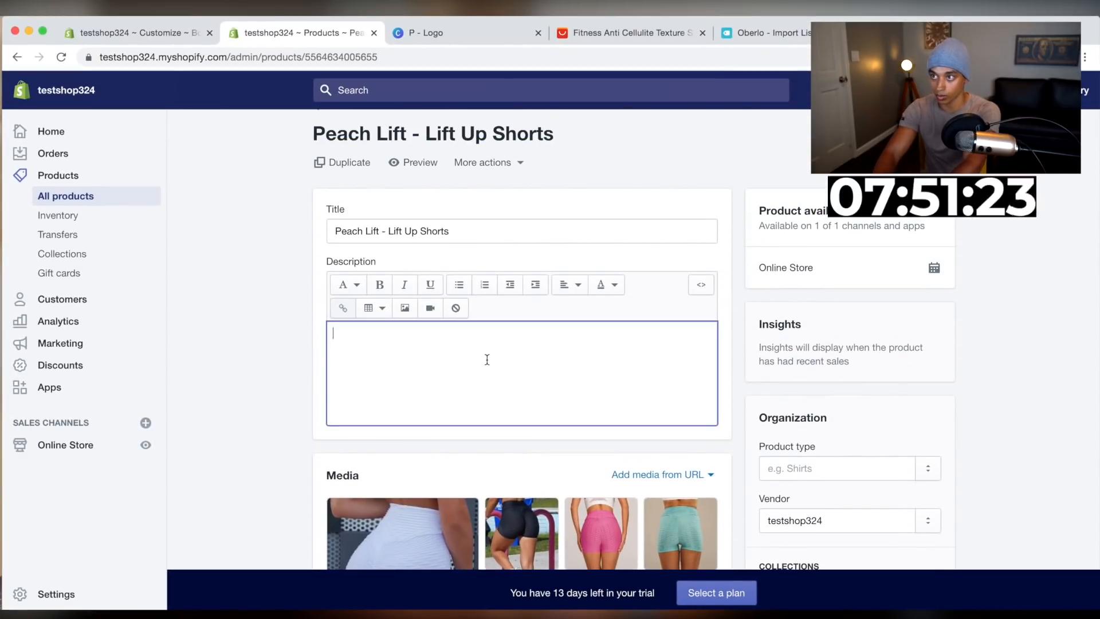
type("P")
key("BackSpace")
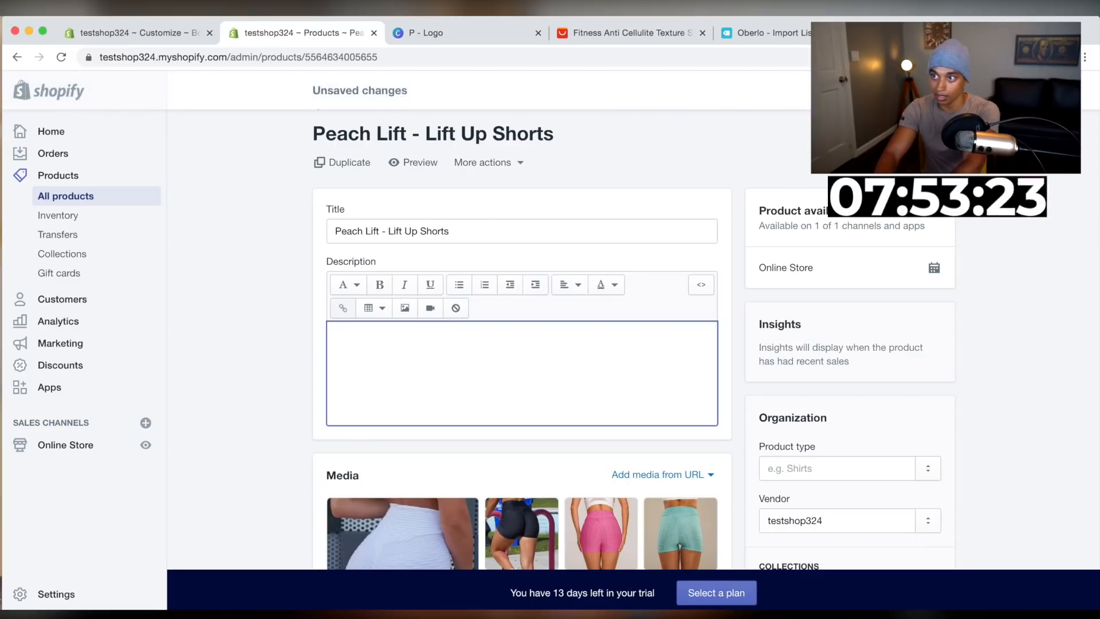
type("The Peach Lift Shorts will make your booty lo")
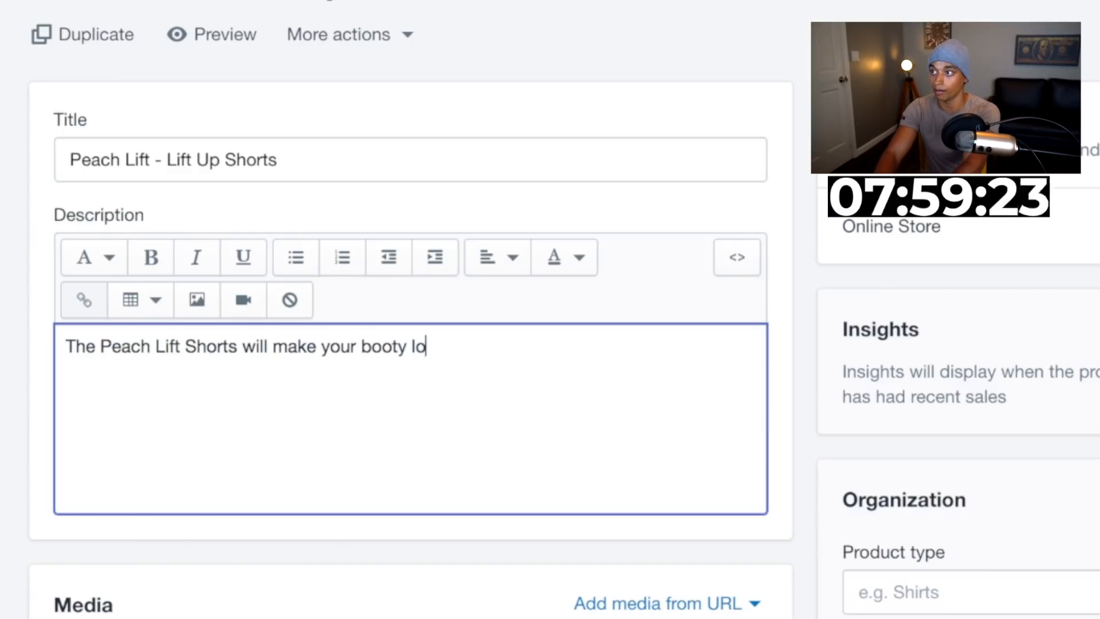
type("ok amazing, ch")
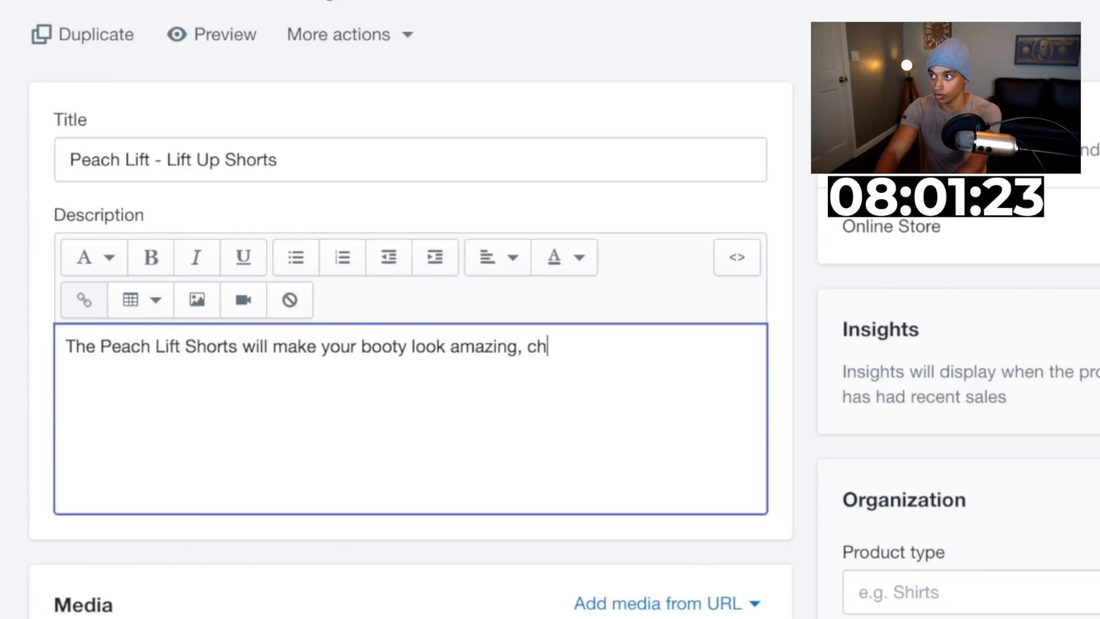
type("oose between our 7")
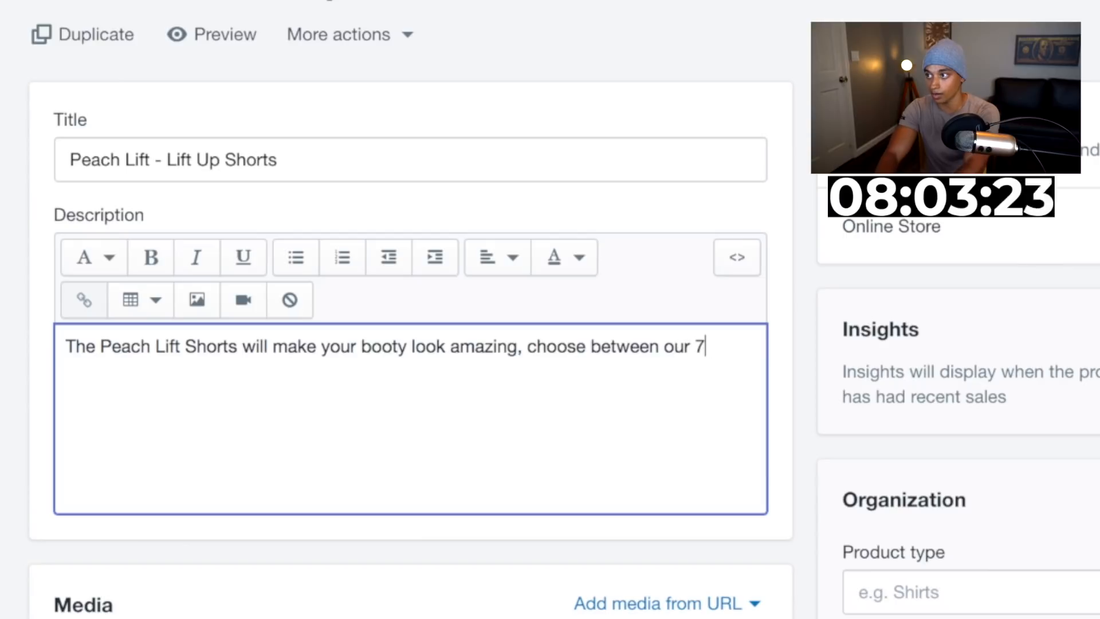
type(" vibrant colors & instantly be the st")
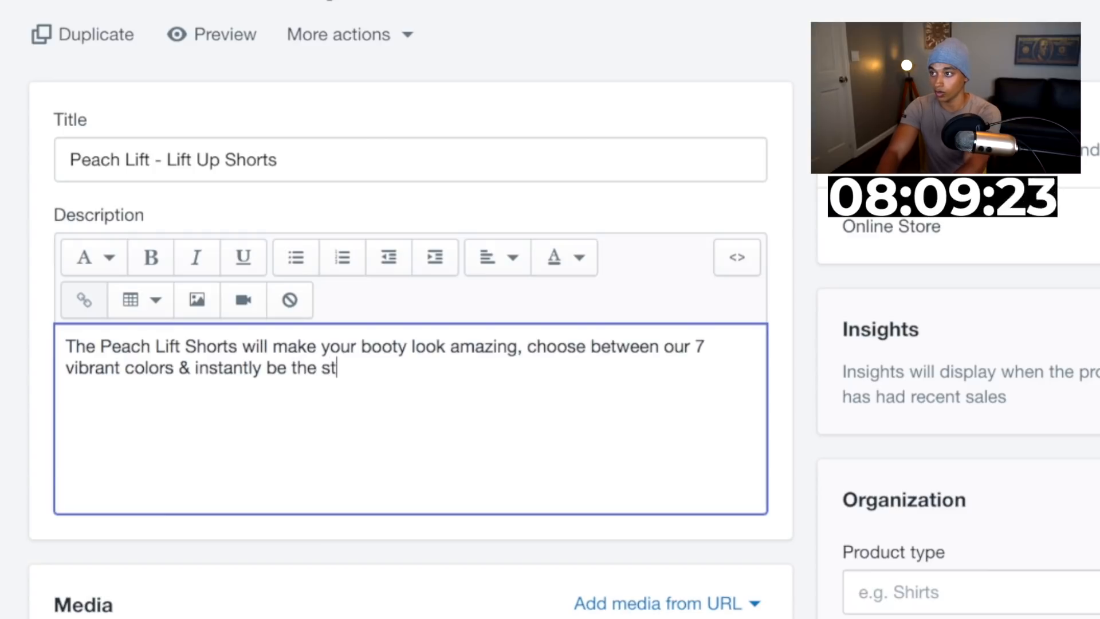
type("ar of your g")
type("ym!")
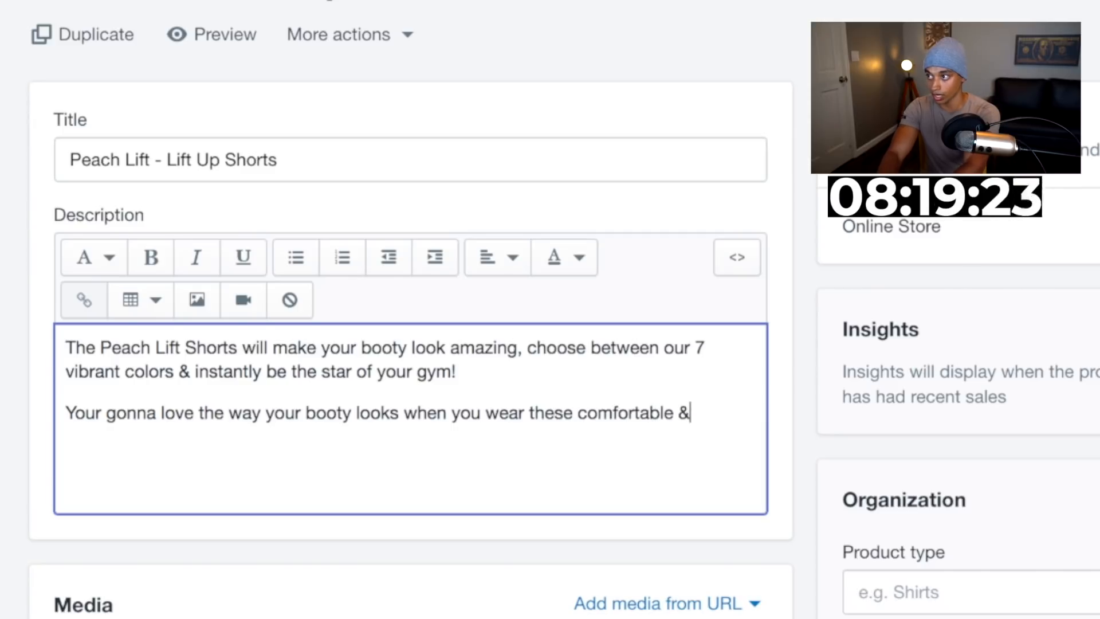
Add a second paragraph ending "comfortable & stretchy shorts", correcting the spelling of stretchy, and start a new line
type("strechy shorts")
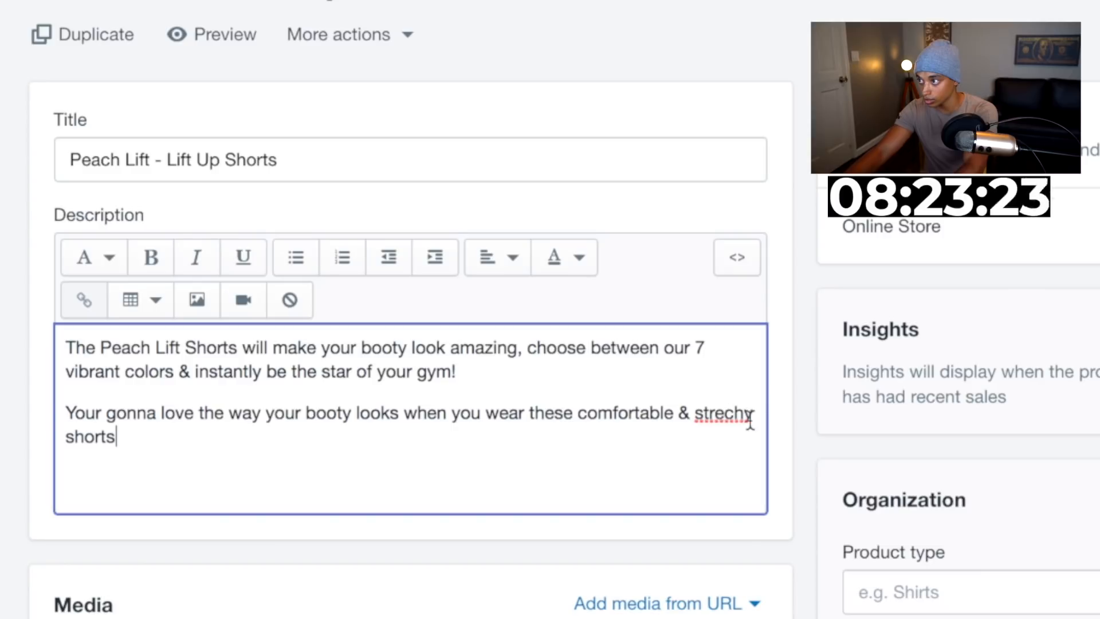
right_click(736, 410)
left_click(771, 365)
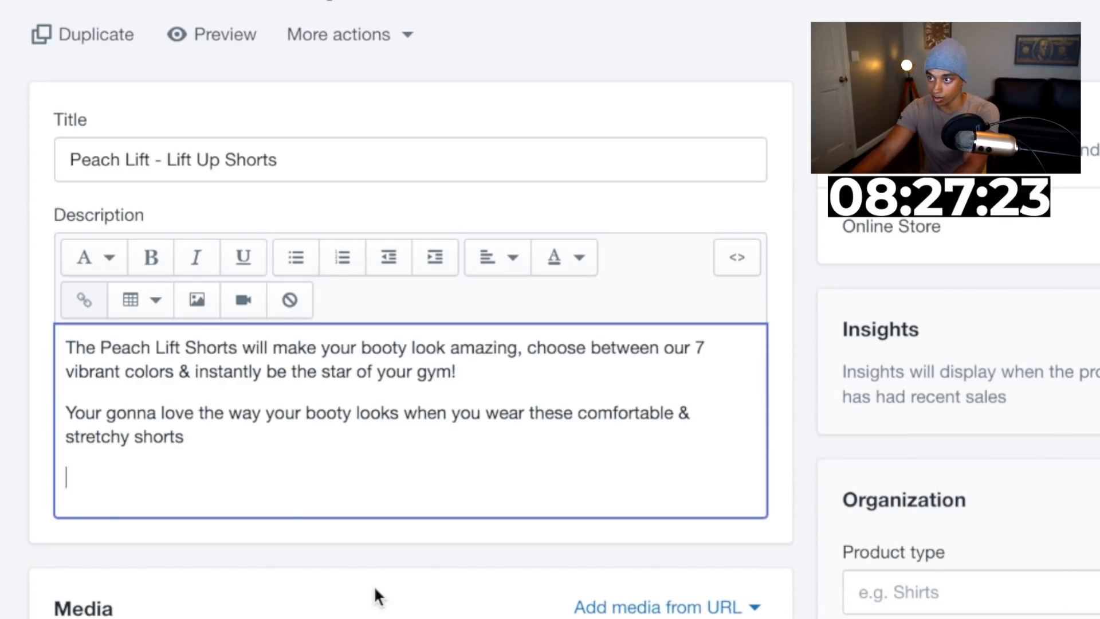
key("Return")
scroll(92, 380, "down", 2)
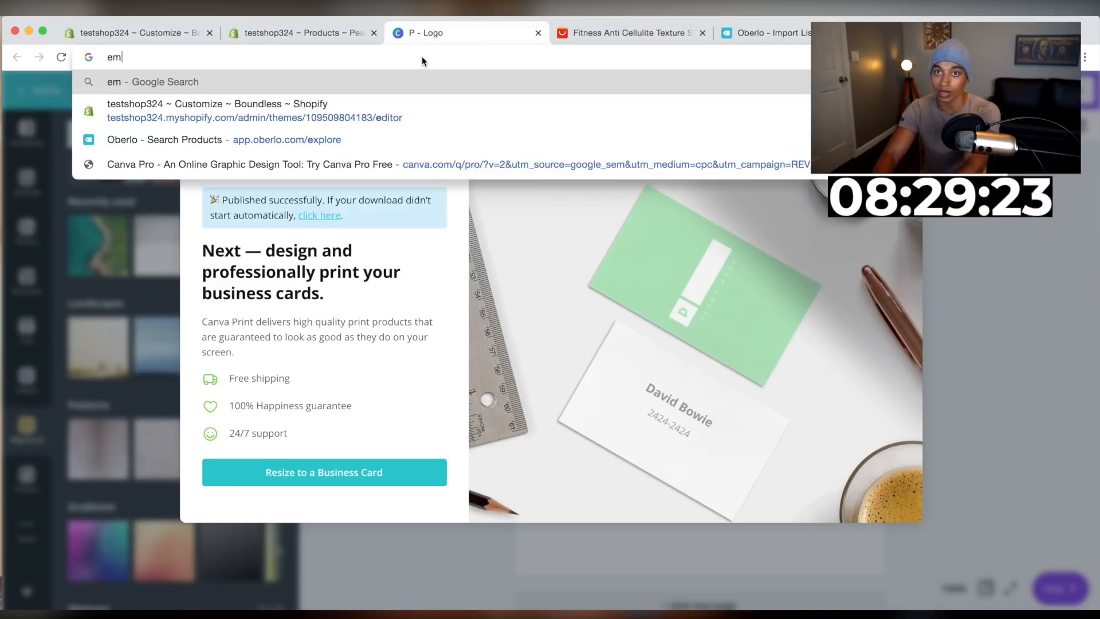
Go to emojipedia.com, search for check, and copy the Check Mark Button emoji
type("o")
key("BackSpace")
key("BackSpace")
key("BackSpace")
type("emoji")
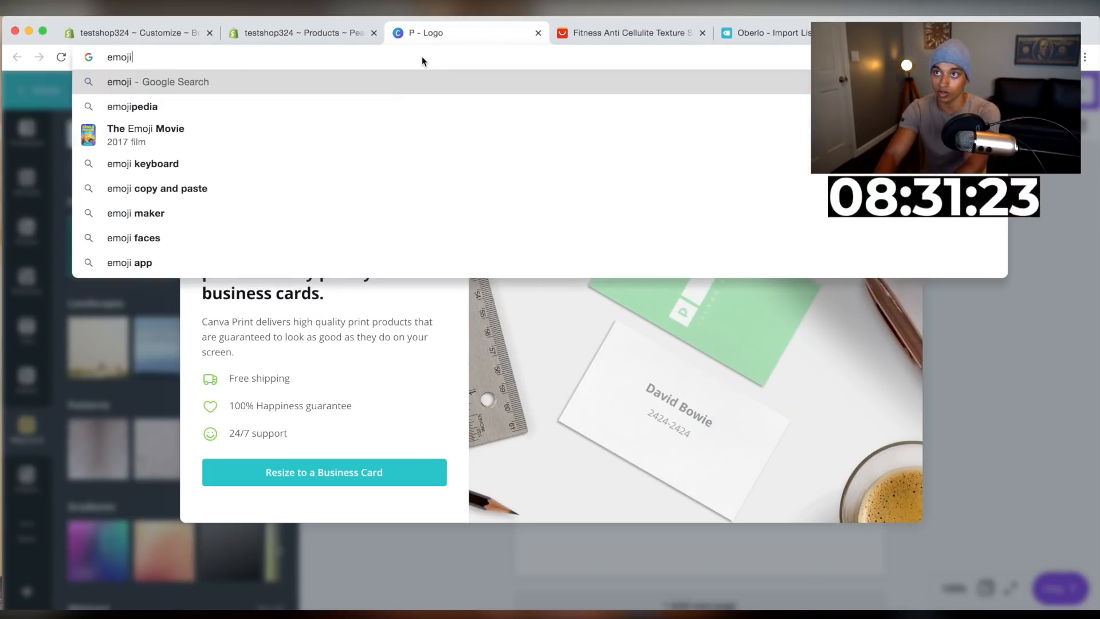
type("pedia.com")
key("Return")
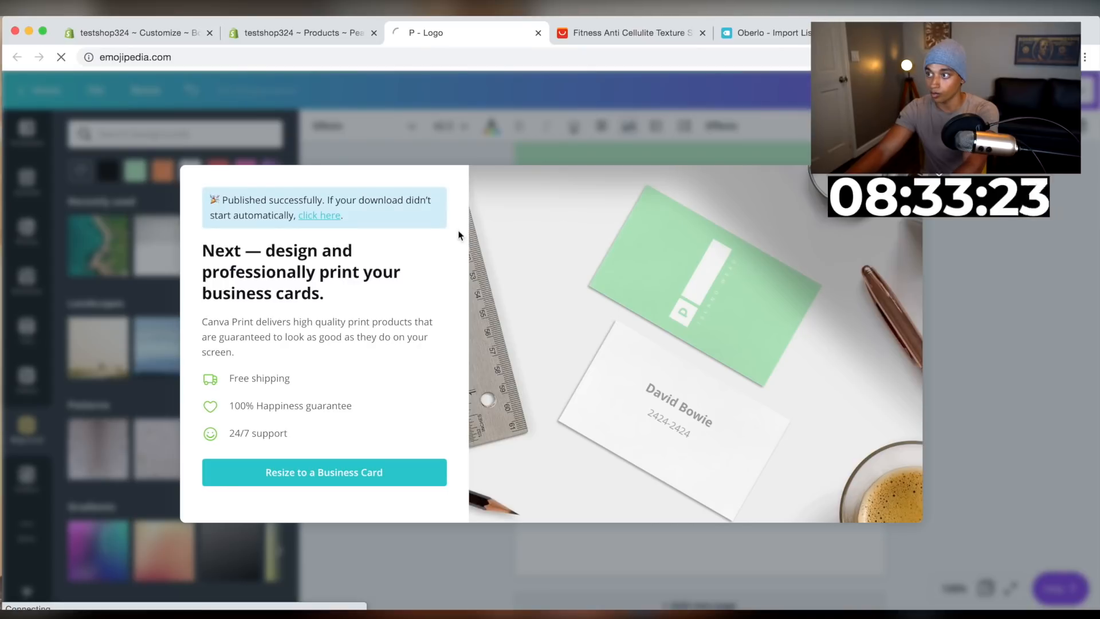
type("check")
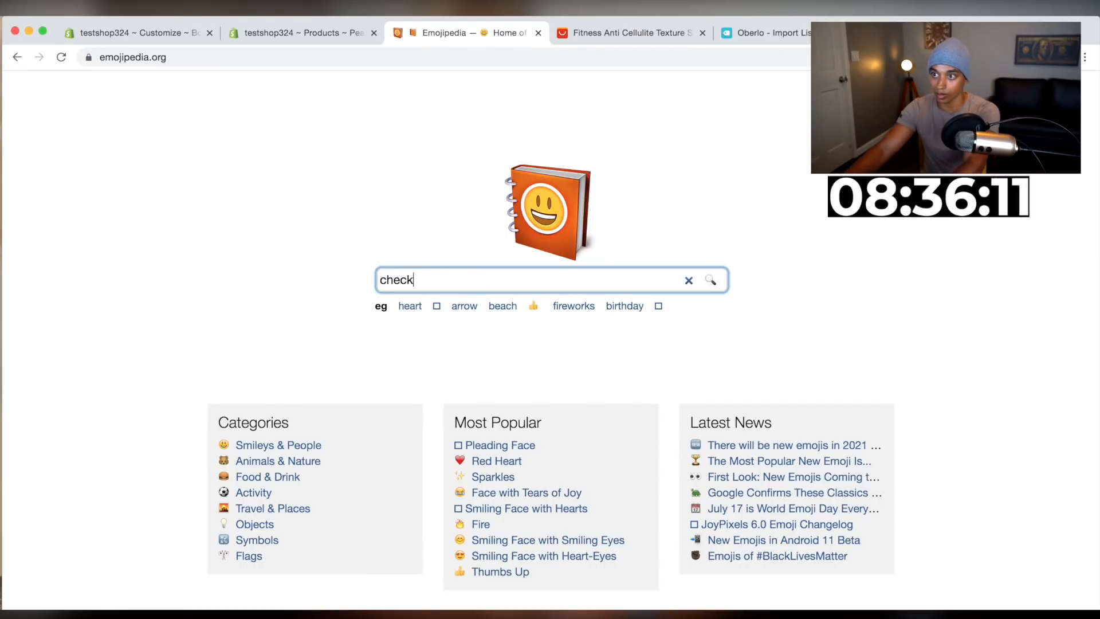
key("Return")
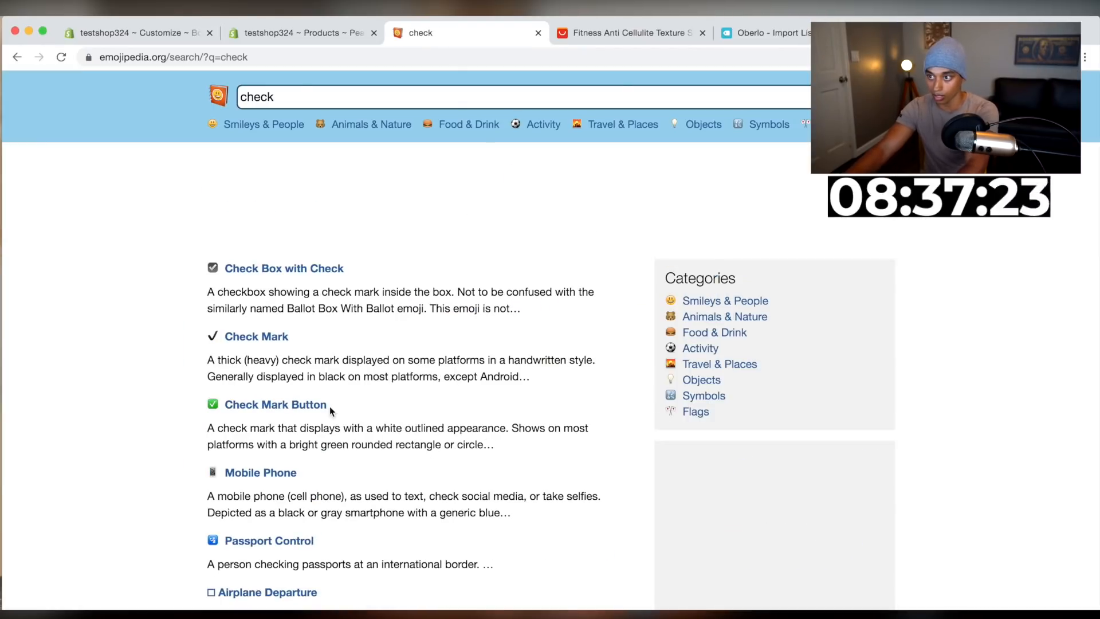
left_click(318, 414)
left_click(405, 461)
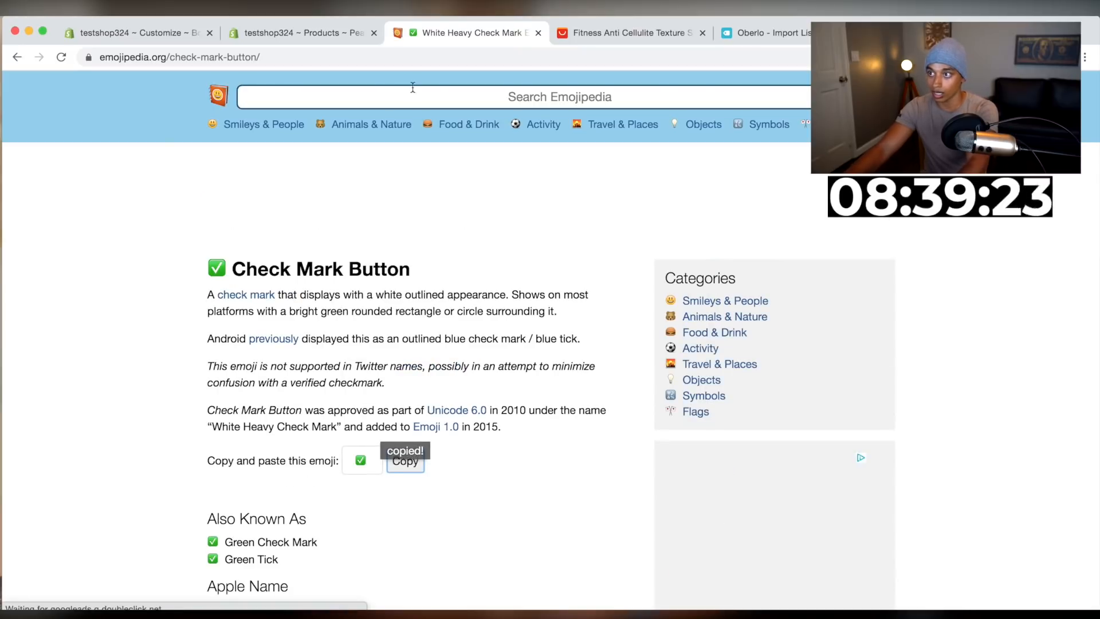
Paste the check mark emoji on the new line of the product description
left_click(301, 31)
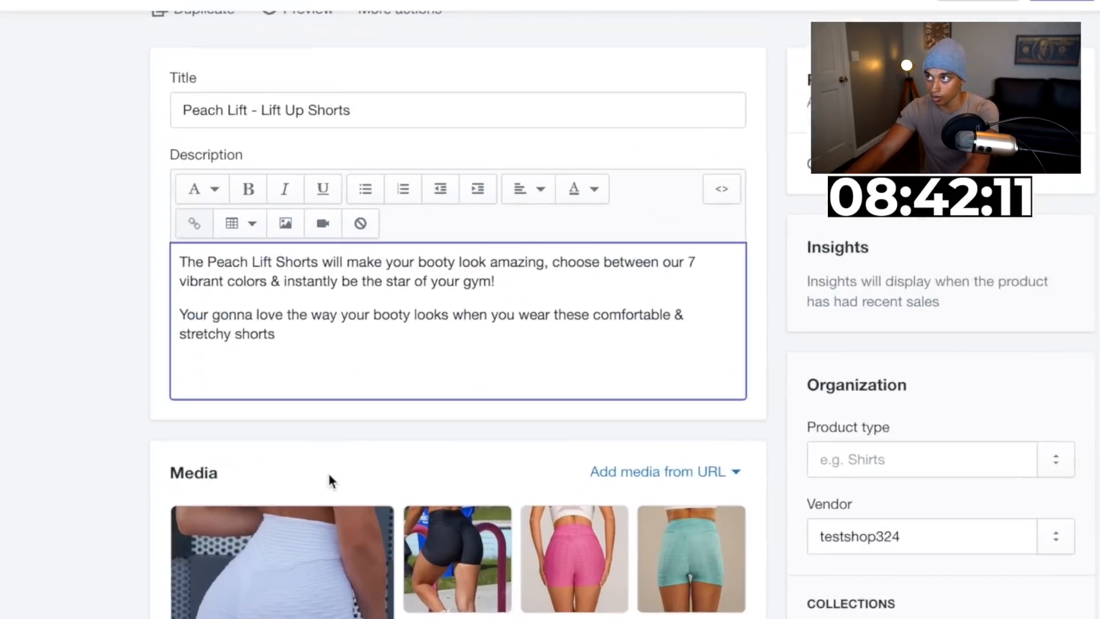
left_click(240, 368)
key("super+v")
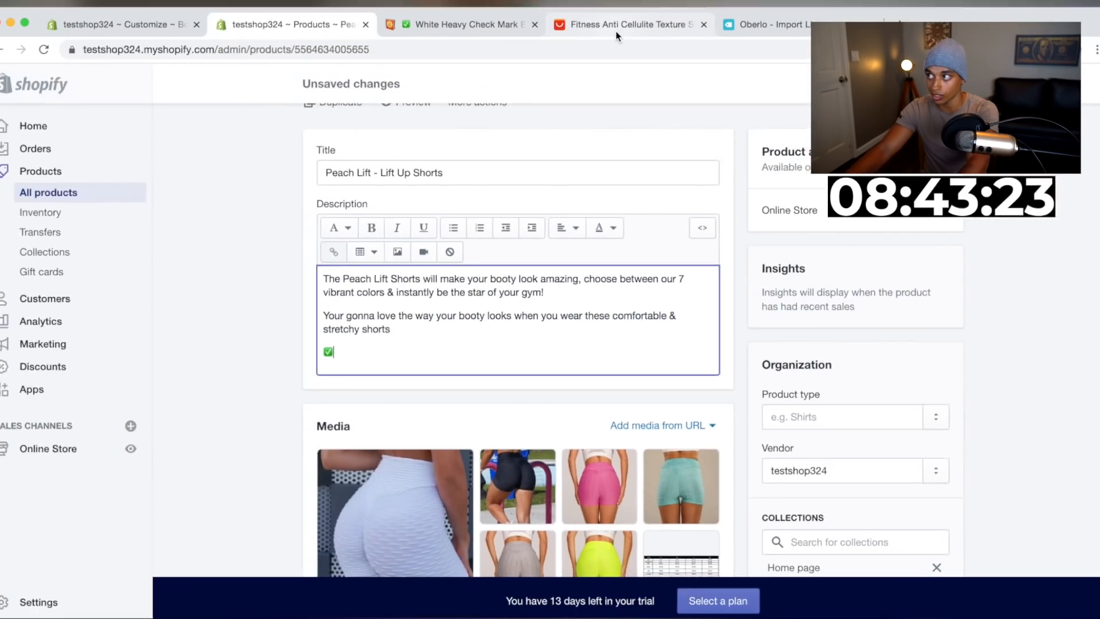
Review the AliExpress product page's overview and specifications for features to list
left_click_drag(616, 36, 473, 36)
scroll(597, 384, "down", 20)
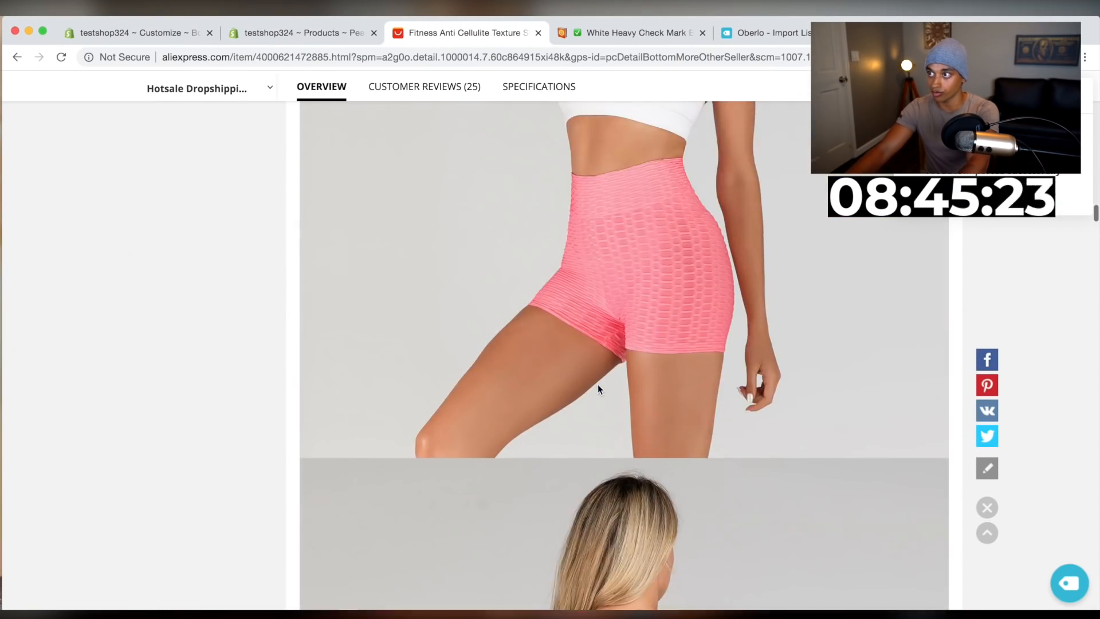
scroll(597, 384, "up", 15)
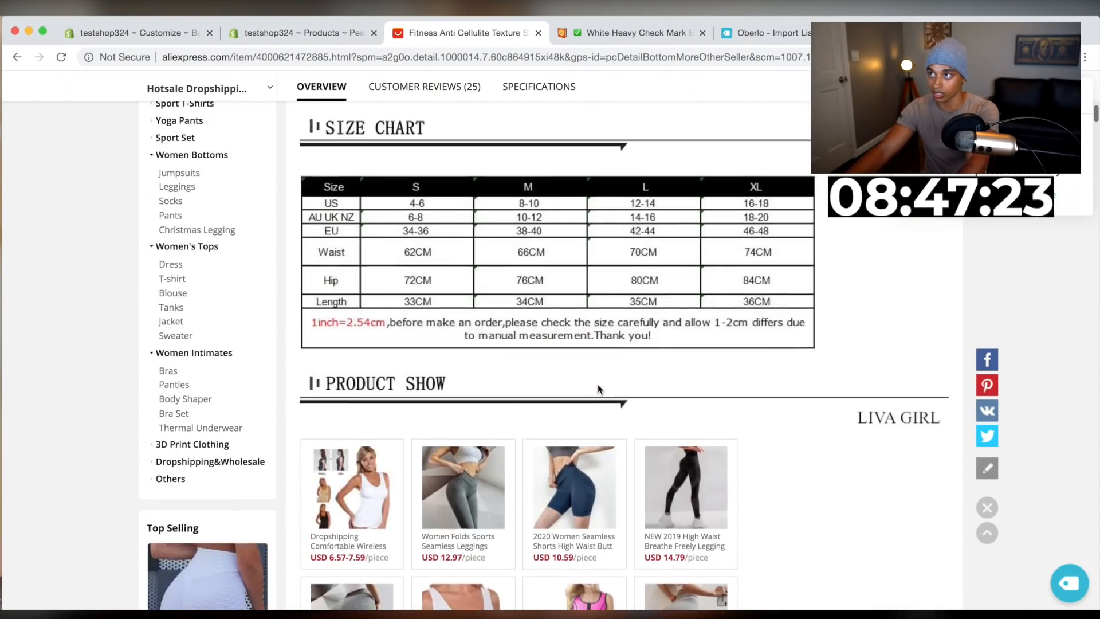
scroll(452, 322, "up", 15)
scroll(513, 448, "down", 5)
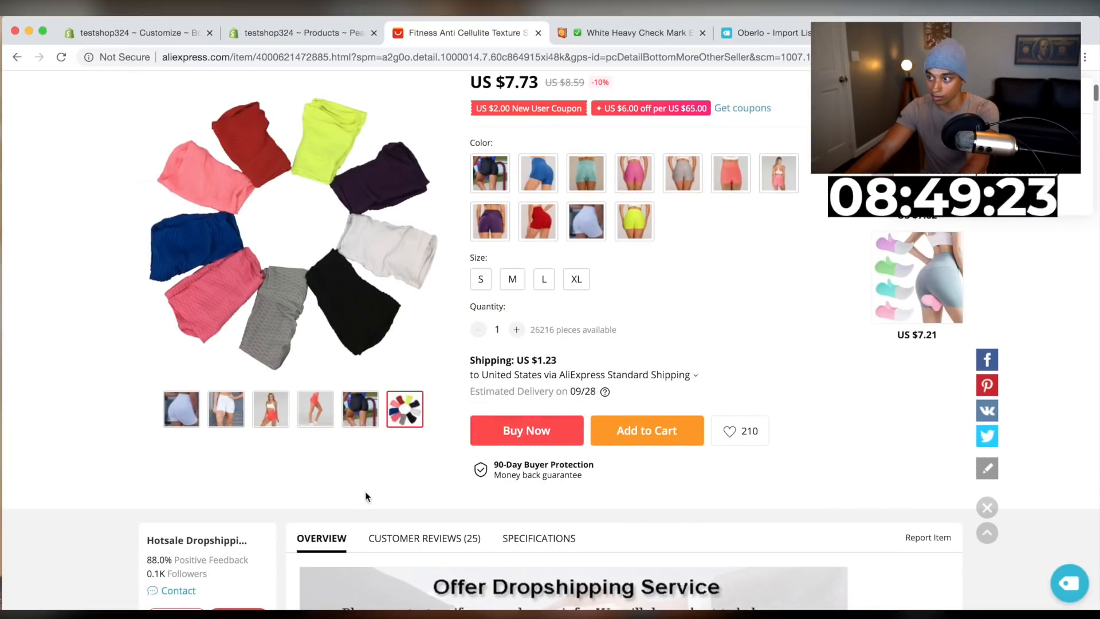
left_click(529, 532)
scroll(590, 533, "down", 10)
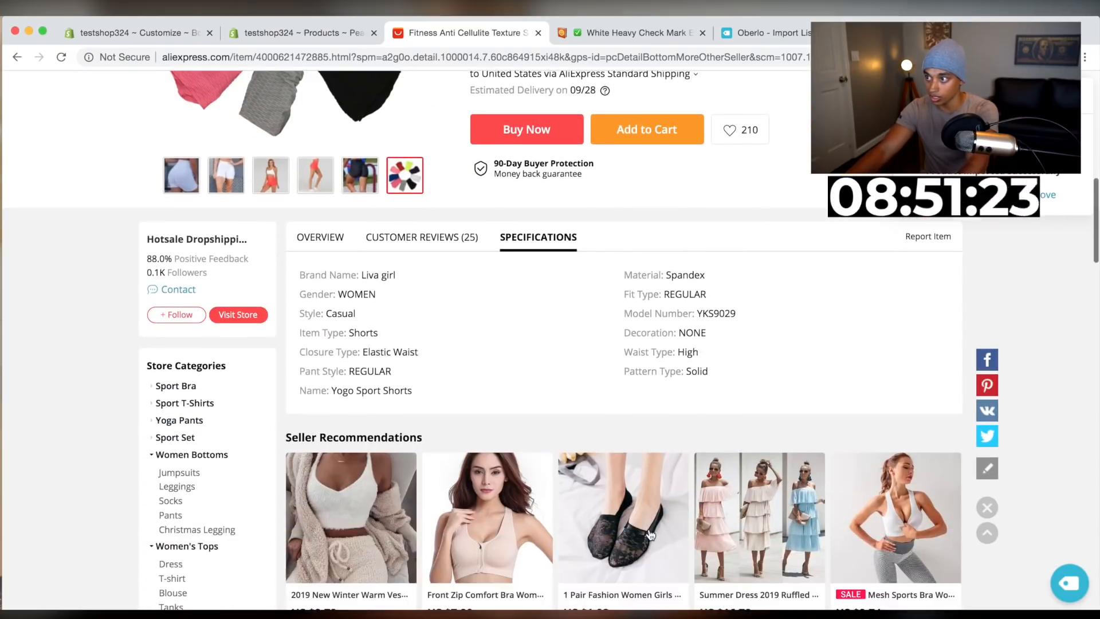
scroll(650, 535, "down", 2)
scroll(649, 530, "up", 12)
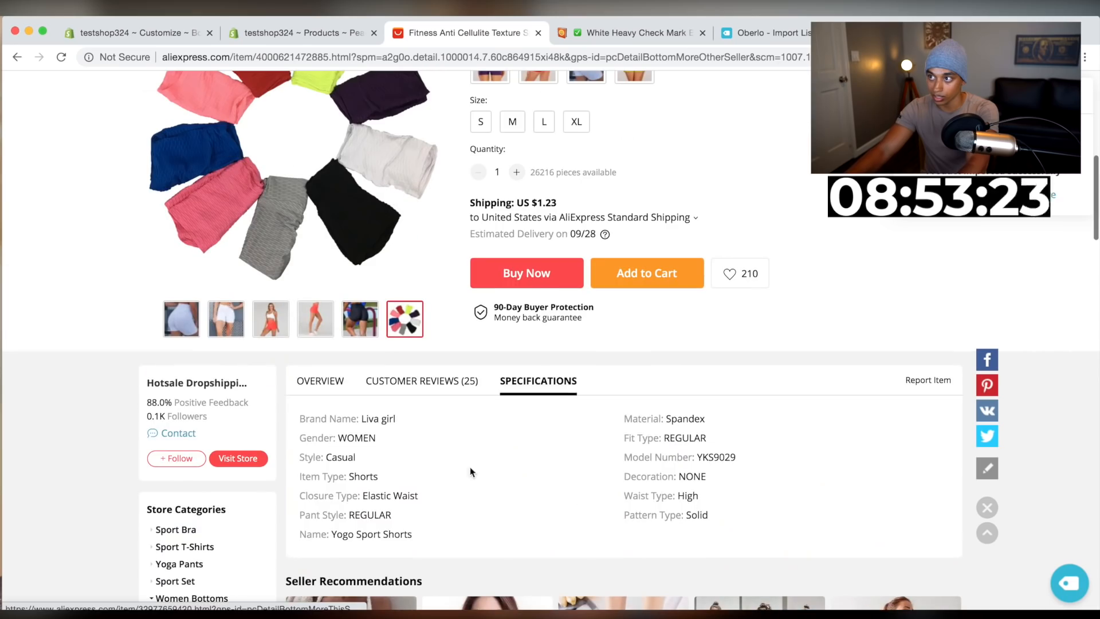
left_click(341, 389)
scroll(508, 476, "down", 20)
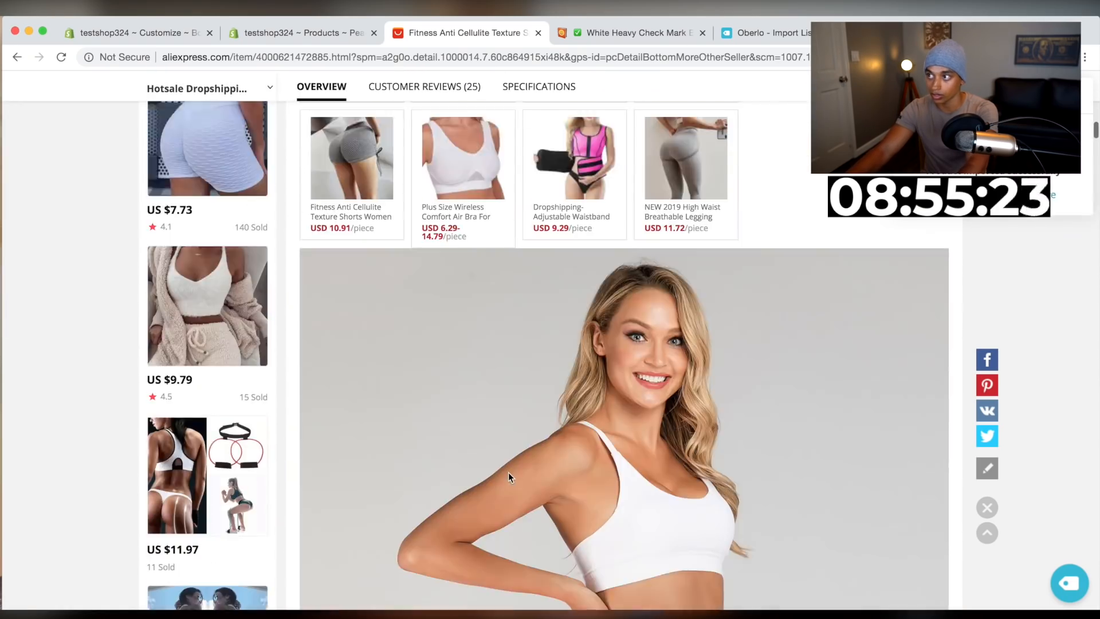
scroll(509, 477, "down", 20)
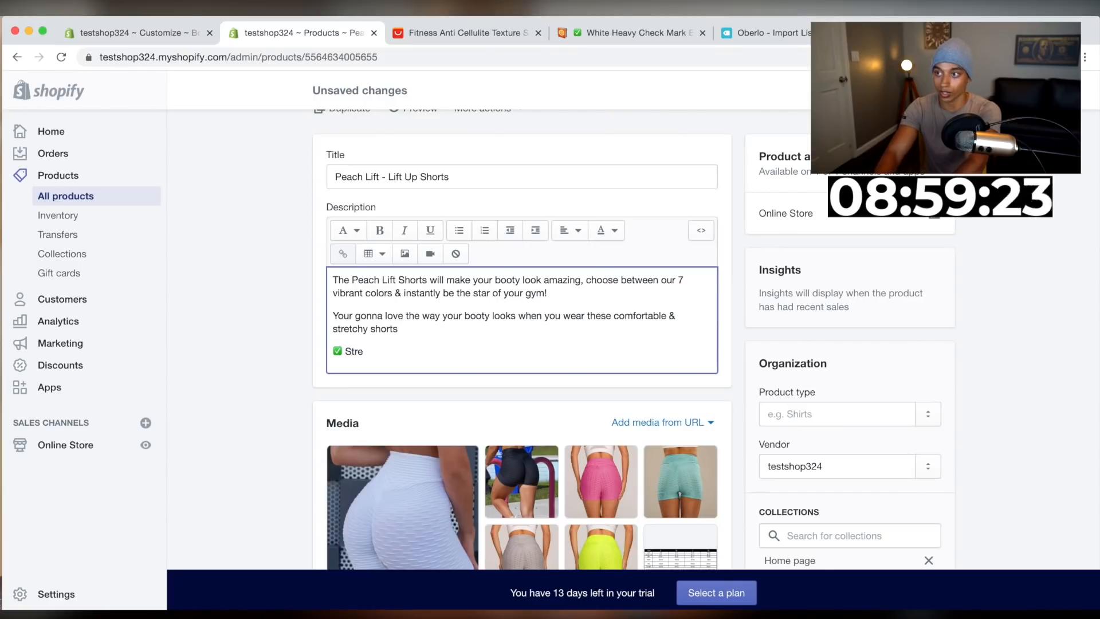
Complete the first check-mark bullet as Breathable Fabric and start a new line
key("BackSpace")
key("BackSpace")
key("BackSpace")
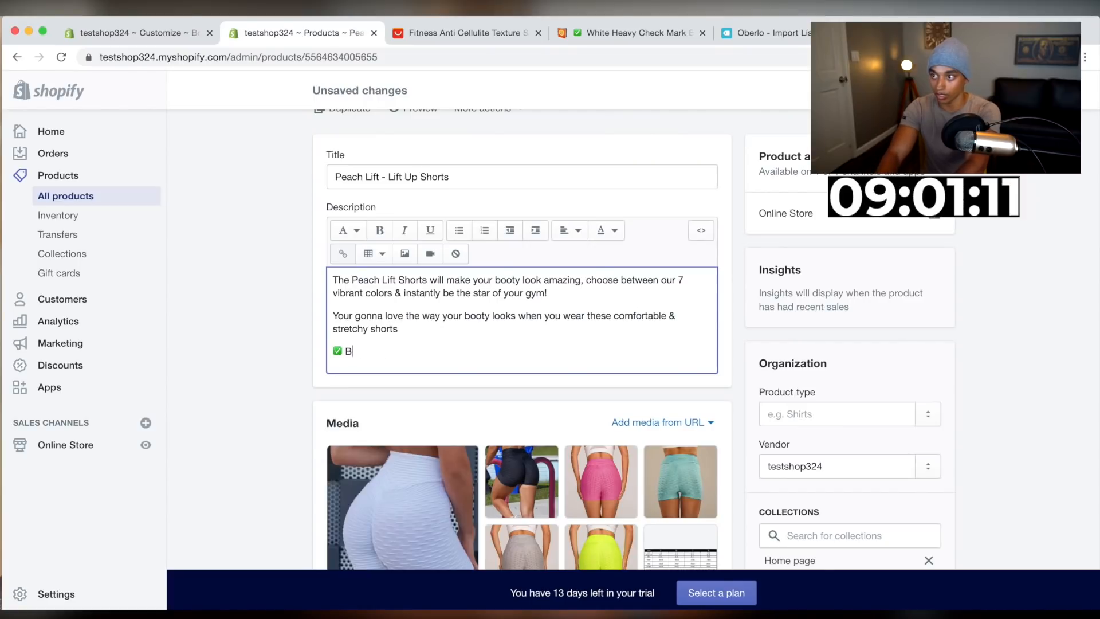
type("reathabl")
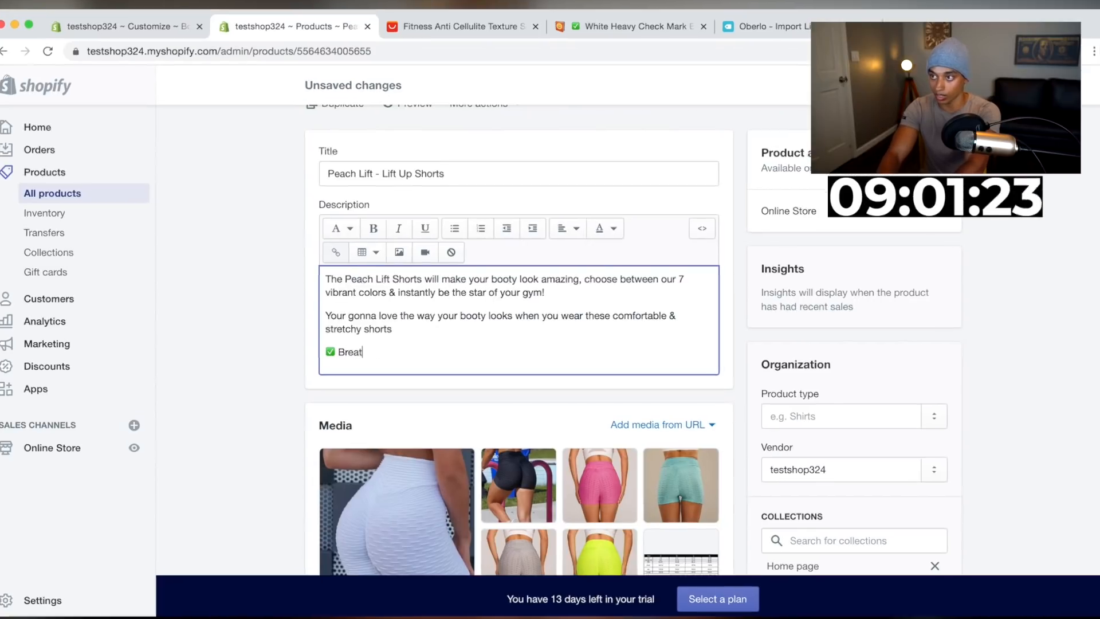
type("e")
type("Fabric")
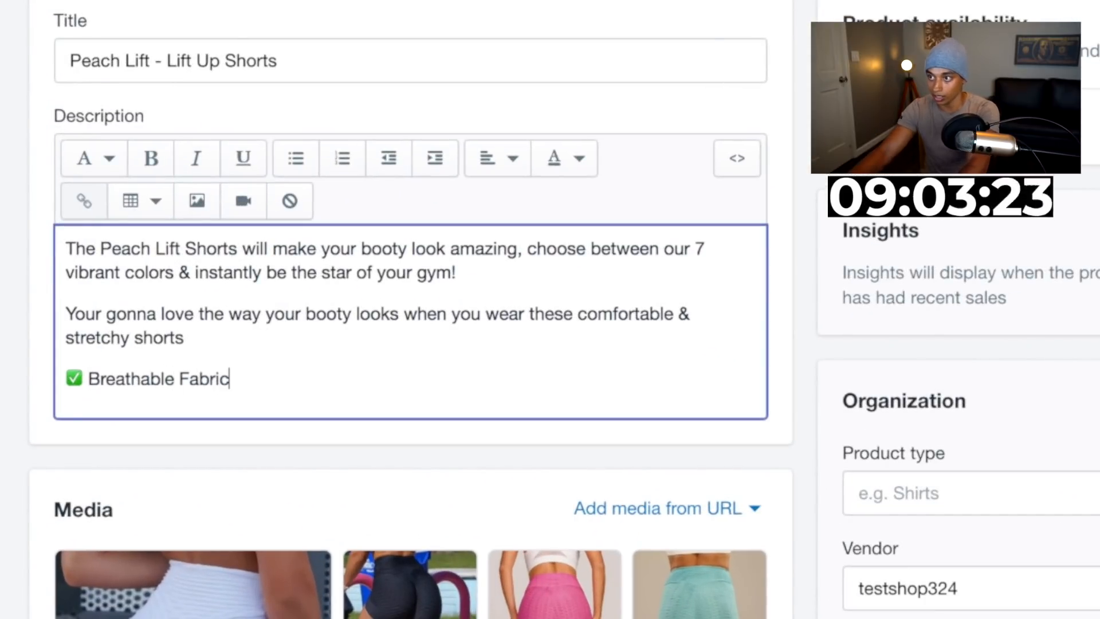
key("Return")
Paste a copy of the bullet line and change its text to 100% Squat Proof
left_click_drag(274, 381, 66, 379)
key("ctrl+c")
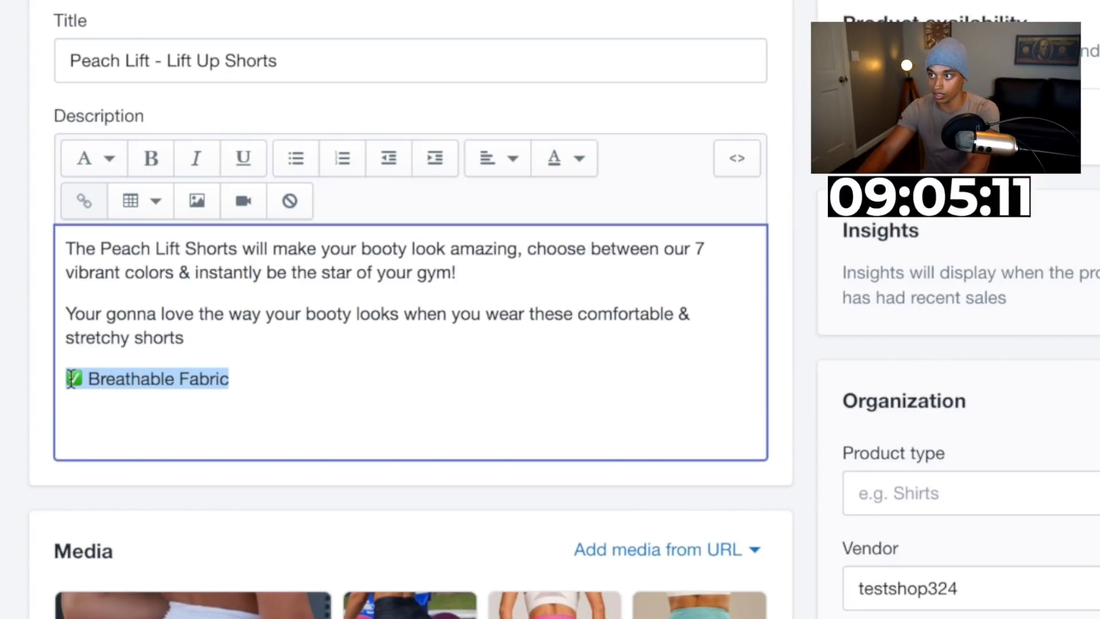
left_click(279, 390)
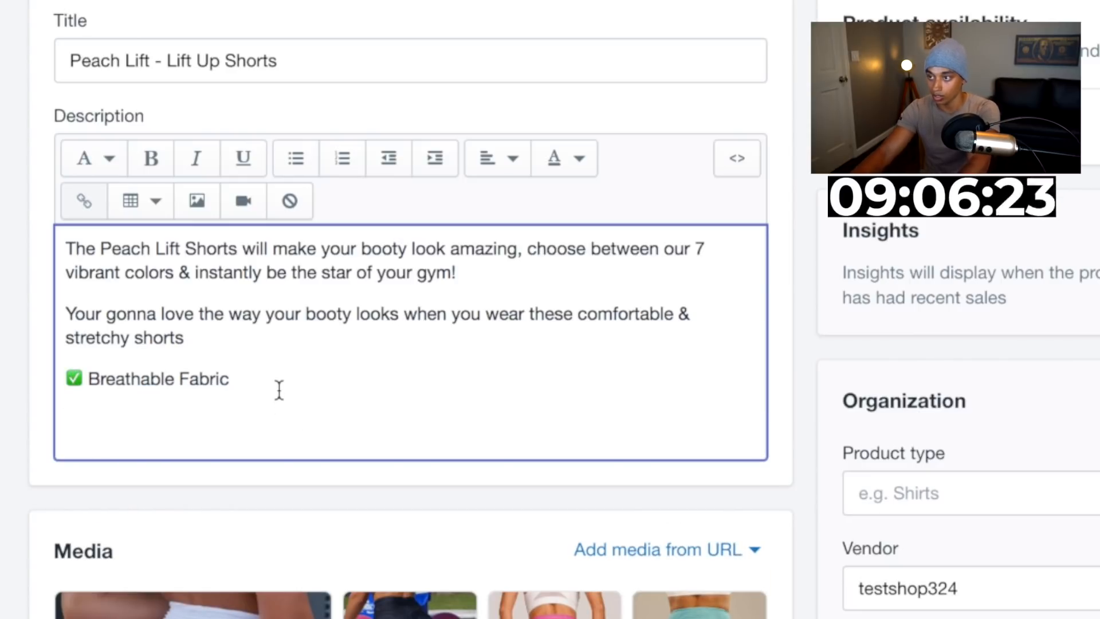
key("ctrl+v")
left_click_drag(277, 414, 84, 411)
type("100% ")
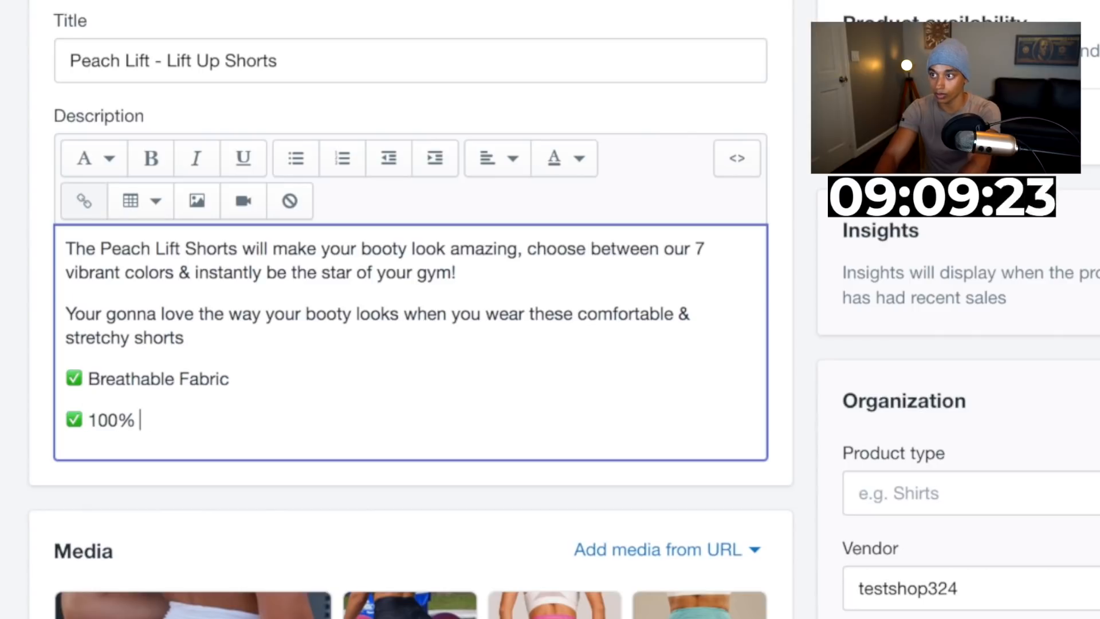
type("Squat Proof")
key("Return")
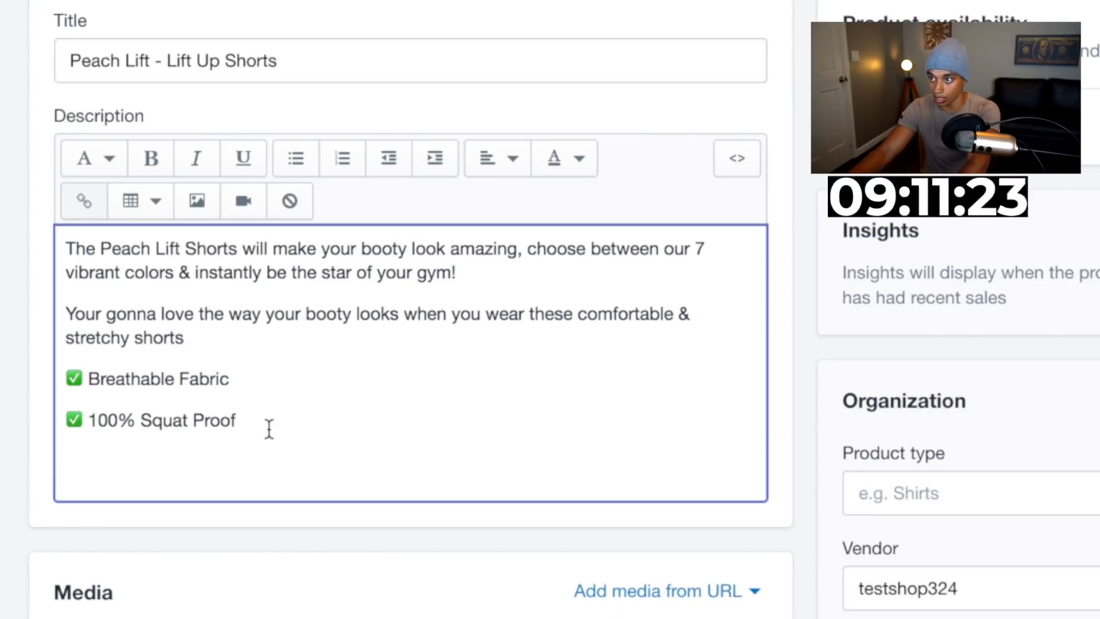
Paste another bullet line and change its text to Lifts Your Booty Immediately, fixing the misspelling
key("ctrl+v")
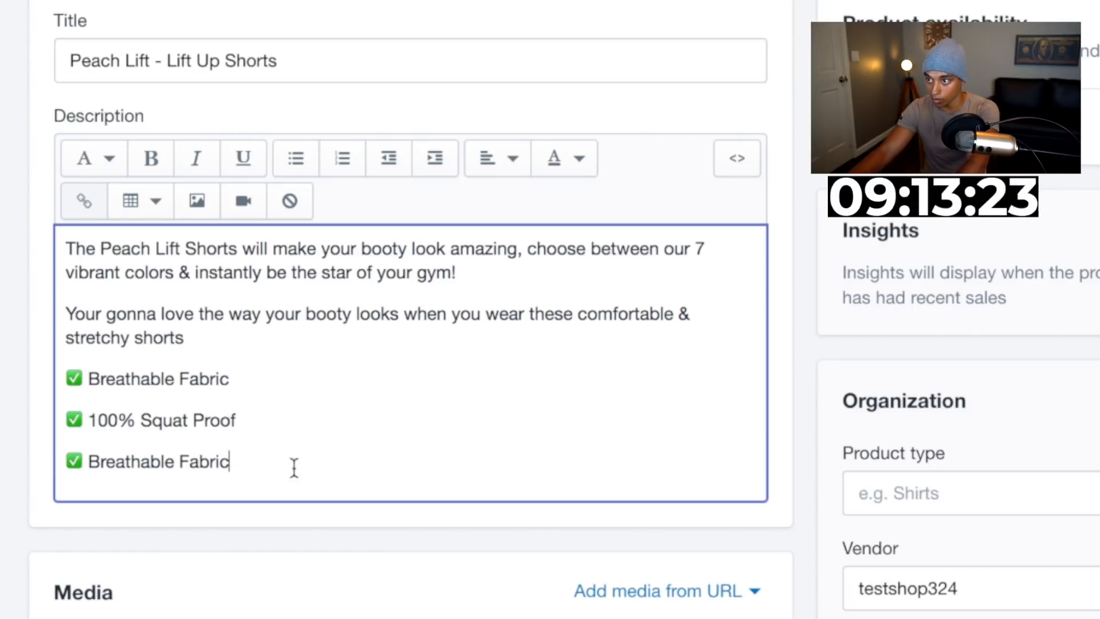
left_click_drag(293, 467, 98, 461)
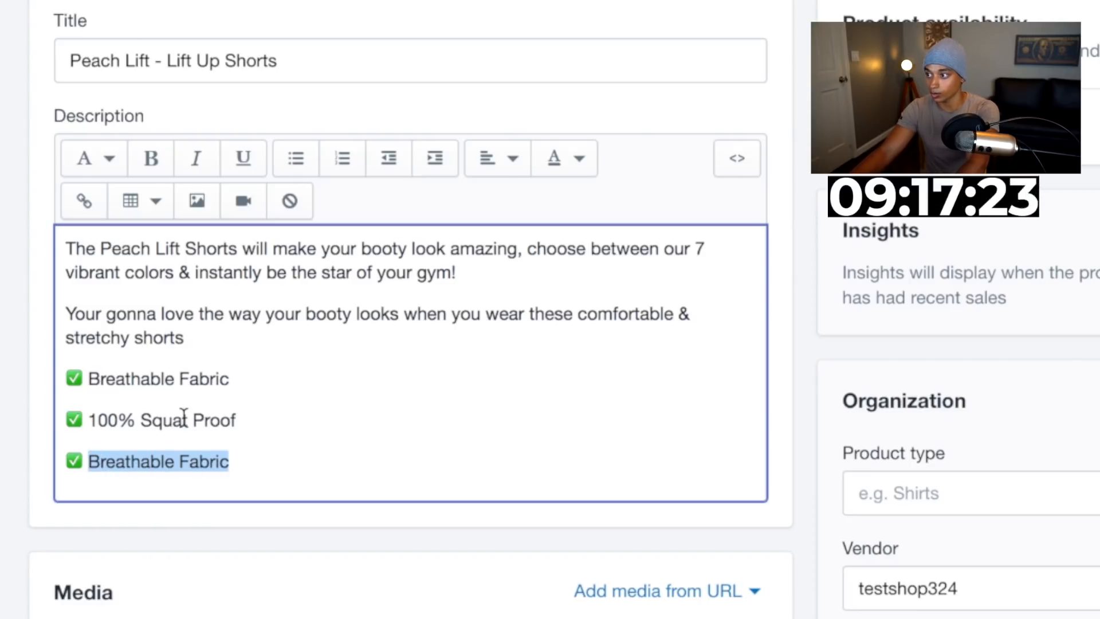
scroll(190, 542, "down", 5)
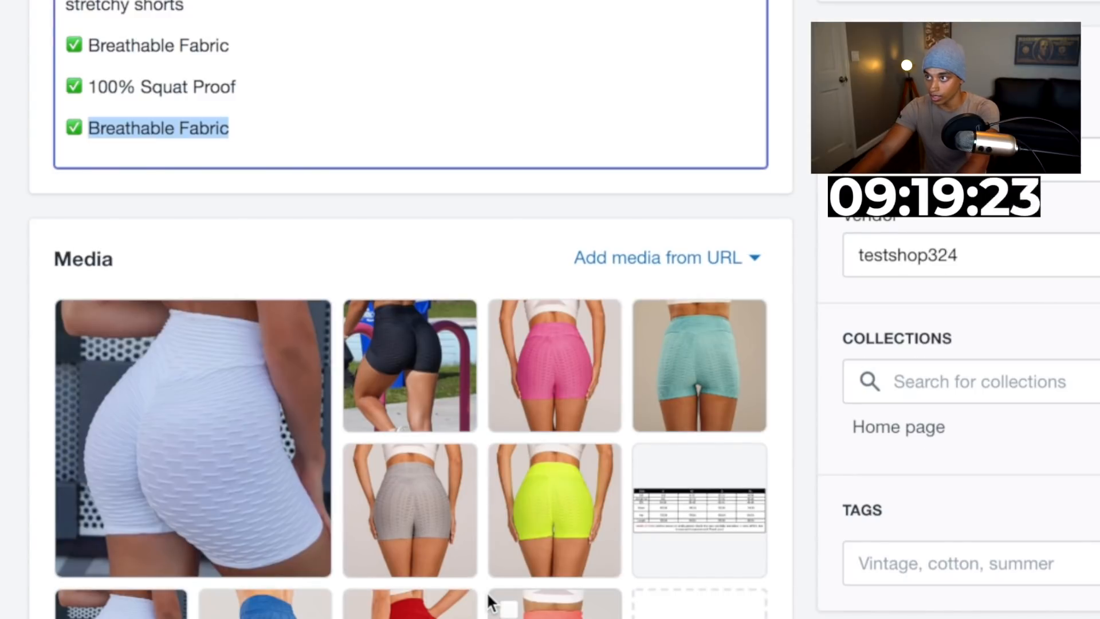
scroll(524, 578, "up", 3)
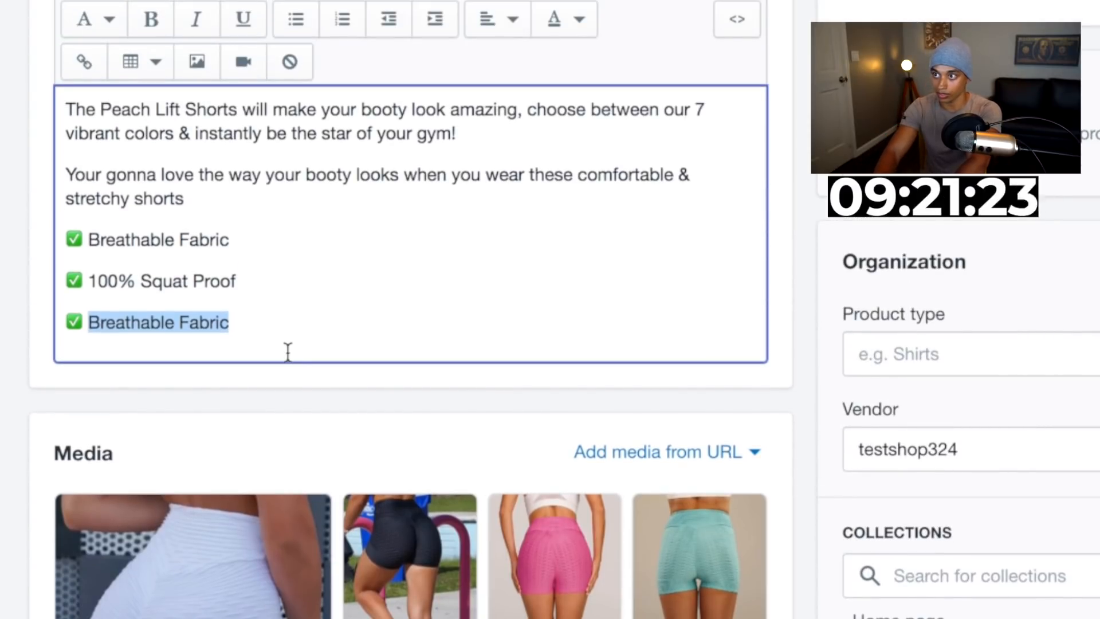
type("Lifts Your Boot")
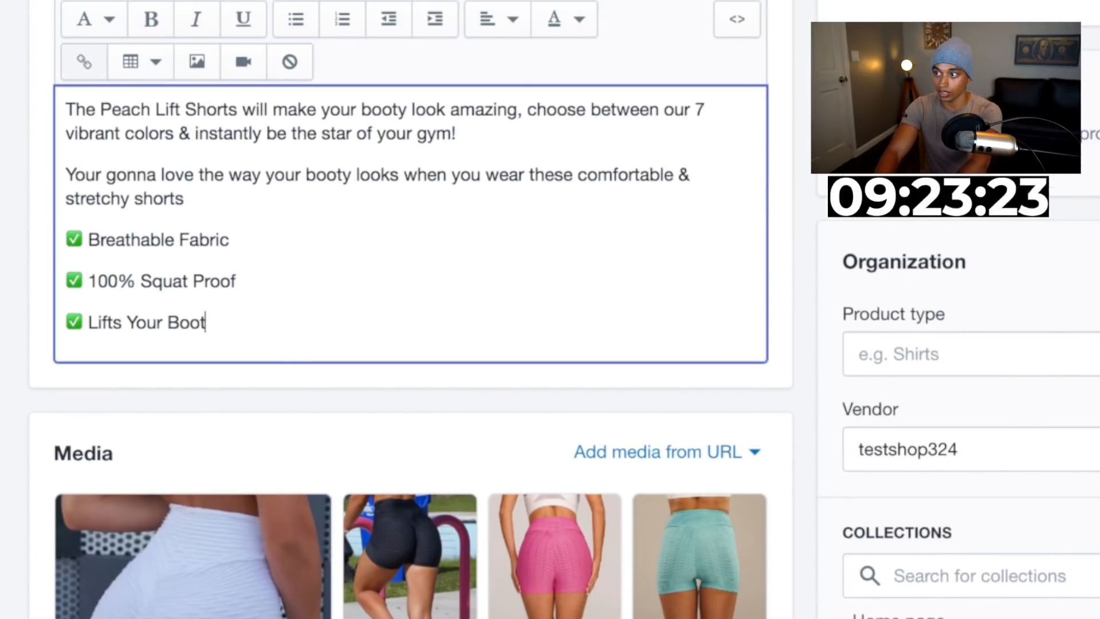
type("y Immeda")
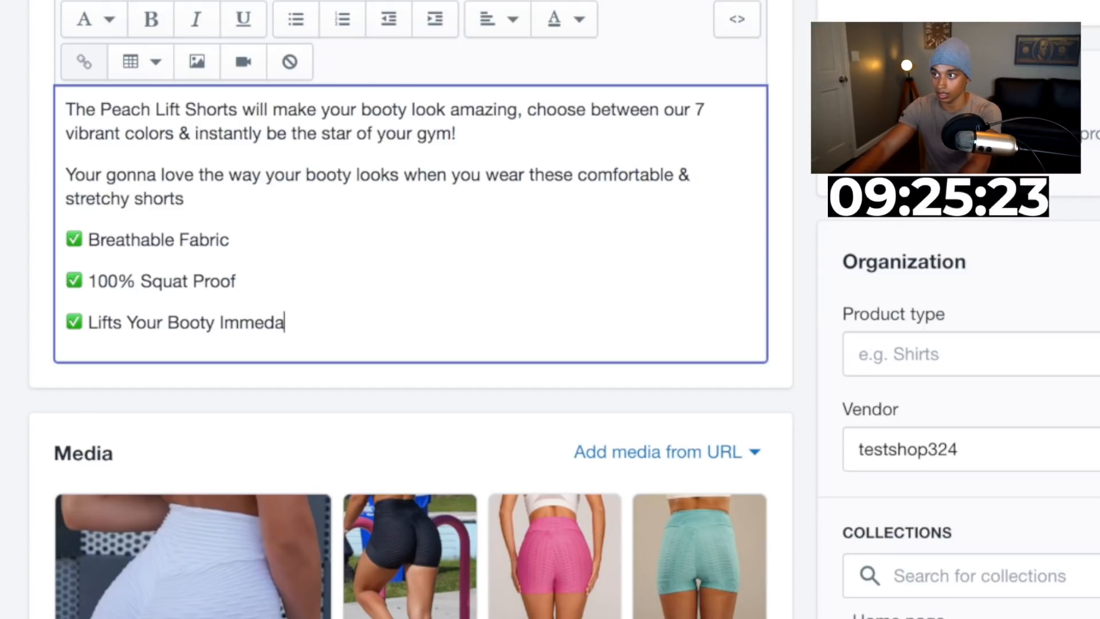
type("itely")
right_click(273, 314)
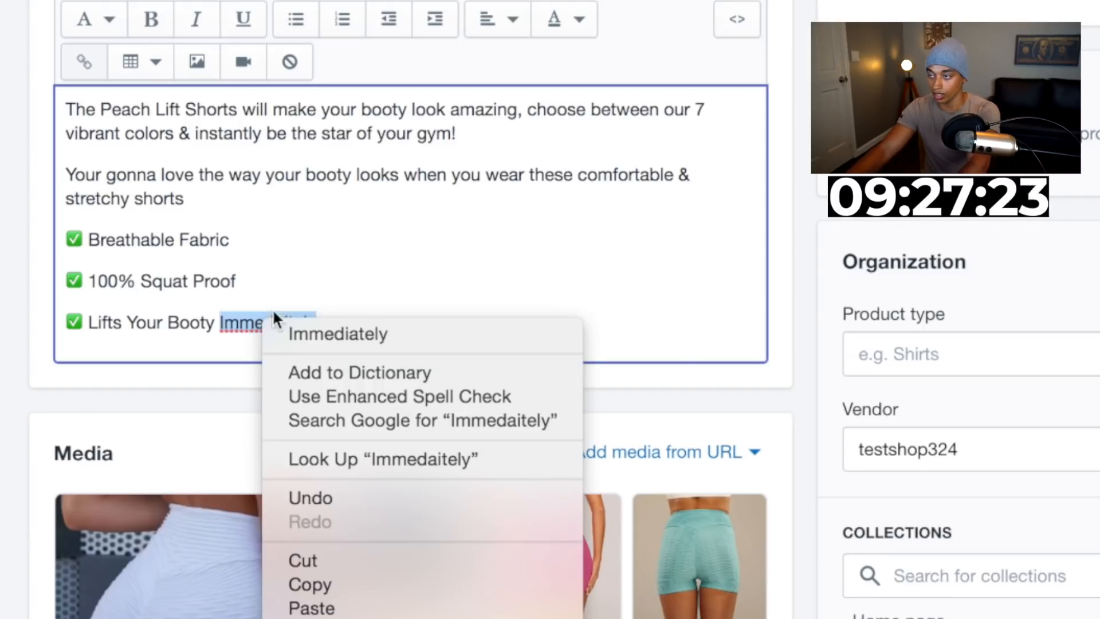
left_click(311, 331)
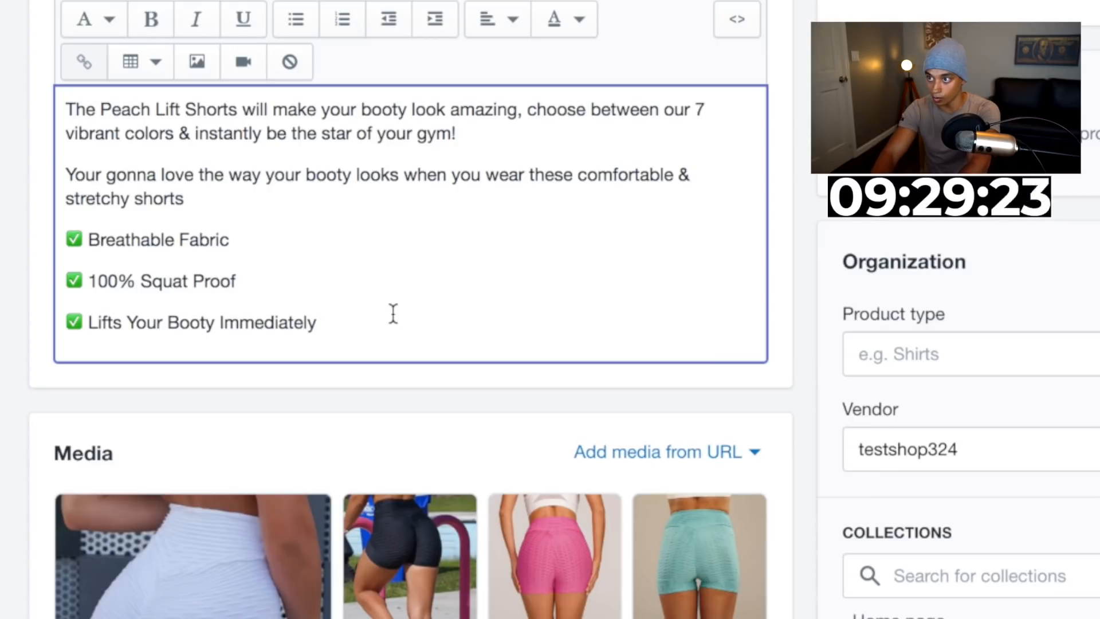
Add a fourth check-mark bullet on a new line reading High Waisted Design
key("Return")
type("✅ Breathable Fabric")
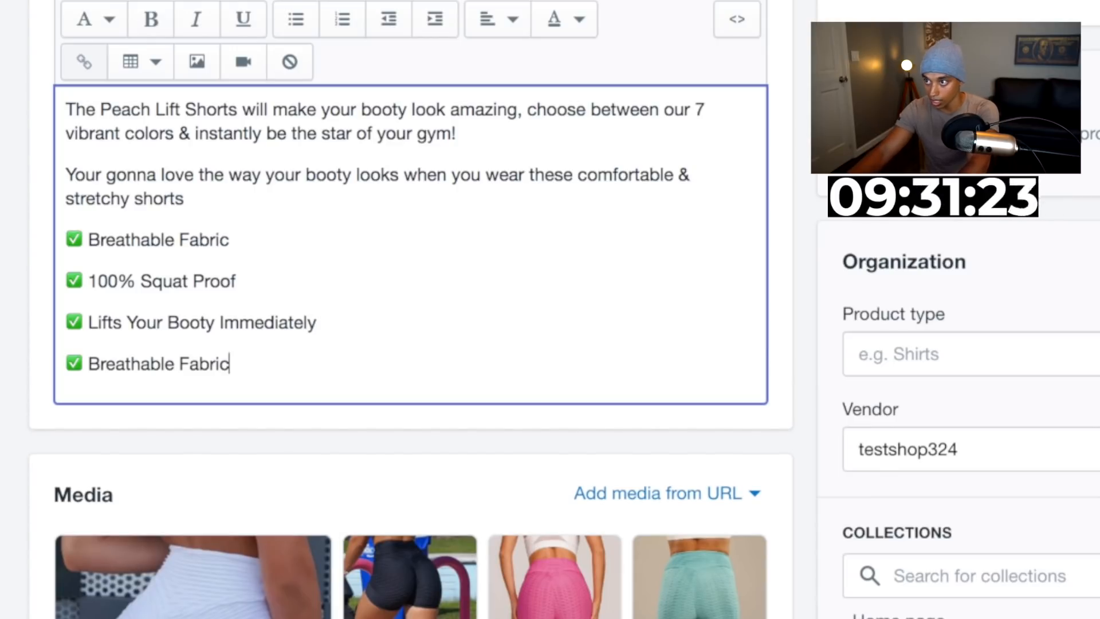
left_click_drag(232, 366, 90, 364)
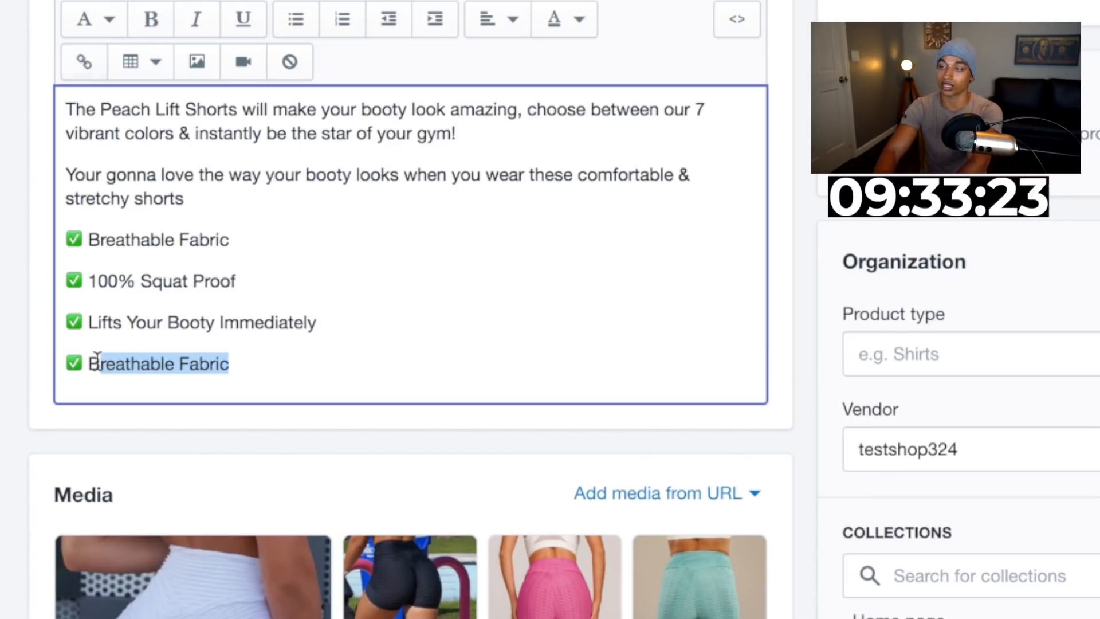
key("BackSpace")
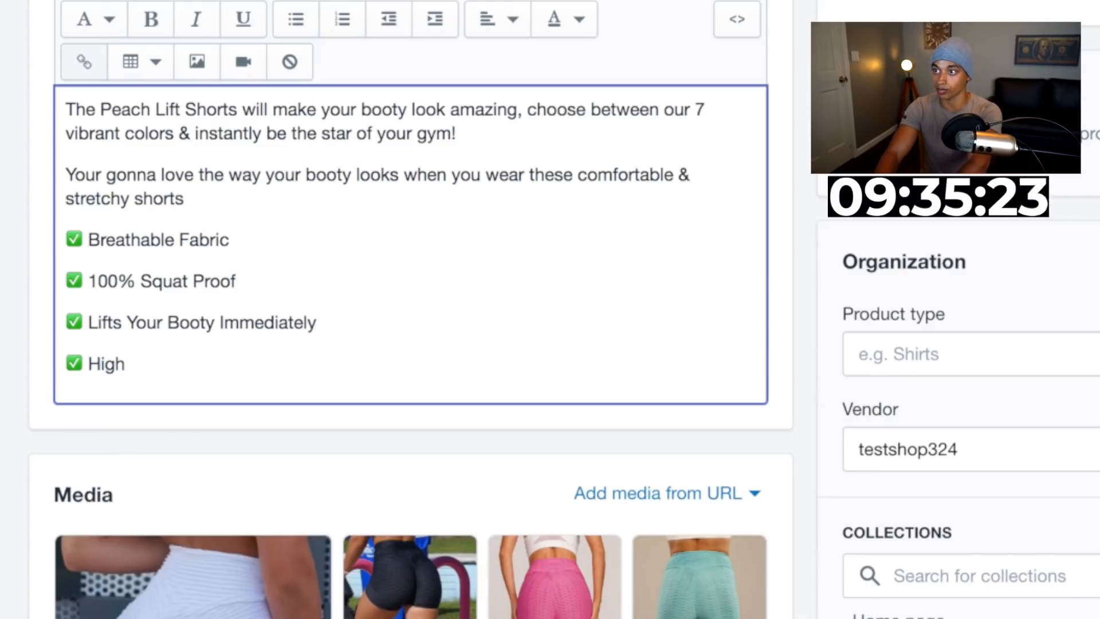
type("High Waisted Design")
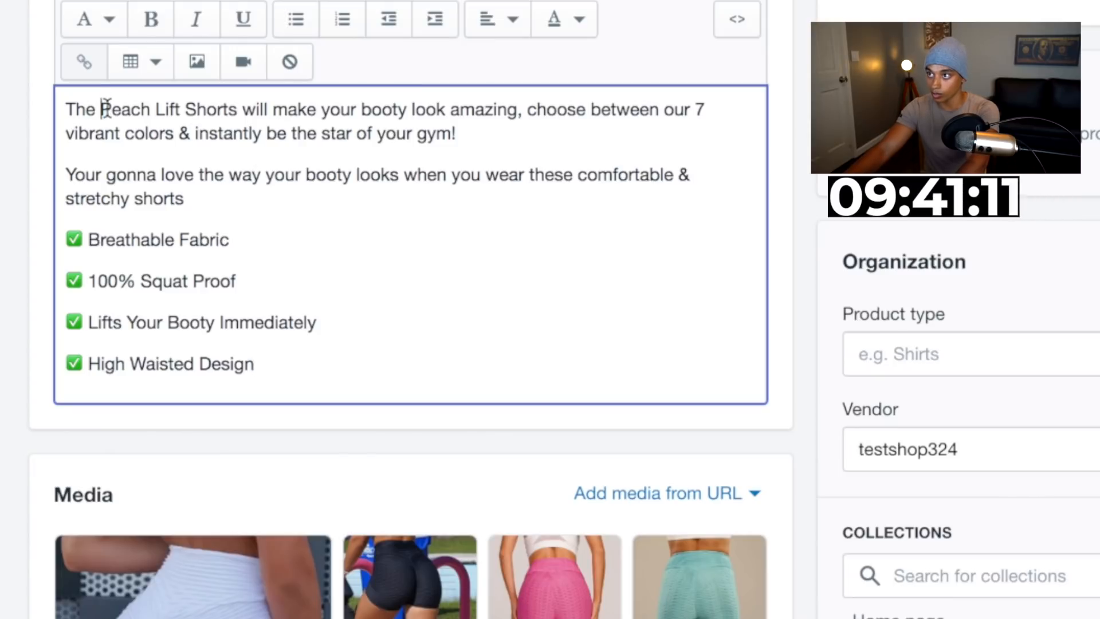
Make the words Peach Lift Shorts in the first sentence bold
left_click_drag(102, 109, 256, 118)
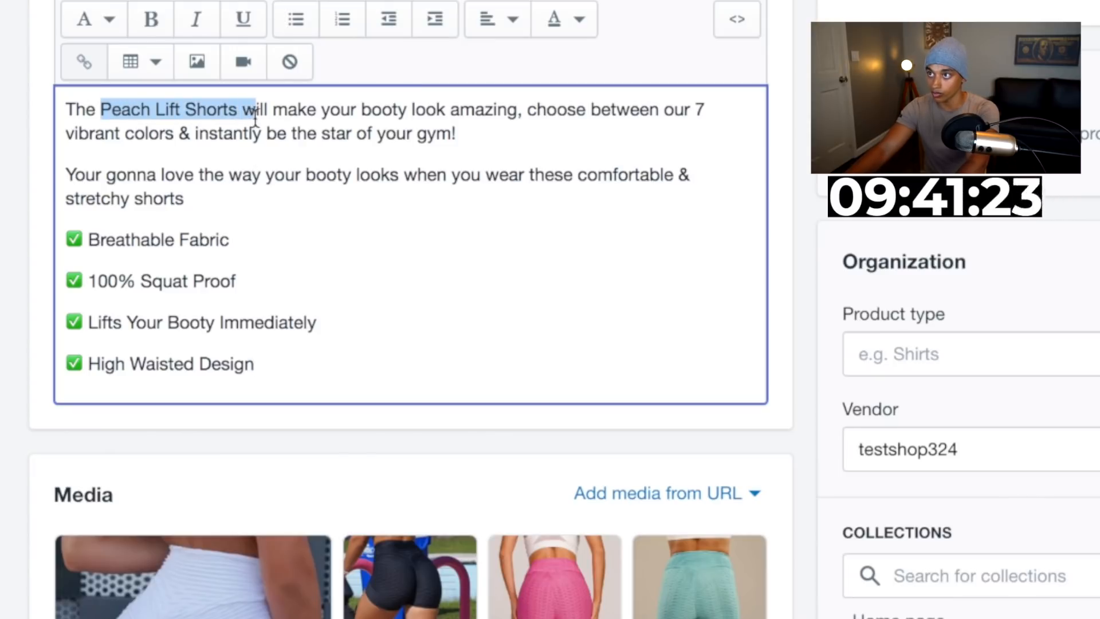
left_click(157, 26)
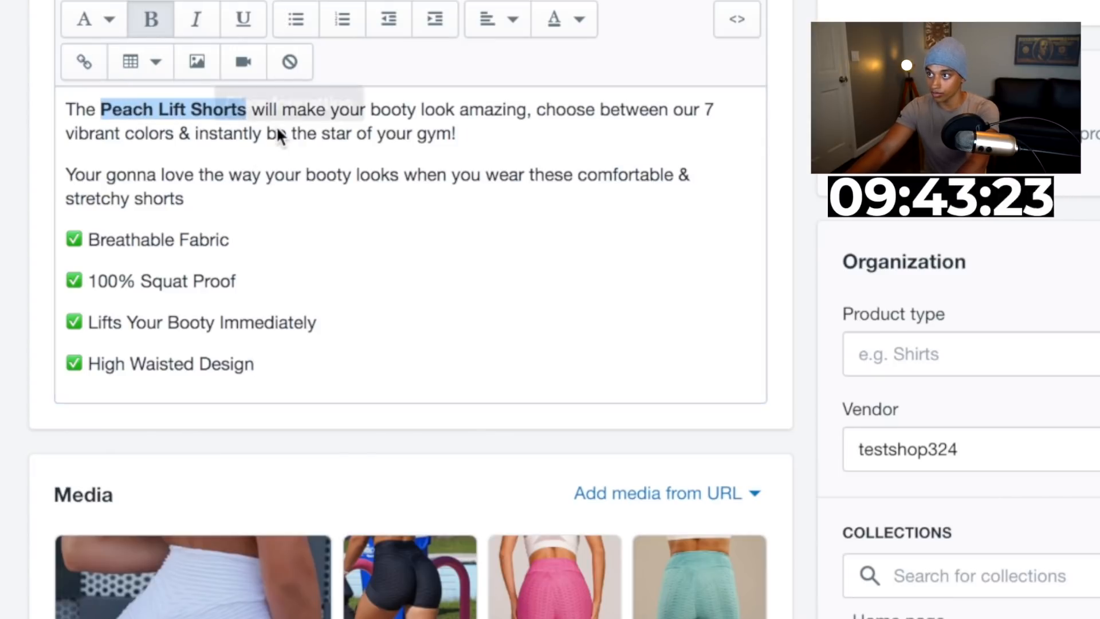
left_click(250, 204)
Browse the AliExpress product photos and save the pink shorts back-view image to Downloads
scroll(334, 299, "down", 2)
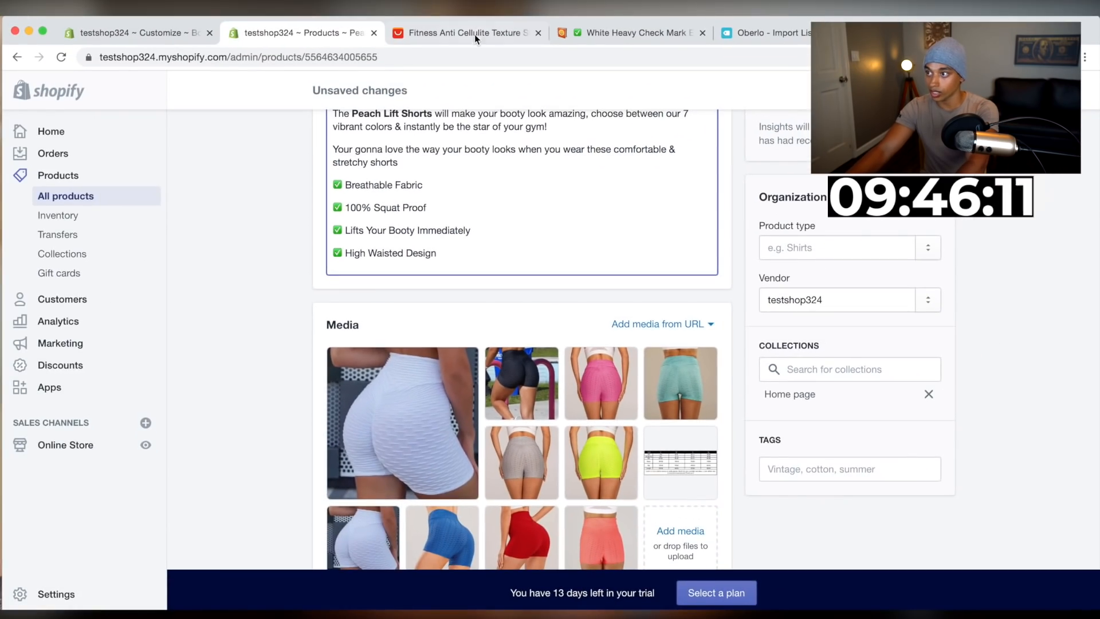
left_click(474, 35)
scroll(693, 390, "down", 15)
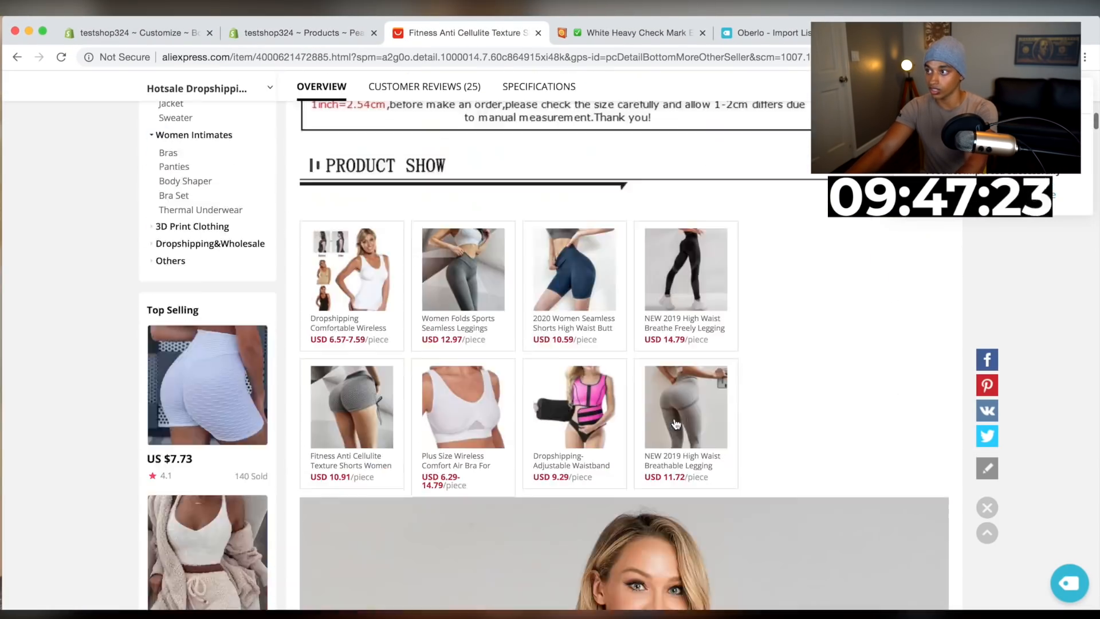
scroll(674, 420, "down", 3)
scroll(674, 422, "down", 15)
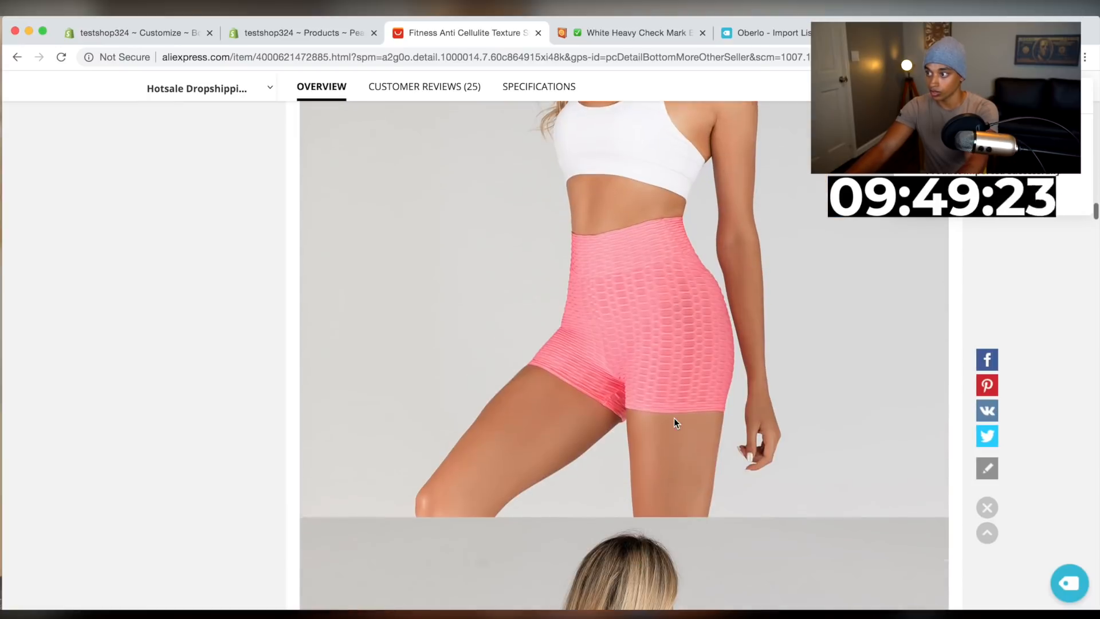
scroll(674, 422, "down", 15)
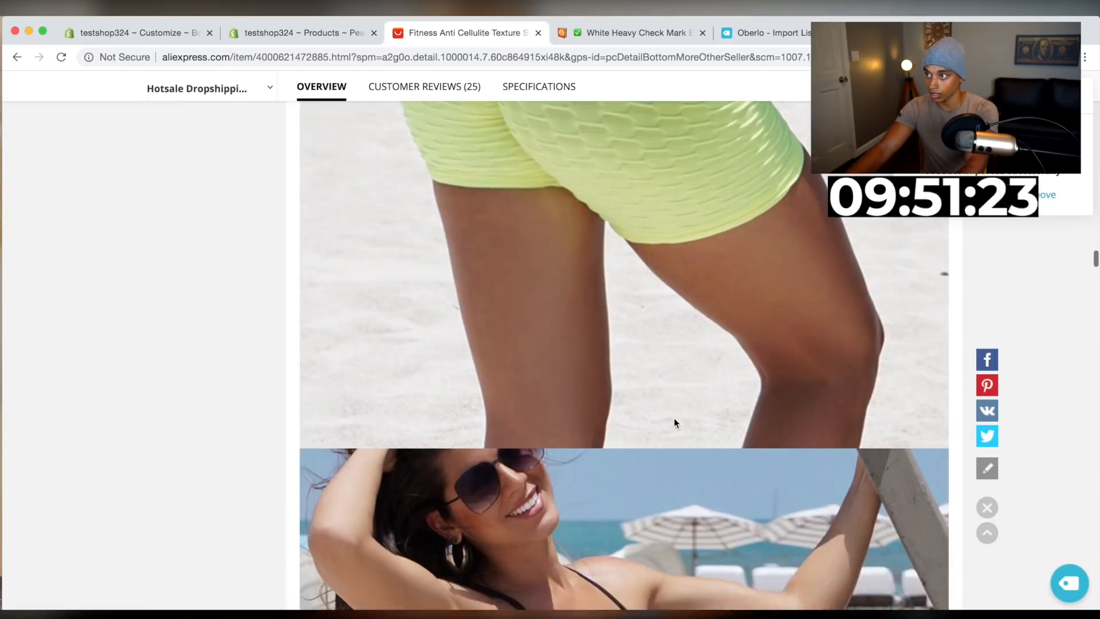
scroll(675, 423, "down", 15)
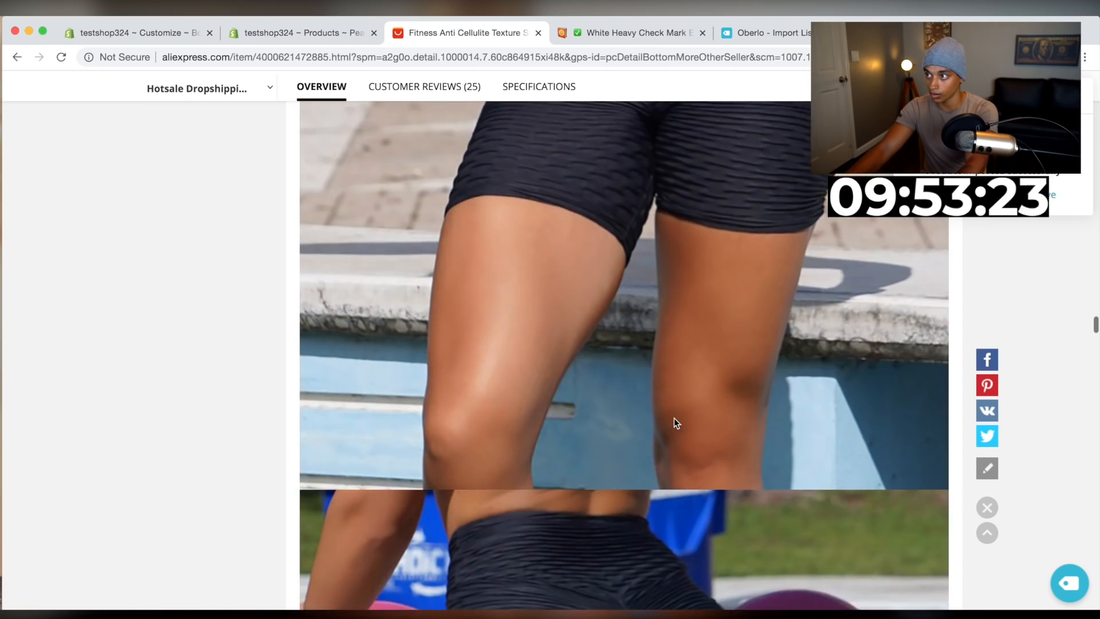
scroll(673, 418, "down", 15)
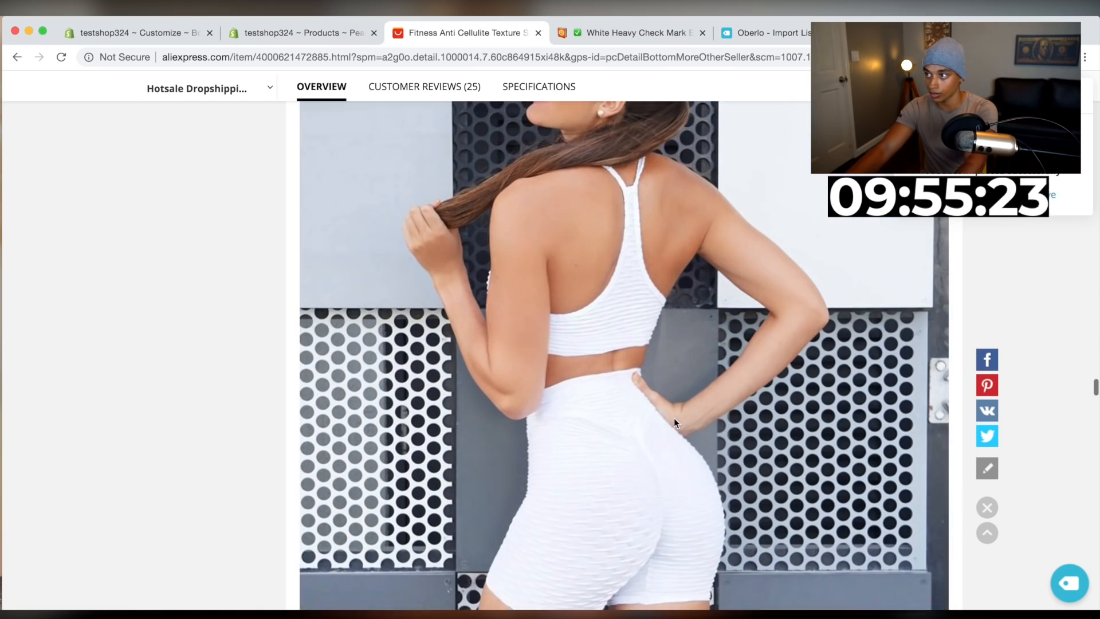
scroll(673, 422, "down", 10)
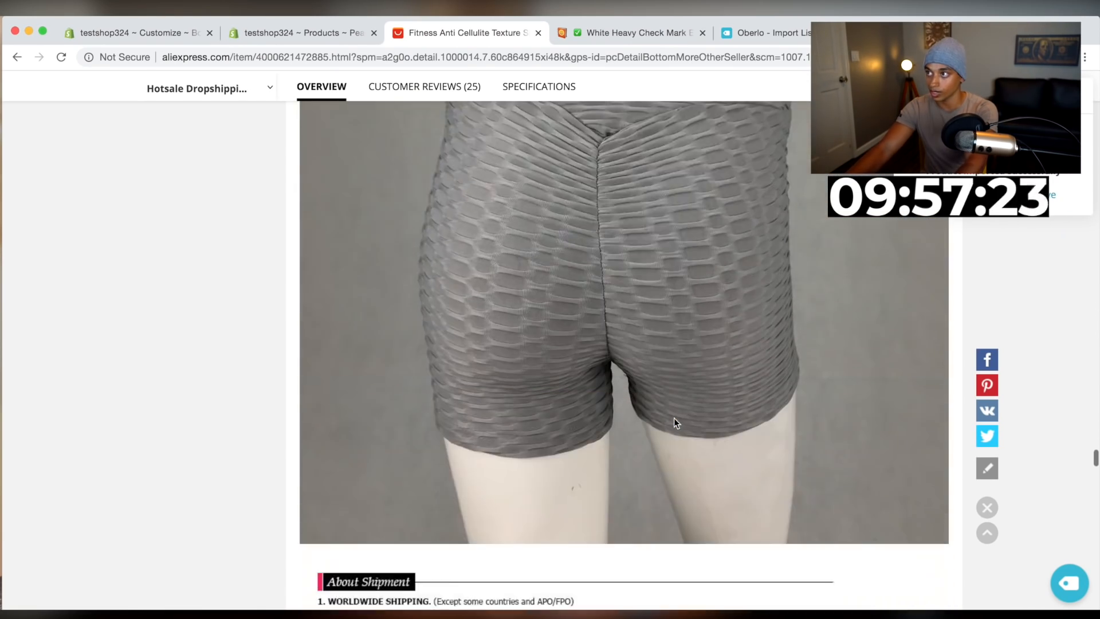
scroll(674, 423, "up", 20)
scroll(673, 423, "up", 15)
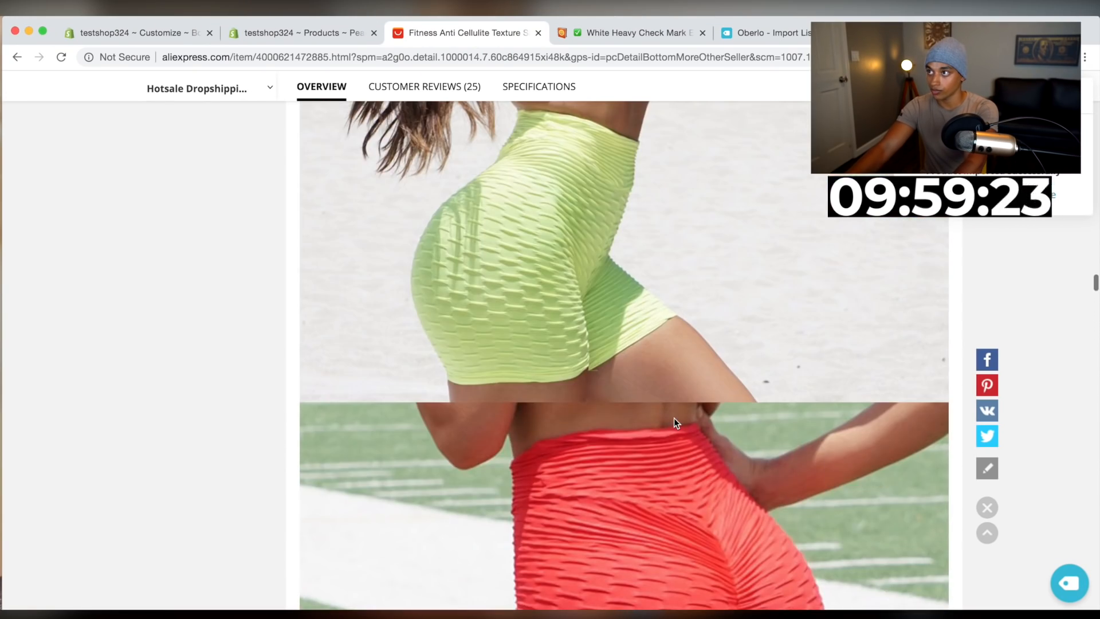
scroll(674, 422, "up", 5)
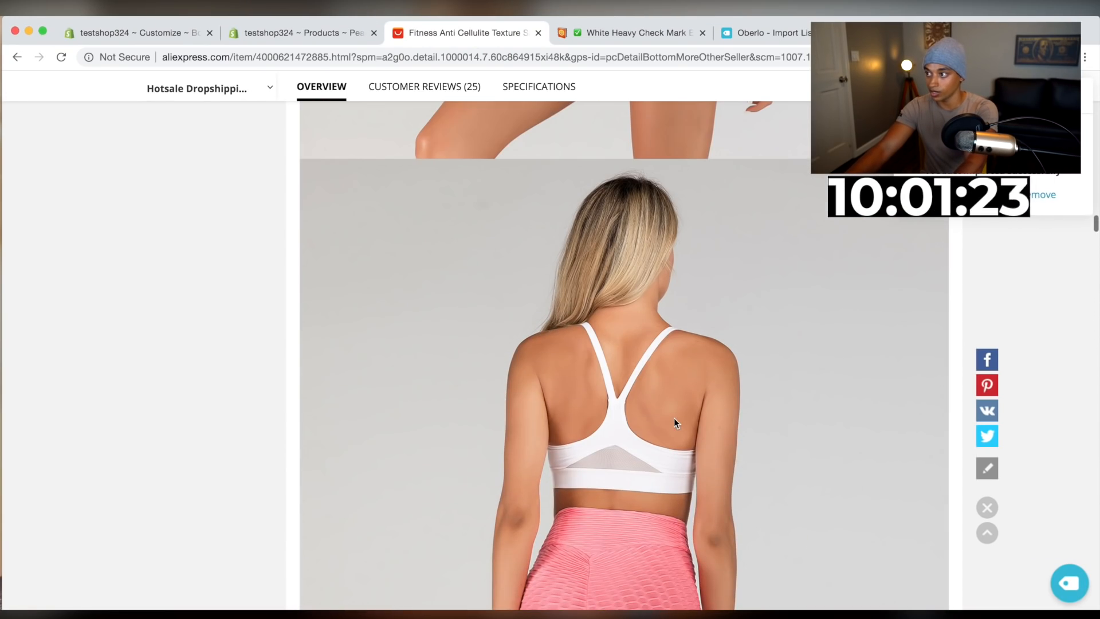
right_click(667, 413)
left_click(685, 435)
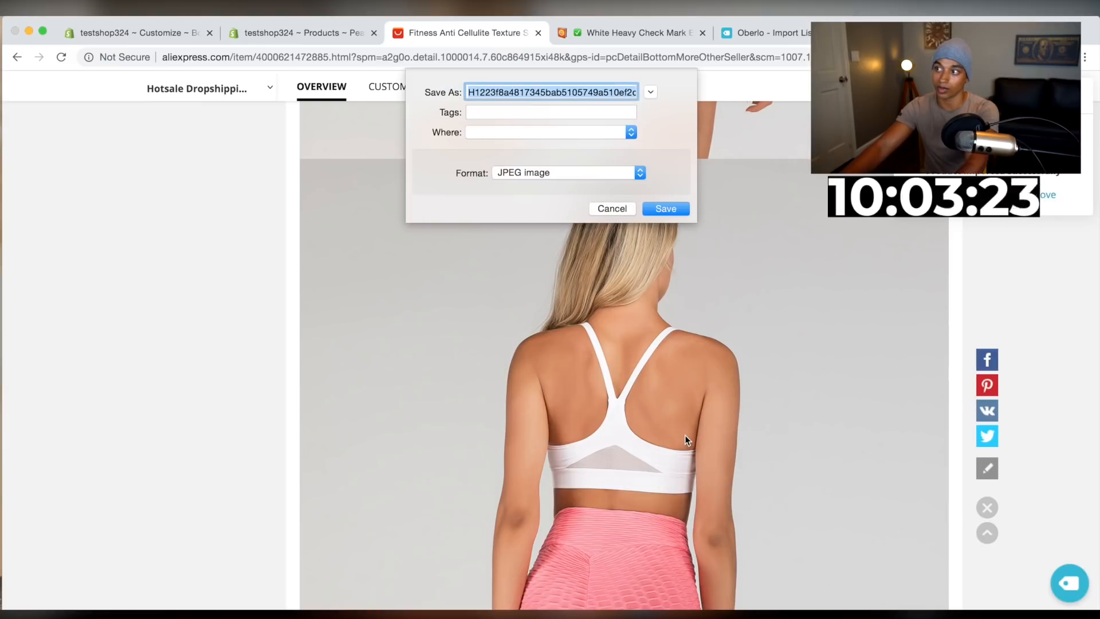
key("Return")
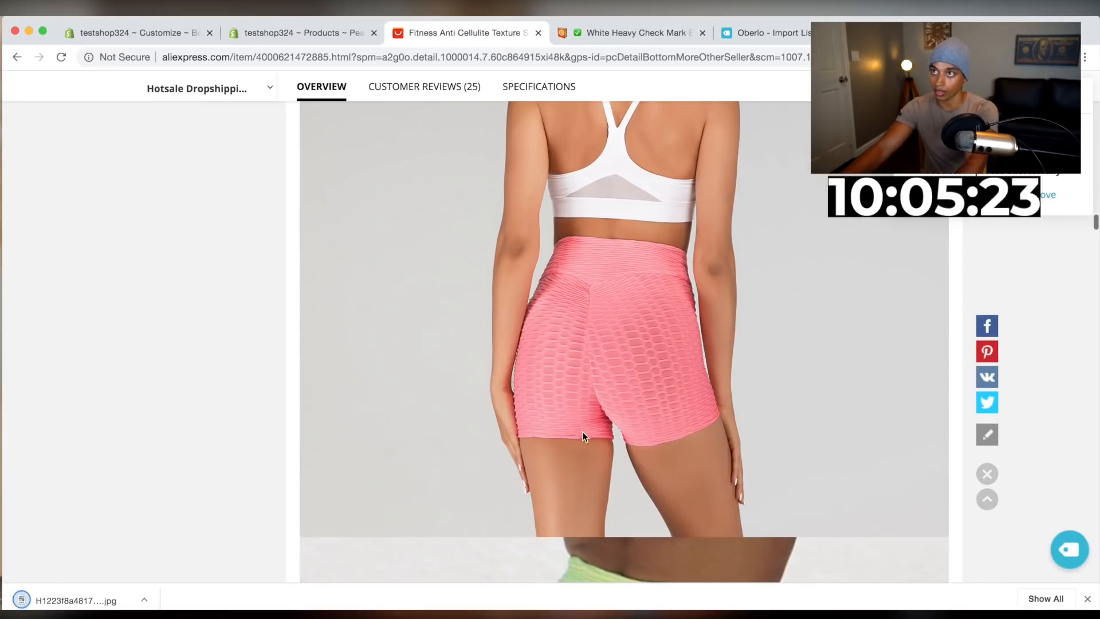
Start a new line at the end of the description and upload a downloaded shorts photo to insert as an image
left_click(267, 29)
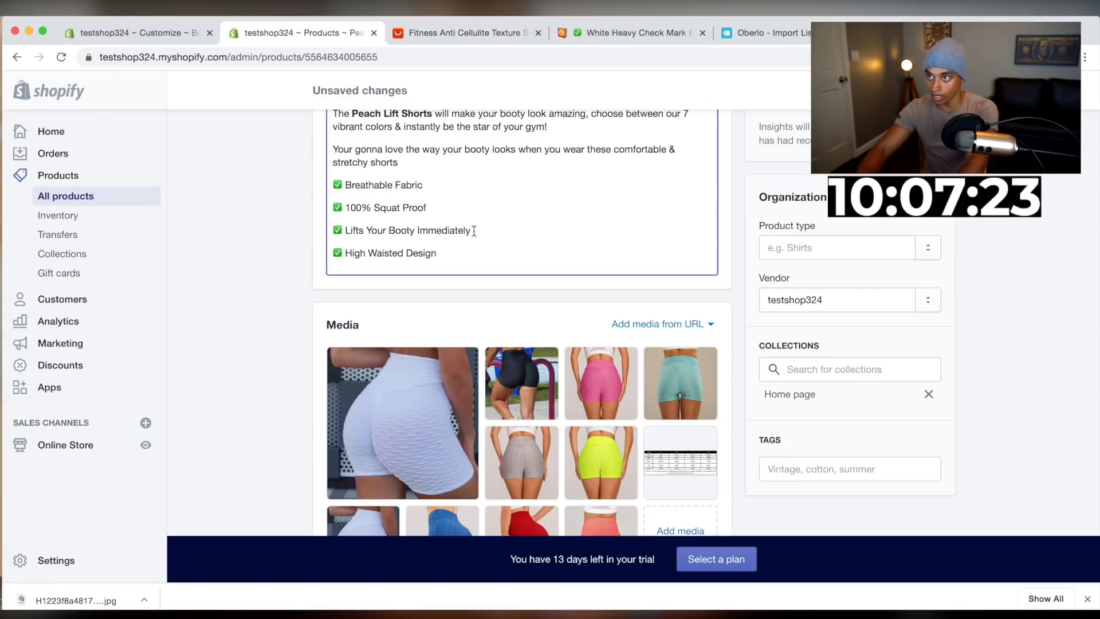
key("Return")
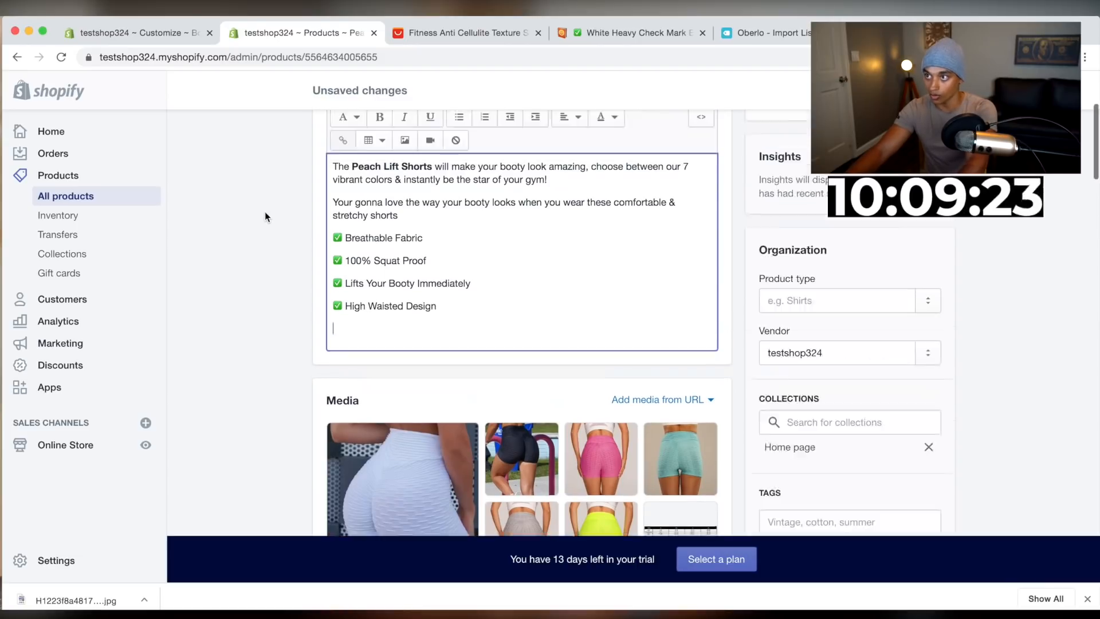
scroll(264, 211, "up", 5)
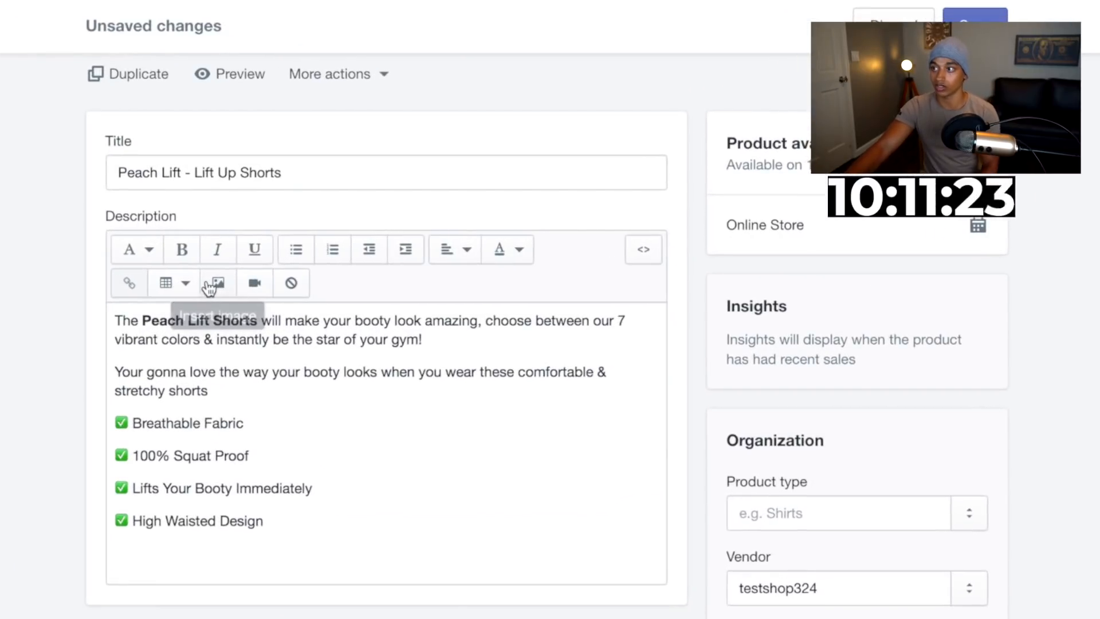
left_click(398, 270)
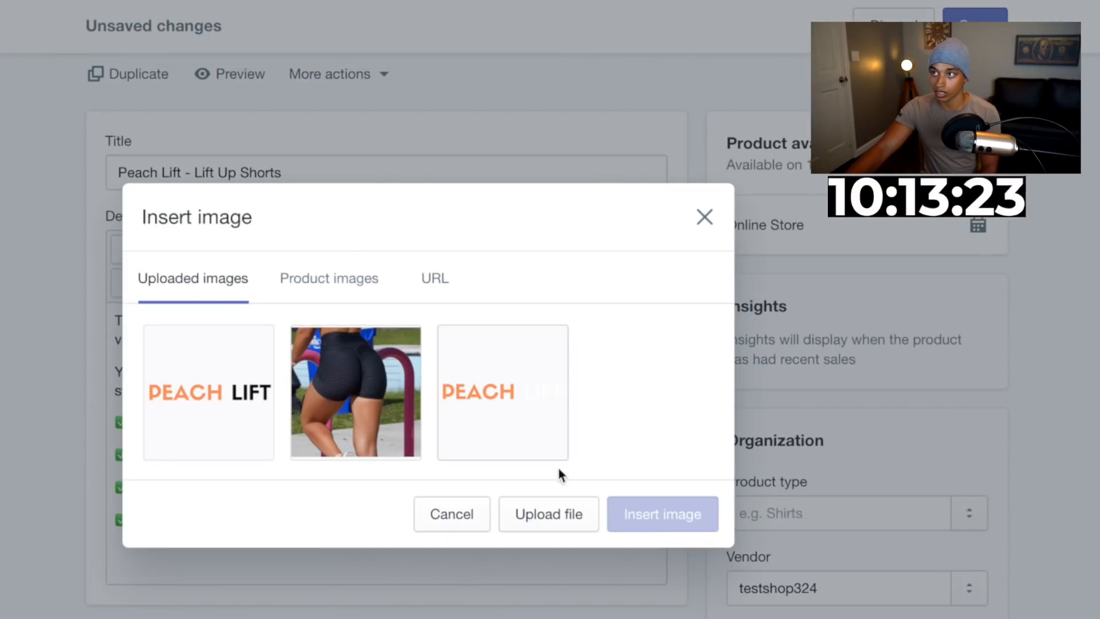
left_click(552, 517)
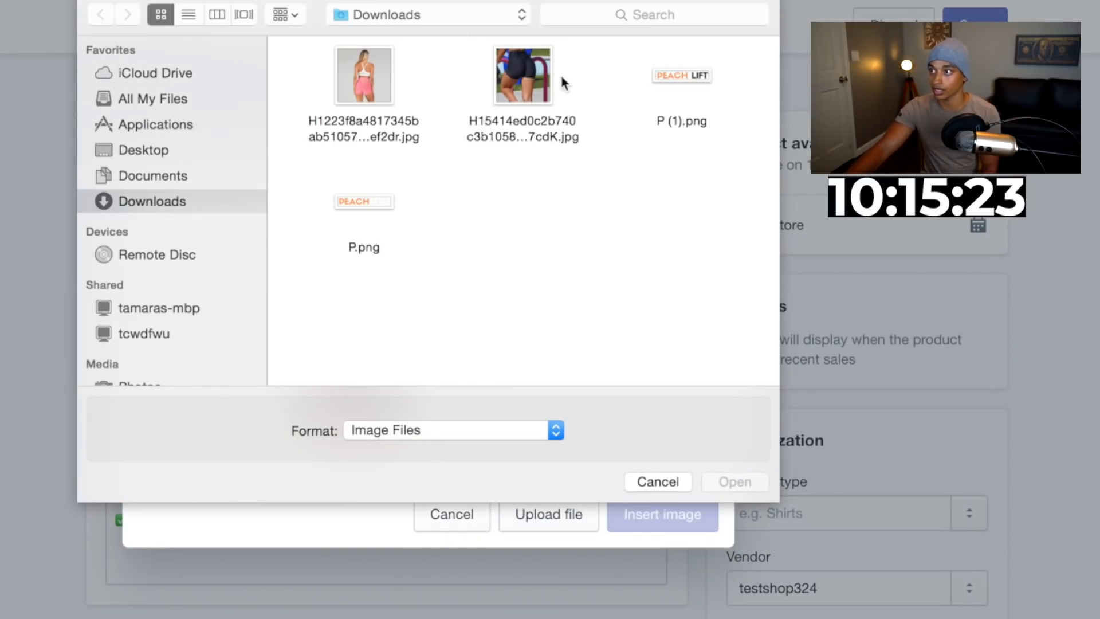
double_click(521, 86)
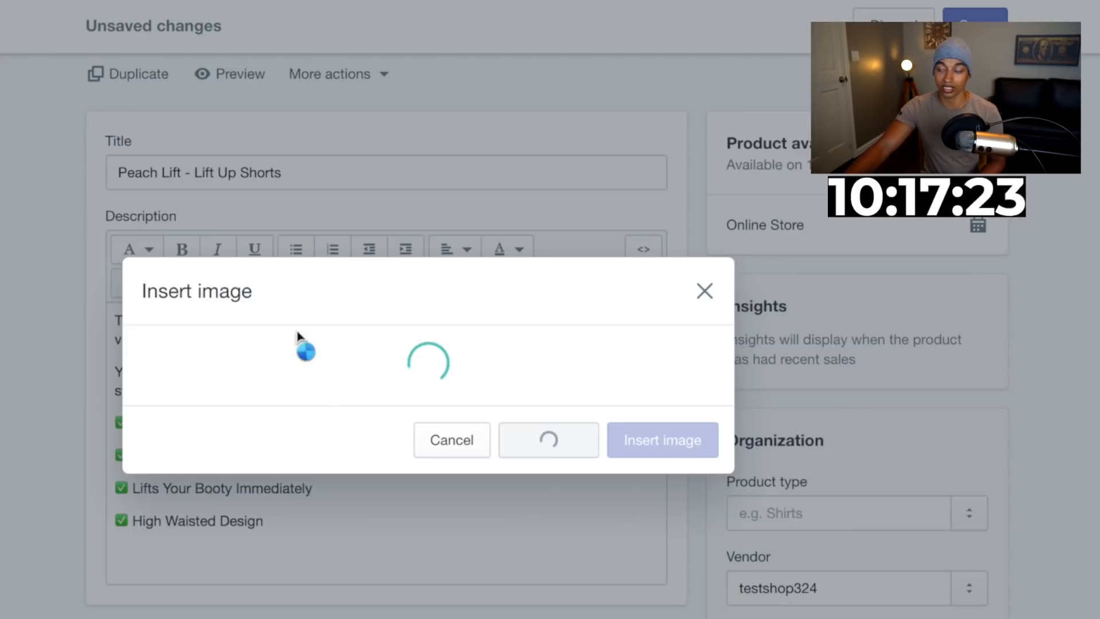
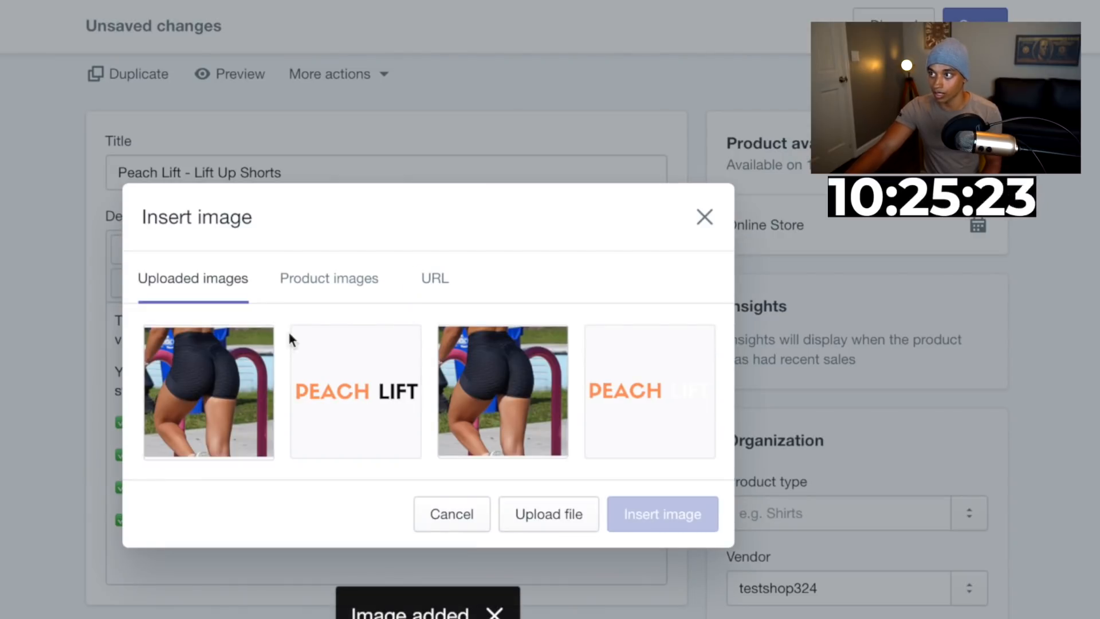
Upload the pink shorts back-view photo from Downloads and insert it into the description
left_click(549, 514)
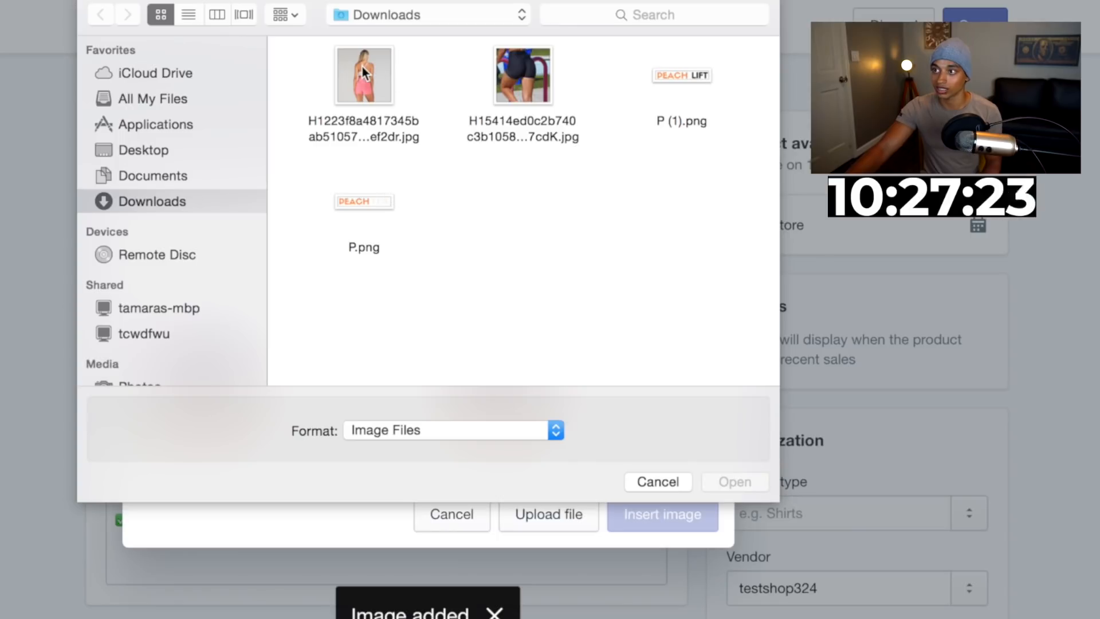
double_click(362, 67)
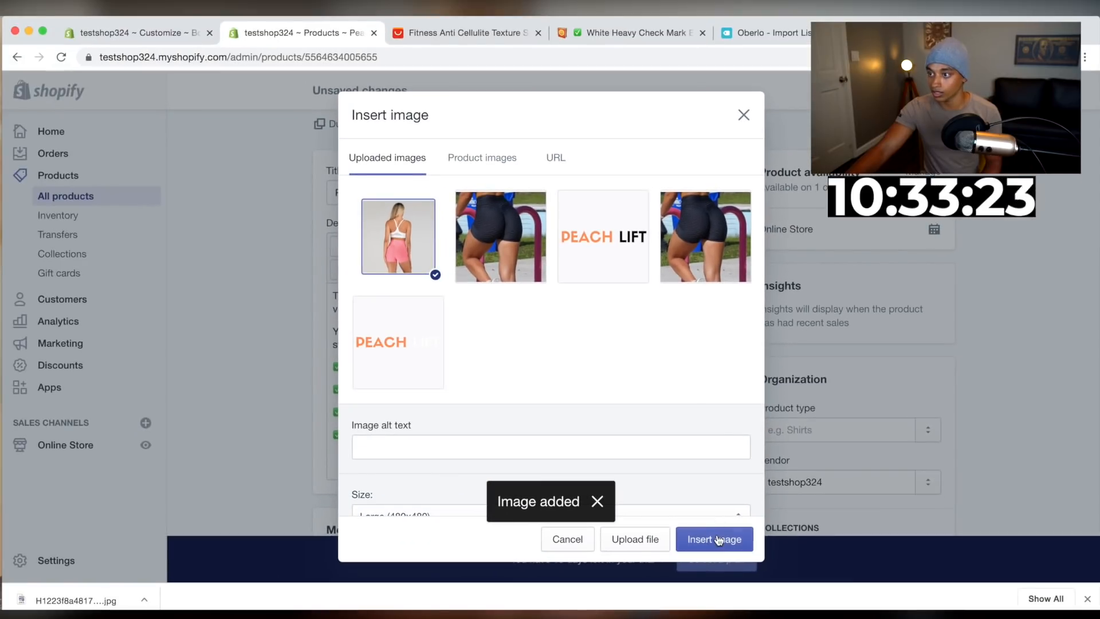
scroll(659, 454, "down", 1)
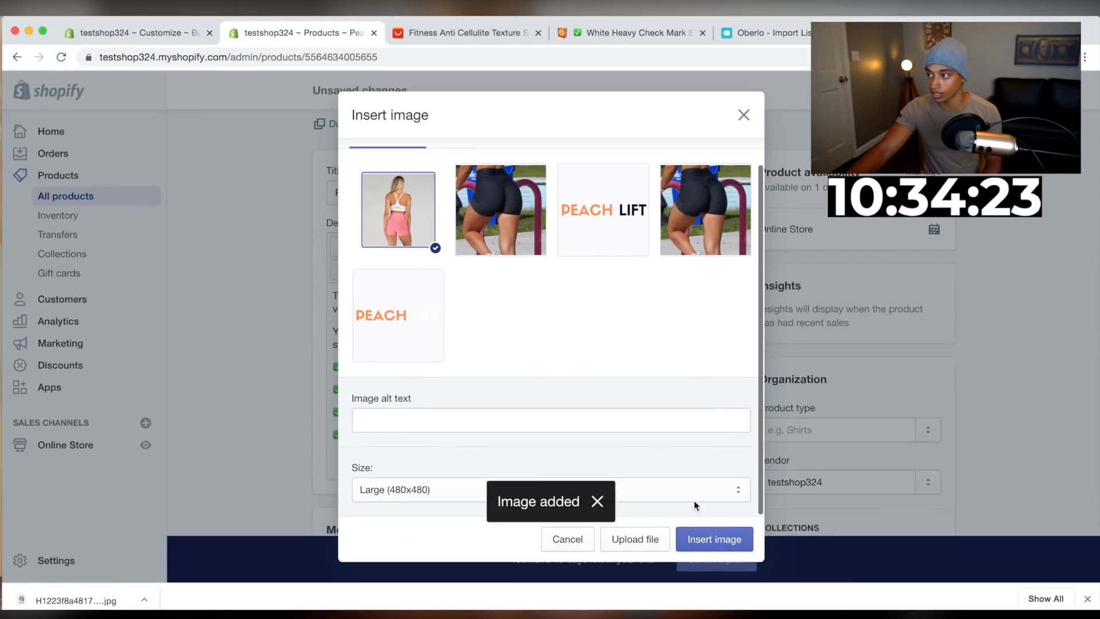
left_click(739, 544)
Center the inserted pink shorts photo in the description
scroll(623, 428, "down", 3)
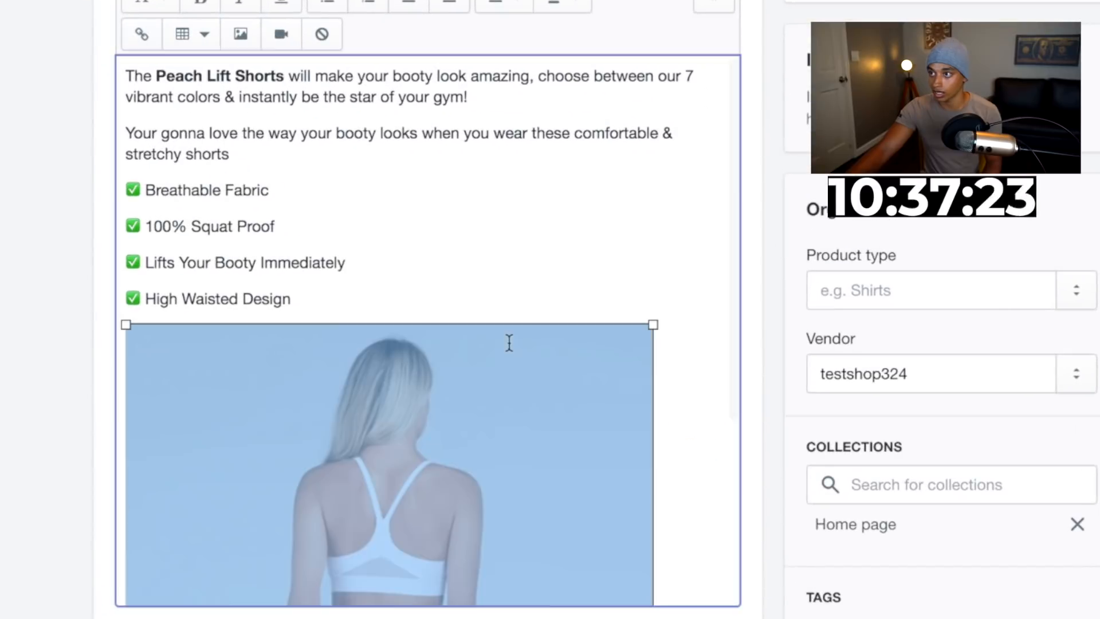
left_click(779, 144)
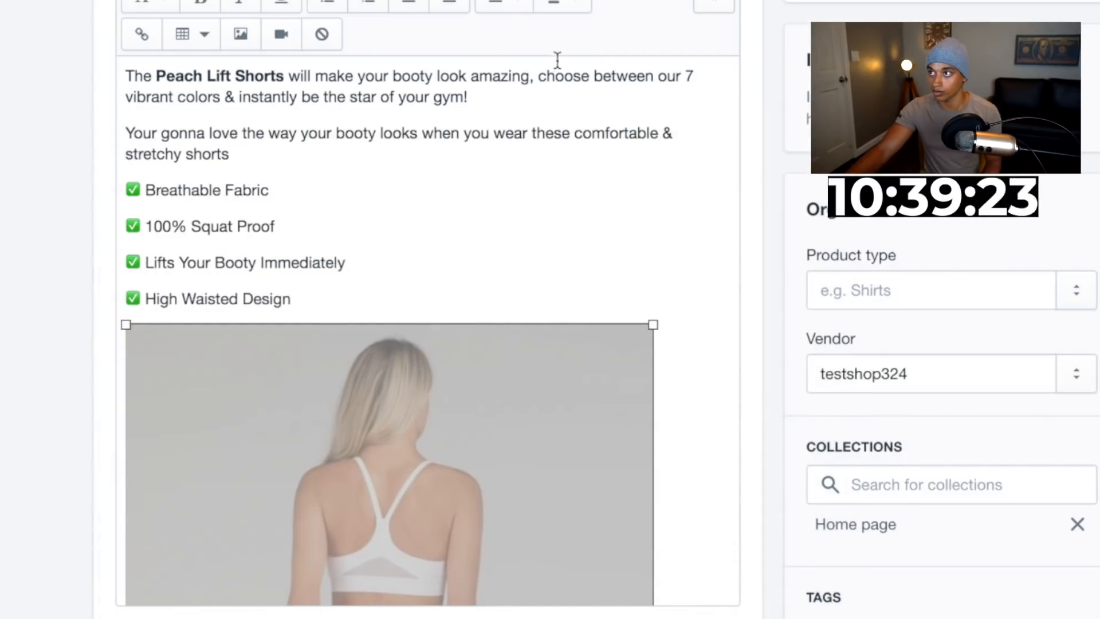
left_click(514, 14)
left_click(508, 91)
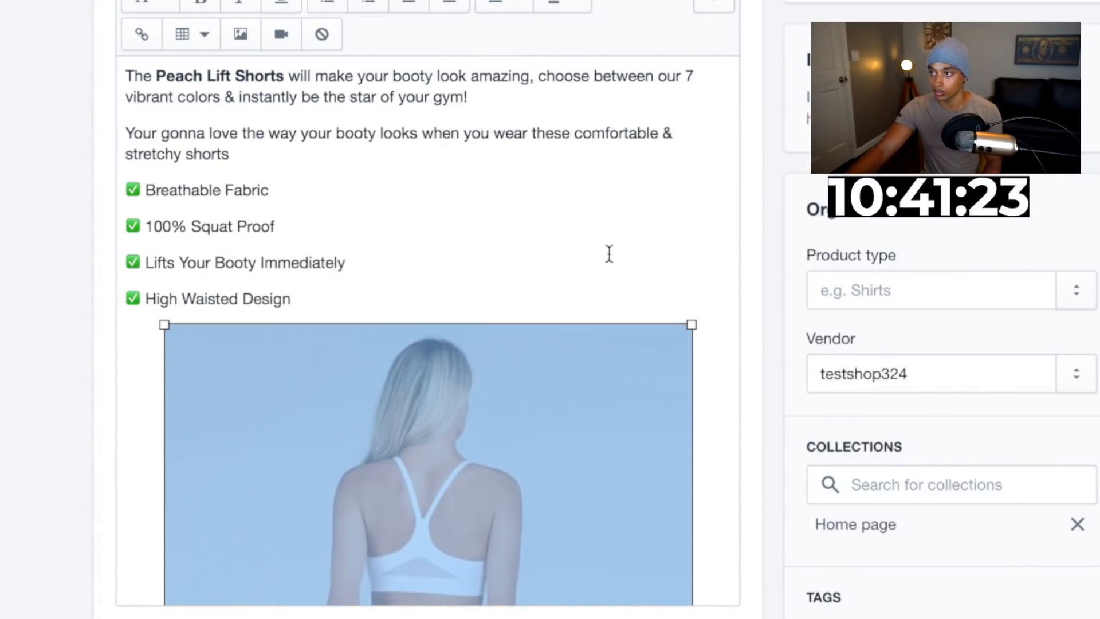
left_click(518, 258)
scroll(407, 289, "down", 5)
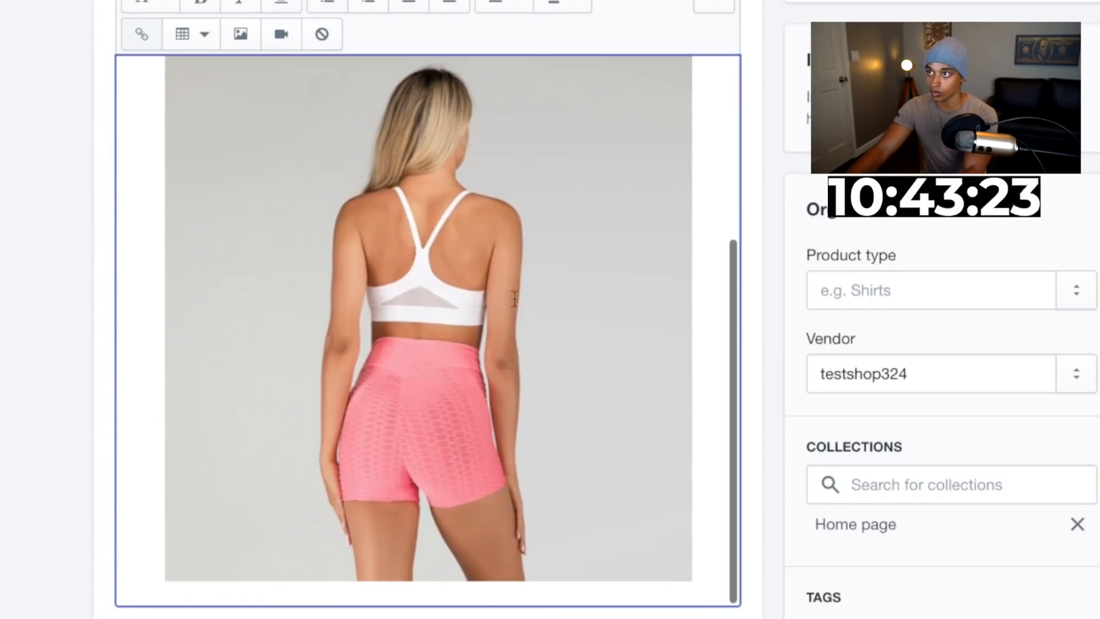
scroll(561, 303, "up", 5)
scroll(676, 471, "down", 5)
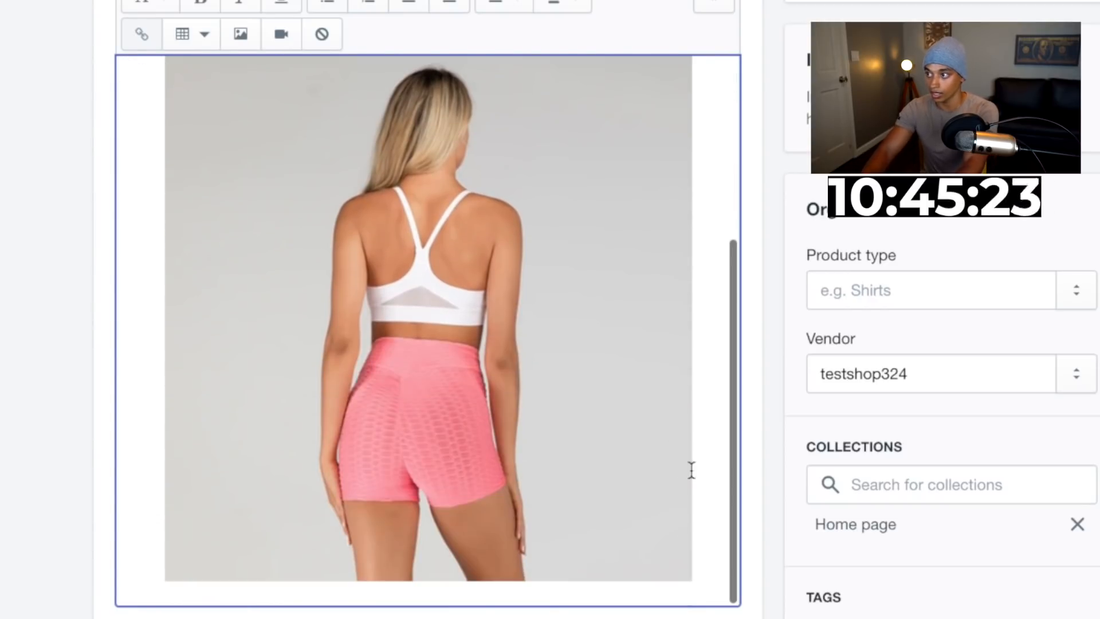
Add a line reading Size Guide below the photo and format it as a heading
key("Return")
key("Return")
type("Si")
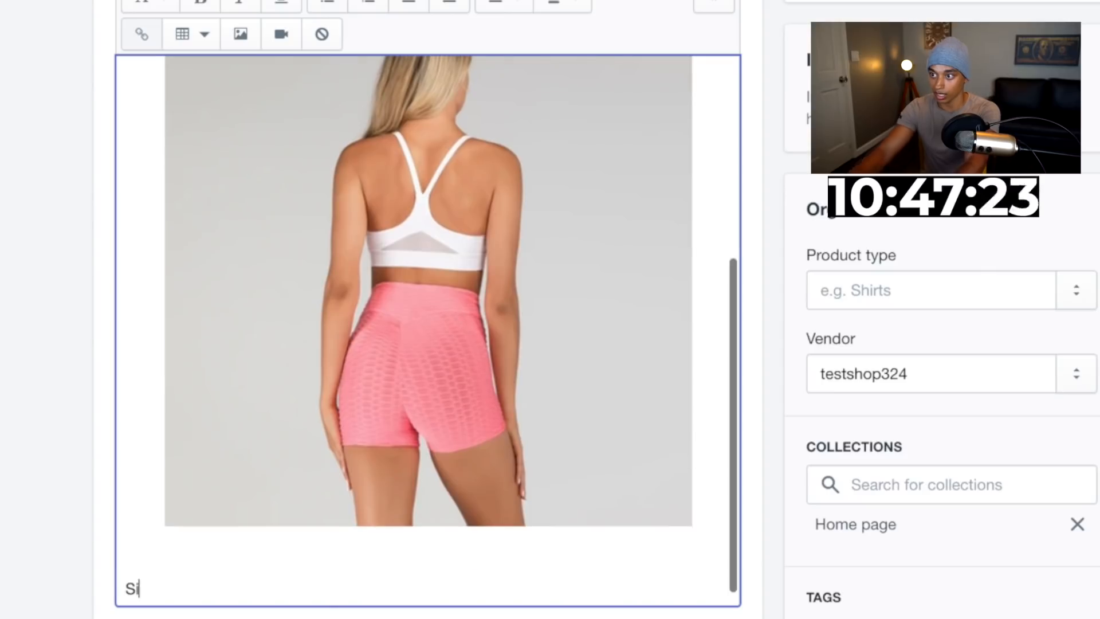
type("ze Guide")
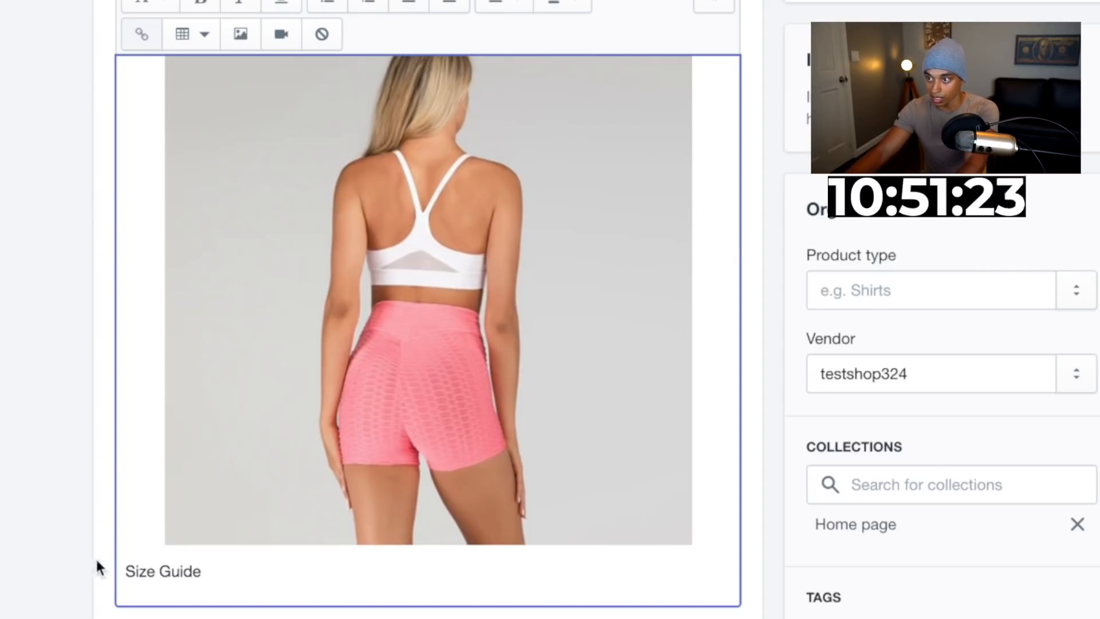
scroll(53, 452, "up", 6)
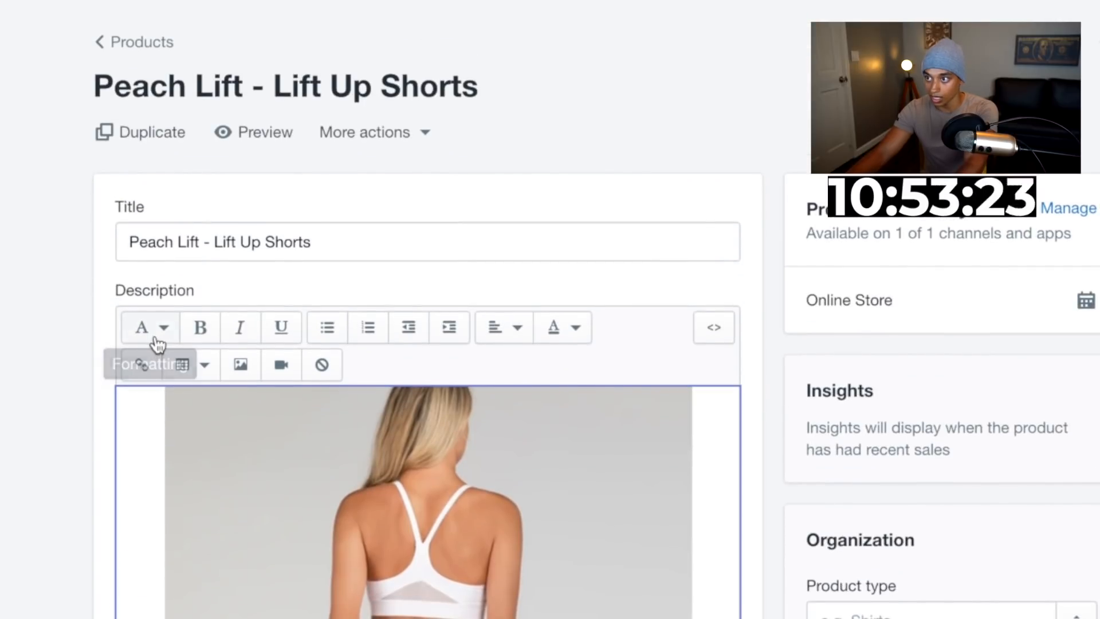
left_click(150, 328)
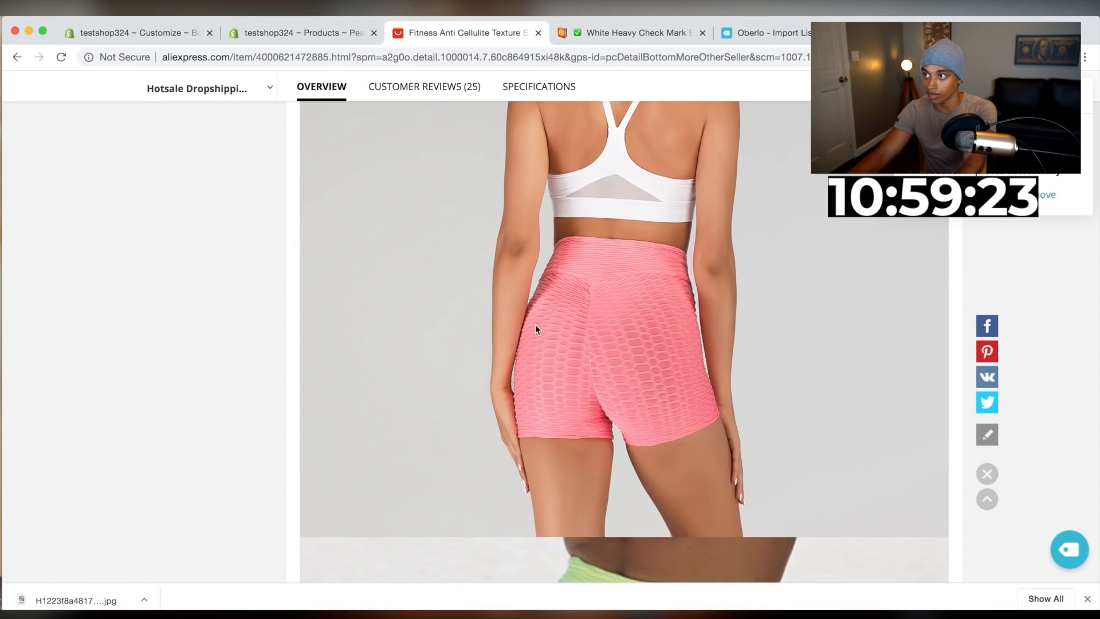
Save the size chart image from the AliExpress product page to Downloads
scroll(531, 360, "up", 20)
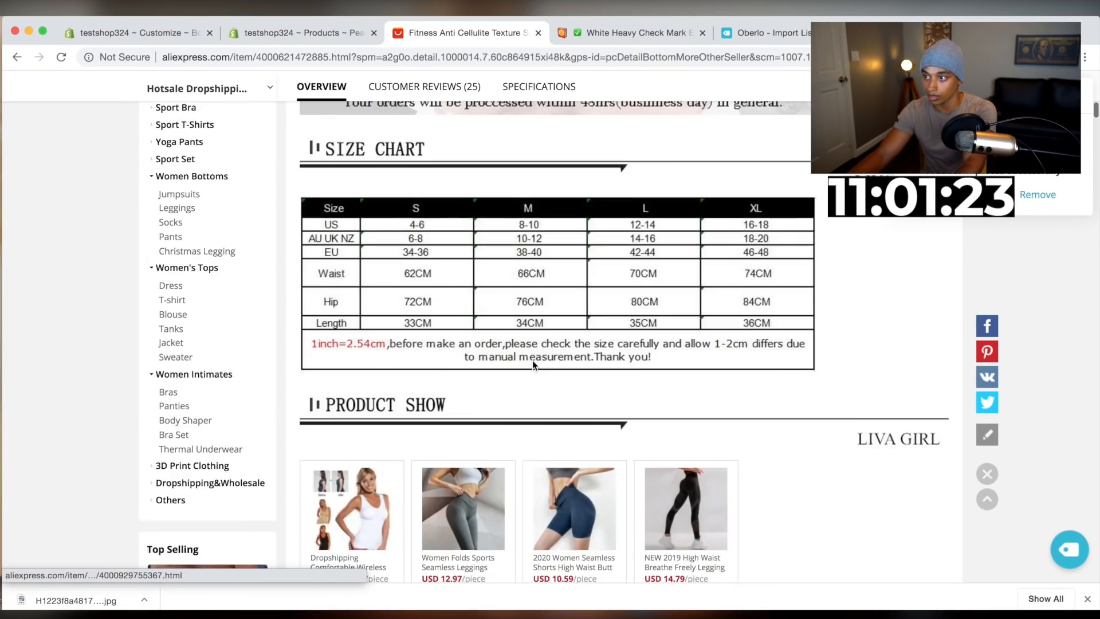
scroll(532, 359, "down", 5)
right_click(450, 475)
left_click(529, 492)
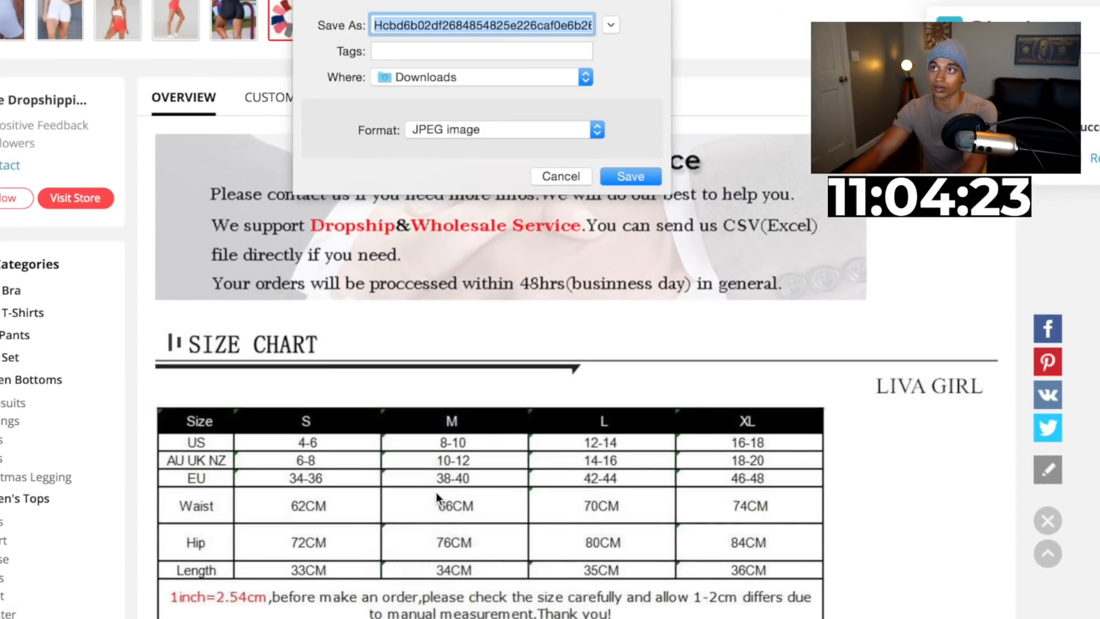
key("Return")
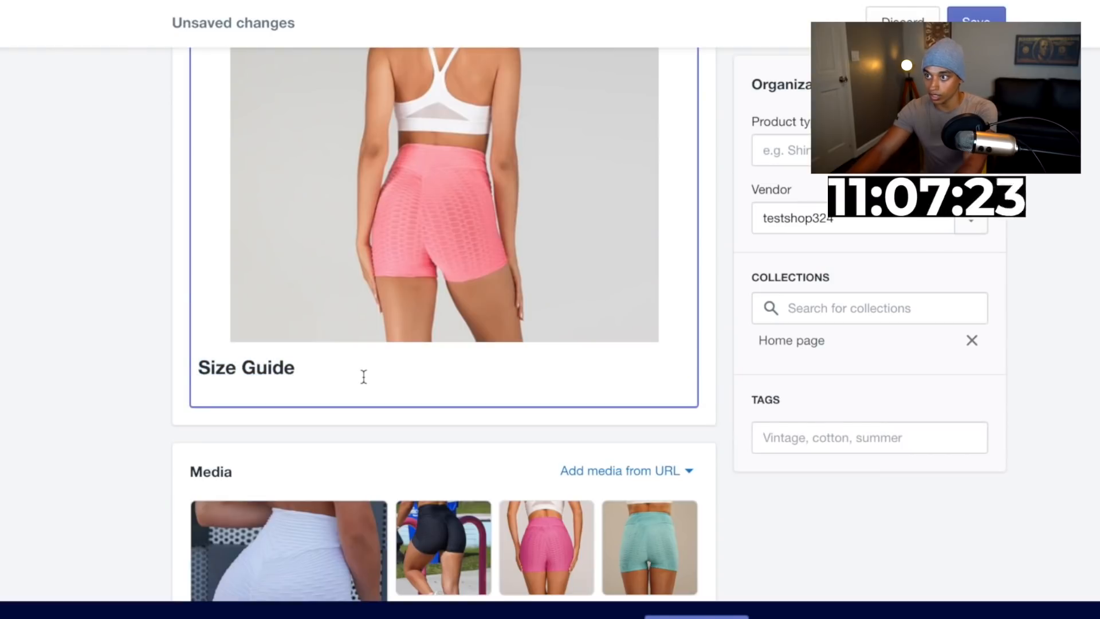
Center the Size Guide heading in the description
scroll(163, 336, "up", 7)
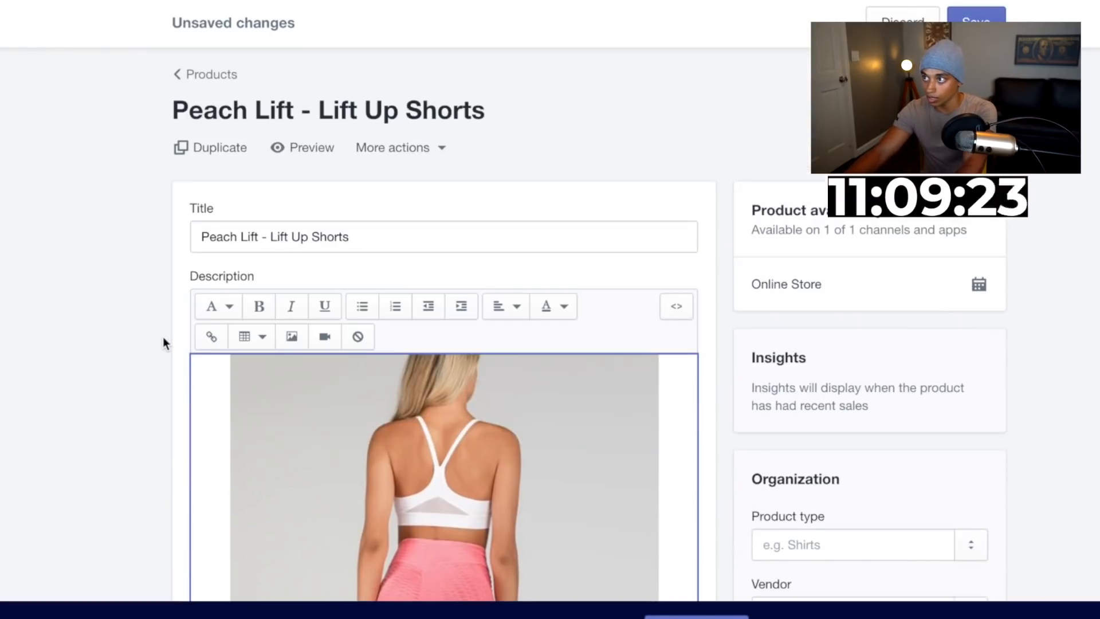
scroll(342, 253, "down", 2)
left_click(503, 190)
left_click(500, 264)
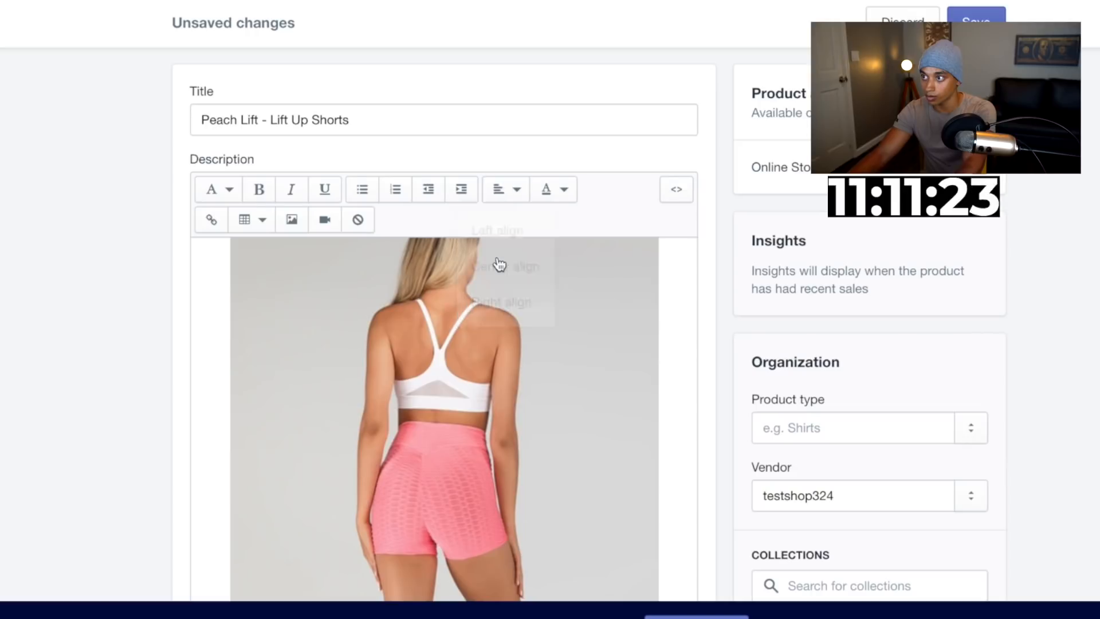
scroll(498, 261, "down", 5)
scroll(465, 333, "up", 1)
scroll(465, 332, "down", 1)
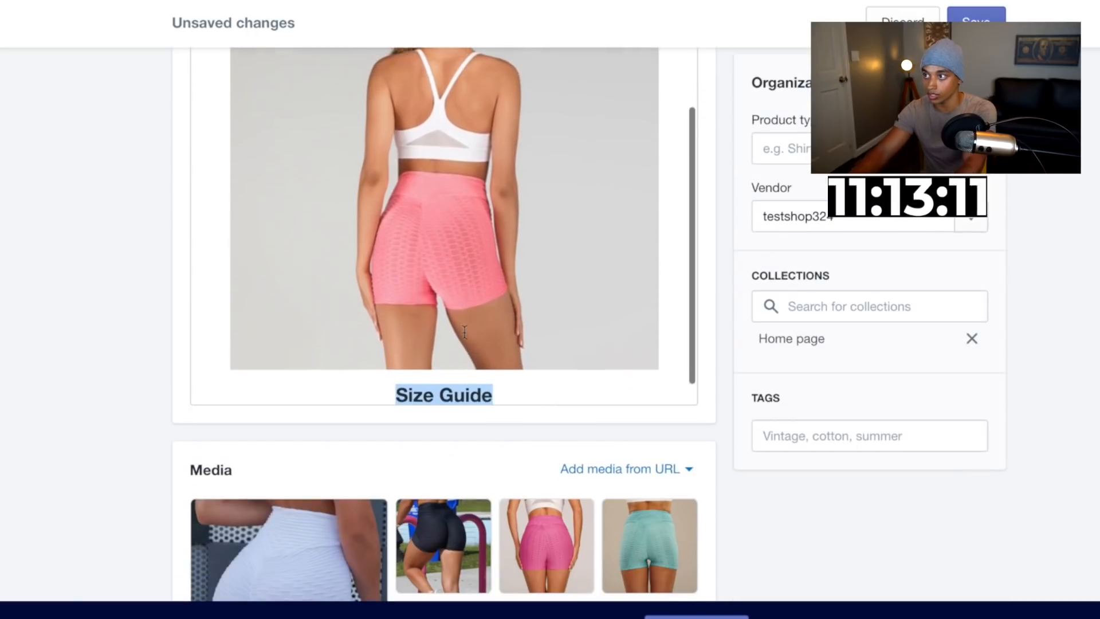
Start a new line after Size Guide and upload and insert the downloaded size chart image
left_click(538, 371)
key("Return")
scroll(532, 360, "up", 1)
scroll(523, 347, "up", 10)
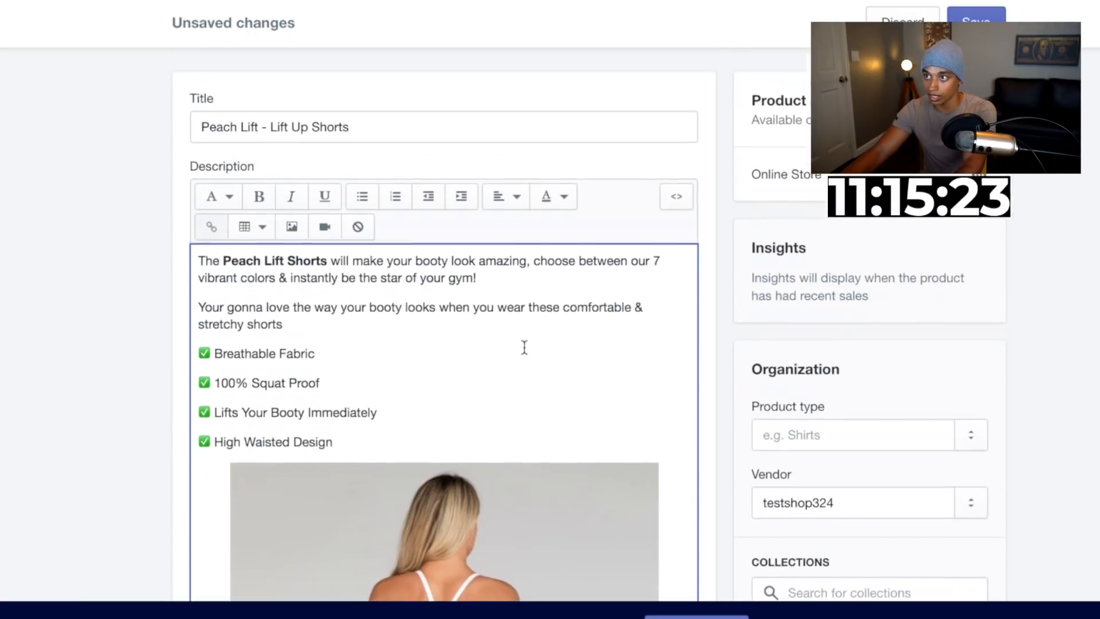
left_click(288, 264)
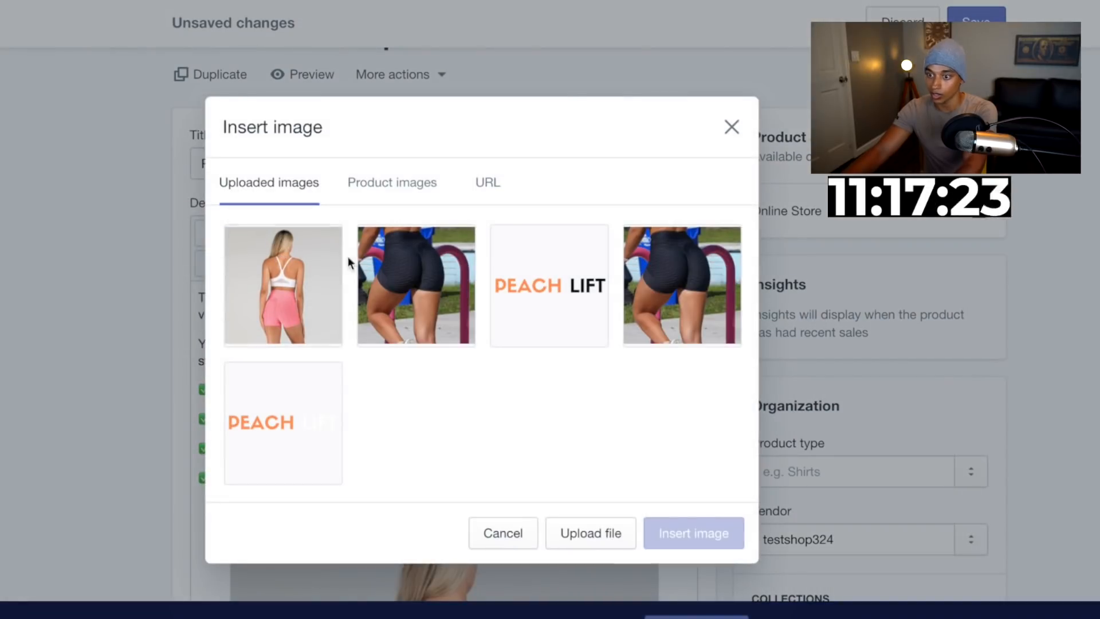
left_click(600, 523)
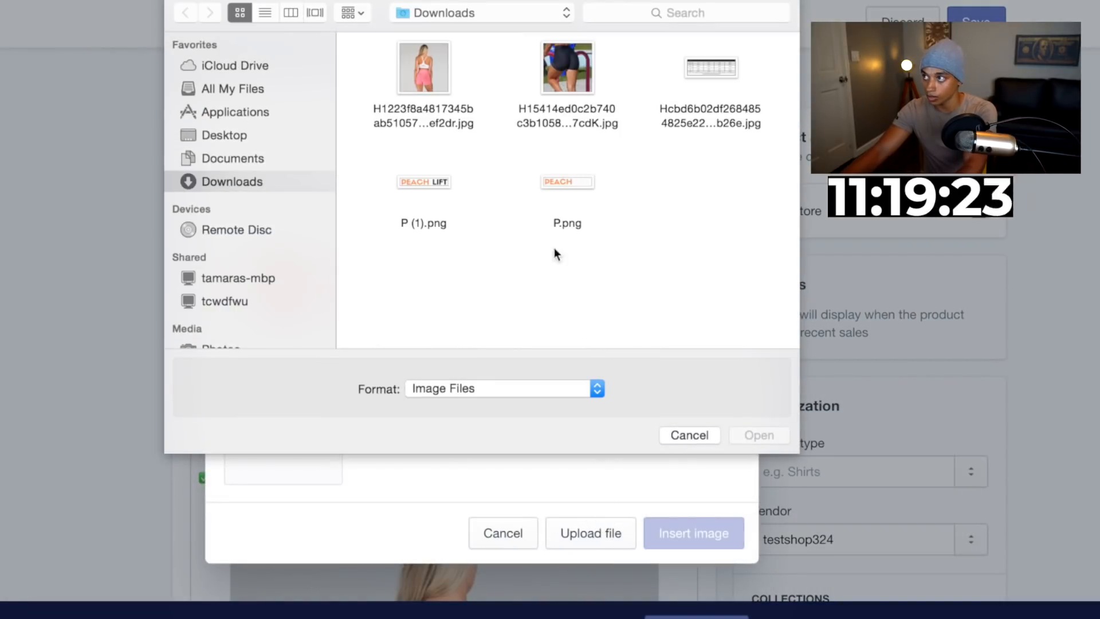
double_click(710, 68)
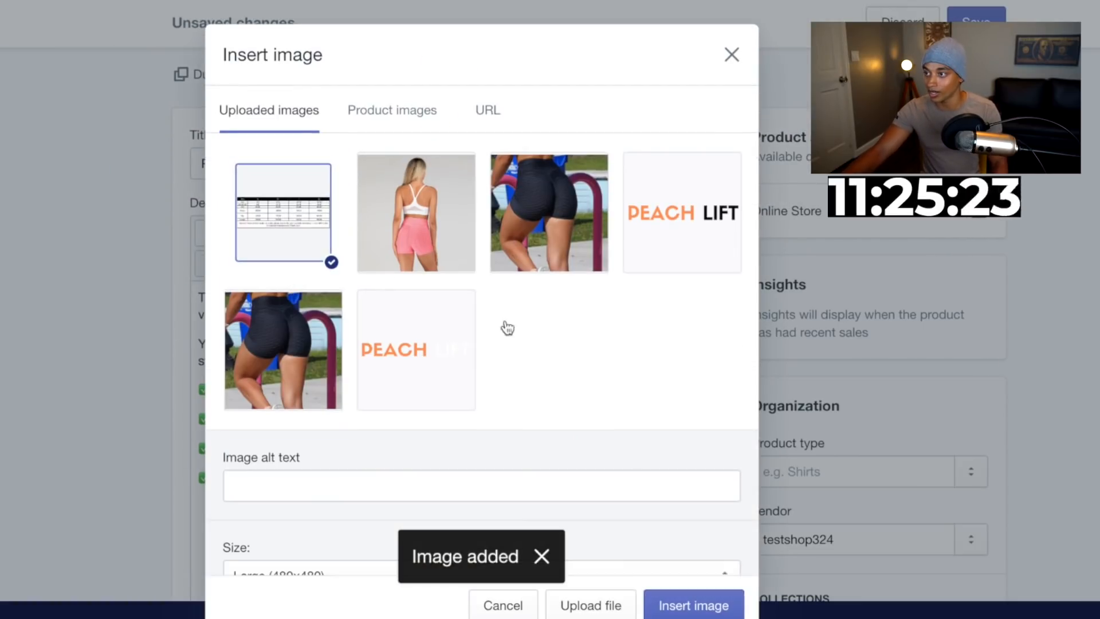
left_click(696, 601)
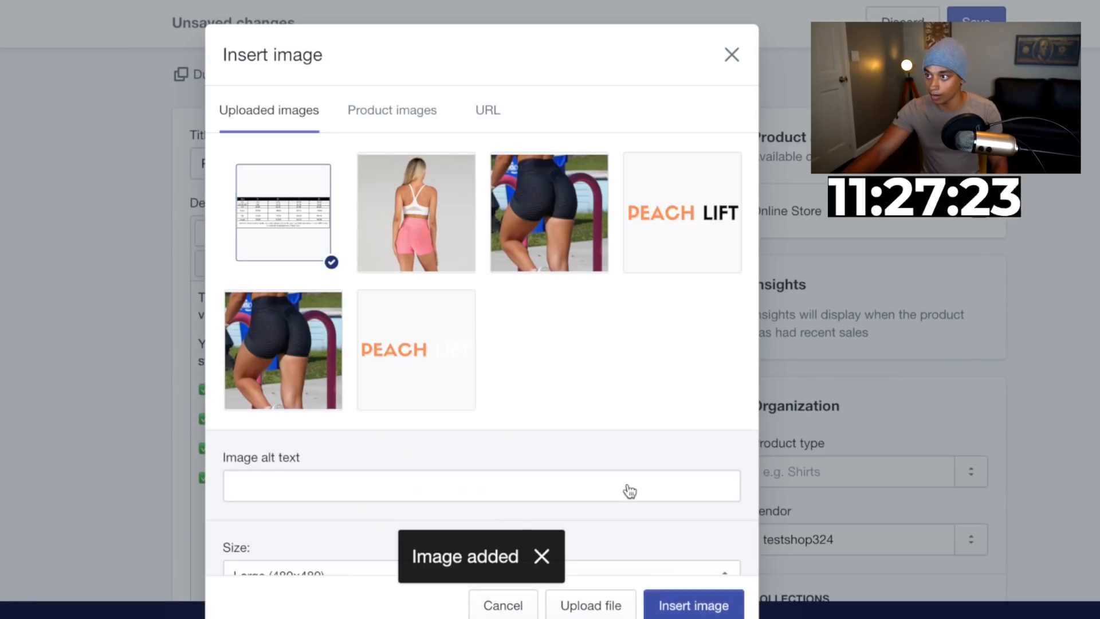
Center the size chart image below the Size Guide heading
scroll(556, 425, "down", 6)
left_click(489, 384)
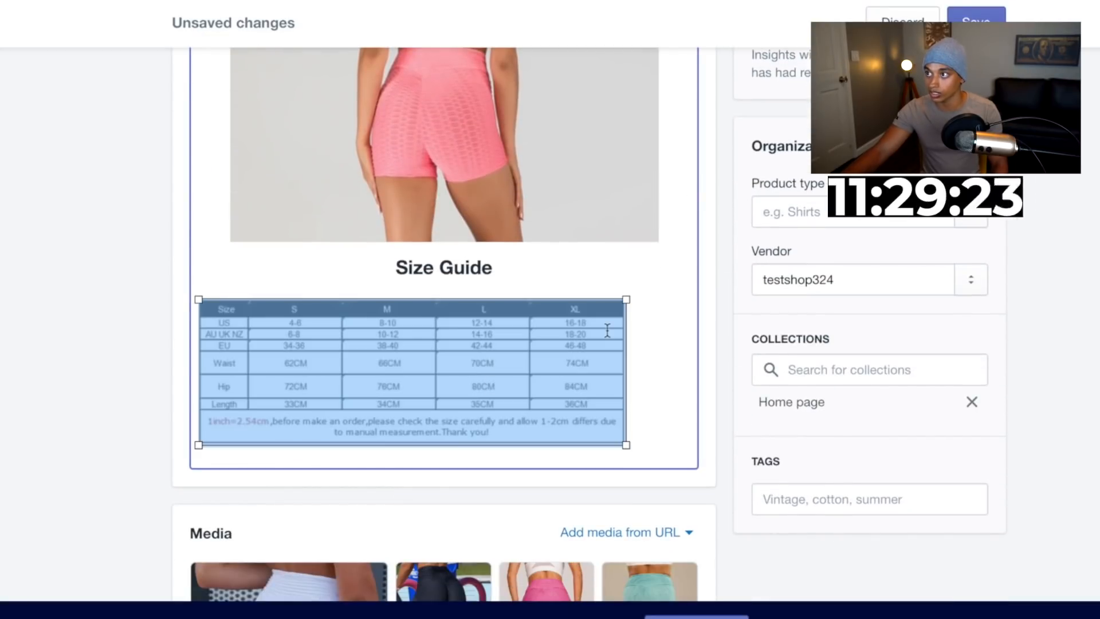
scroll(607, 331, "up", 7)
scroll(607, 330, "up", 5)
left_click(516, 328)
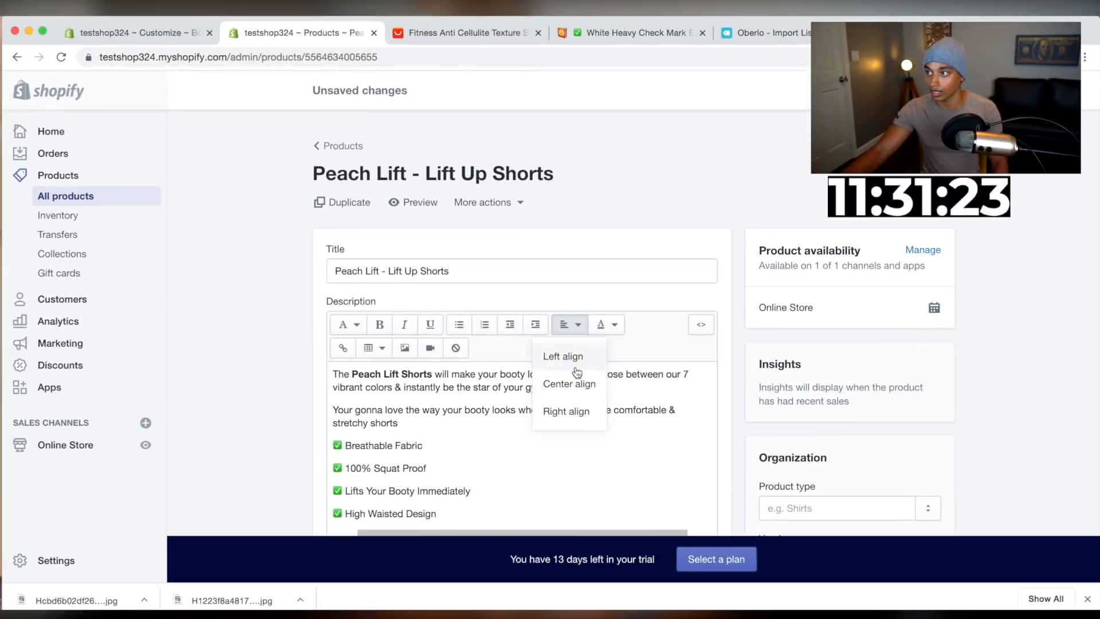
left_click(577, 382)
Open a storefront preview of the product page and hide the preview bar
scroll(713, 388, "down", 15)
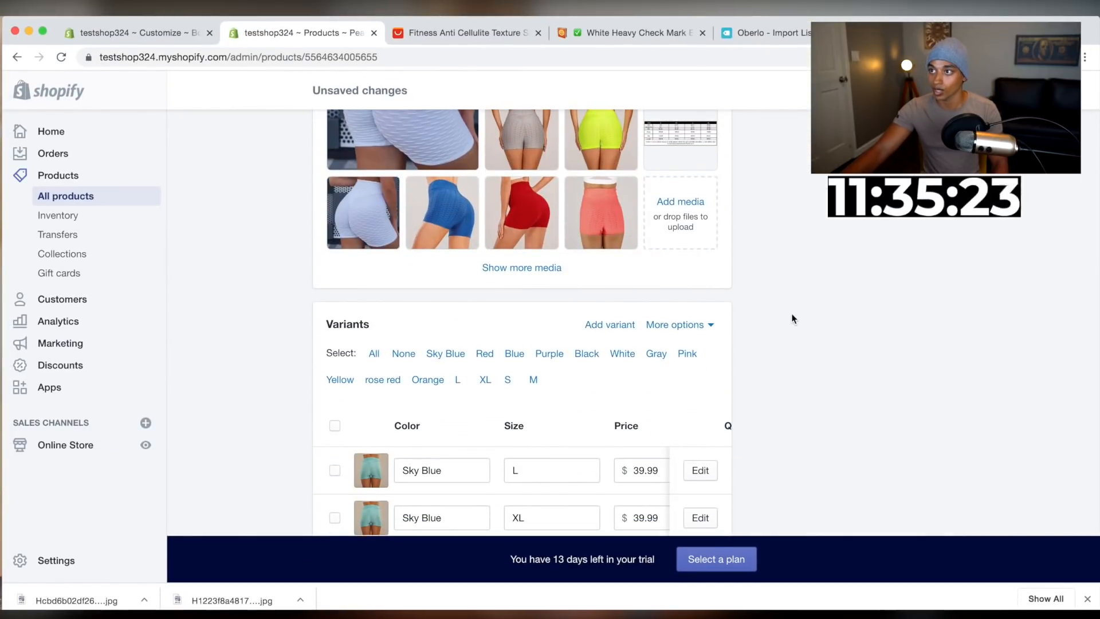
scroll(792, 319, "up", 15)
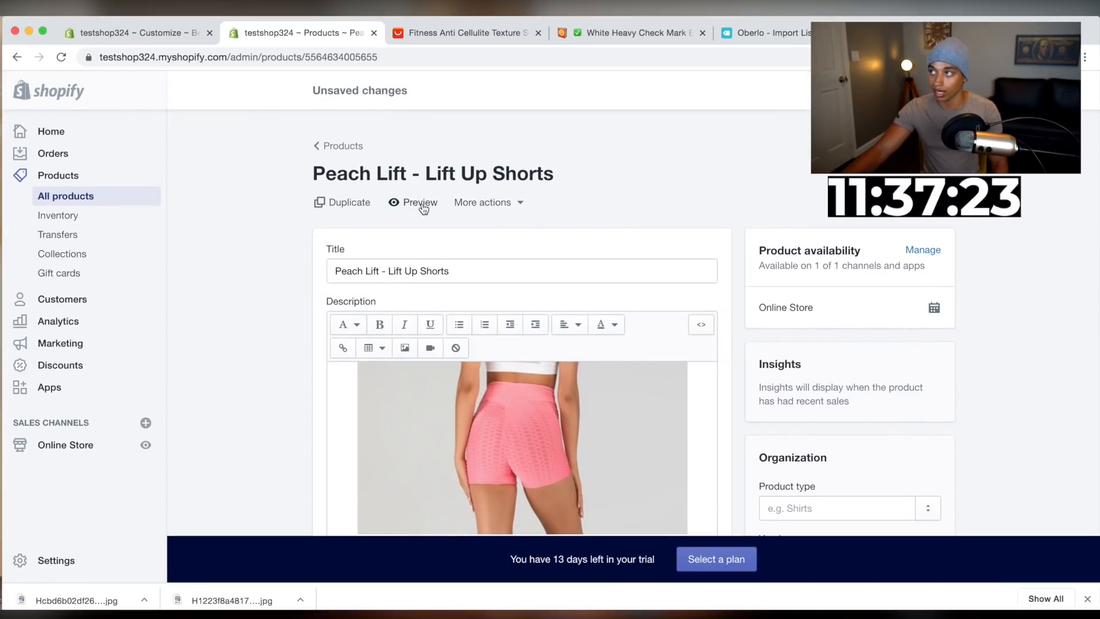
left_click(420, 204)
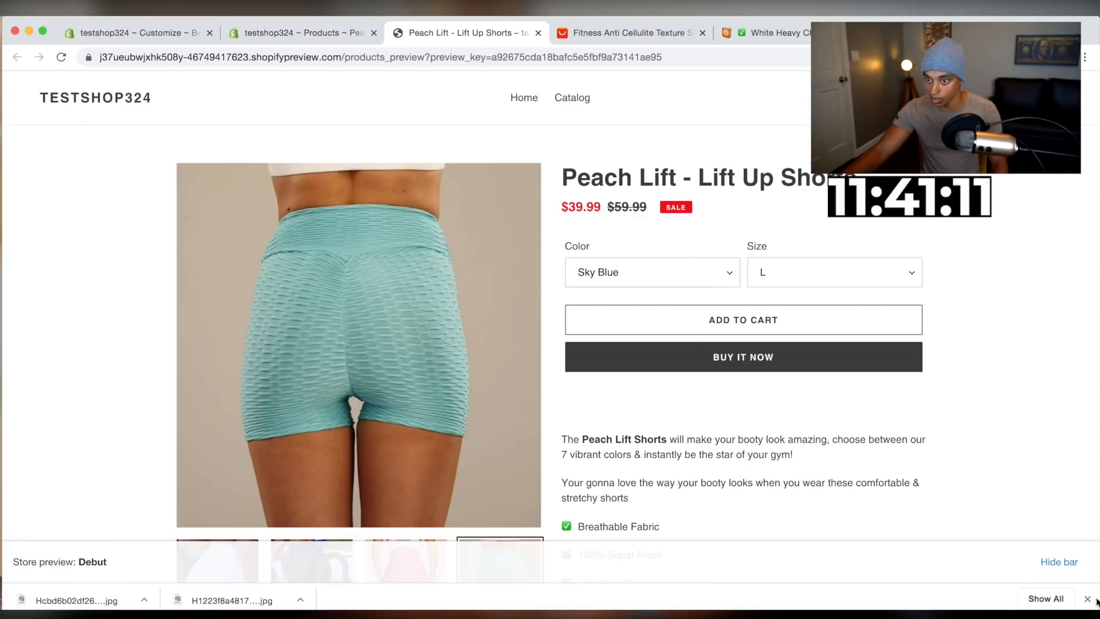
left_click(1087, 598)
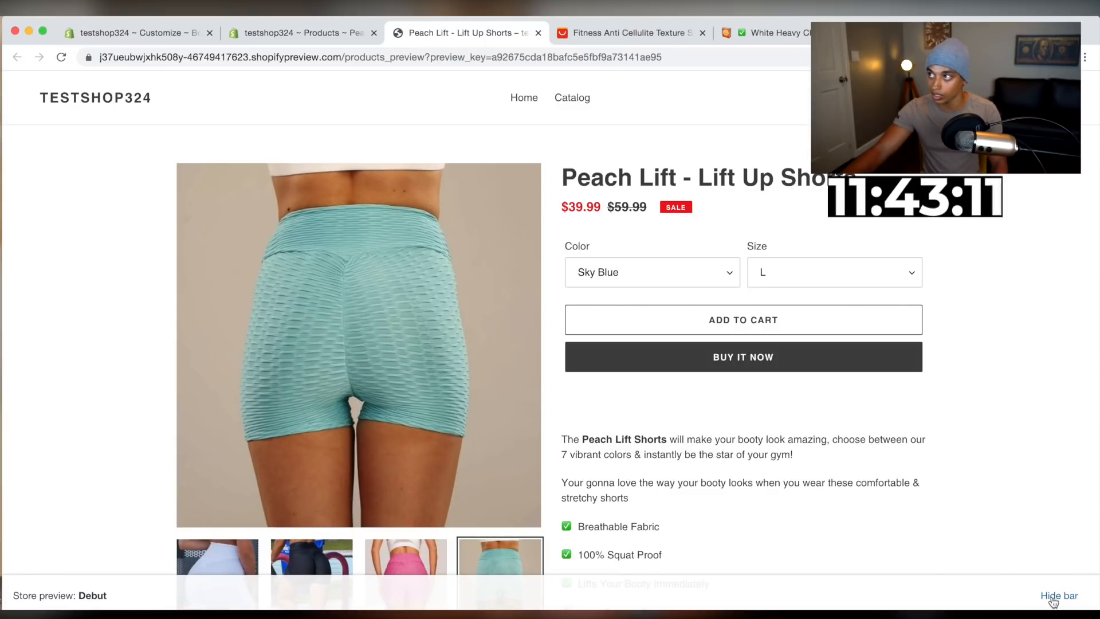
left_click(1059, 596)
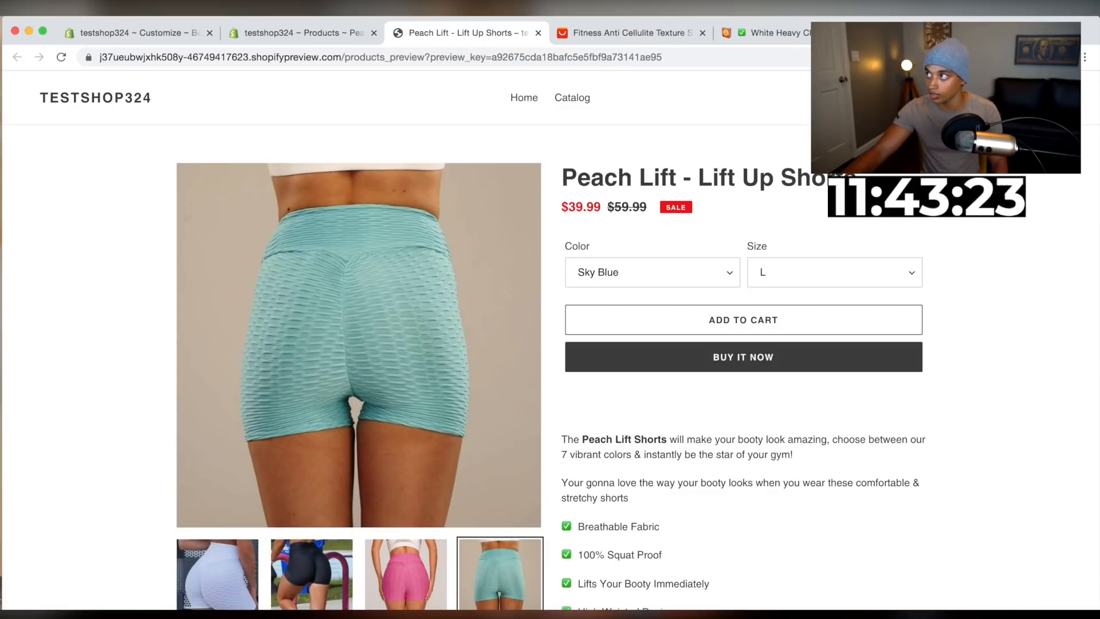
Publish the Boundless theme from the theme editor
left_click(124, 33)
left_click(1081, 90)
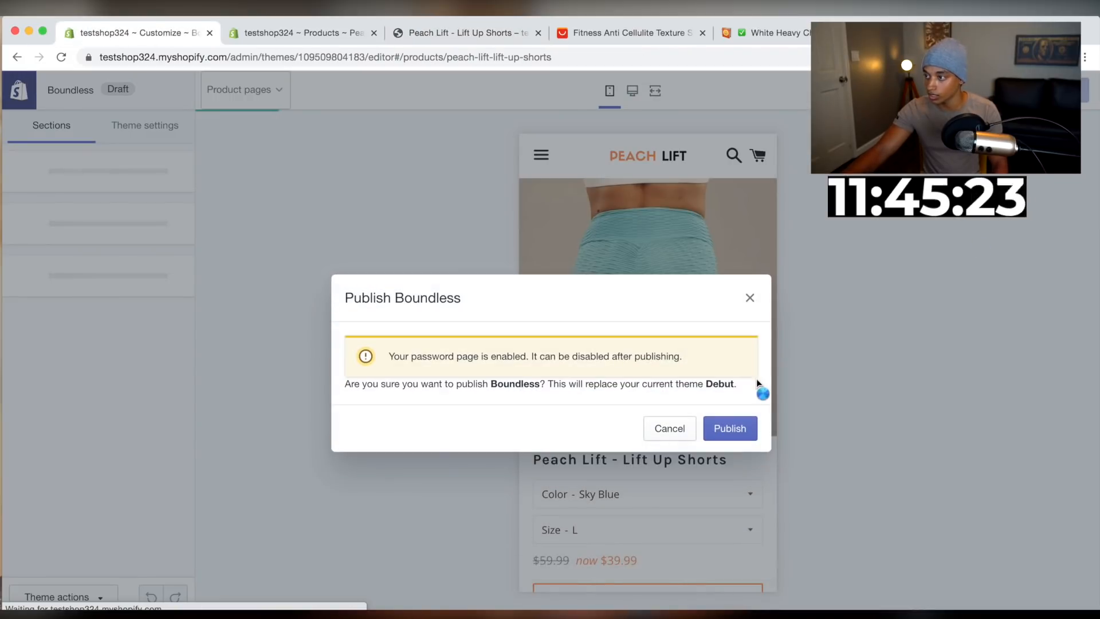
left_click(729, 428)
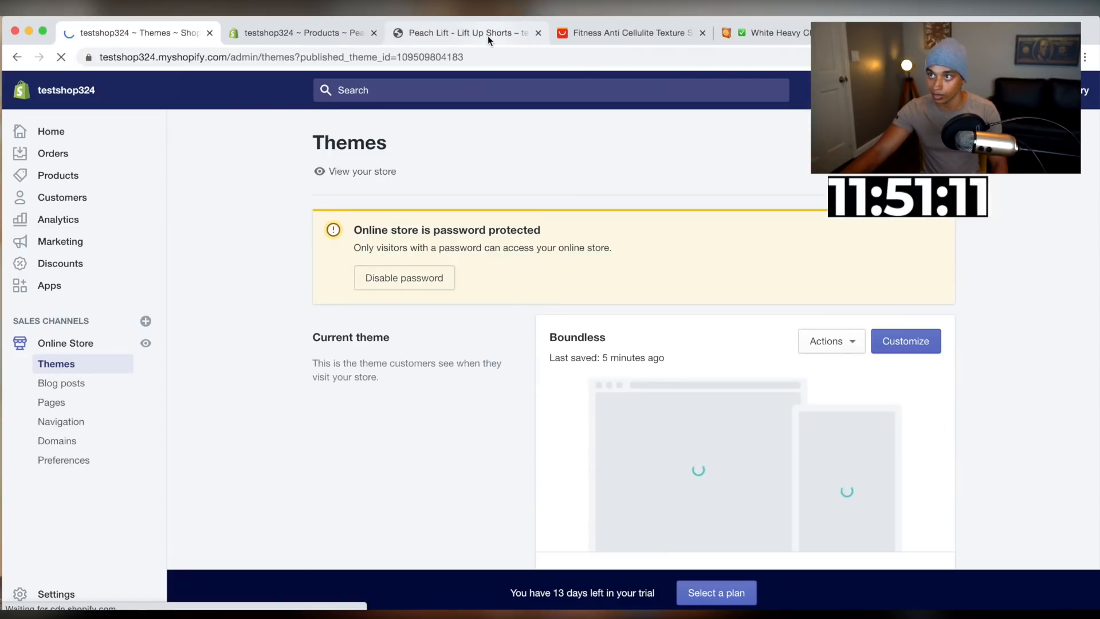
Scroll through the product preview to check the description, images and size guide
left_click_drag(487, 36, 335, 26)
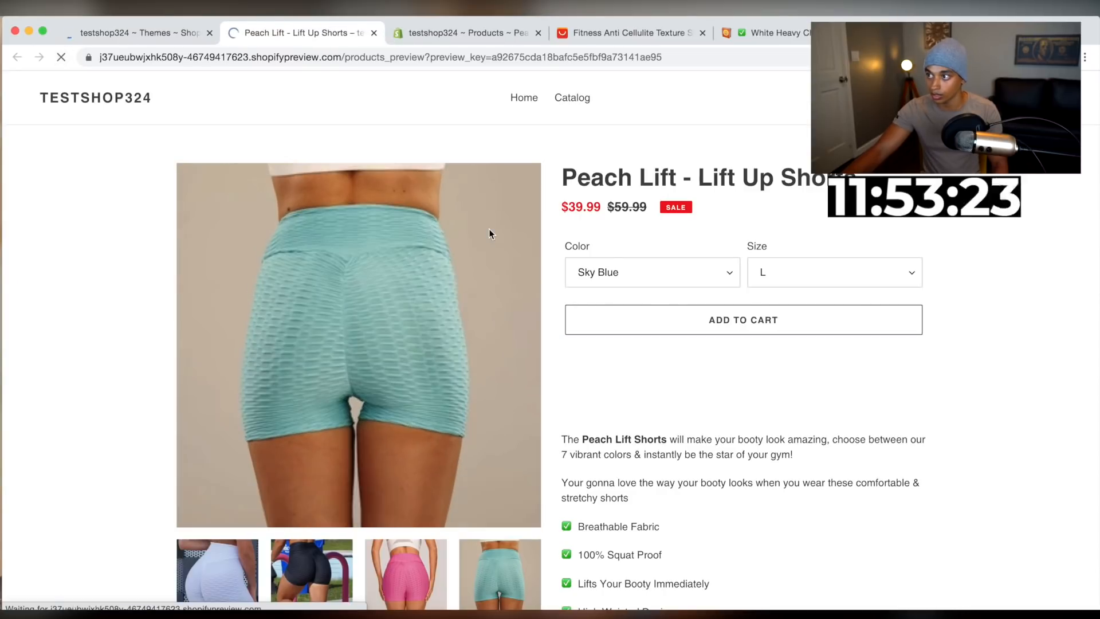
scroll(517, 221, "down", 4)
scroll(518, 222, "down", 6)
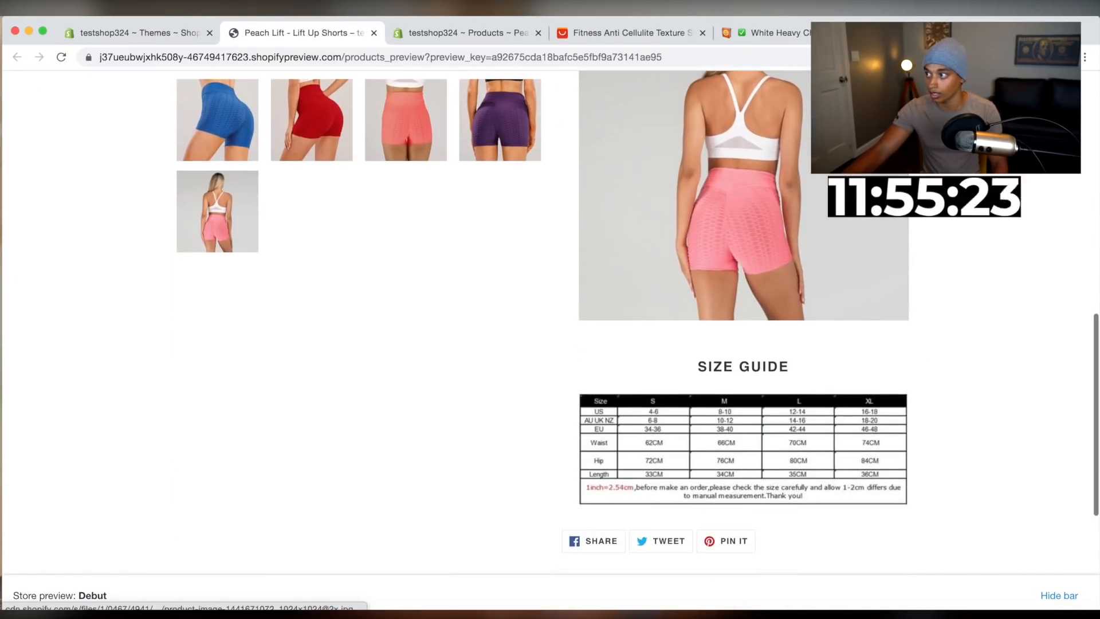
left_click(129, 34)
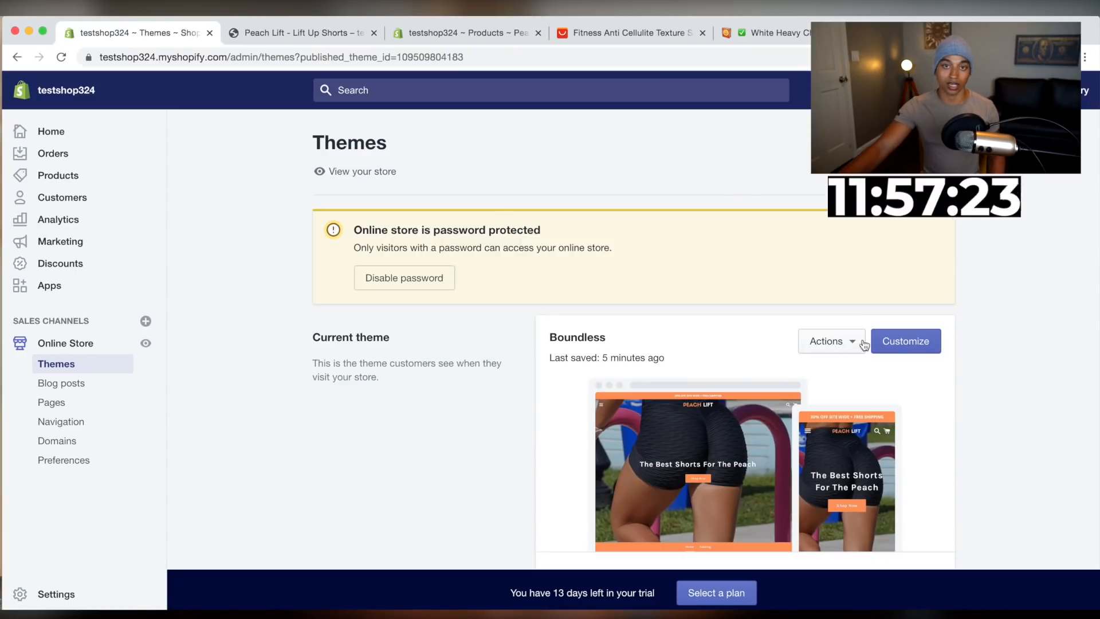
Open the theme editor and look through the product page and home page previews
left_click(882, 342)
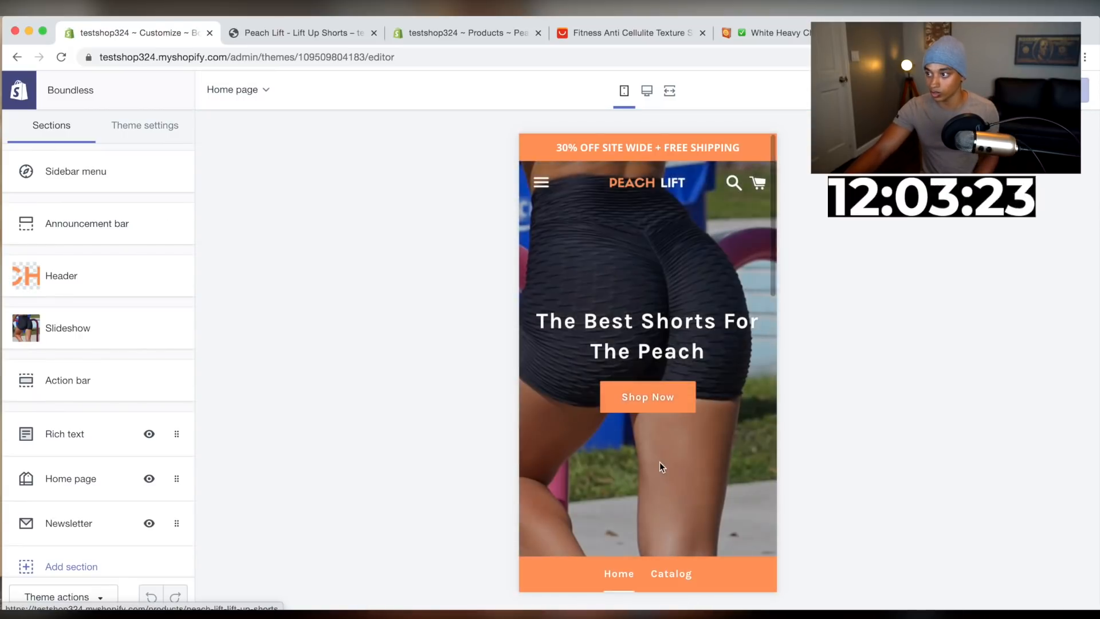
scroll(660, 462, "down", 3)
scroll(660, 461, "down", 5)
left_click(566, 455)
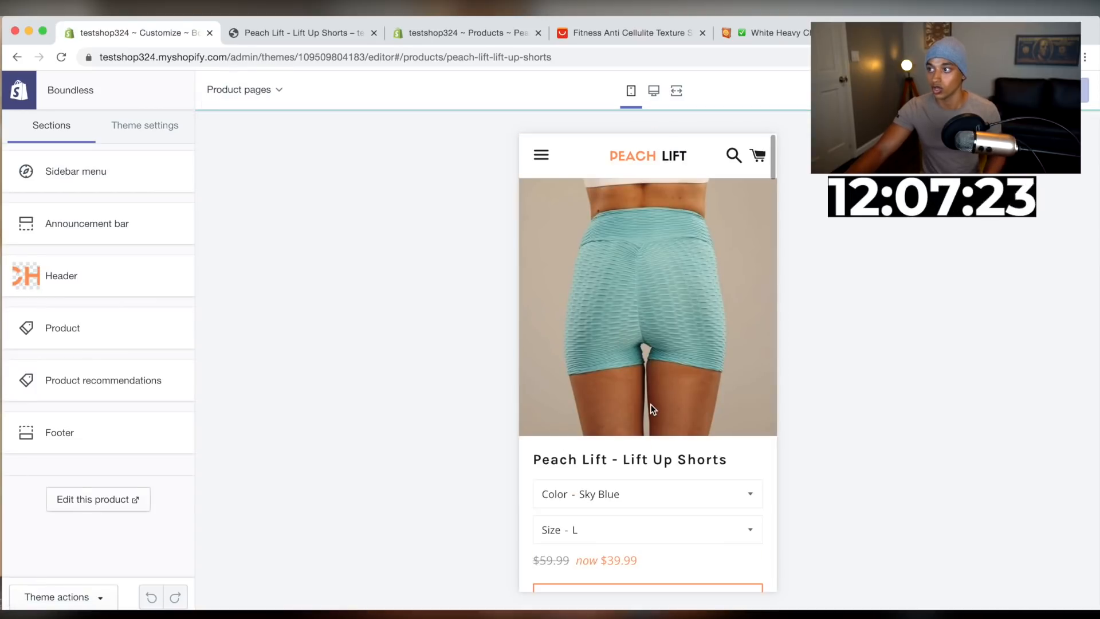
scroll(651, 404, "down", 3)
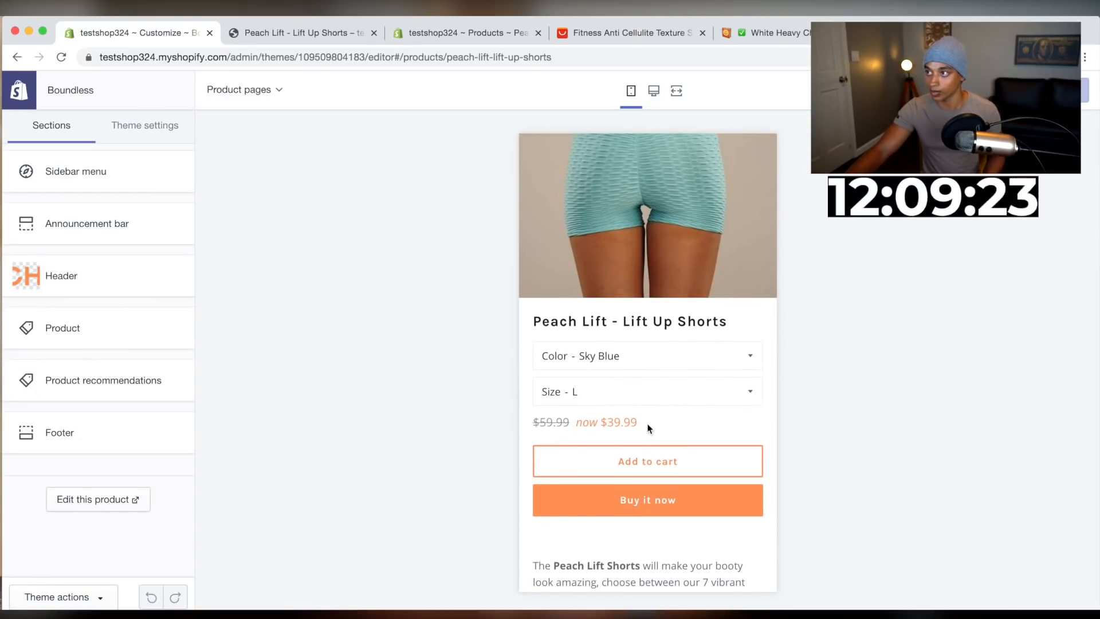
scroll(648, 428, "down", 15)
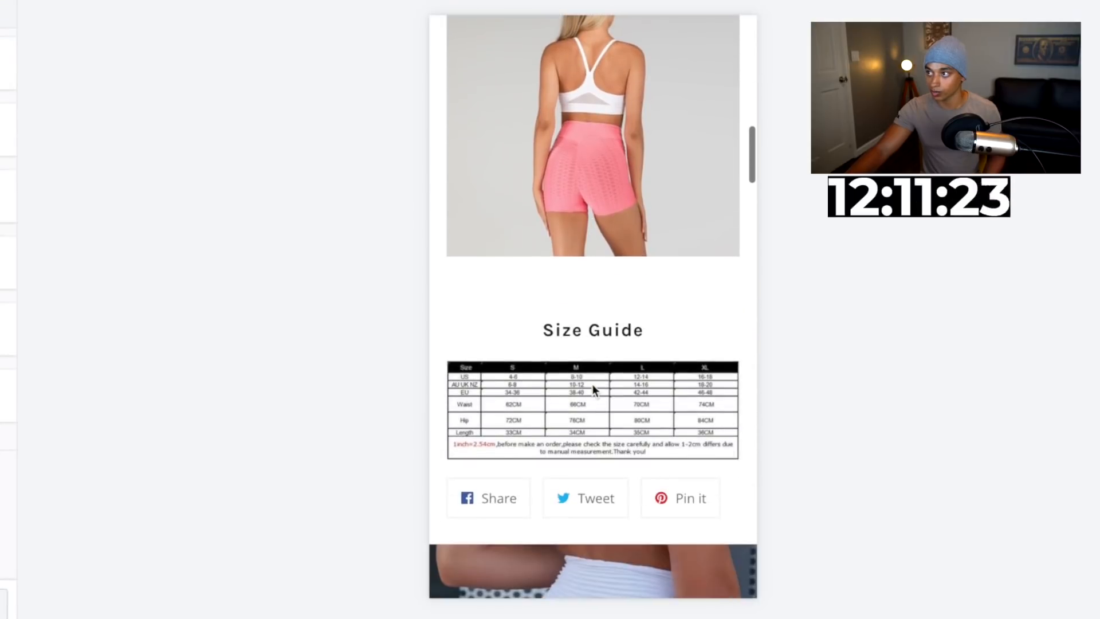
scroll(592, 384, "down", 3)
scroll(593, 384, "up", 8)
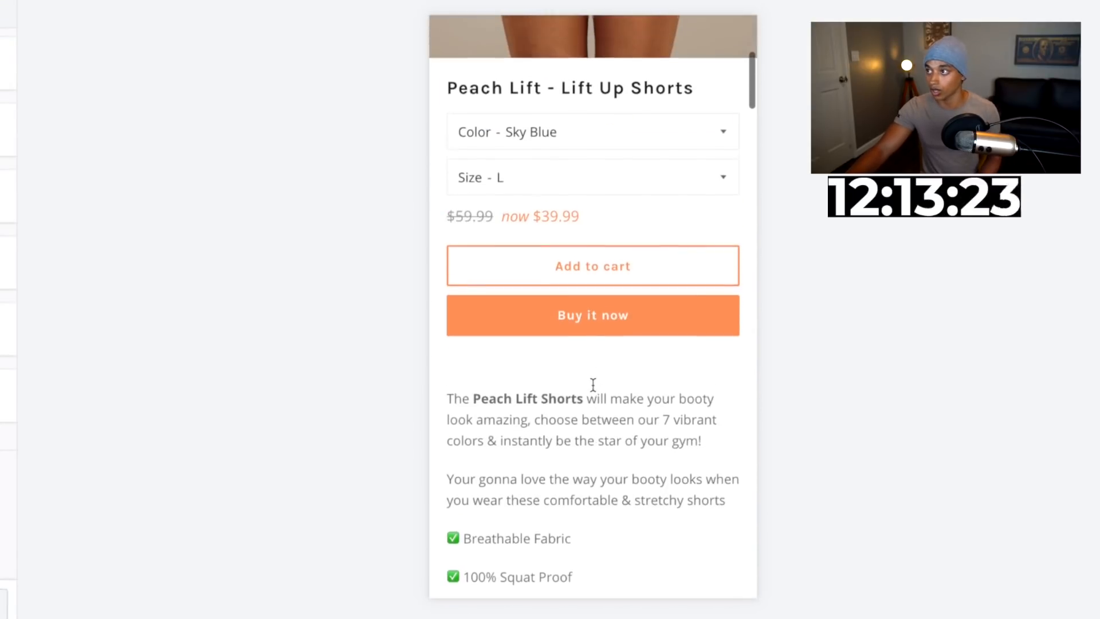
scroll(592, 383, "up", 8)
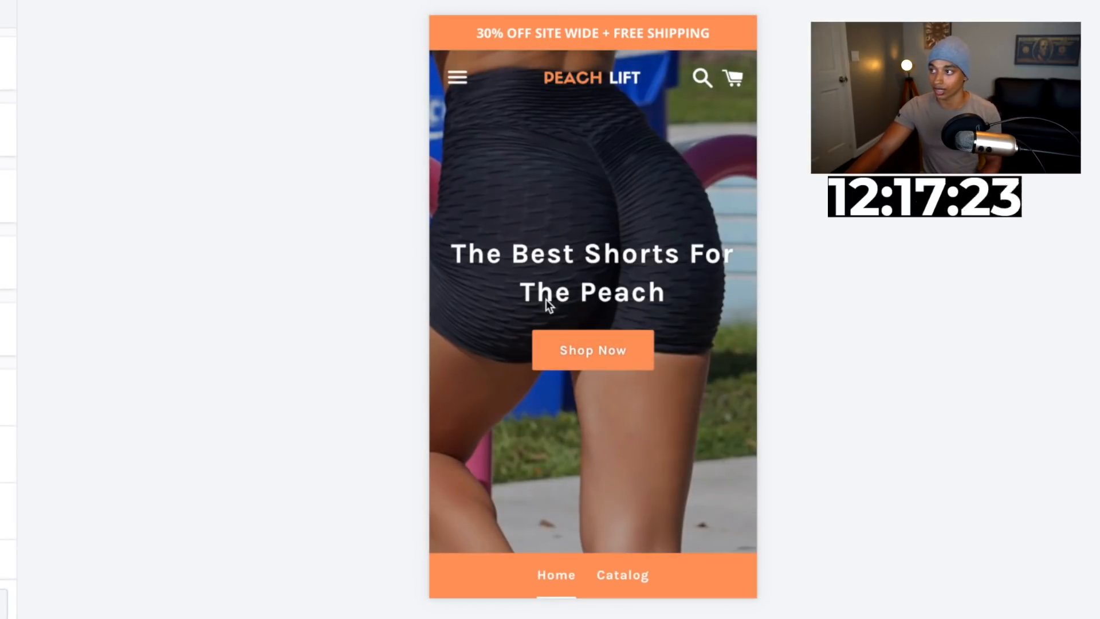
scroll(545, 299, "down", 2)
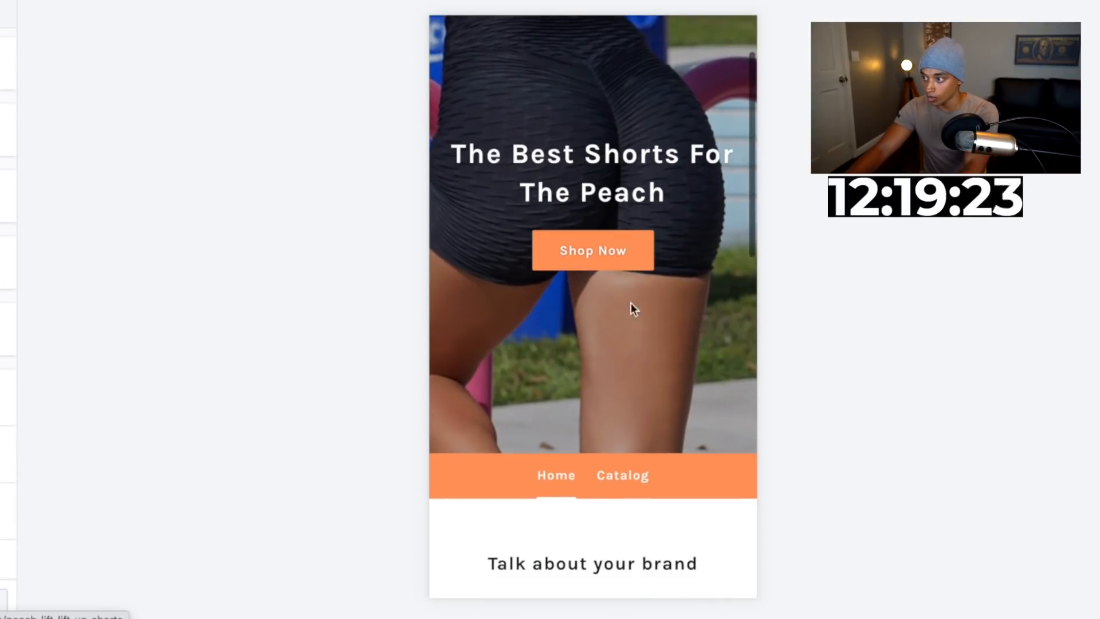
scroll(655, 370, "up", 2)
scroll(645, 348, "down", 6)
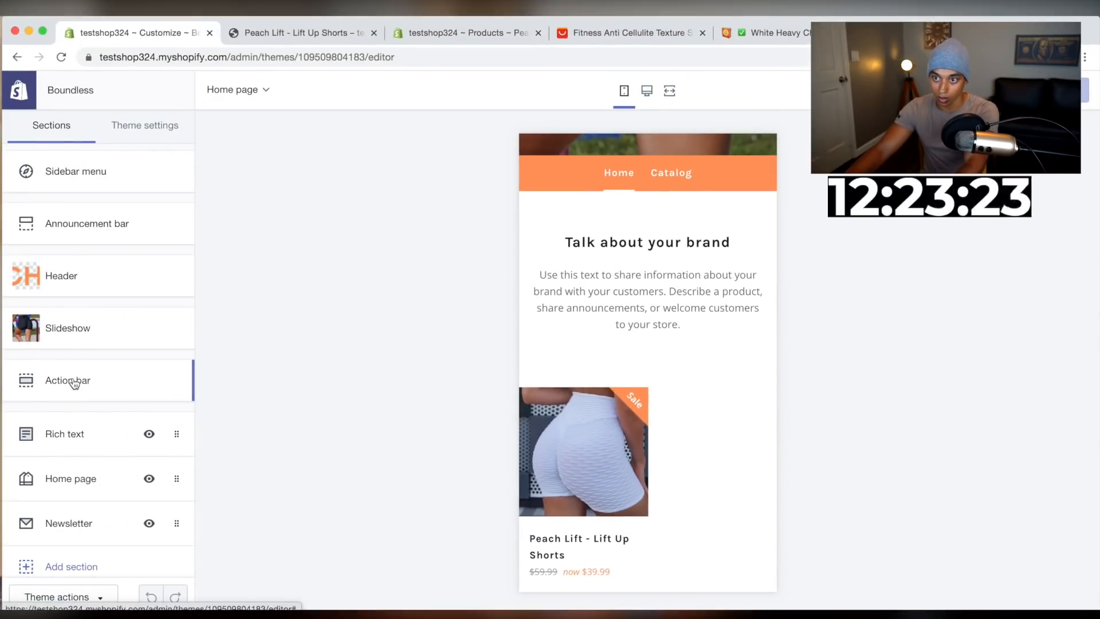
Set the Rich text section heading to 'The Shorts Your Booty Has Been Waiting For'
left_click(69, 440)
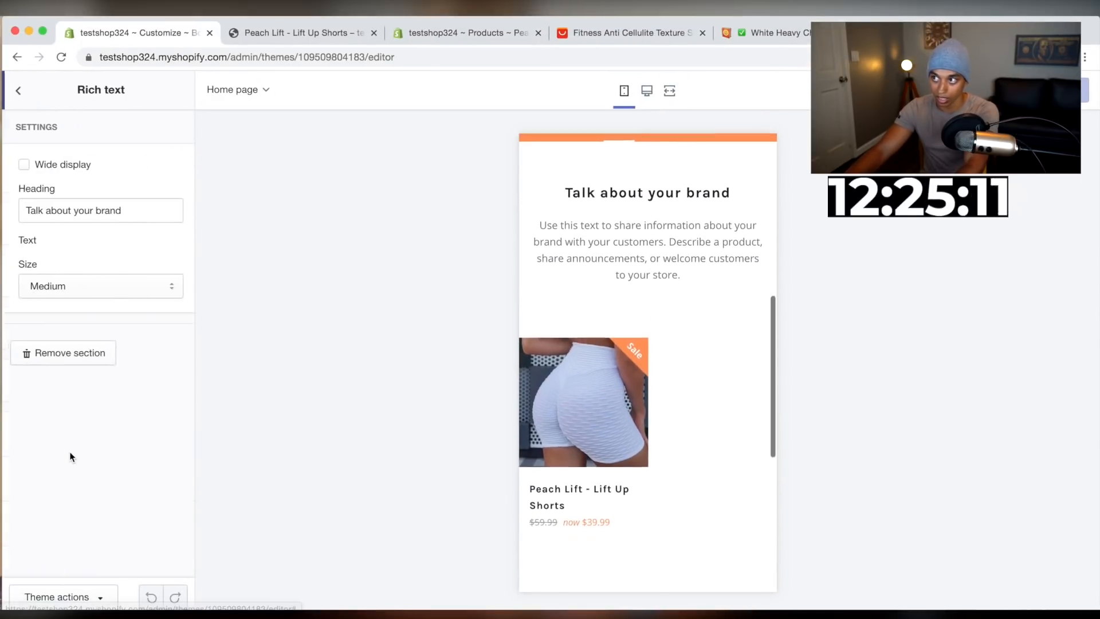
triple_click(75, 215)
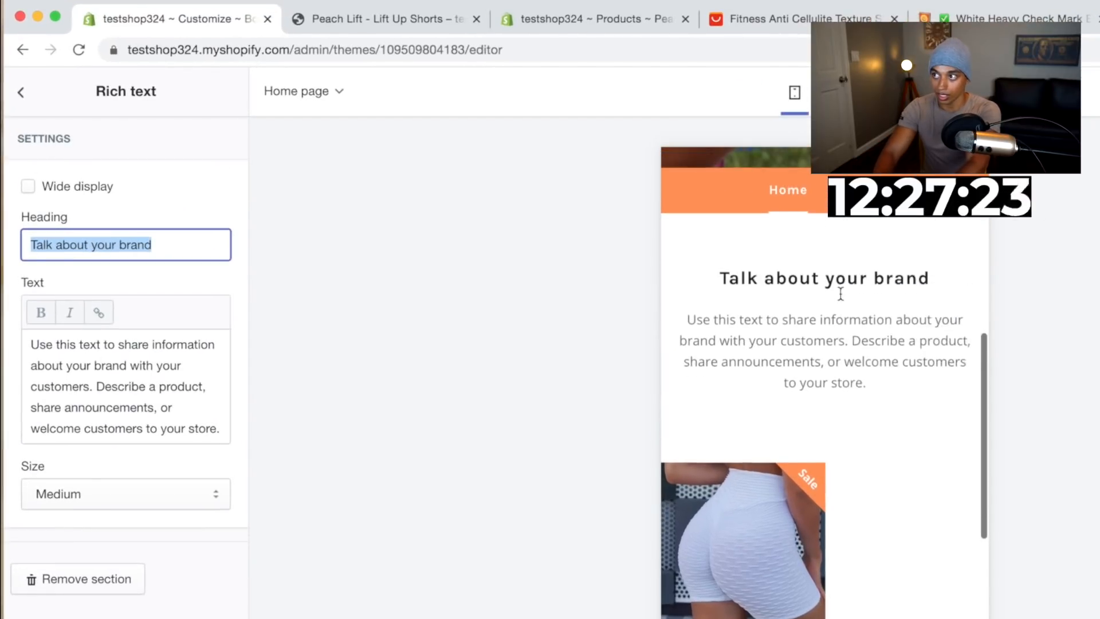
type("T")
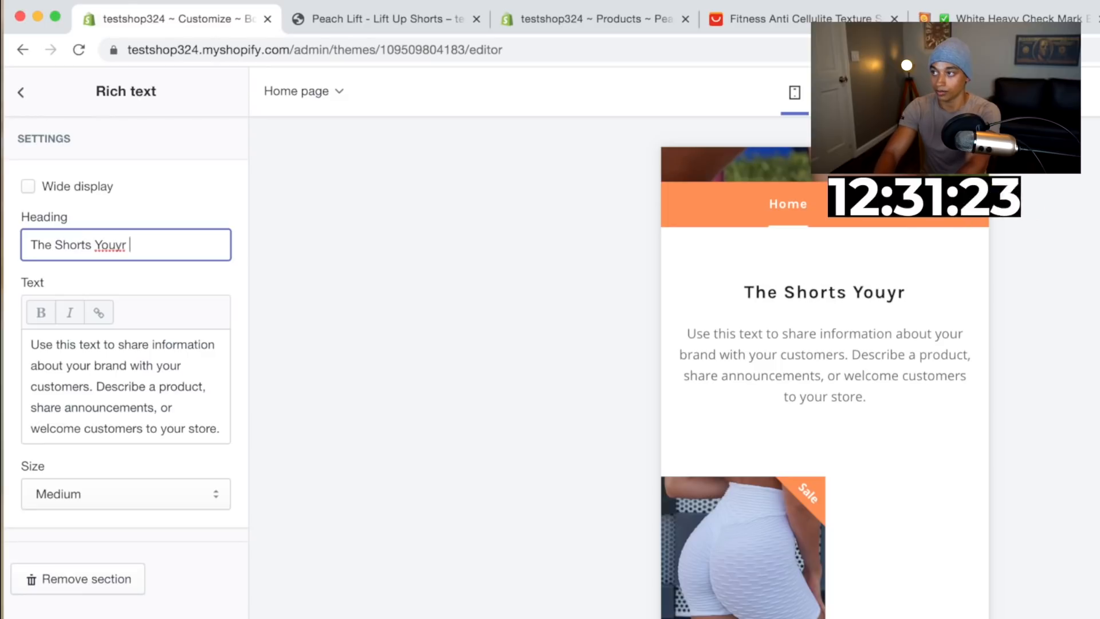
type("he Shorts Your Booty Has Been Wati")
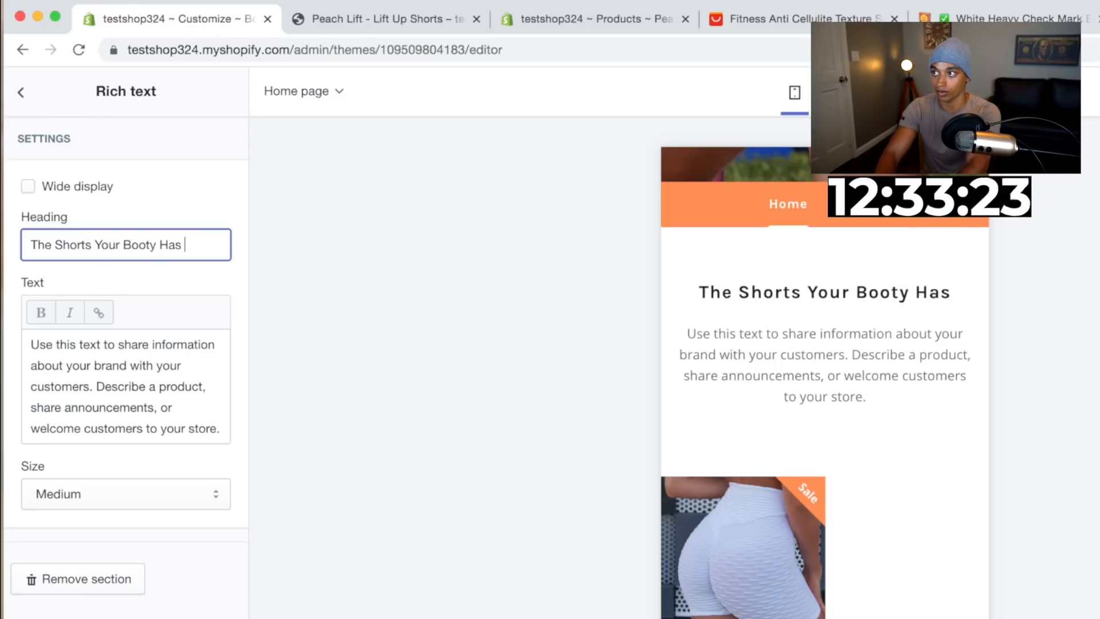
key("BackSpace")
key("BackSpace")
type("iting For")
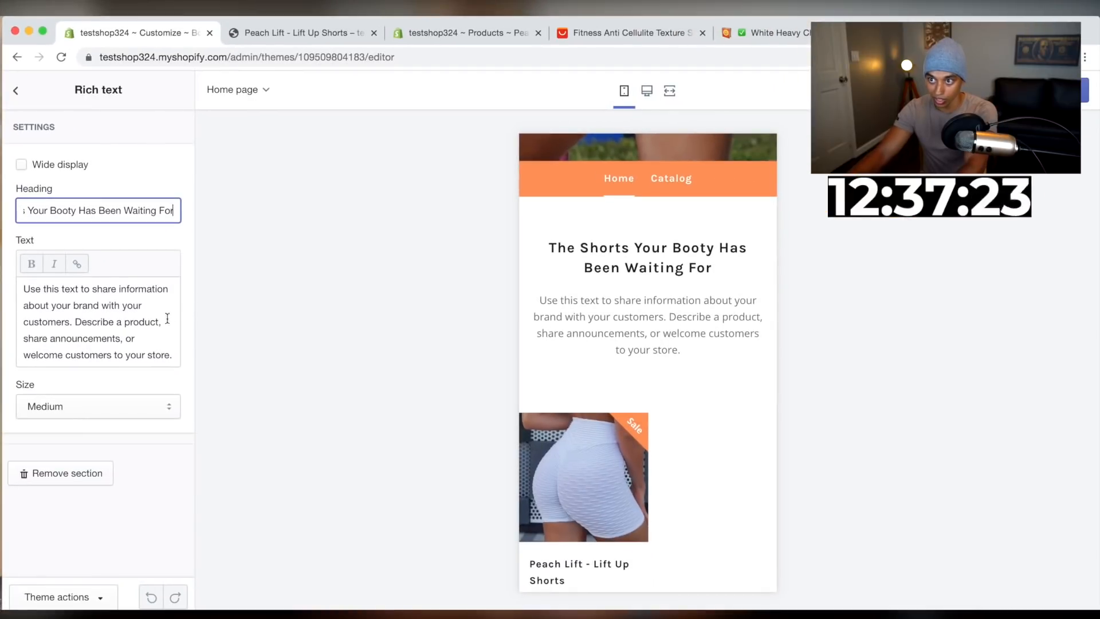
Replace the Rich text body with 'Our Peach Lift shorts will instantly make your booty look amazing & give a boost of confidence that you deserve!'
left_click_drag(172, 351, 20, 291)
left_click(318, 36)
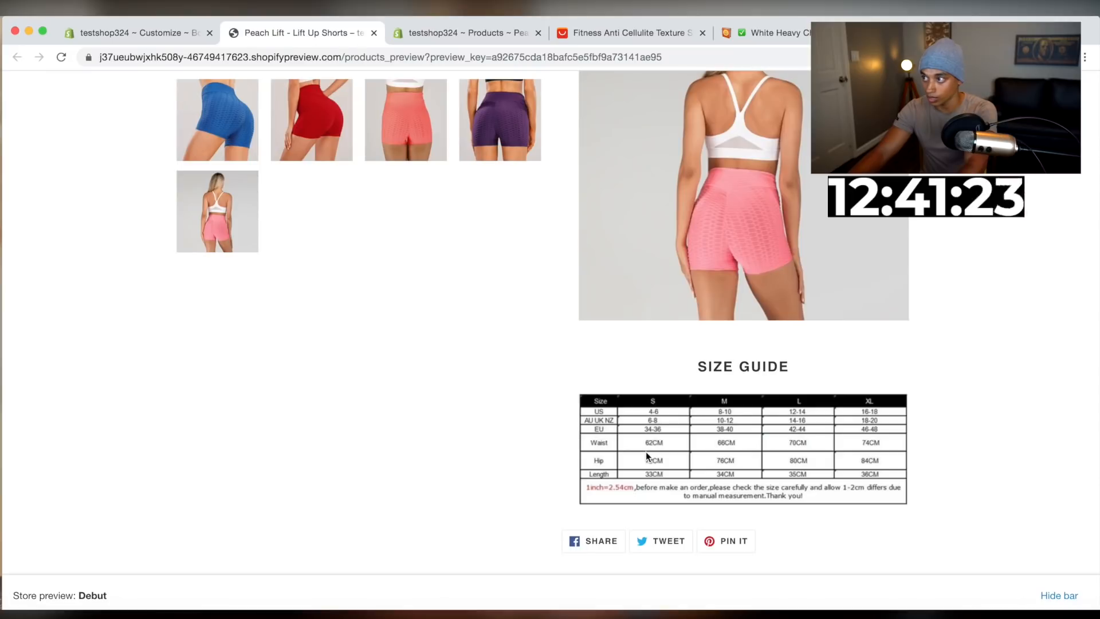
scroll(645, 451, "up", 10)
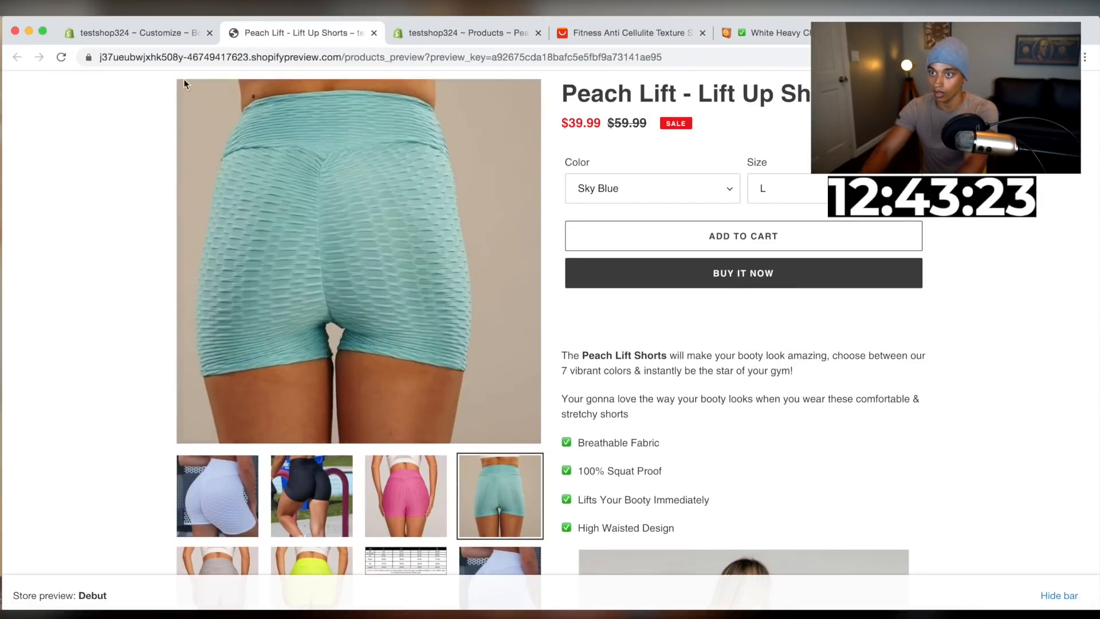
left_click(121, 27)
type("O")
type("ur Peach Lift shorts will insta")
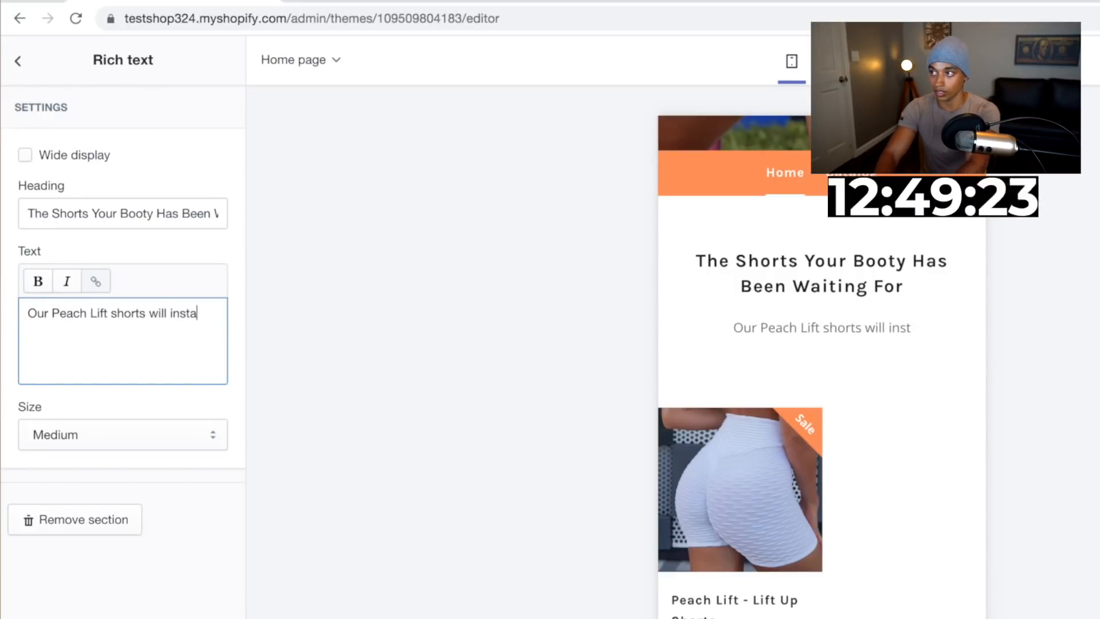
type("ntly m")
type("ake y")
type("our b")
type("ooty look amazing & ")
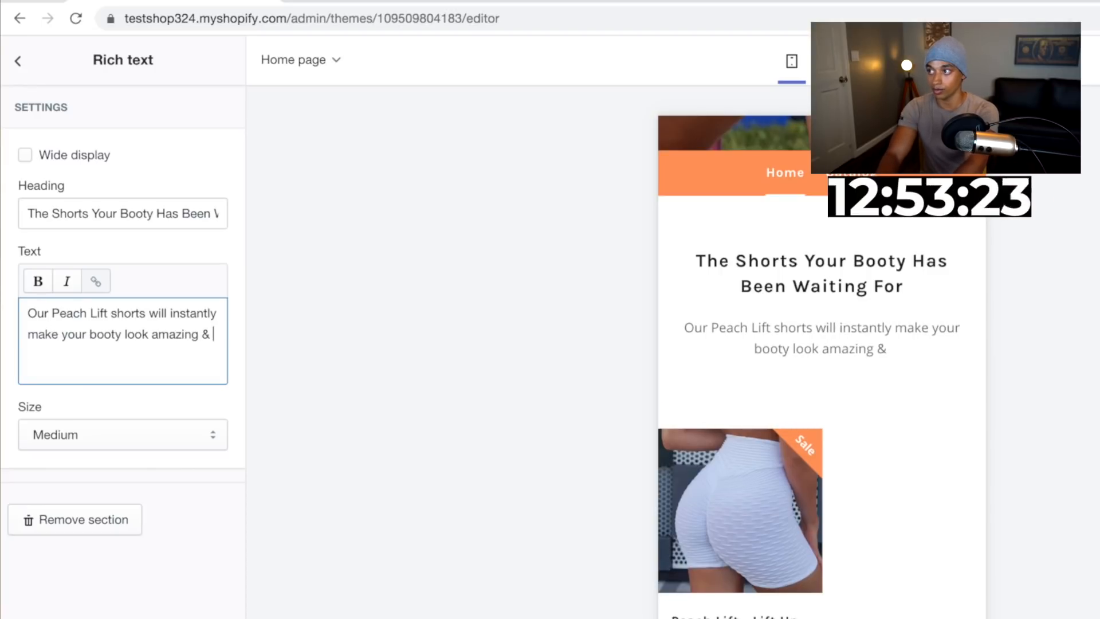
type("give a boost of confidence that")
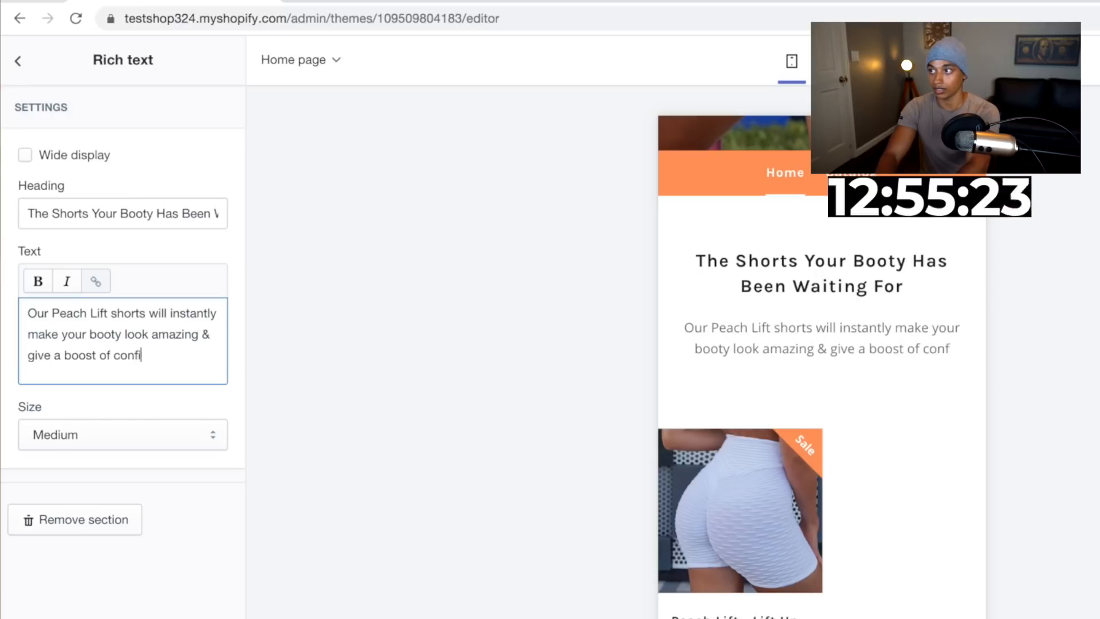
type("you d")
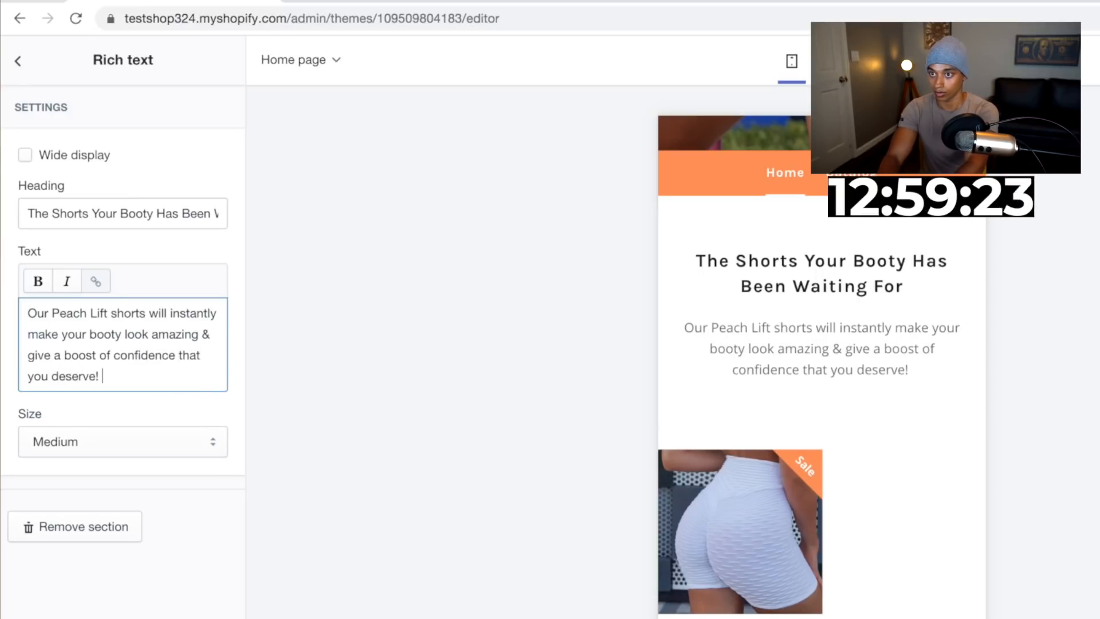
type("eserve!")
key("Return")
Add a second paragraph: 'Wear these to the gym with our 100% squat proof material & crush your next workout!'
type("Wear these to the gym")
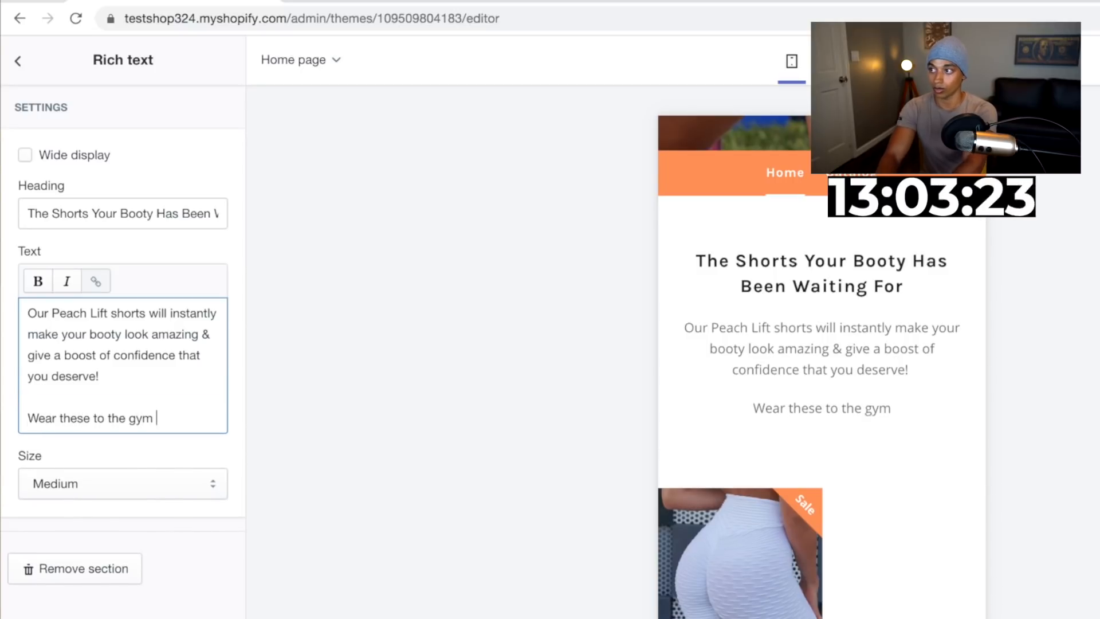
type("r 100")
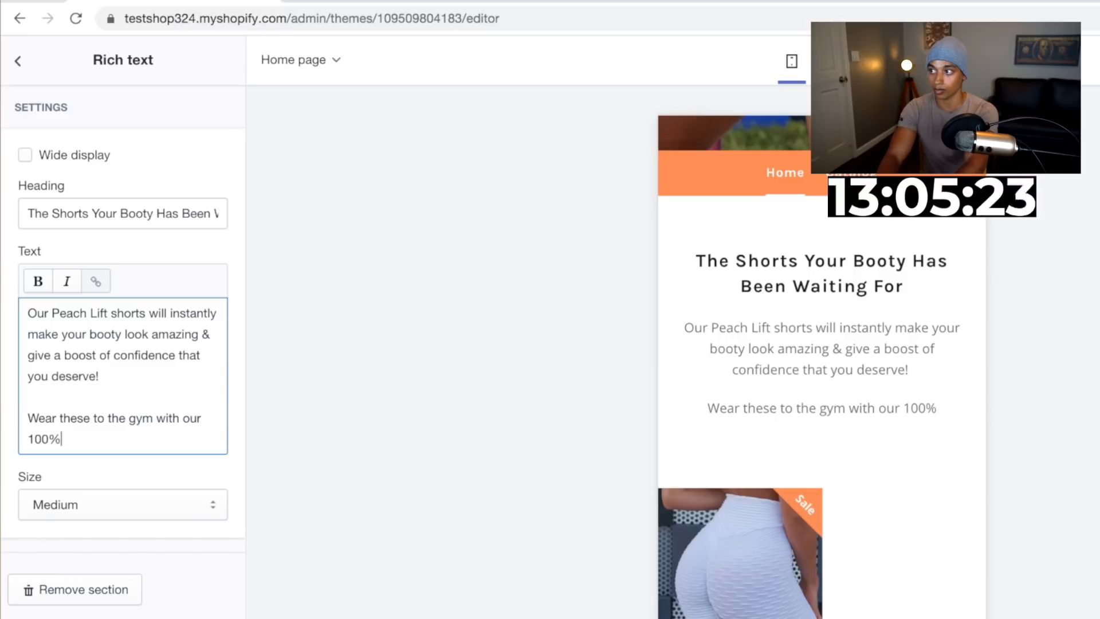
type("% squat proof material &")
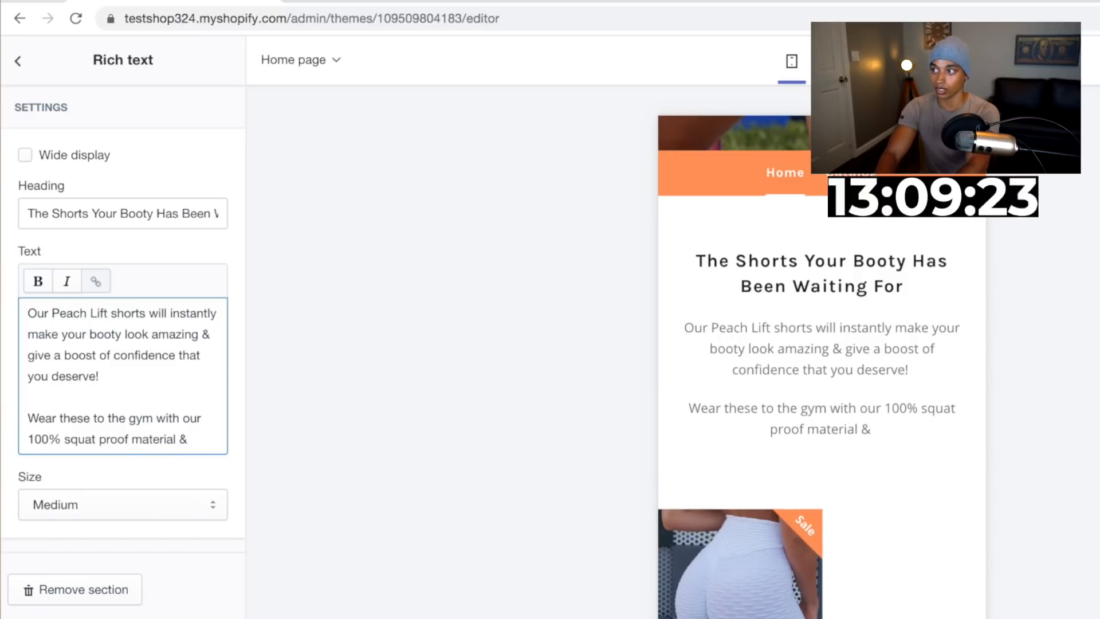
type("rush your ")
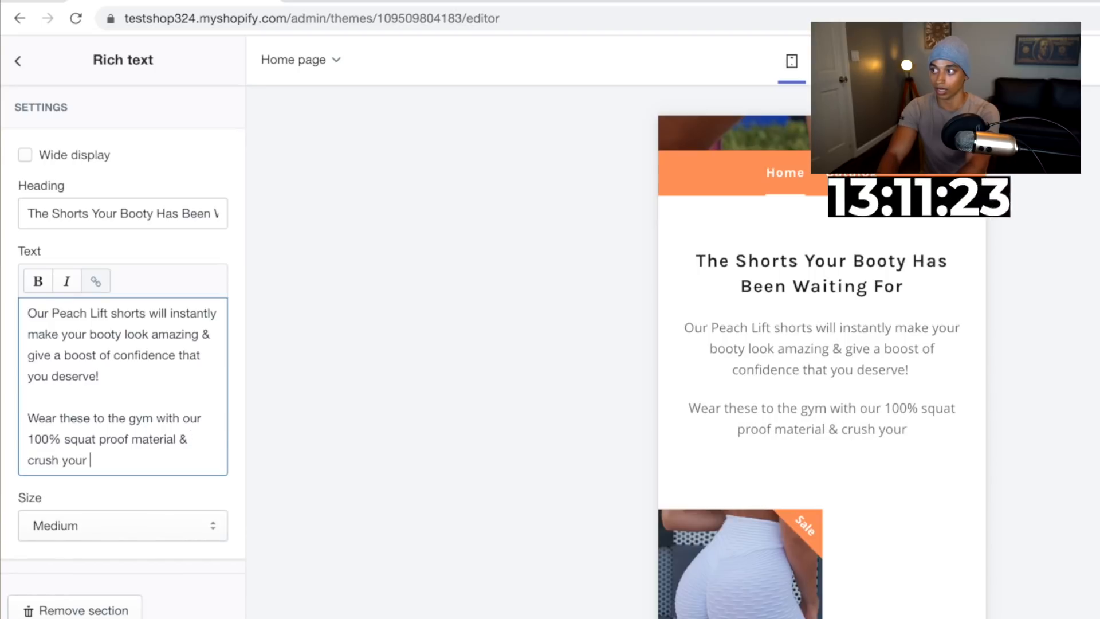
type("next workto")
key("BackSpace")
key("BackSpace")
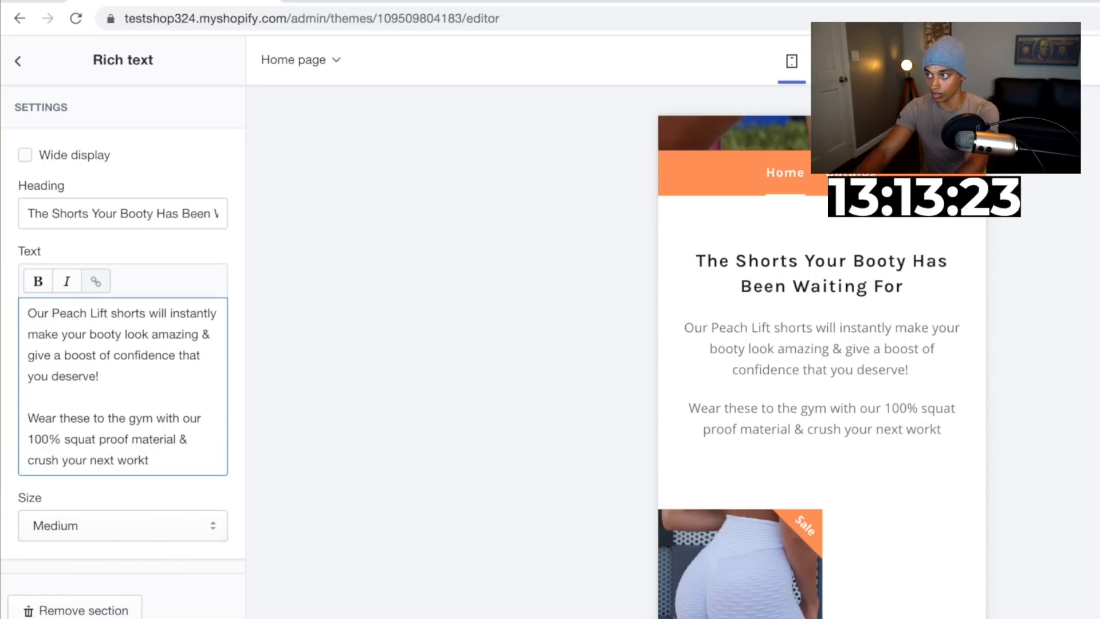
type("out!")
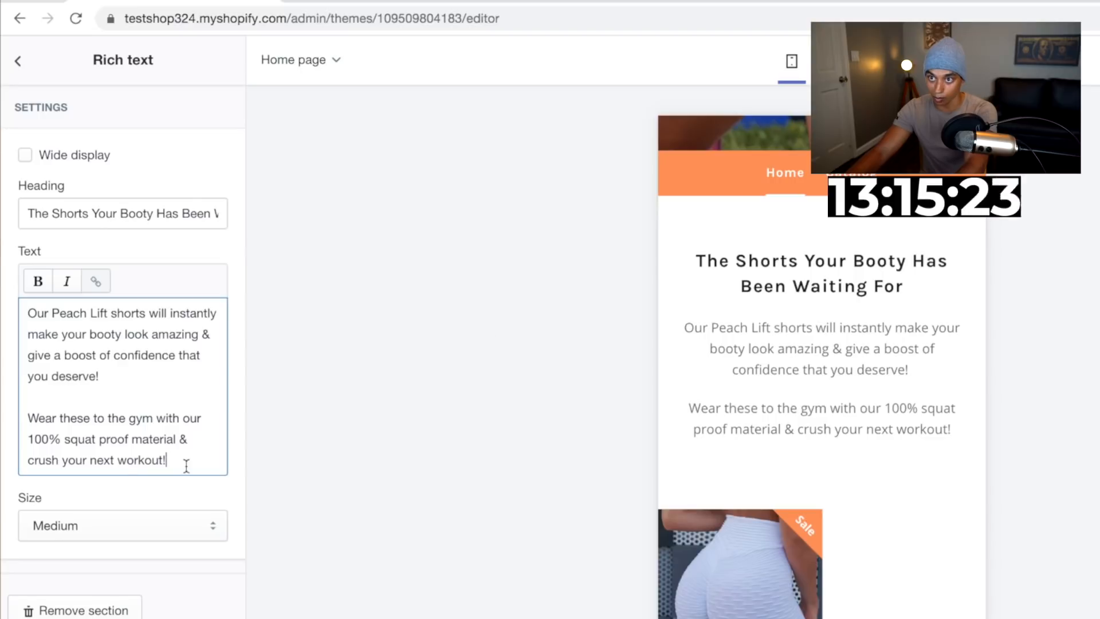
Make 'Peach Lift shorts' bold in the Rich text body
left_click_drag(52, 313, 141, 318)
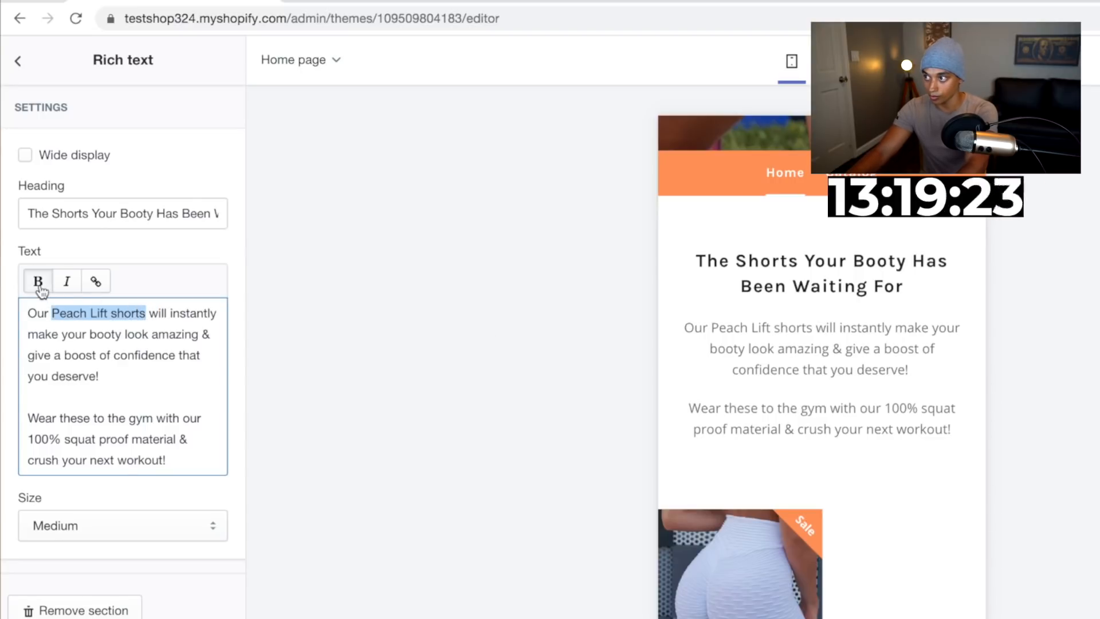
left_click(37, 282)
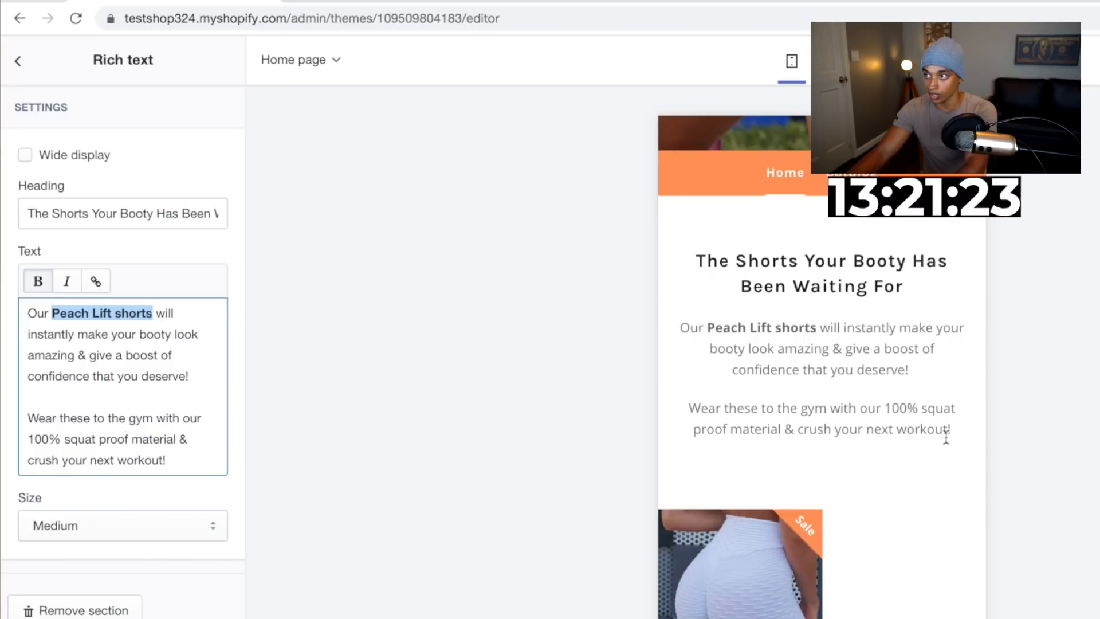
scroll(946, 437, "down", 3)
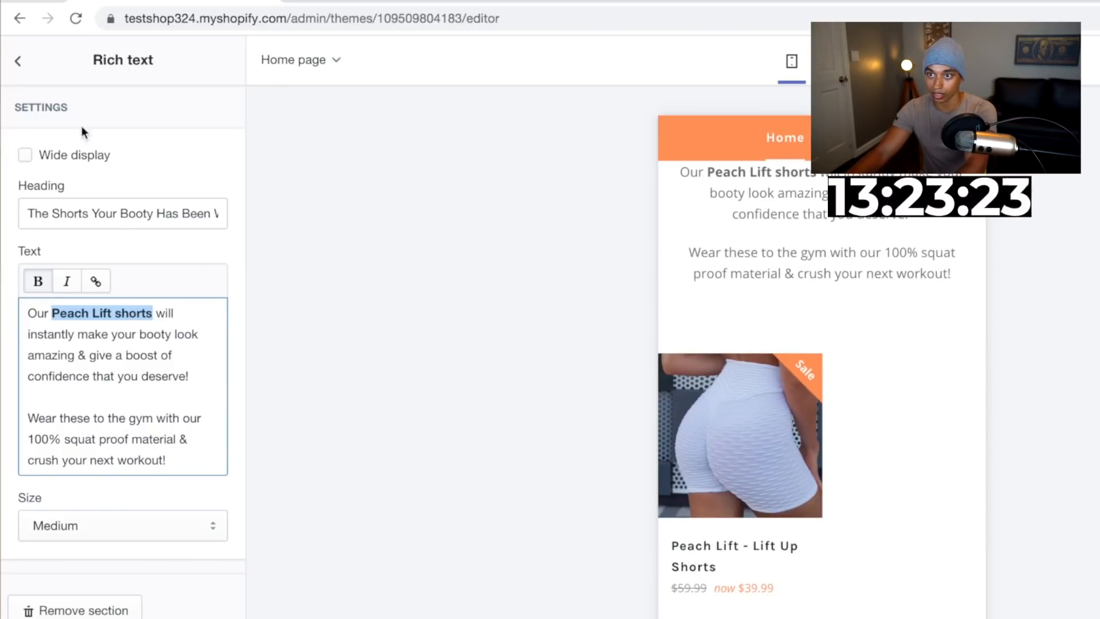
Remove the Home page featured collection section from the home page
left_click(17, 60)
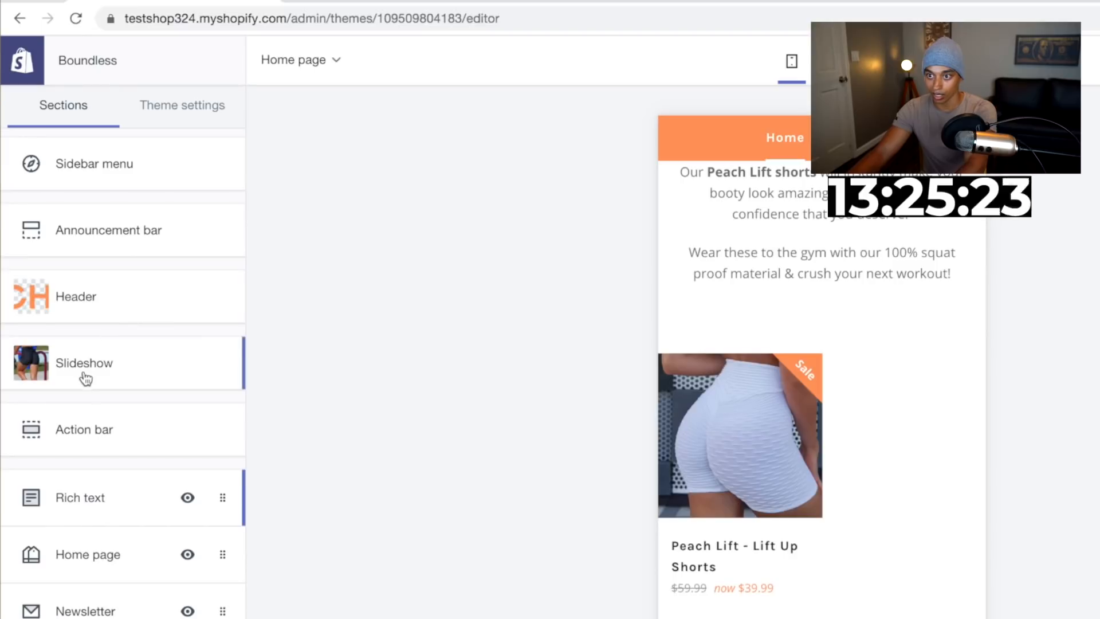
scroll(93, 441, "down", 2)
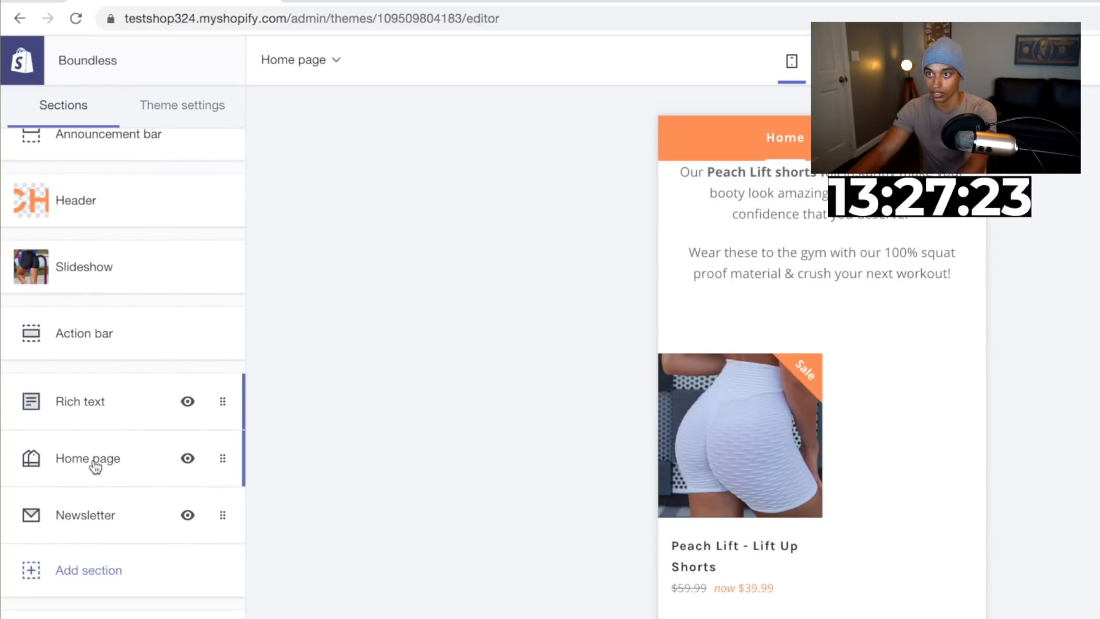
left_click(100, 464)
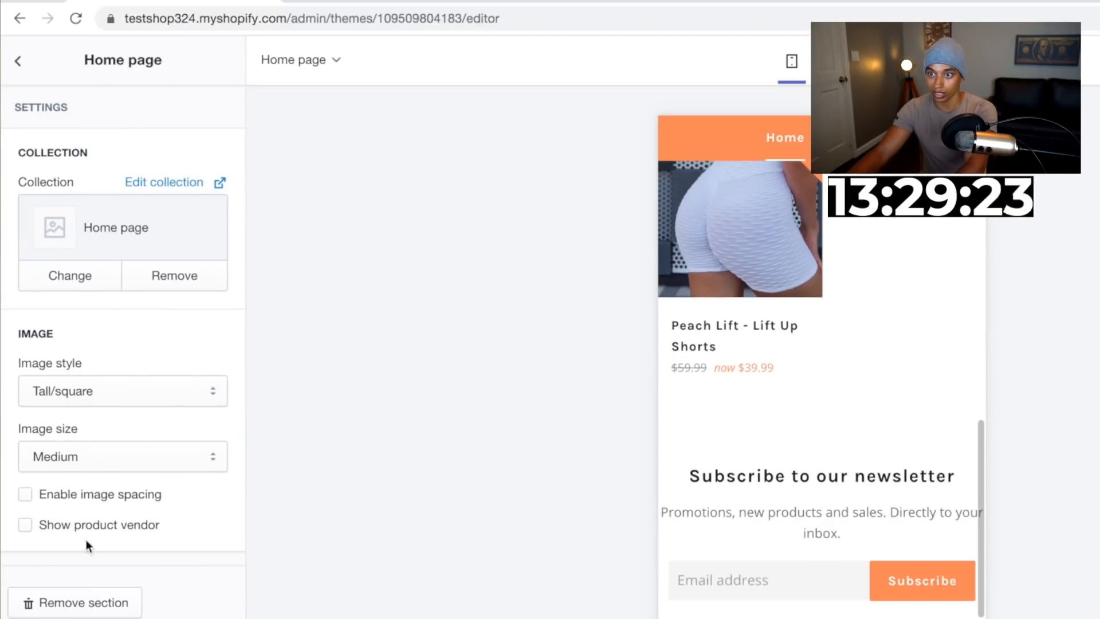
left_click(86, 599)
Add an Image with text section to the home page
left_click(89, 565)
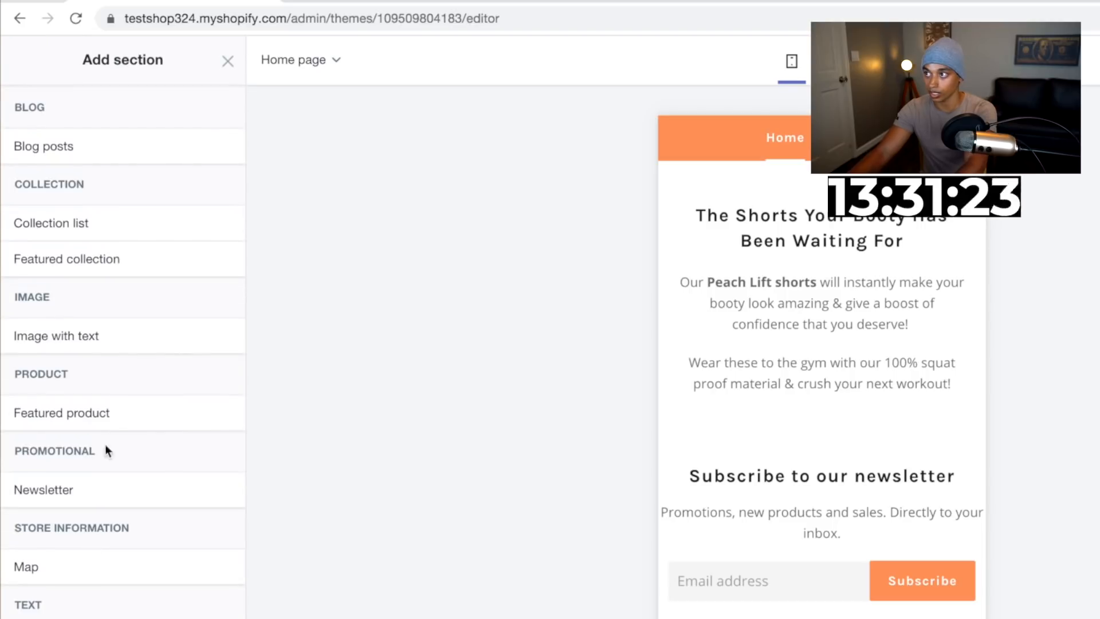
mouse_move(86, 343)
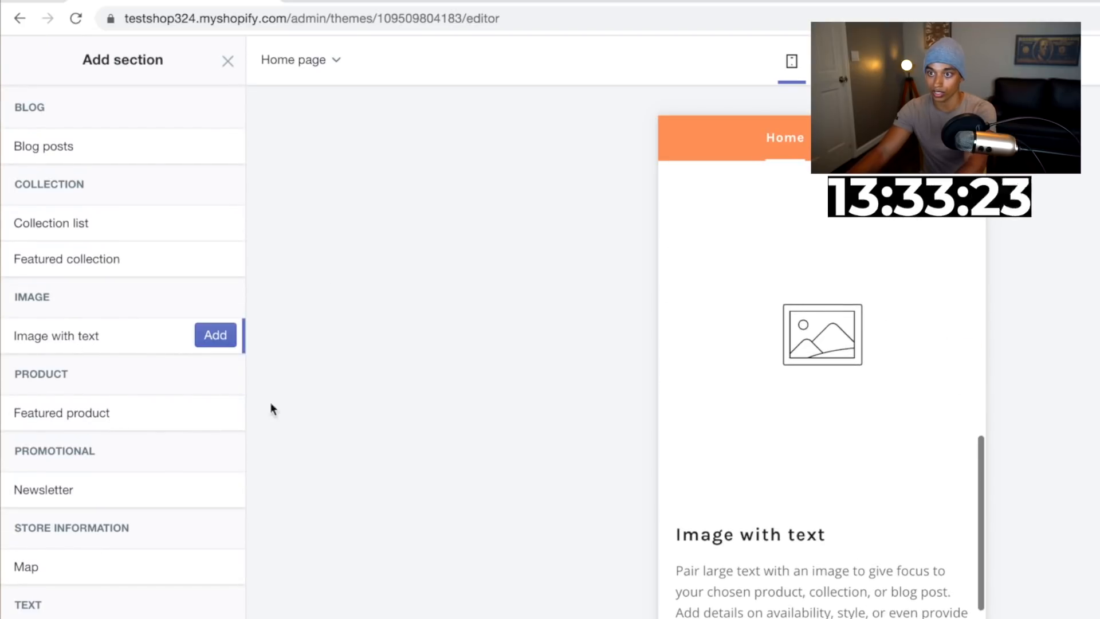
left_click(208, 347)
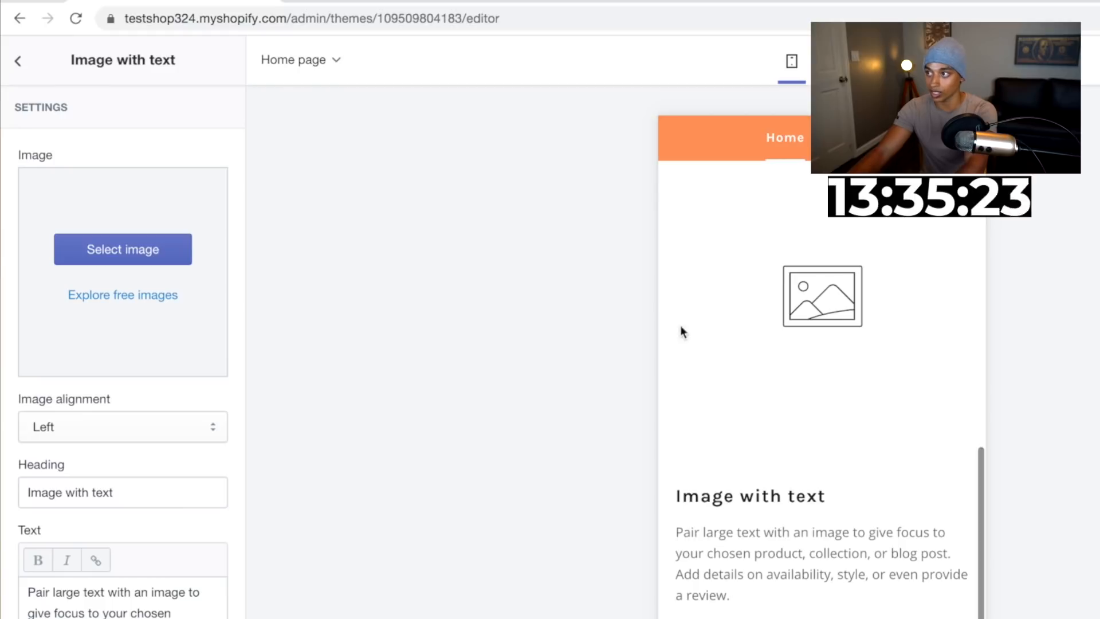
scroll(913, 424, "up", 15)
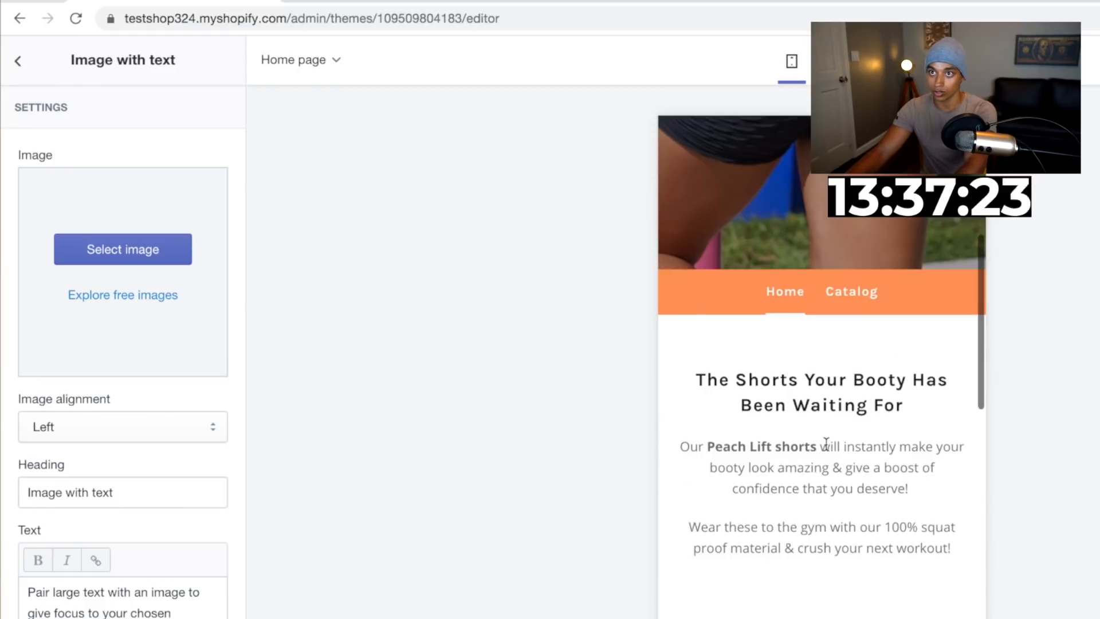
Save the lime green shorts photo from the AliExpress product listing to the computer
scroll(826, 443, "down", 5)
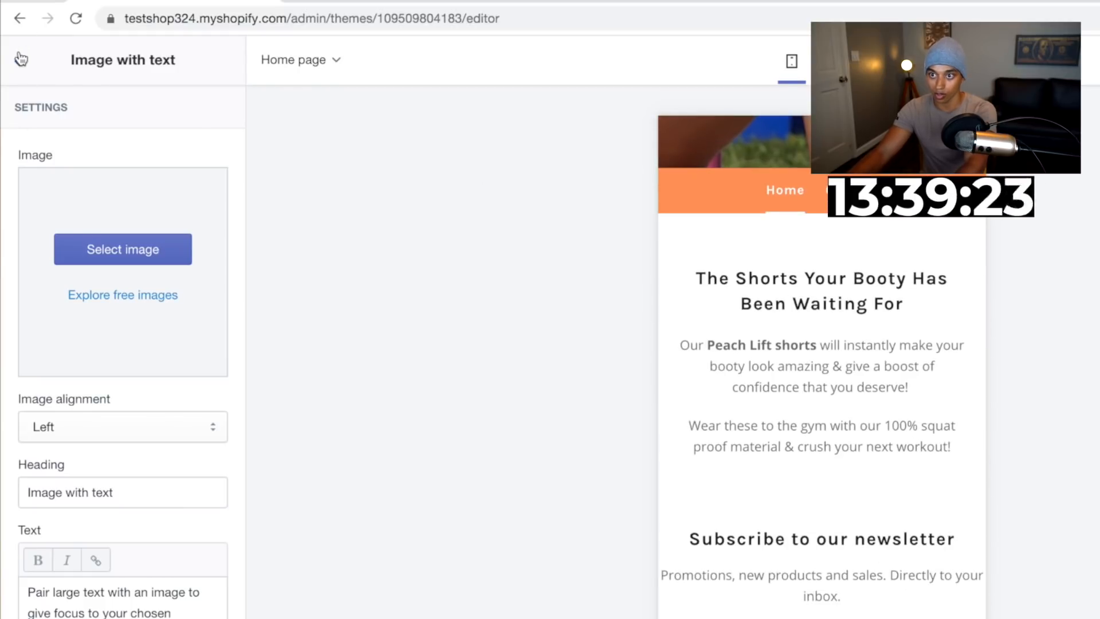
left_click(18, 61)
left_click_drag(68, 566, 81, 504)
scroll(766, 418, "up", 6)
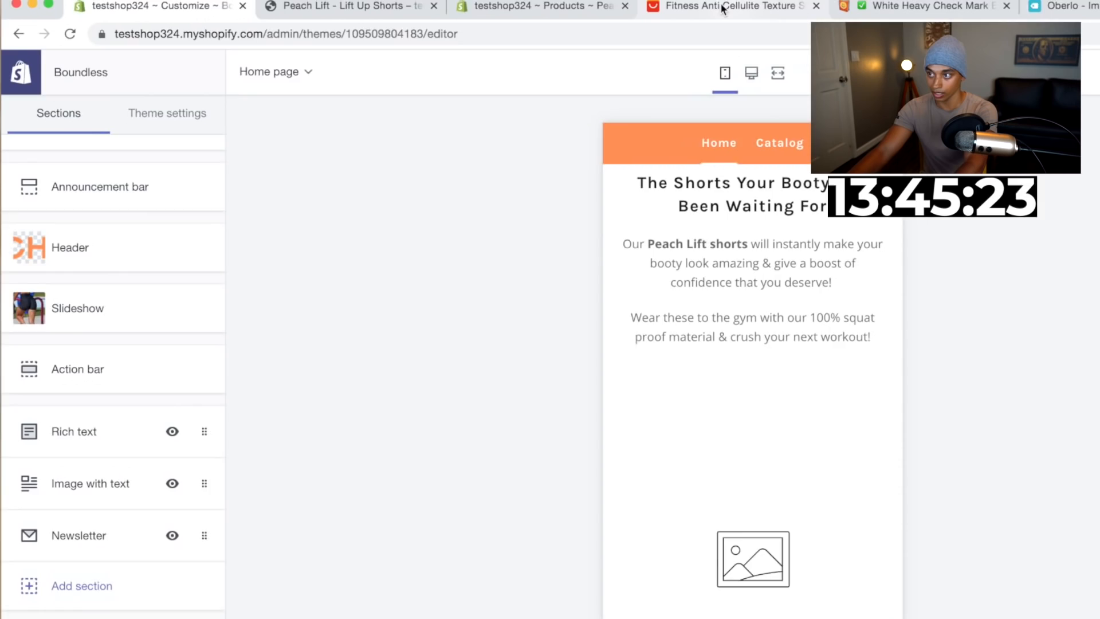
left_click(721, 7)
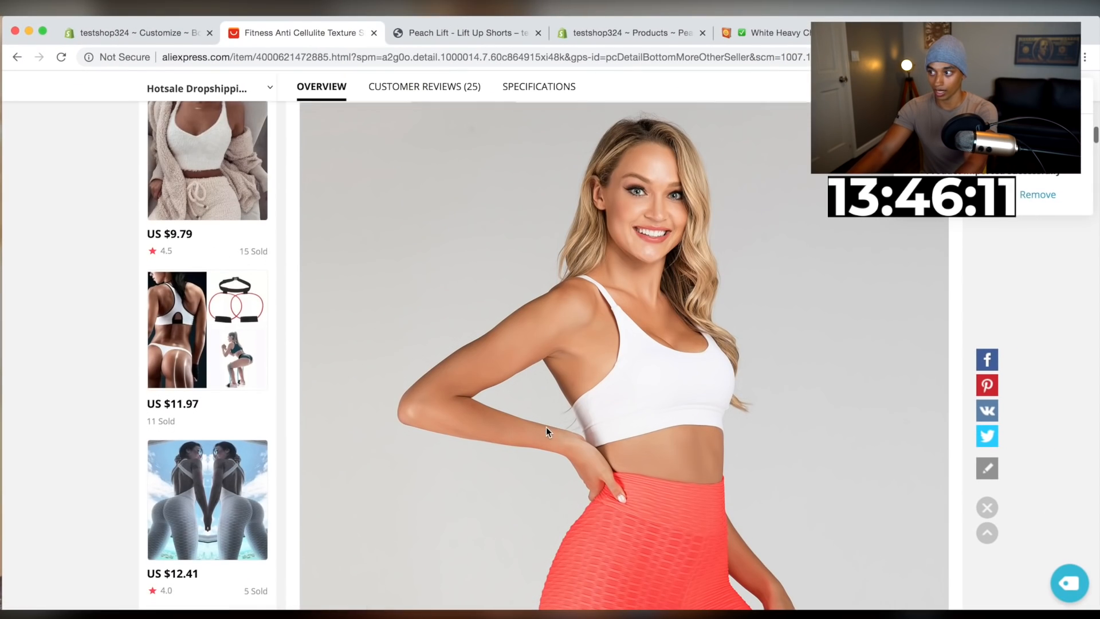
scroll(547, 429, "down", 7)
scroll(546, 427, "down", 15)
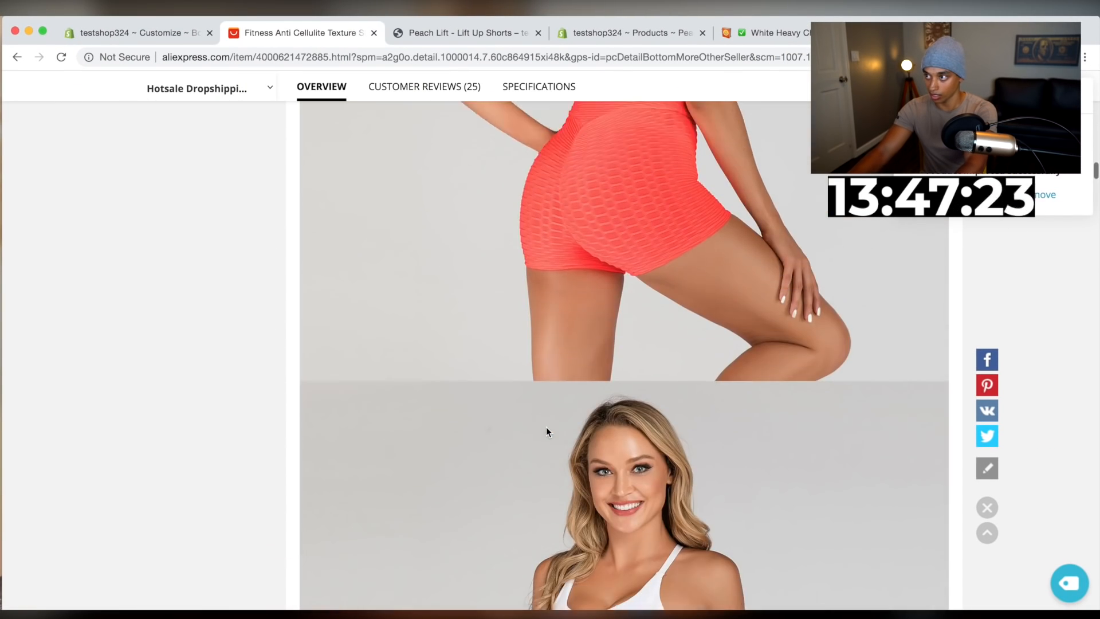
scroll(546, 427, "down", 10)
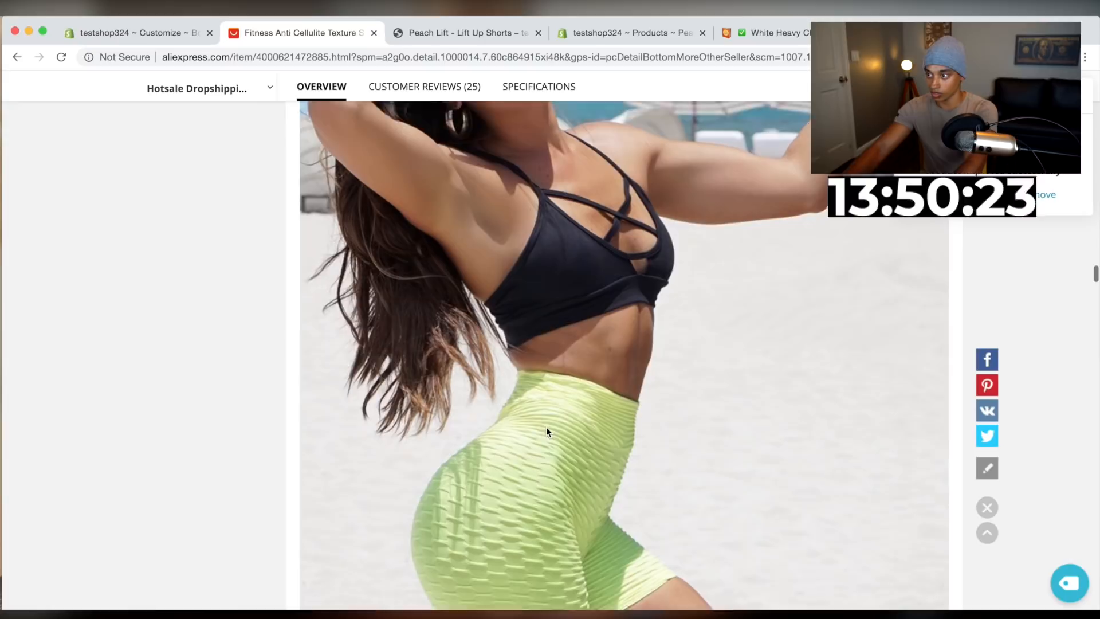
right_click(566, 375)
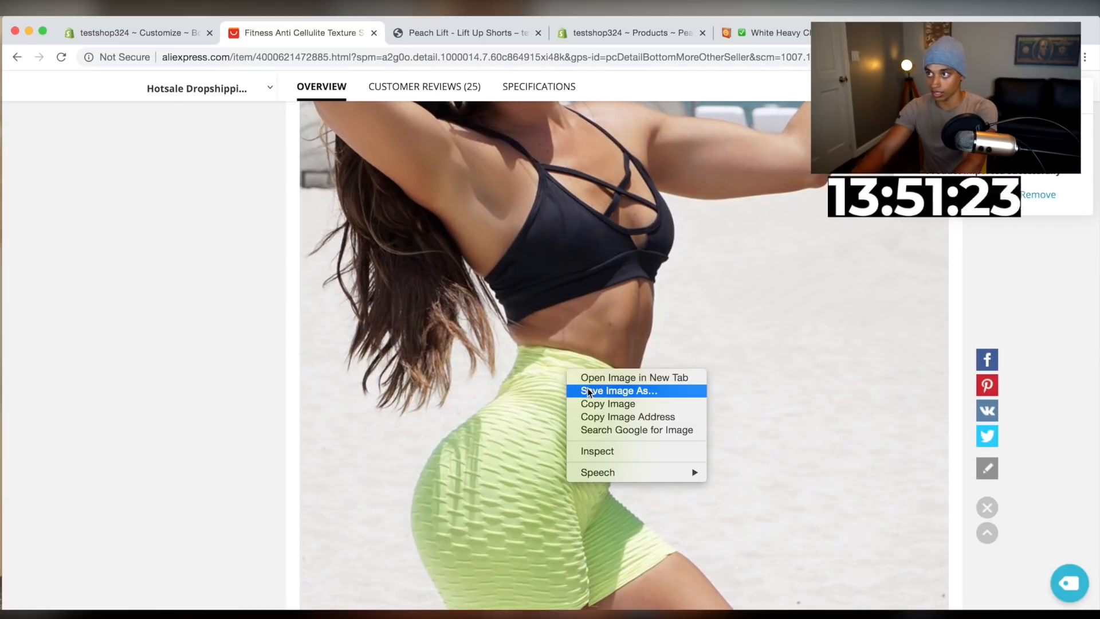
left_click(587, 389)
key("Return")
Save the red shorts photo from the same listing and return to the theme editor
scroll(587, 373, "down", 10)
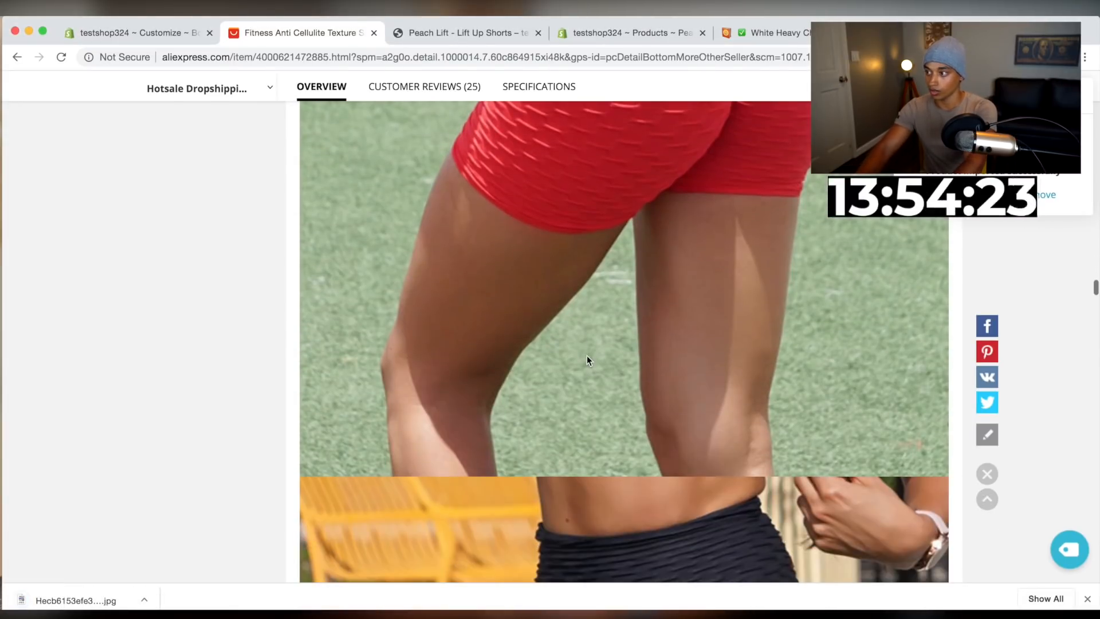
right_click(586, 355)
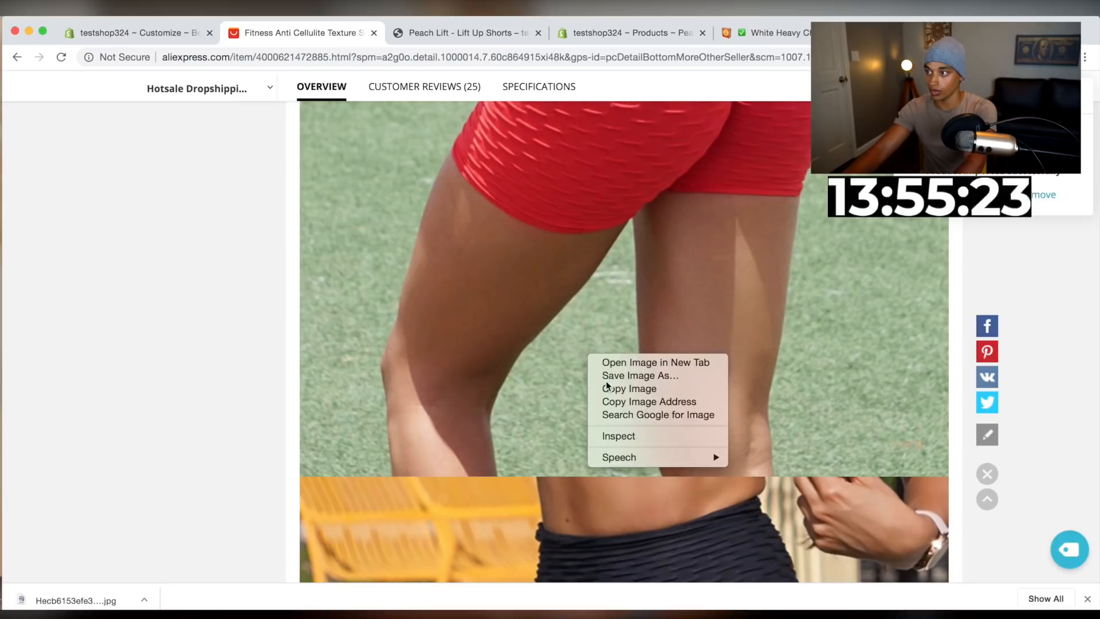
left_click(605, 376)
key("Return")
scroll(606, 380, "down", 8)
scroll(606, 379, "down", 8)
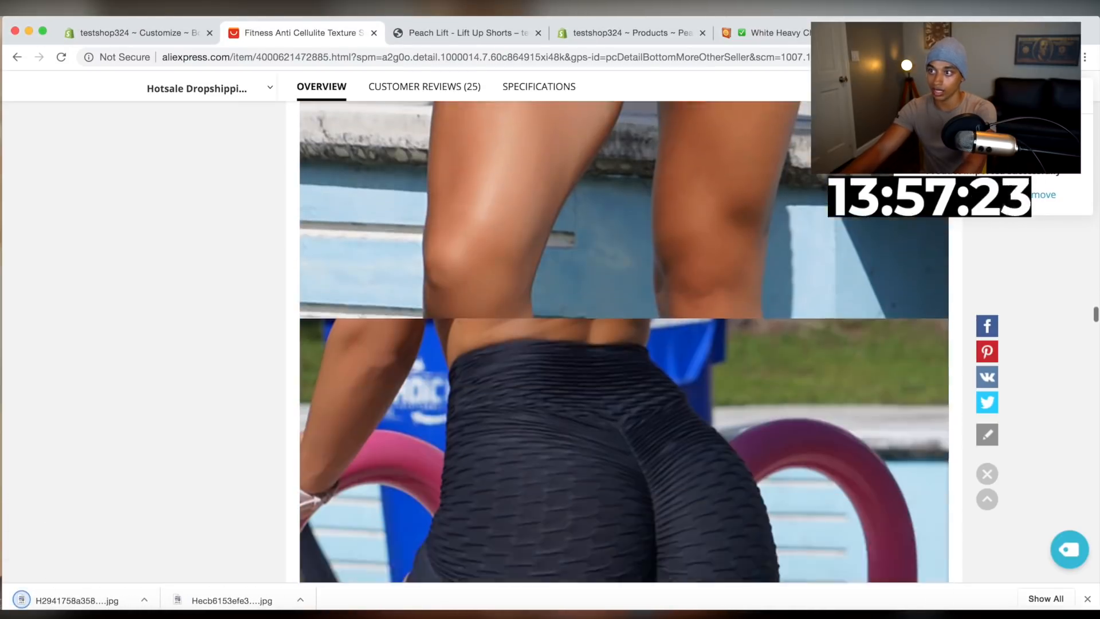
left_click(177, 36)
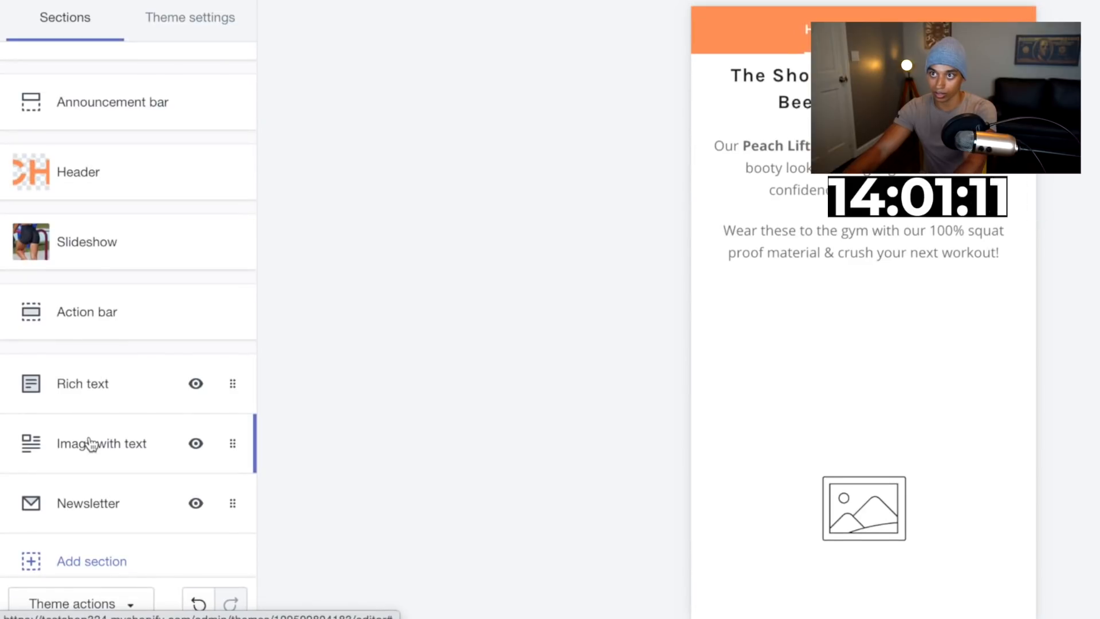
Upload the red shorts photo and set it as the Image with text section's image
left_click(90, 444)
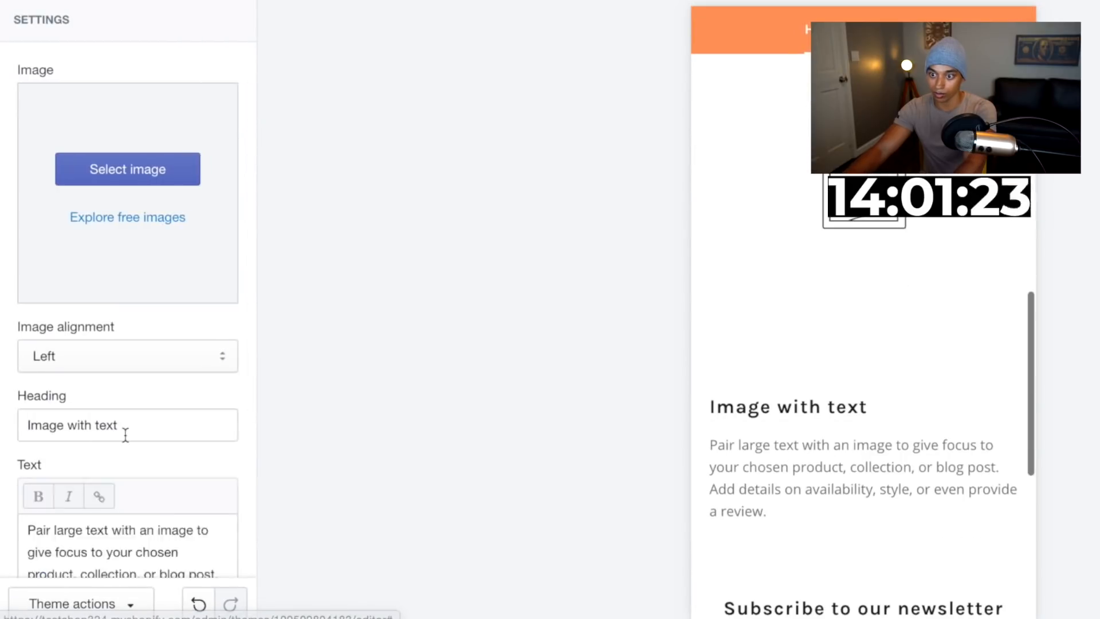
scroll(125, 432, "down", 3)
left_click(147, 39)
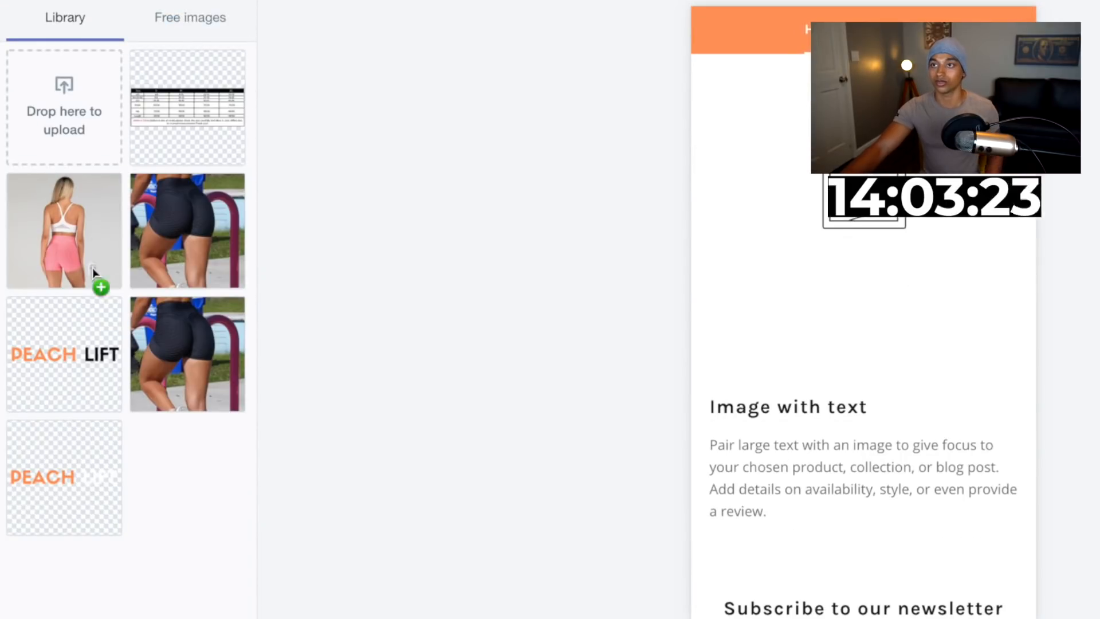
left_click_drag(91, 267, 36, 134)
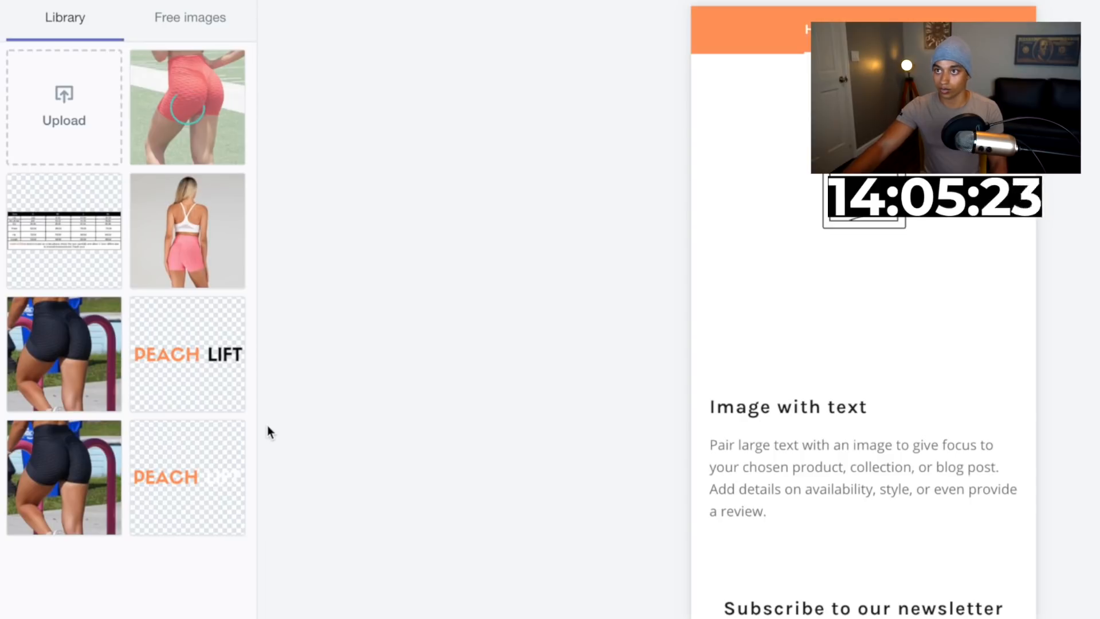
left_click(211, 114)
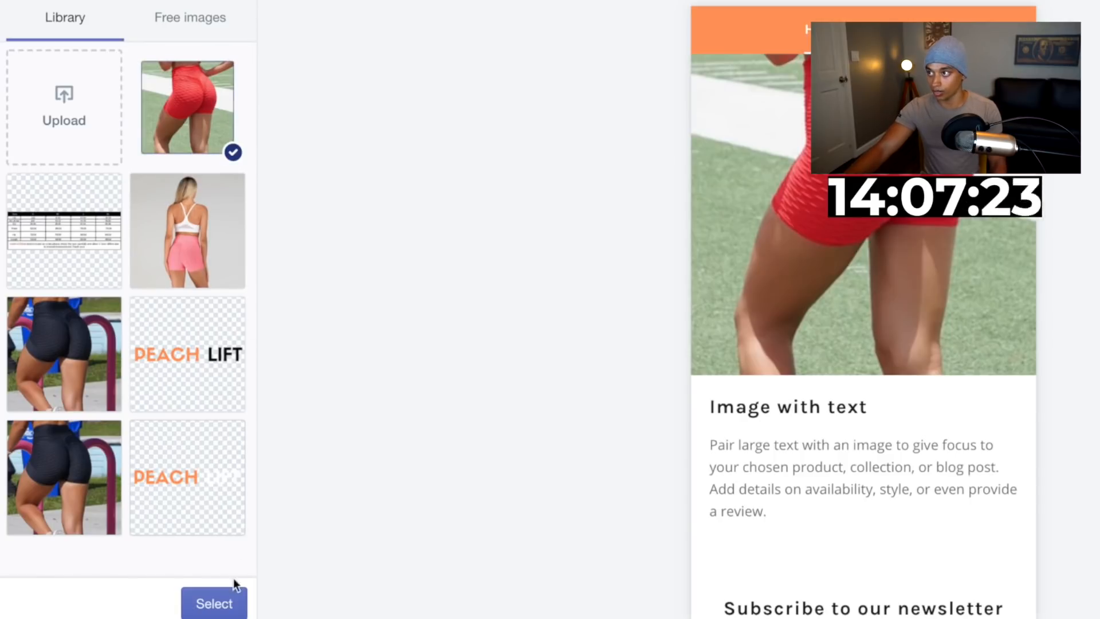
left_click(227, 605)
Set the section heading to 'Why The Peach Lift Leggings Are Amazing!'
scroll(791, 389, "up", 3)
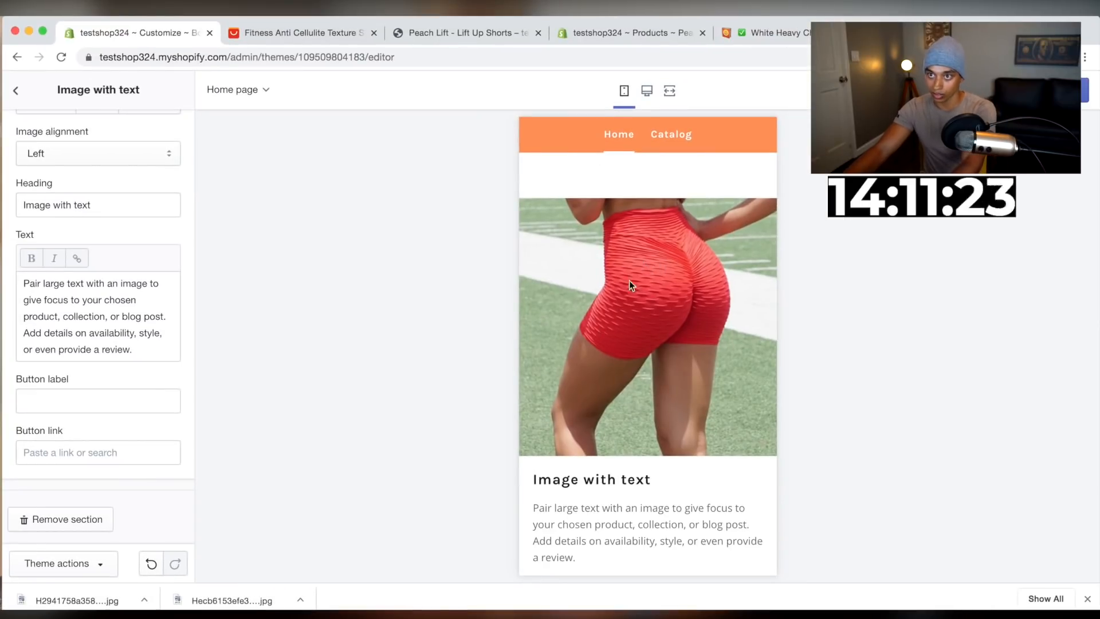
scroll(619, 339, "down", 2)
triple_click(74, 209)
scroll(642, 224, "down", 1)
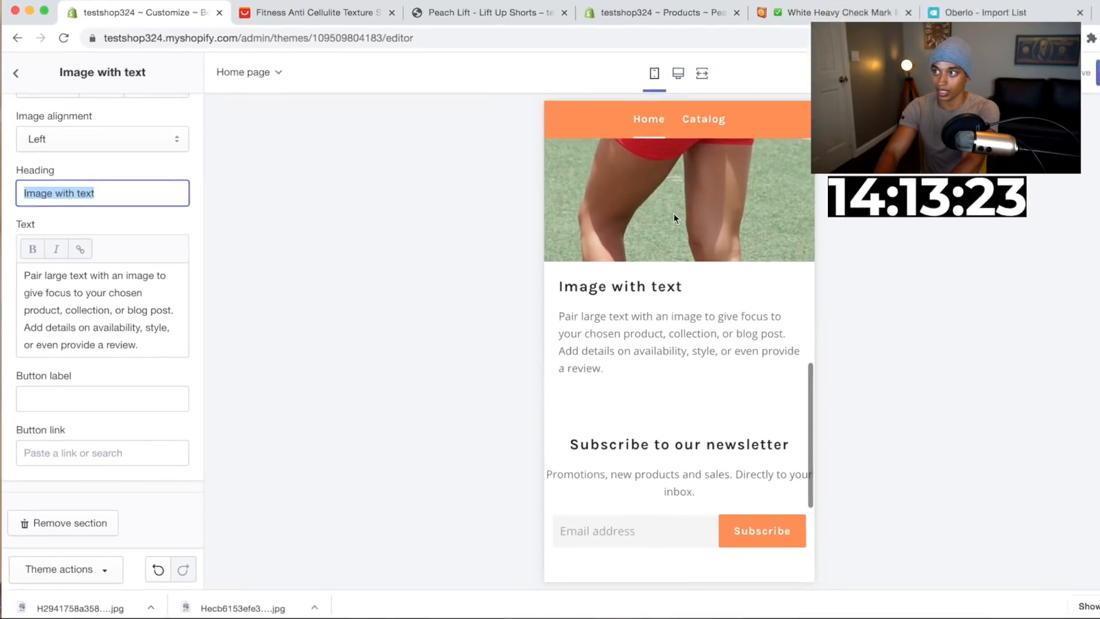
type("P")
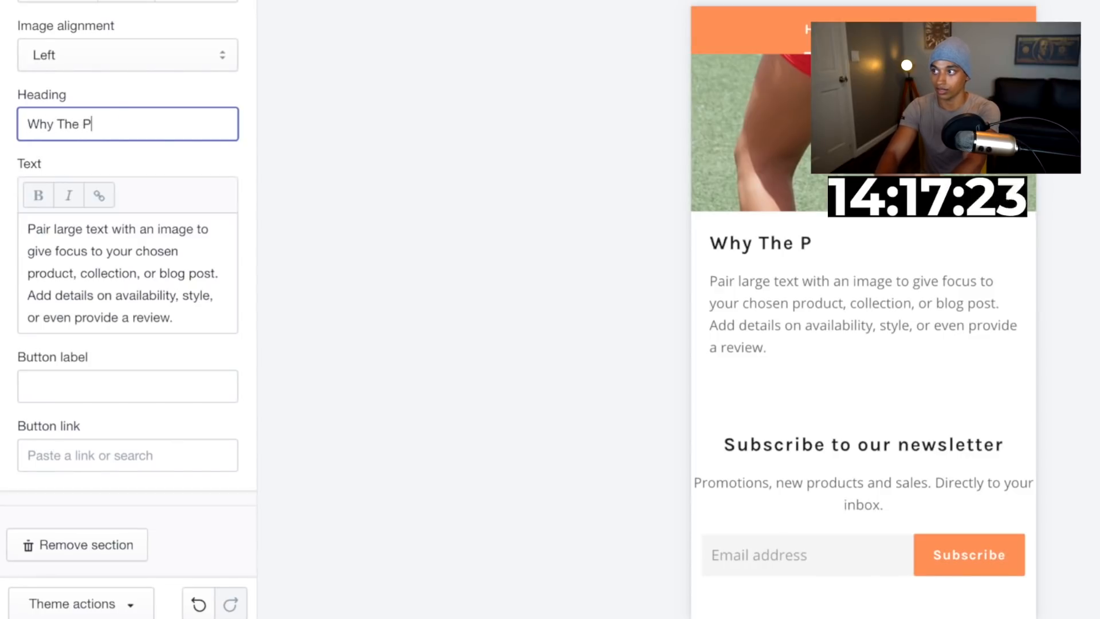
type("each Lift Leggings")
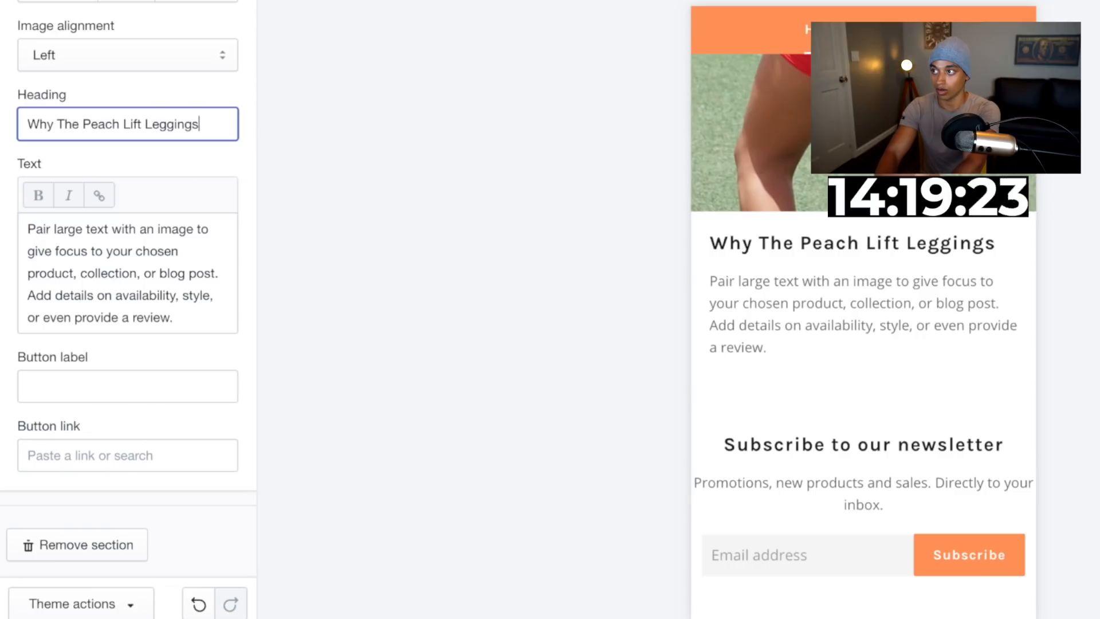
type("Ar")
type("e Amazing!")
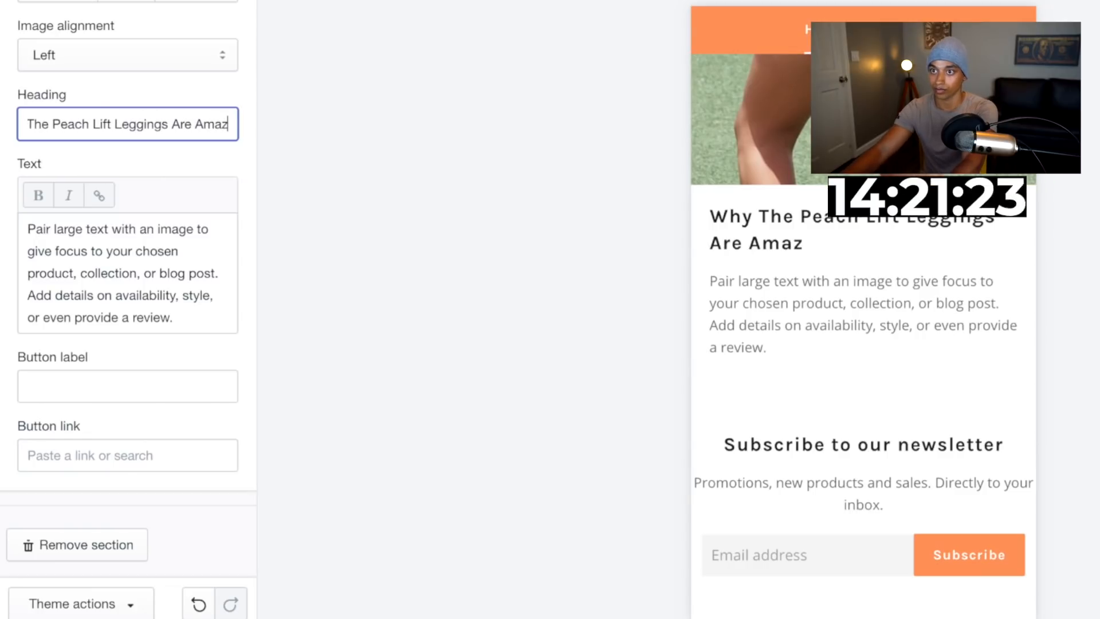
Replace the section text with 'The Peach Lift fabric allows you to breath during your workouts & fits like a glove around your amazing curves!'
triple_click(122, 297)
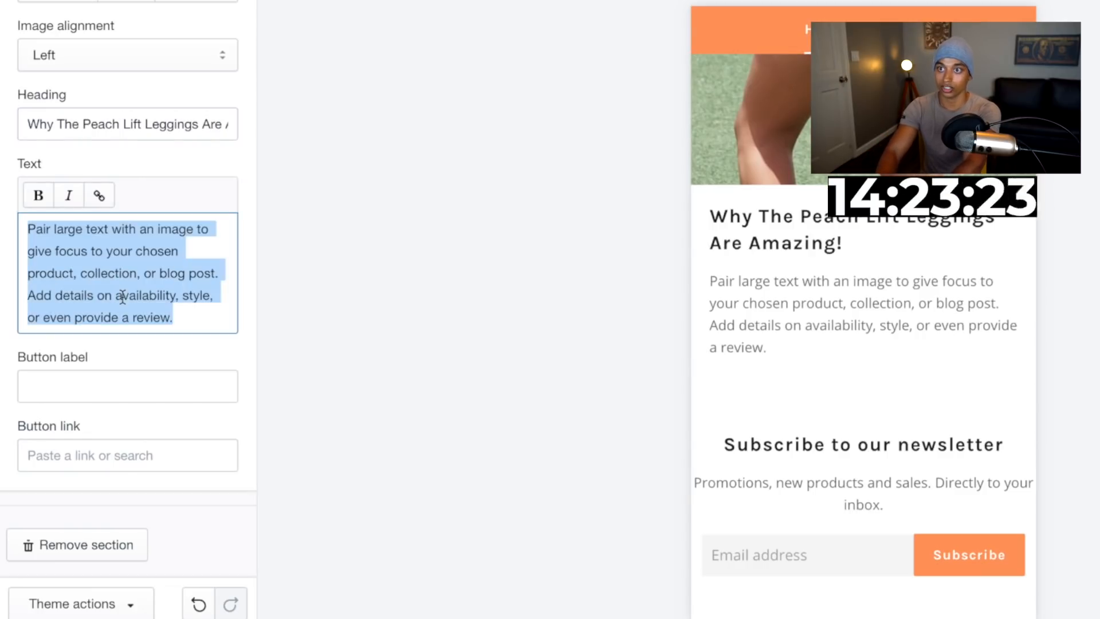
type("The Peach Lift fabric m")
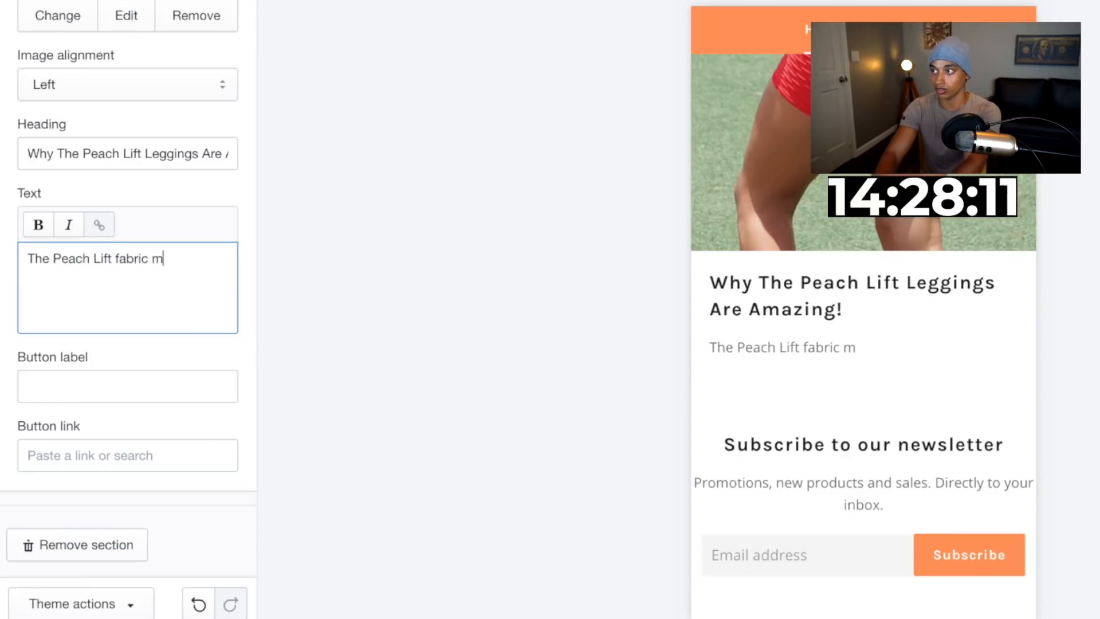
key("BackSpace")
type("allows you")
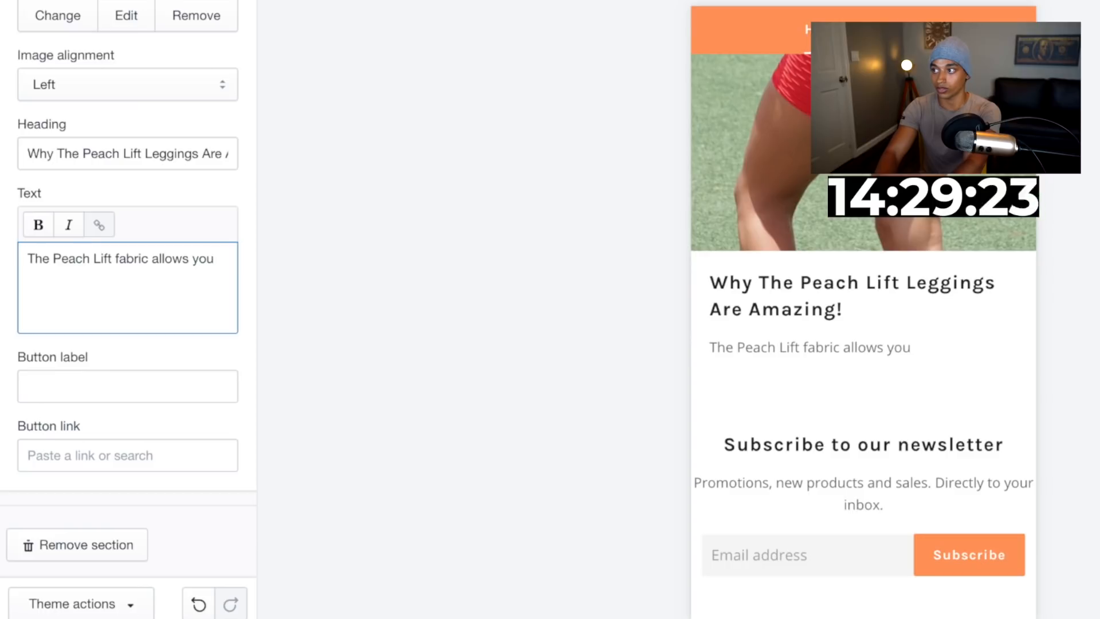
type("g th")
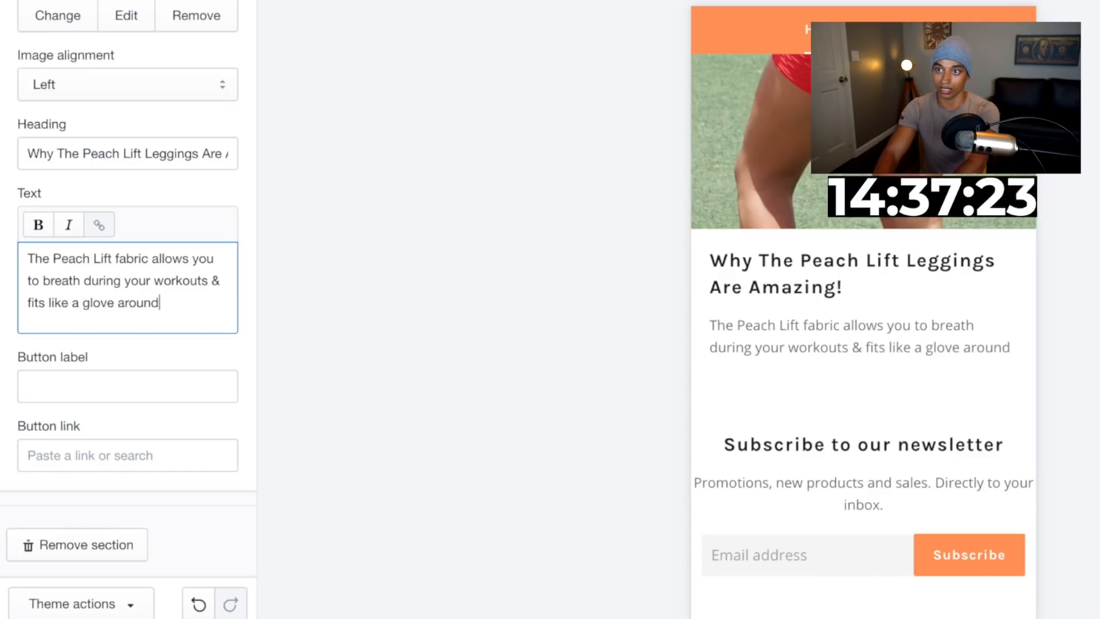
type("your amazing curve")
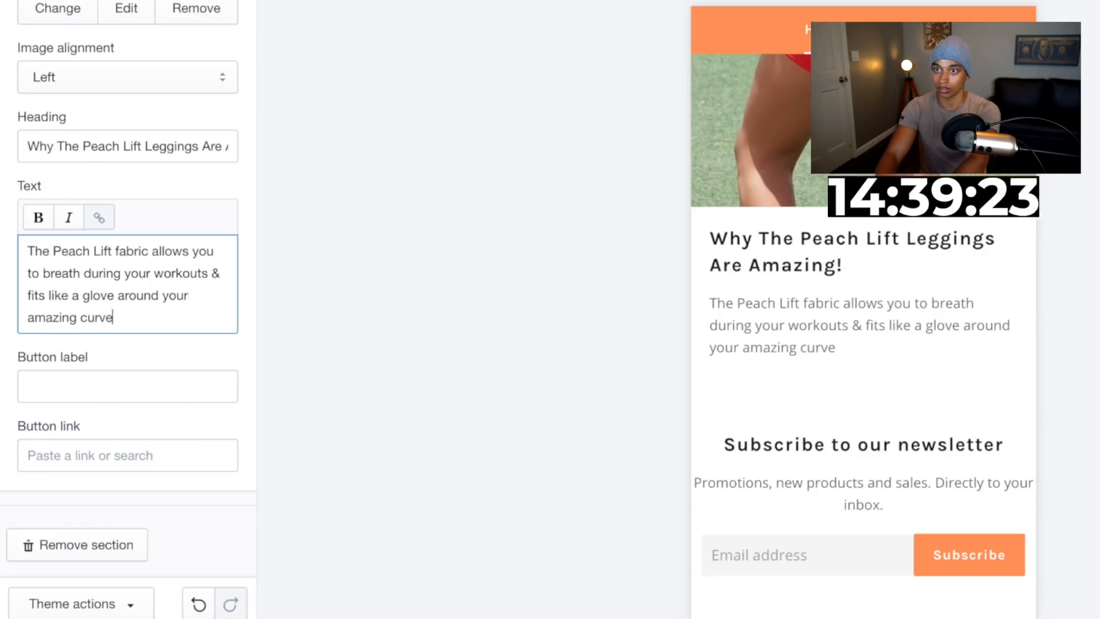
type("s!")
key("Return")
key("Return")
Add a second paragraph: 'Your gonna love the way you look!'
type("y")
key("BackSpace")
key("BackSpace")
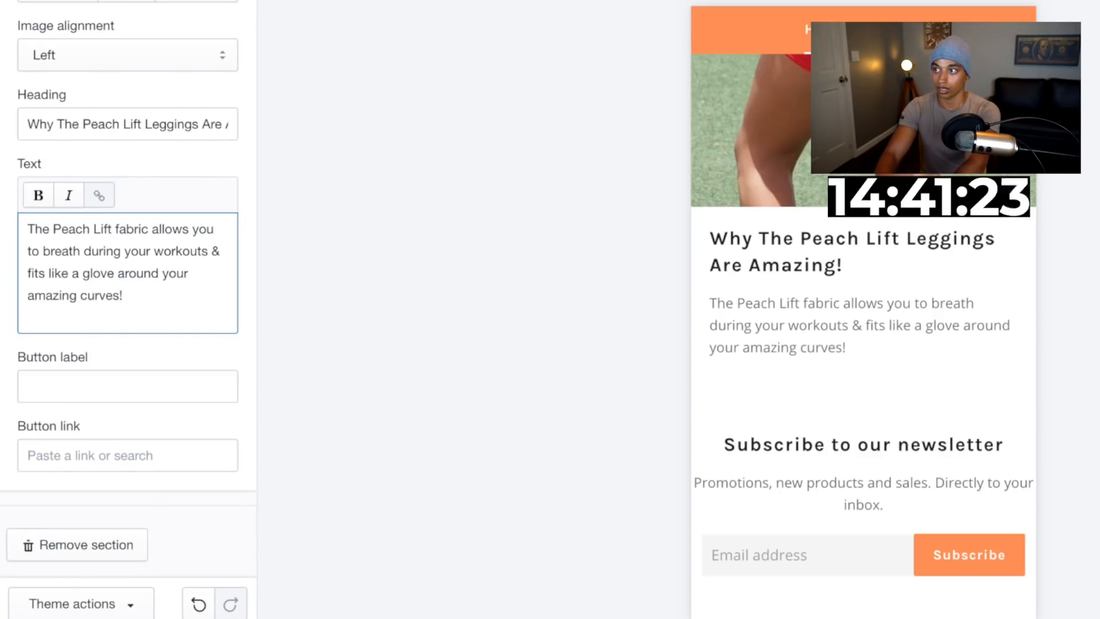
key("Return")
type("Your")
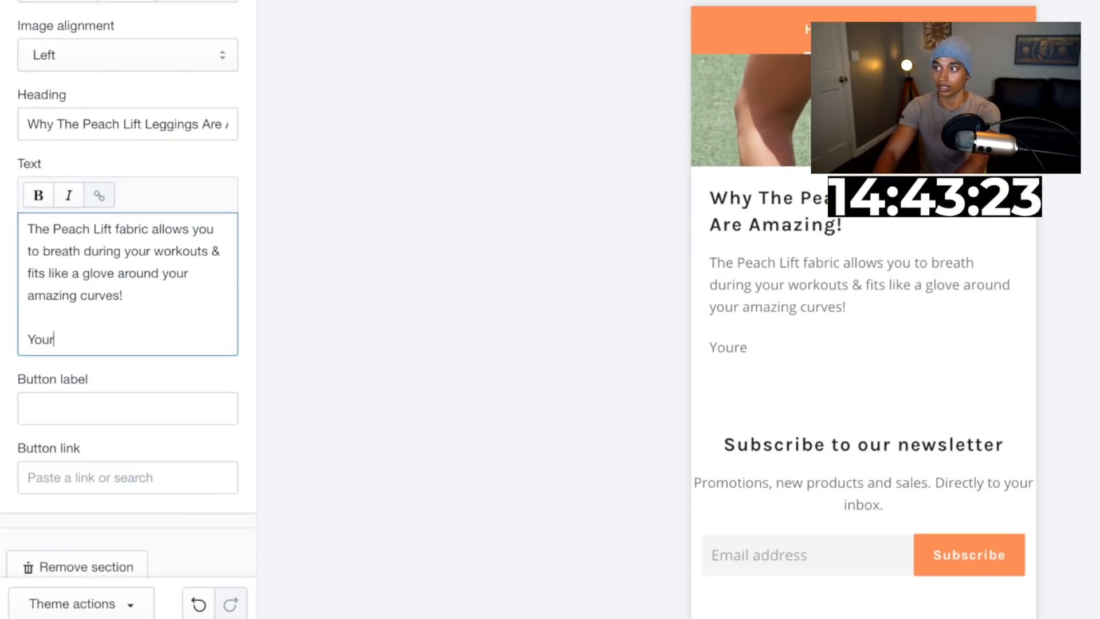
type(" gonna love th")
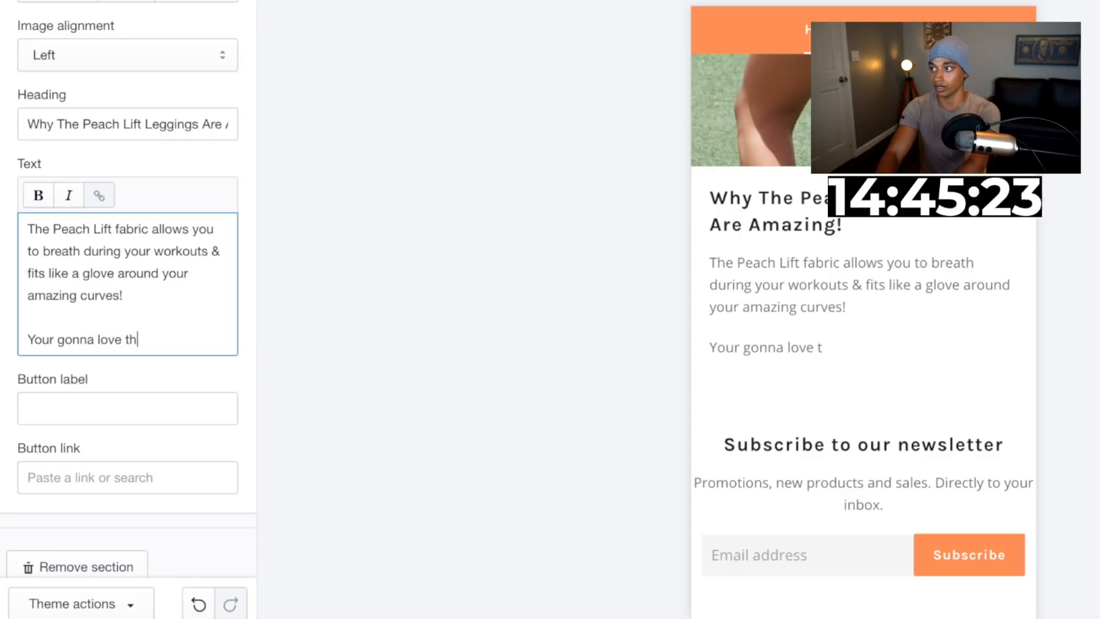
type("e way you look!")
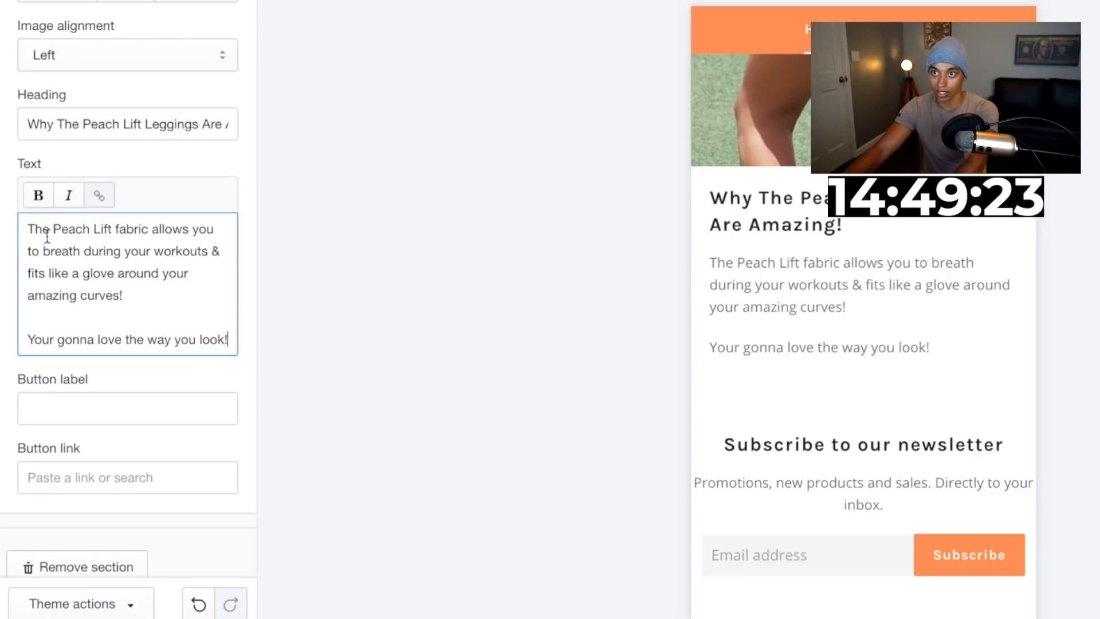
Make 'Peach Lift' bold in the section text and return to the sections list
left_click_drag(53, 229, 95, 229)
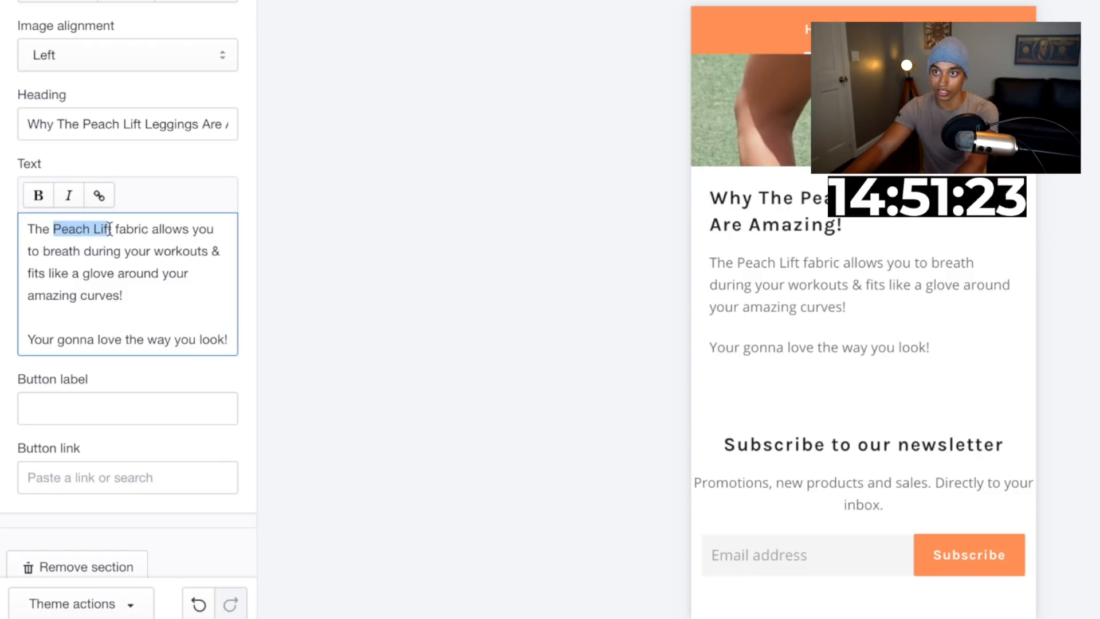
left_click(54, 202)
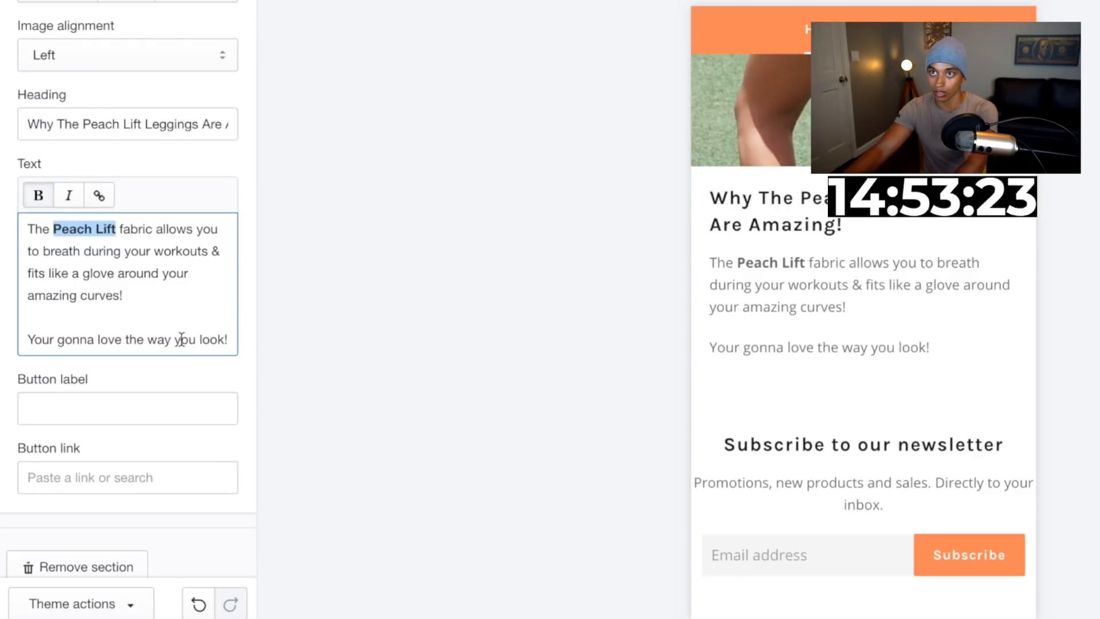
scroll(181, 339, "down", 1)
left_click(21, 3)
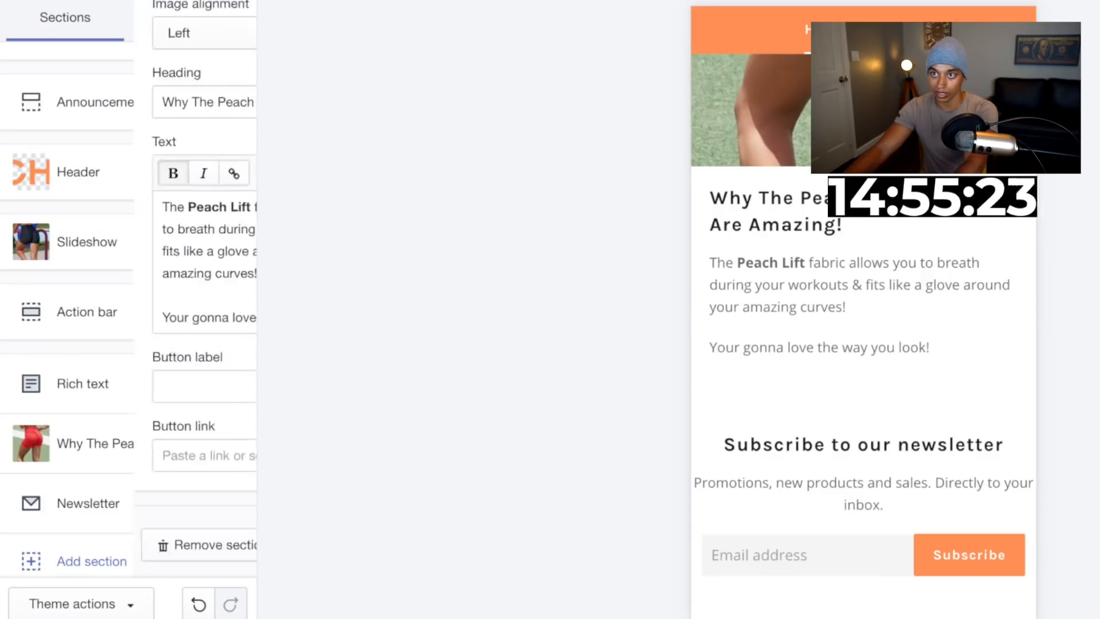
Add a Featured product section to the home page
scroll(98, 458, "down", 3)
left_click(98, 458)
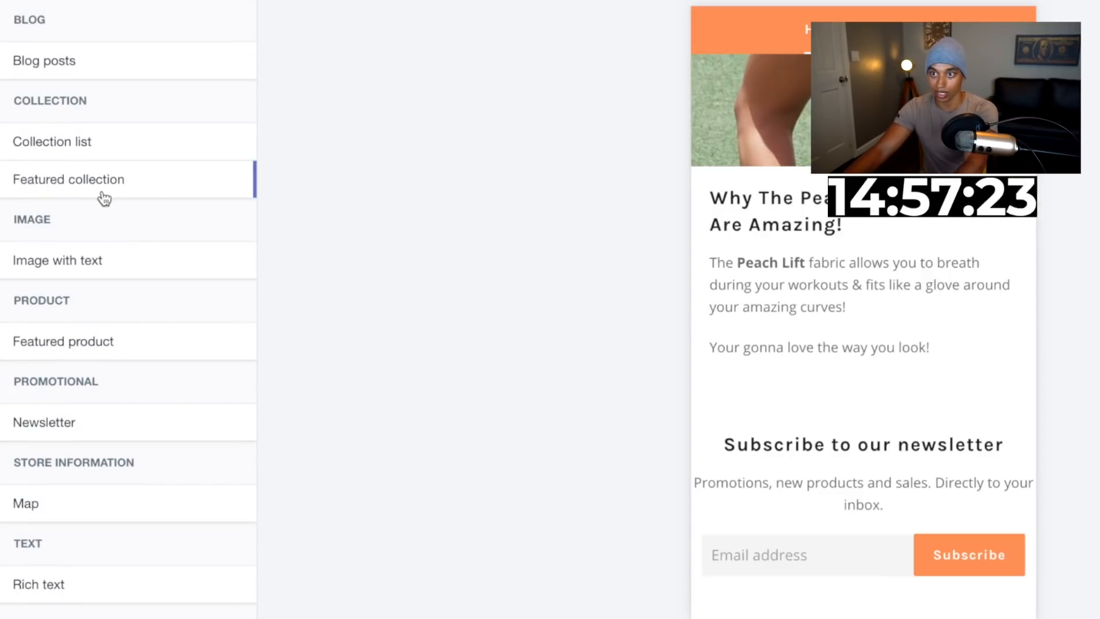
left_click(91, 343)
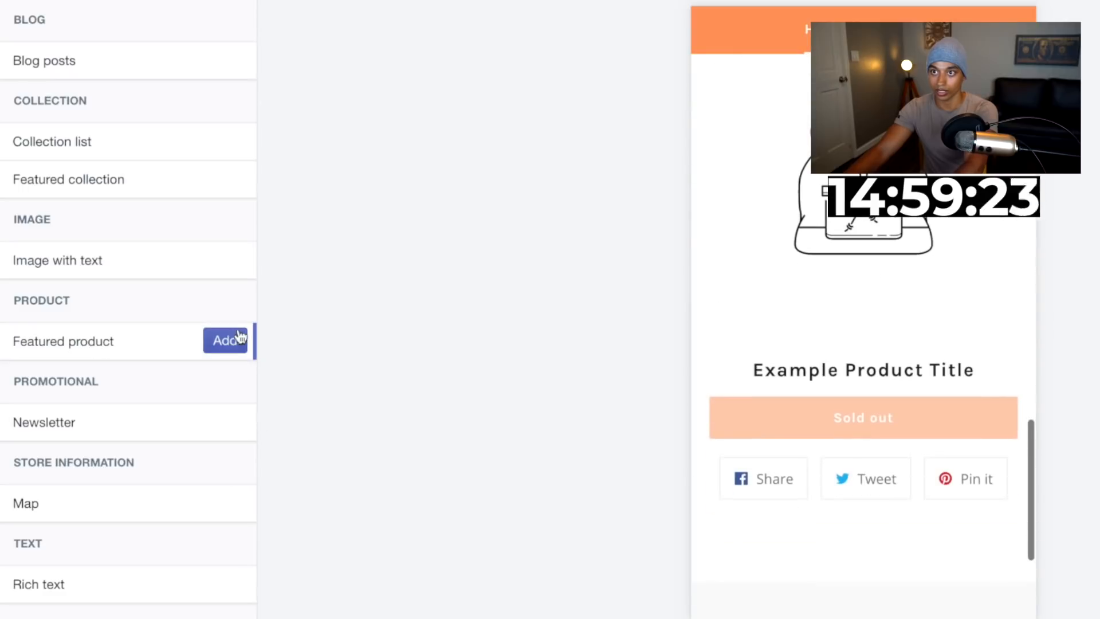
left_click(219, 339)
Choose the Peach Lift - Lift Up Shorts product for the Featured product section
left_click(128, 145)
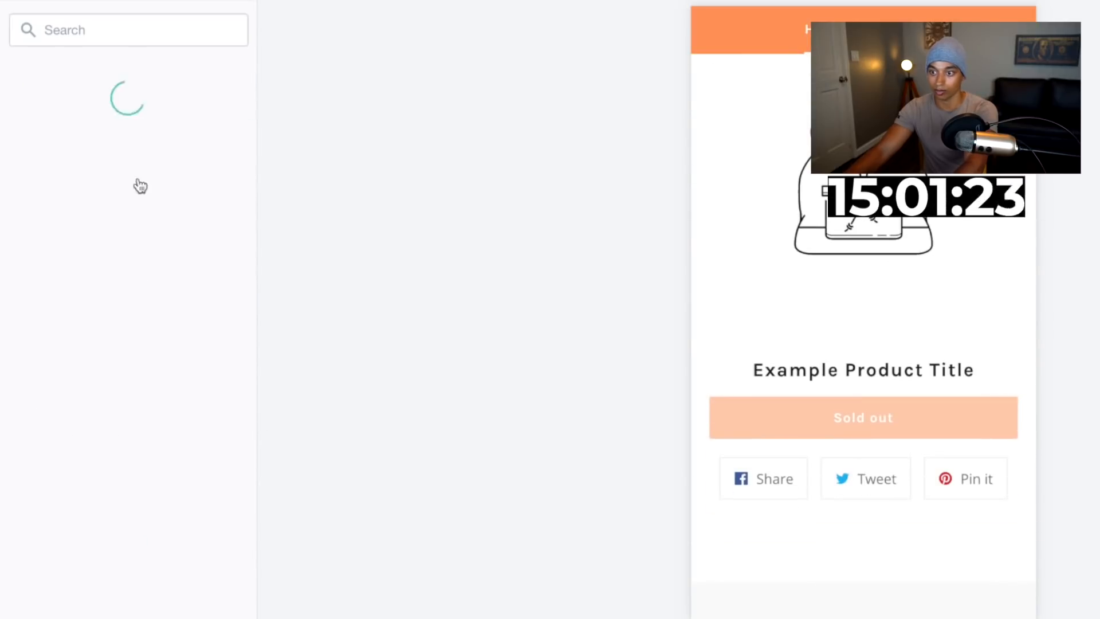
left_click(129, 150)
left_click(228, 607)
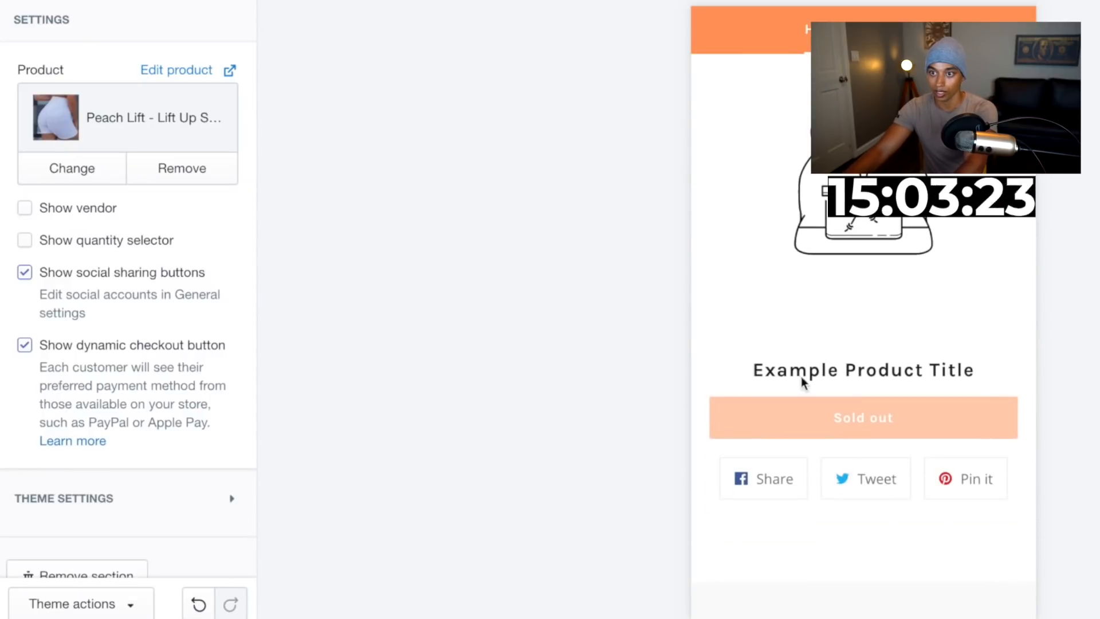
left_click(35, 2)
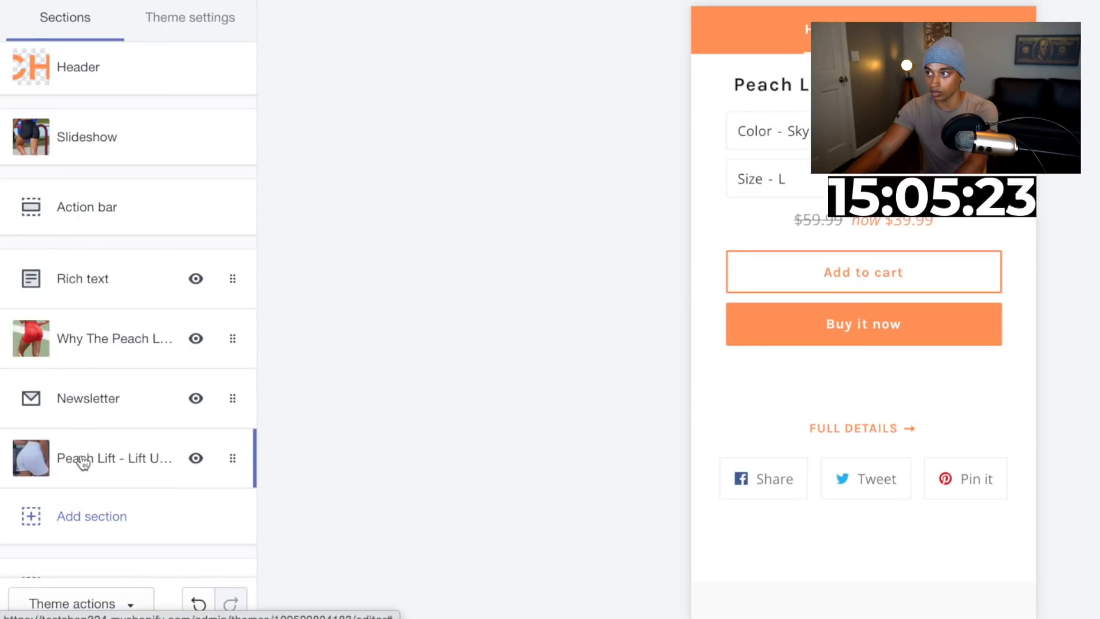
Move the Peach Lift - Lift Up Shorts featured product section above the Newsletter section and preview on desktop
left_click_drag(81, 460, 80, 394)
scroll(813, 311, "up", 15)
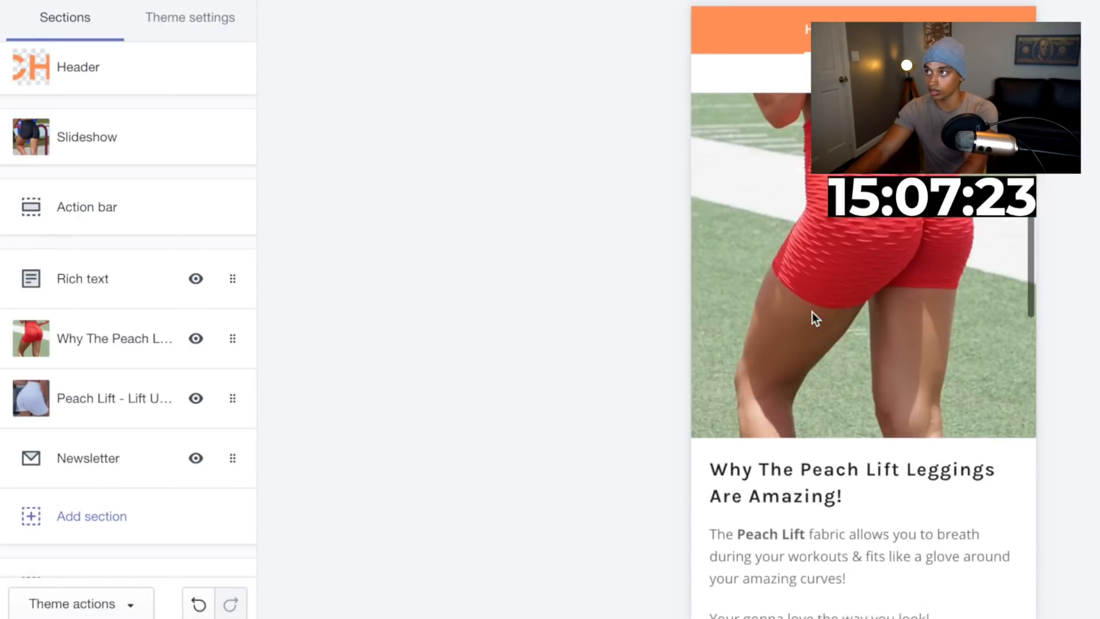
scroll(812, 311, "up", 6)
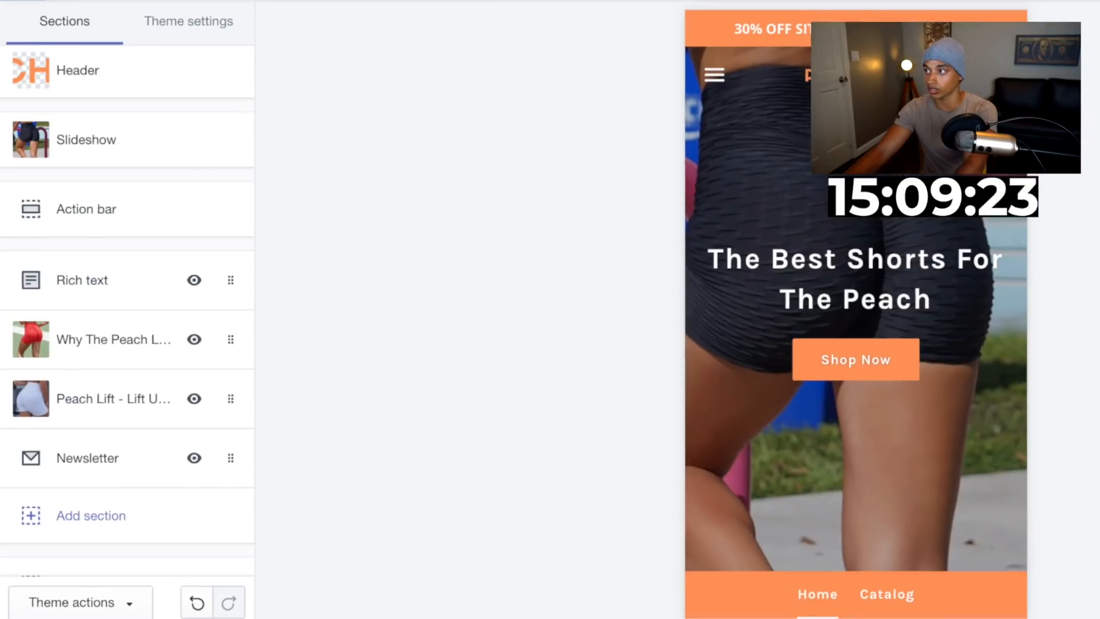
left_click(647, 91)
Set the Newsletter section heading to 'Subscribe to the Peach Lift family!'
scroll(664, 308, "down", 15)
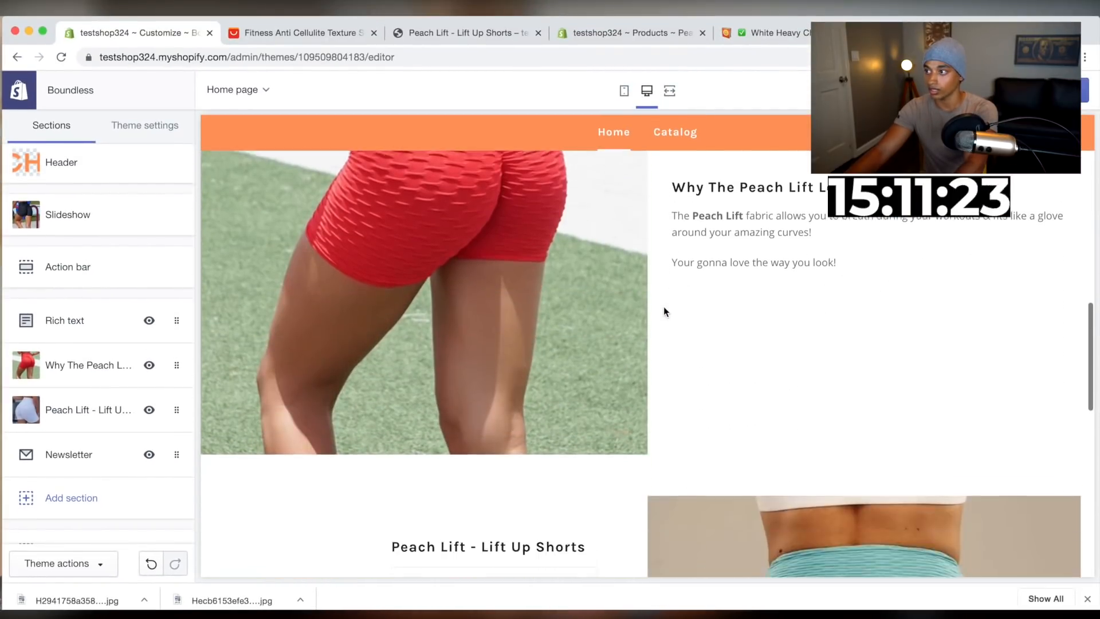
scroll(664, 307, "down", 5)
scroll(663, 307, "up", 15)
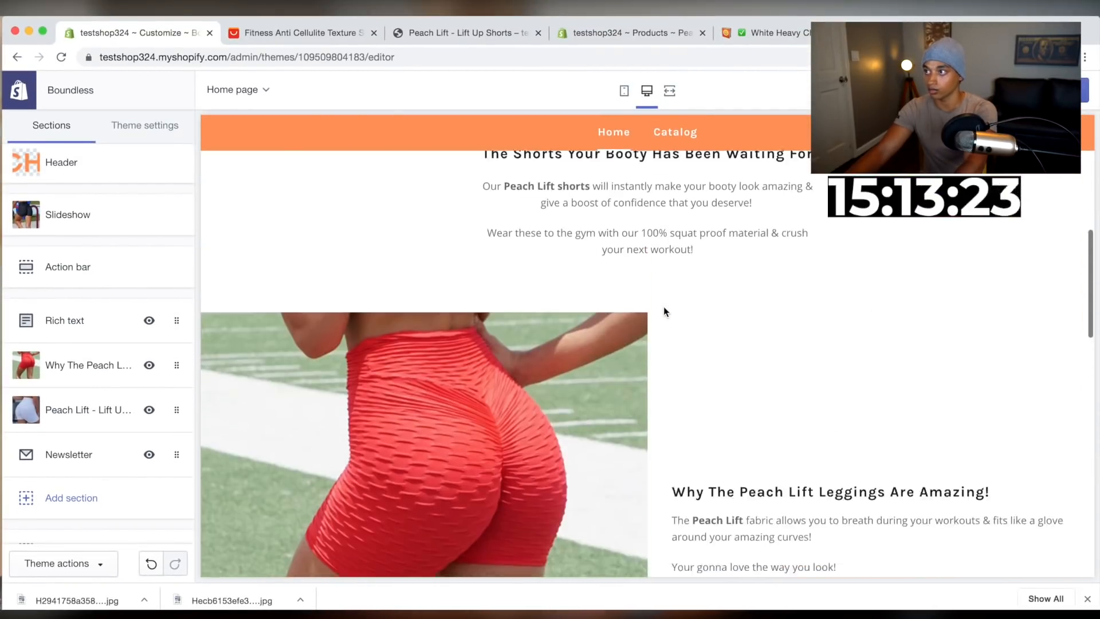
scroll(663, 307, "down", 15)
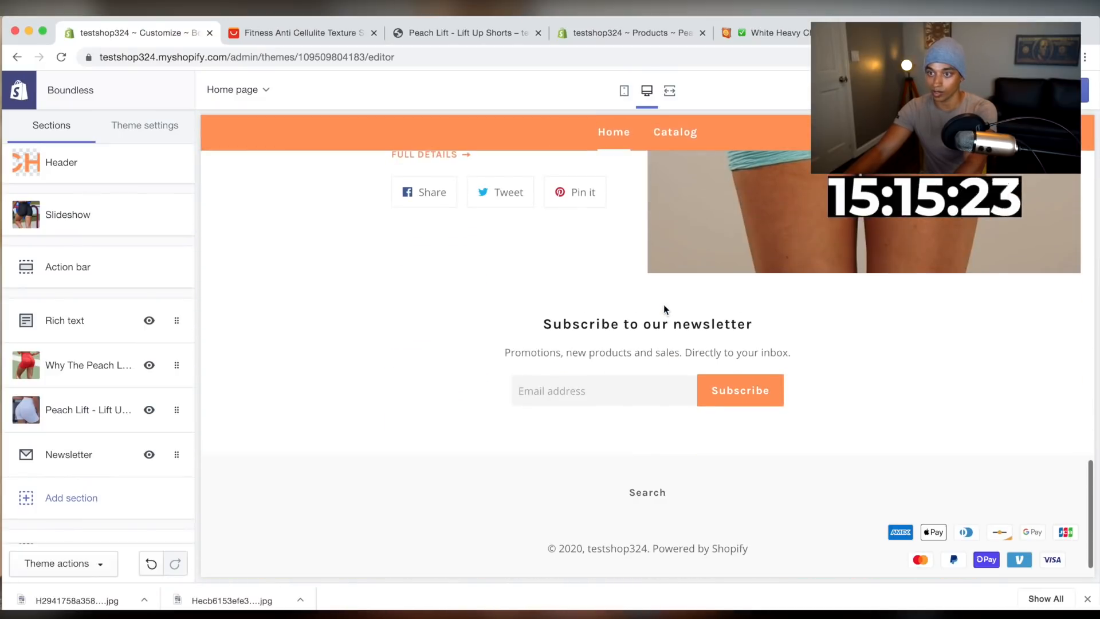
left_click(62, 456)
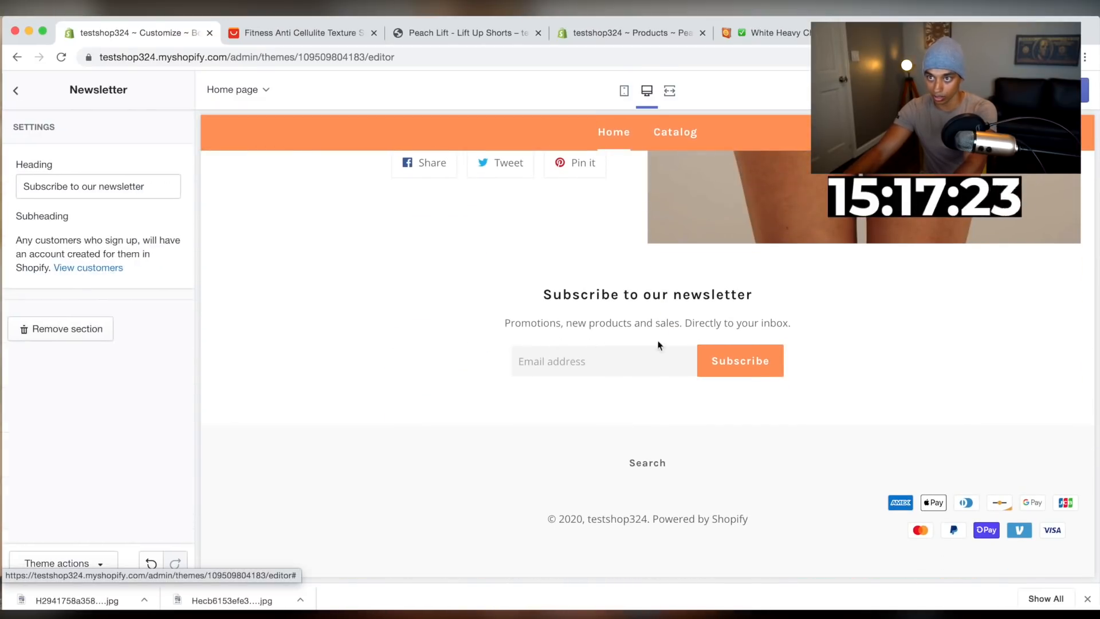
left_click(96, 271)
key("ctrl+a")
type("Subscribe to th")
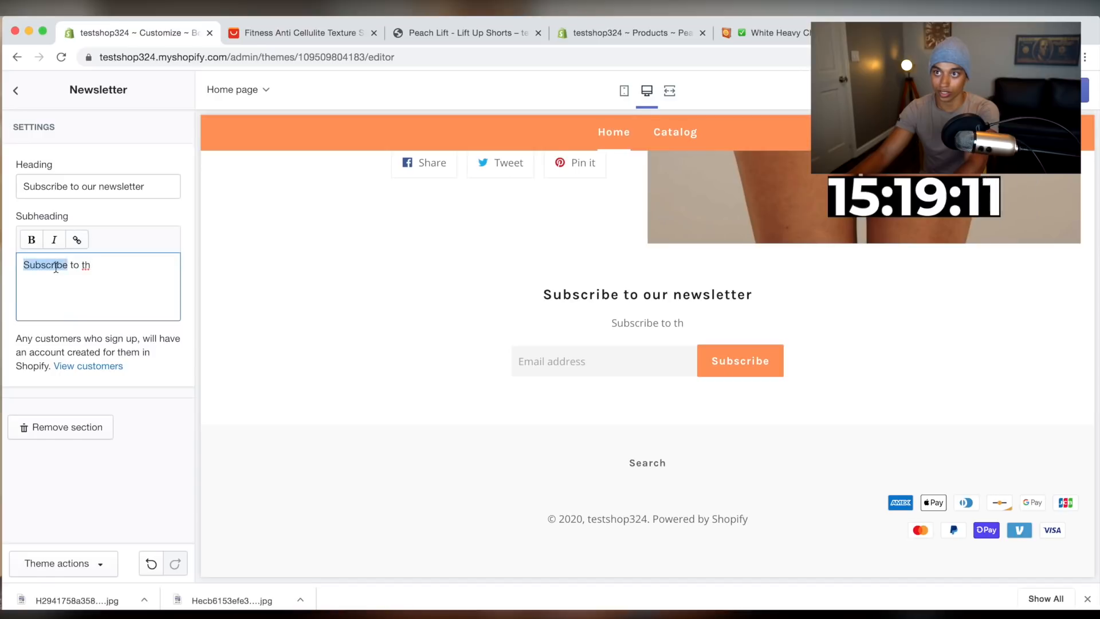
key("ctrl+a")
key("BackSpace")
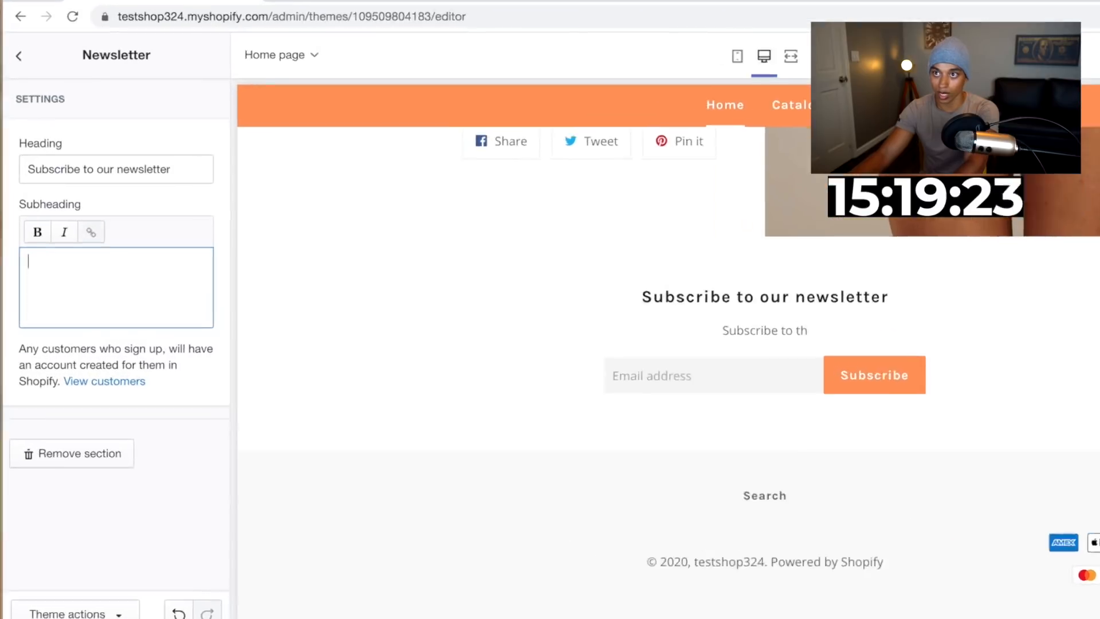
left_click_drag(84, 186, 168, 190)
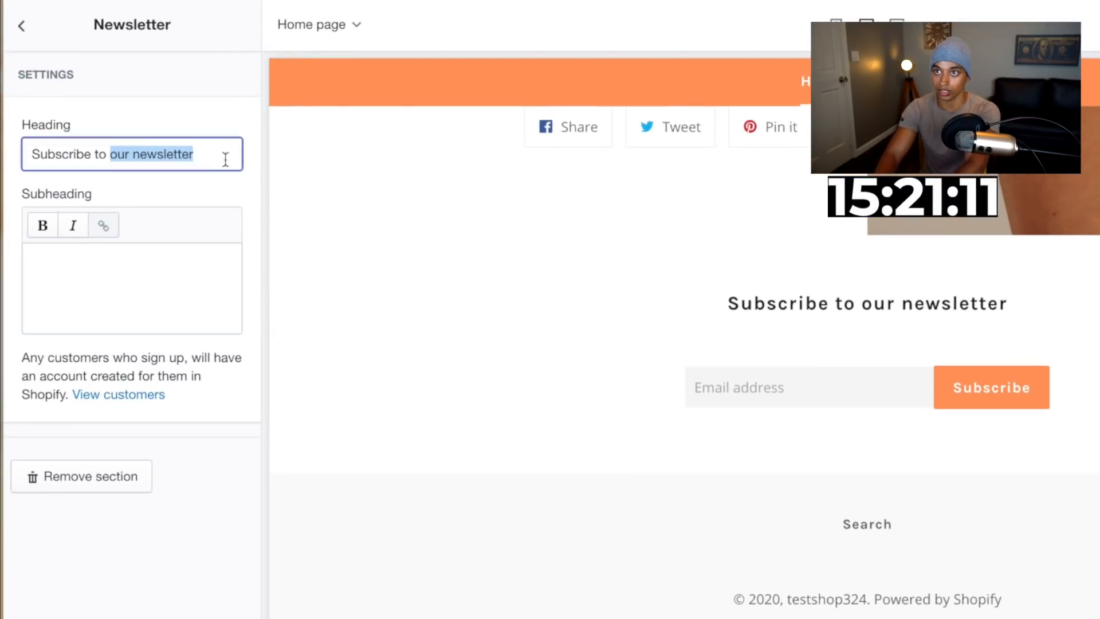
type("the Peach Li")
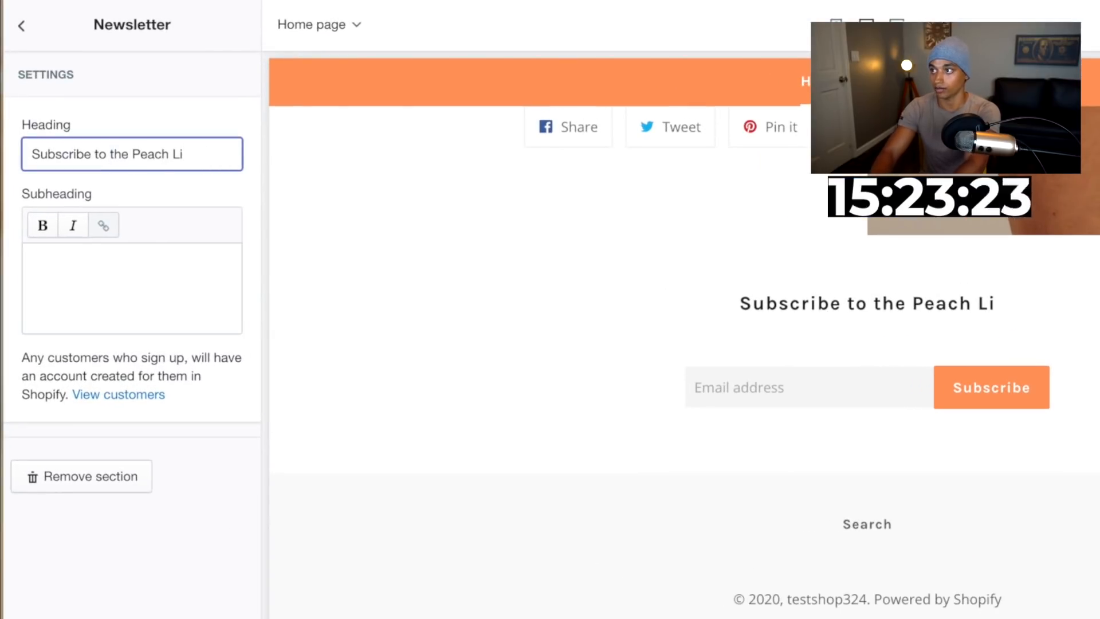
type("ft family!")
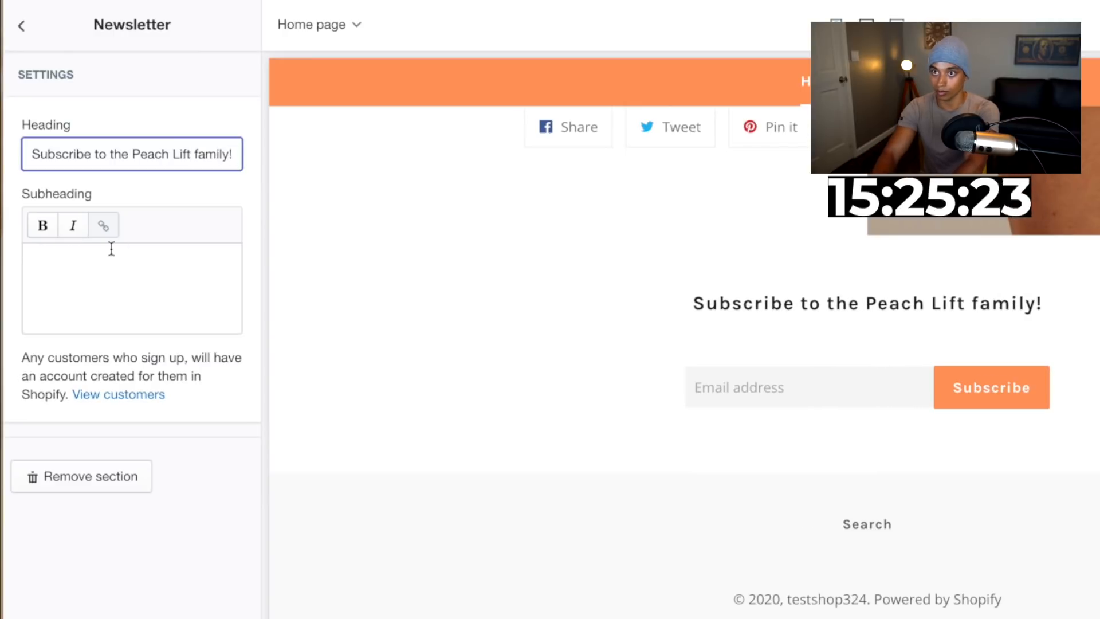
Set the Newsletter subheading to 'Be the first to know about our sales & deals!'
left_click(111, 257)
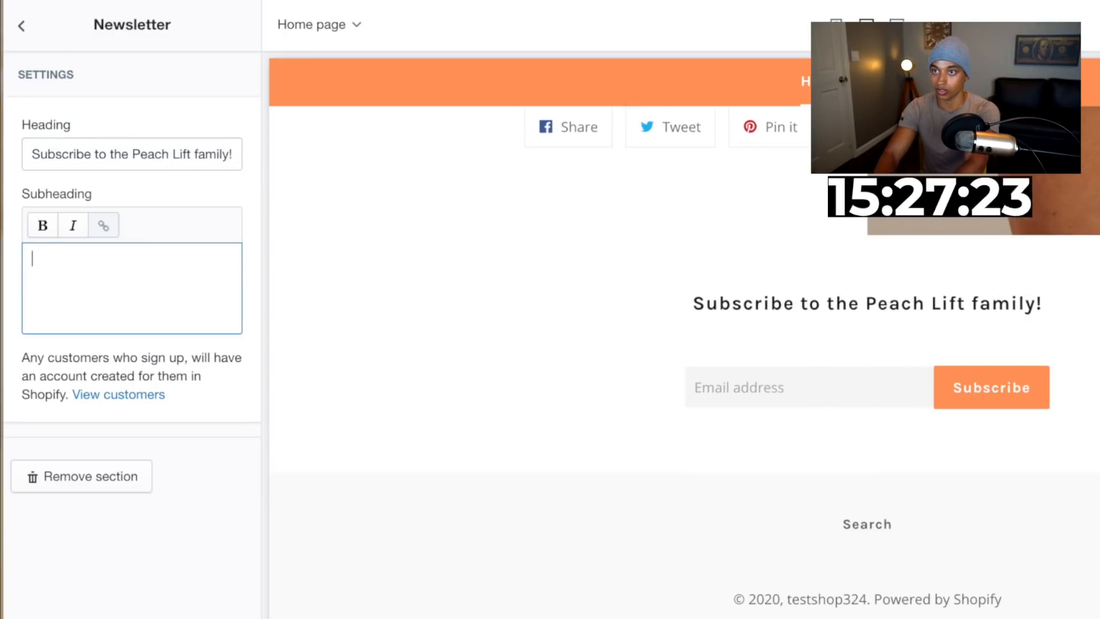
type("Be the first to")
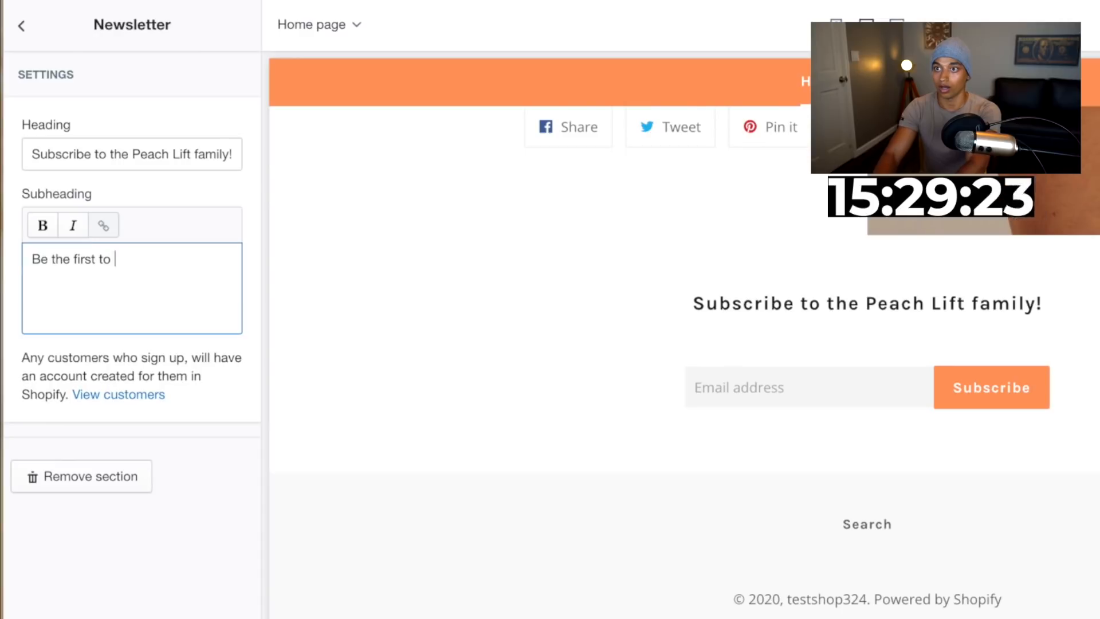
type("knw")
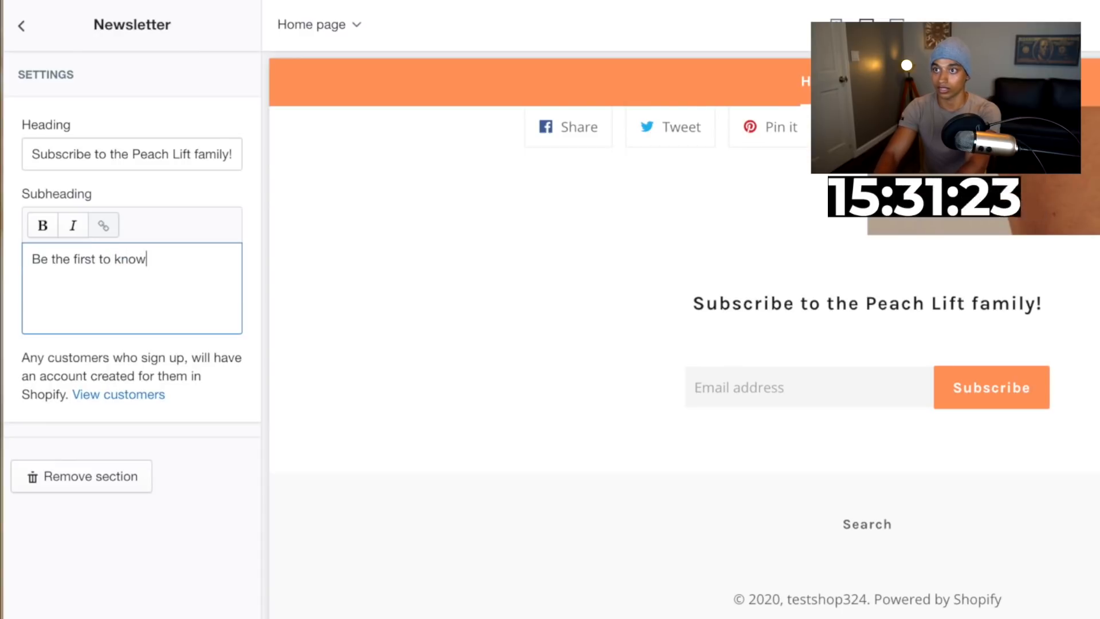
type("es & deals!")
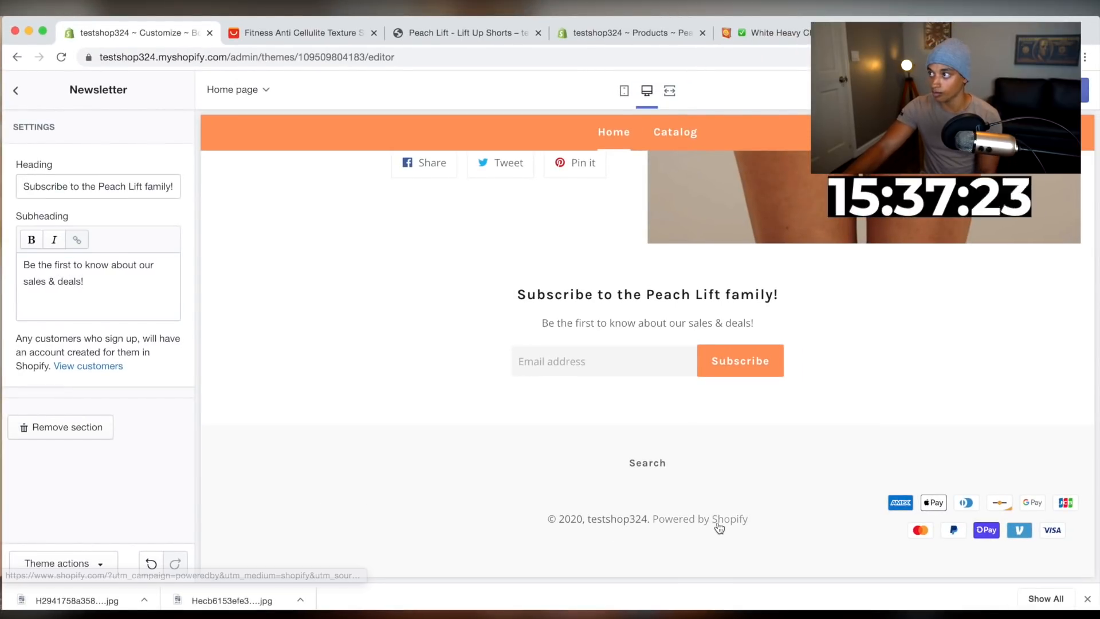
Save the home page theme customisations
scroll(669, 437, "up", 10)
scroll(668, 431, "up", 10)
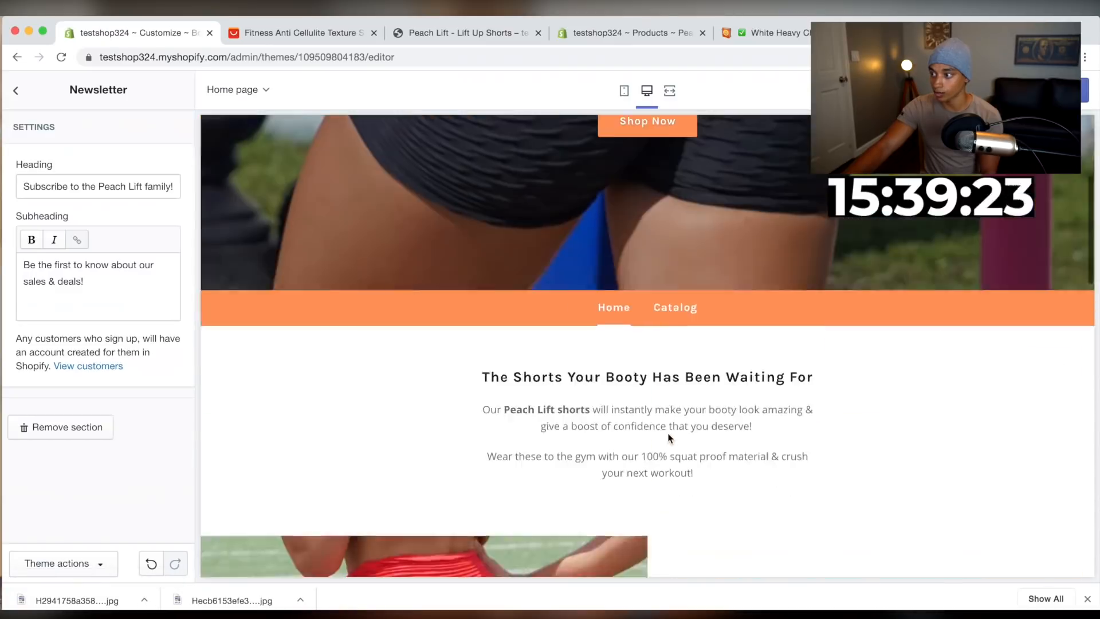
scroll(630, 504, "down", 2)
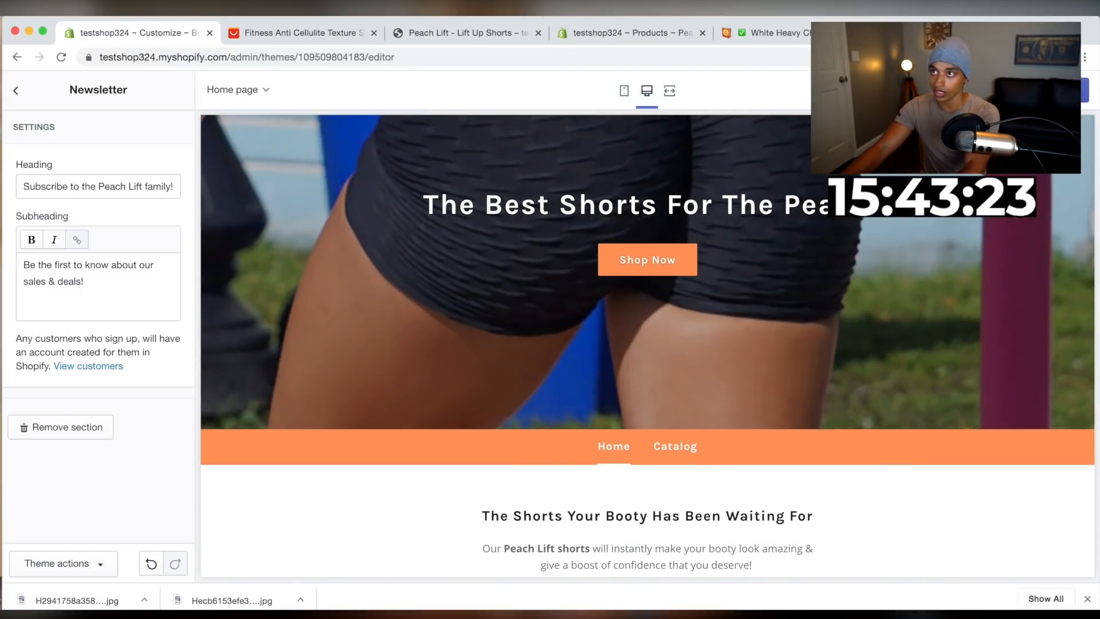
left_click(1066, 90)
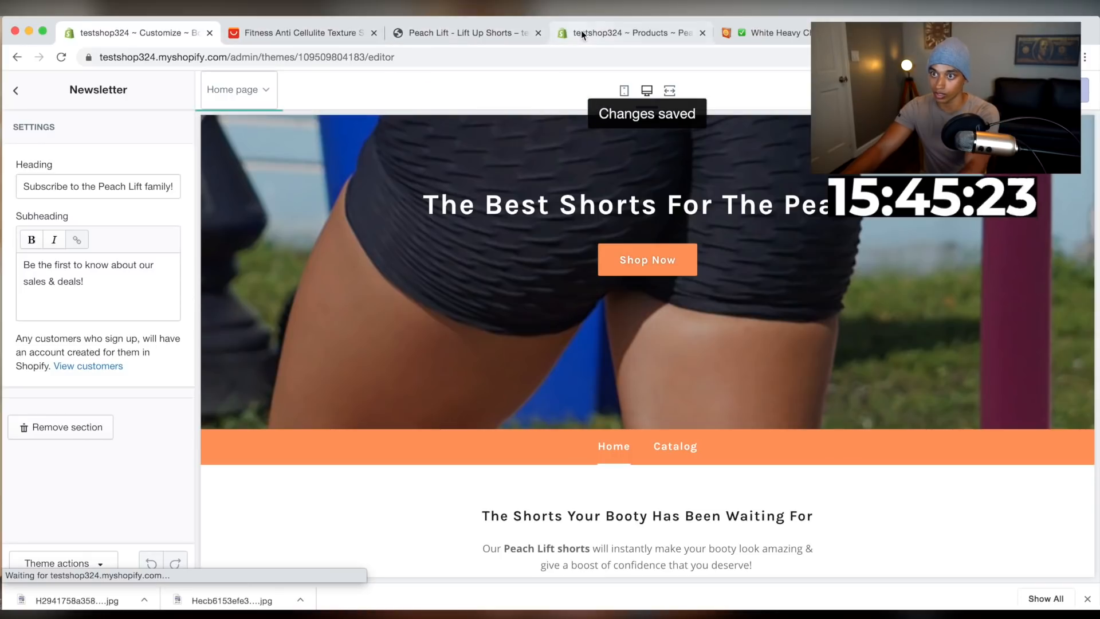
Open the Shopify App Store from the store's apps and search for loox
left_click_drag(607, 30, 333, 23)
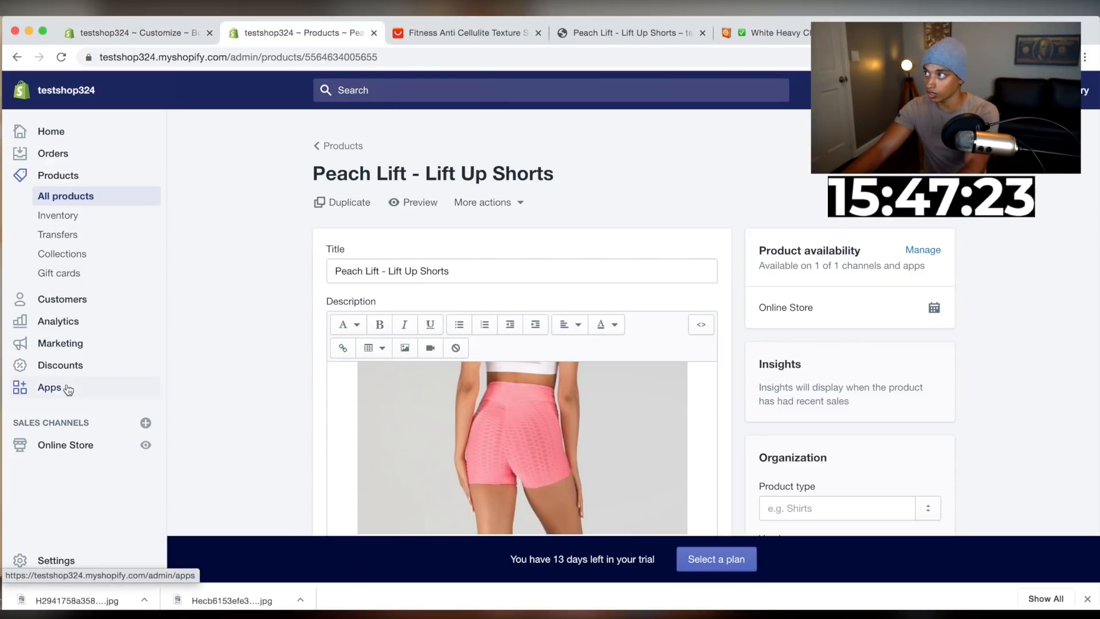
left_click(69, 390)
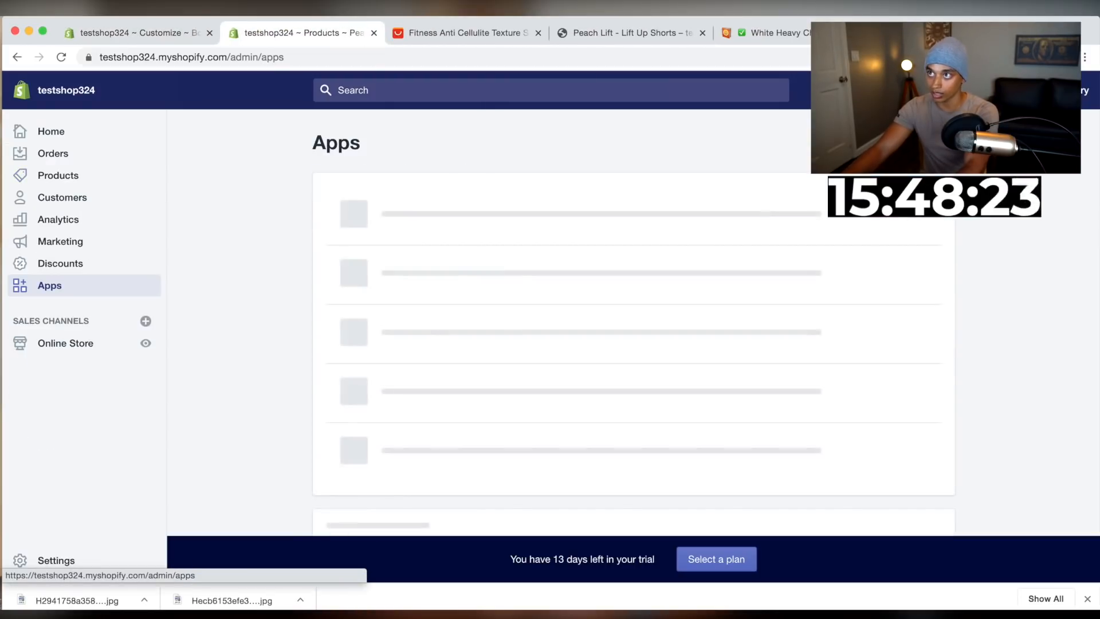
left_click(395, 262)
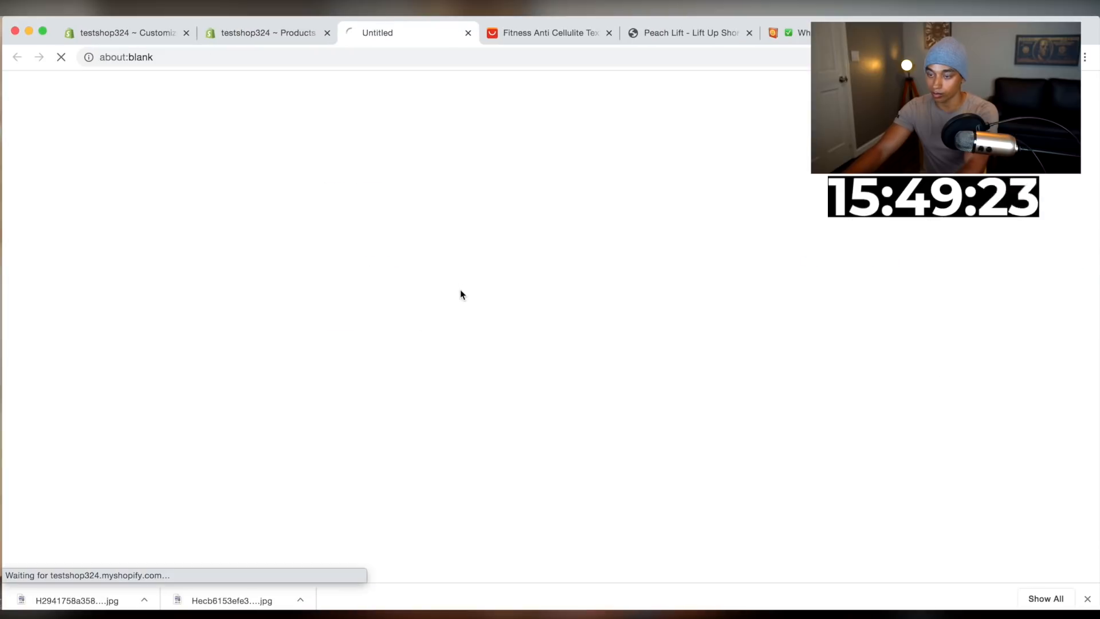
left_click_drag(381, 37, 241, 36)
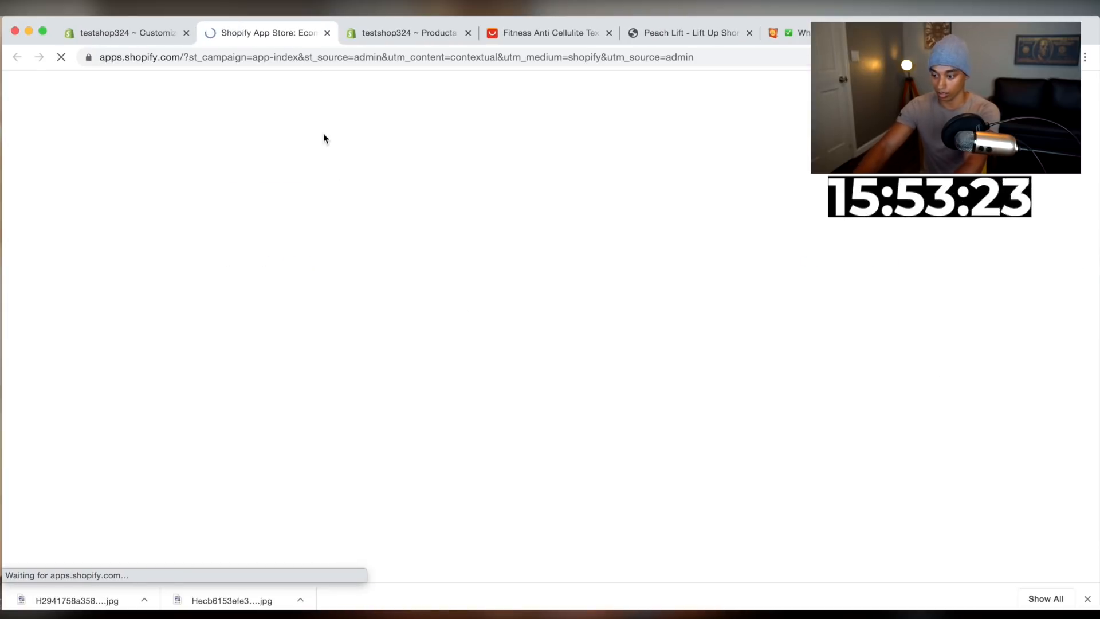
type("loox")
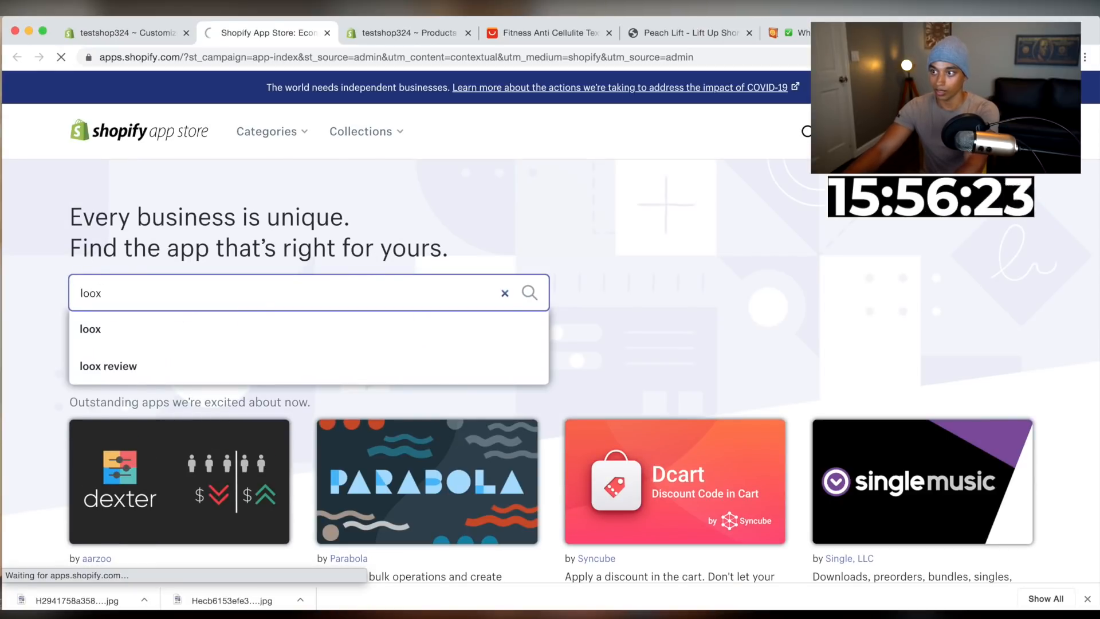
key("Return")
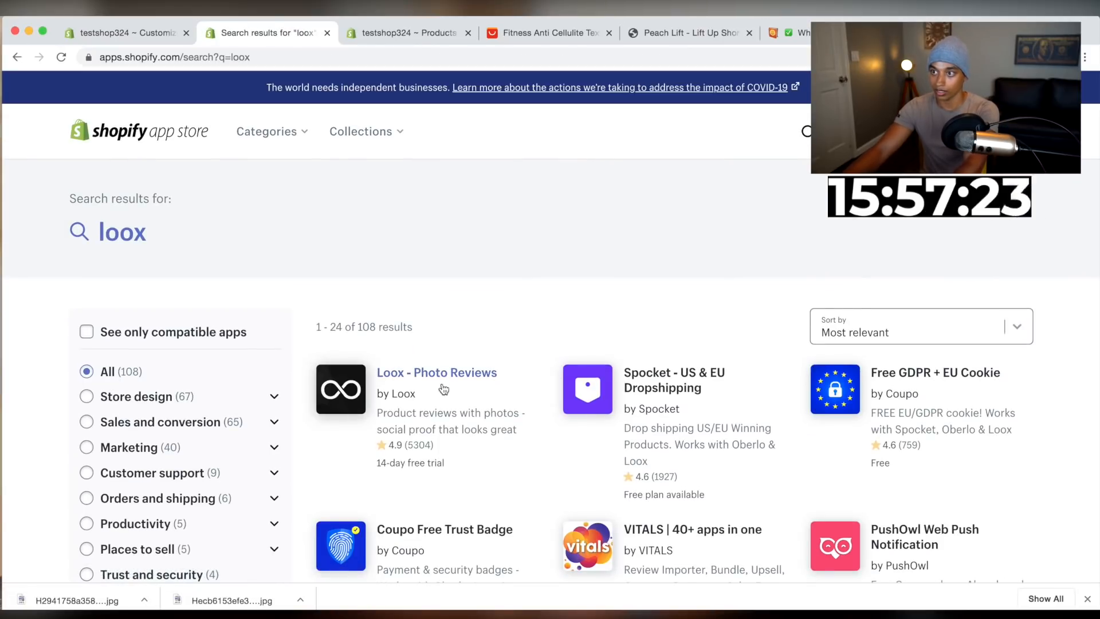
Install the Loox - Photo Reviews app and choose to use Loox for free
left_click(444, 387)
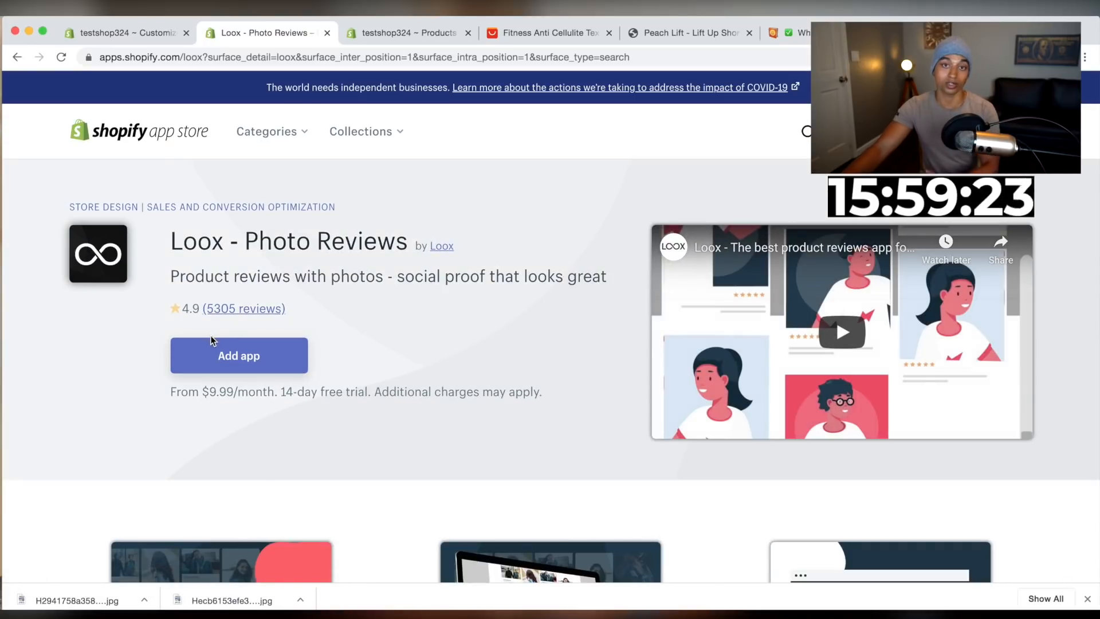
left_click(267, 343)
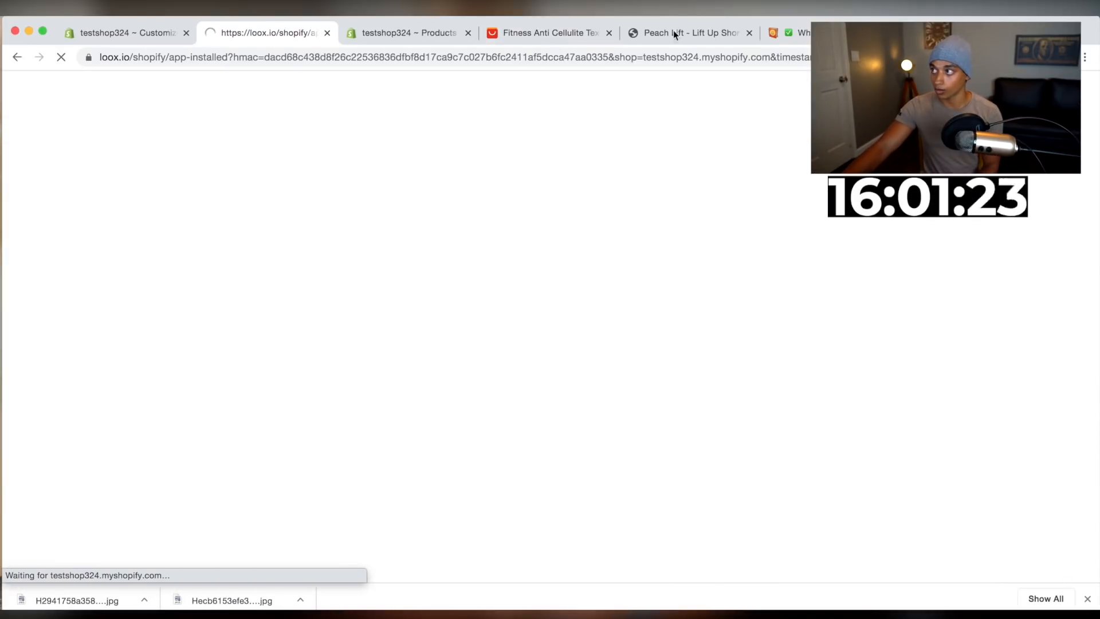
left_click_drag(542, 25, 437, 29)
scroll(705, 332, "up", 20)
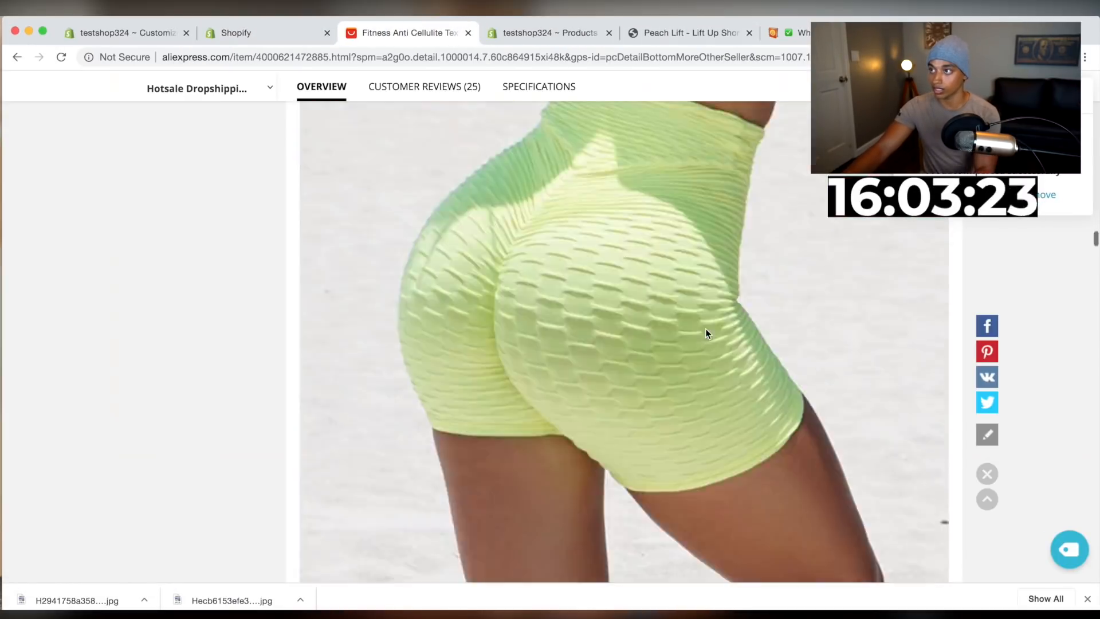
scroll(705, 329, "up", 1)
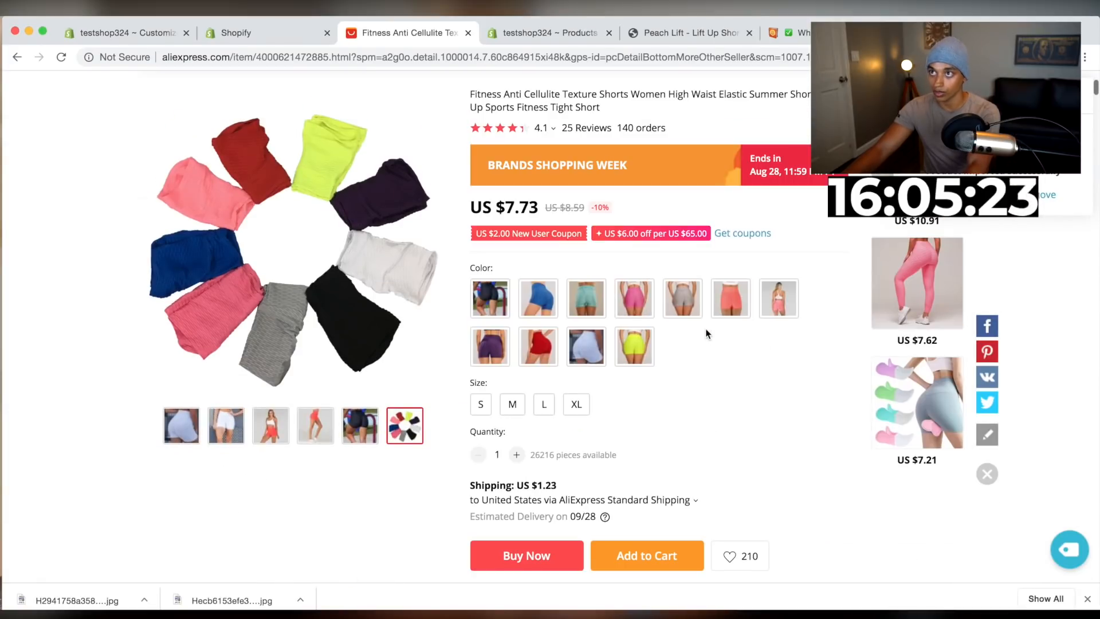
scroll(604, 224, "up", 2)
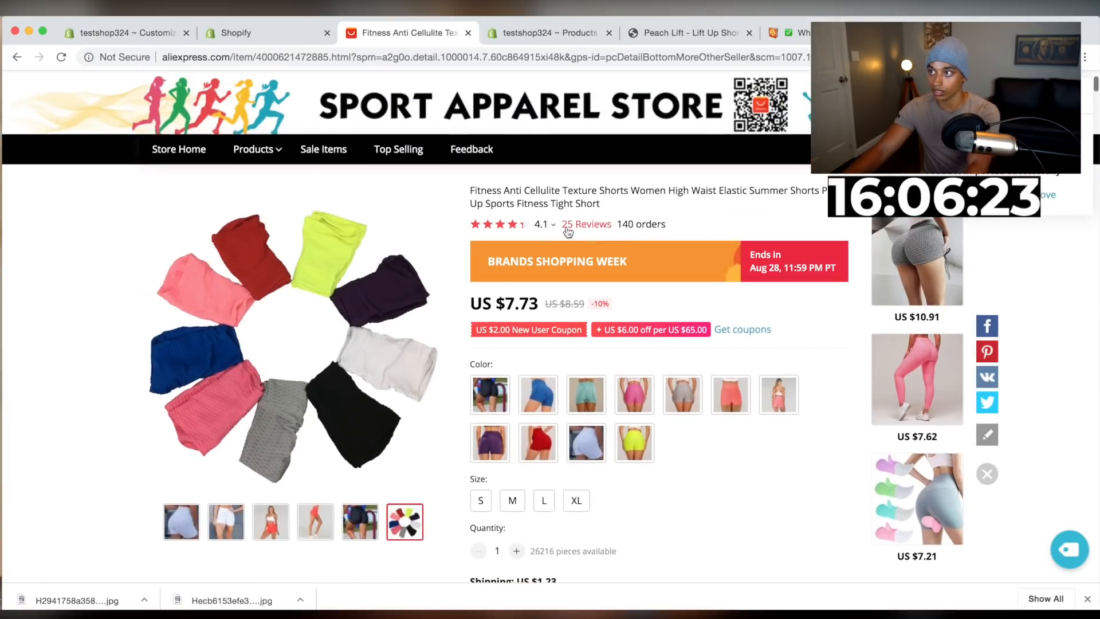
left_click(225, 31)
scroll(614, 466, "down", 10)
left_click(832, 458)
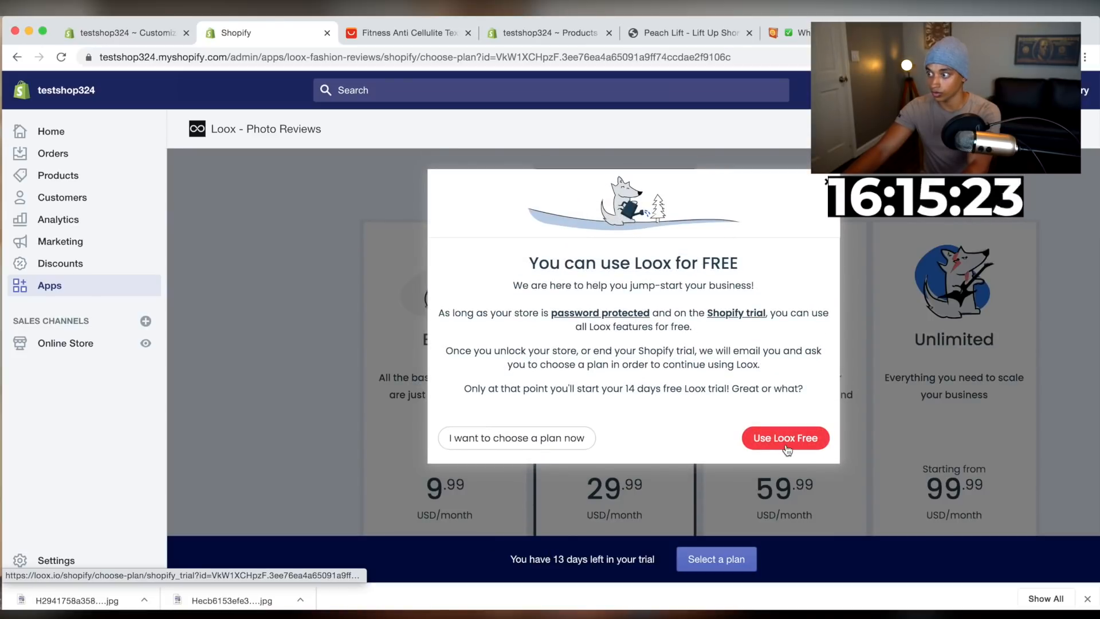
left_click(787, 449)
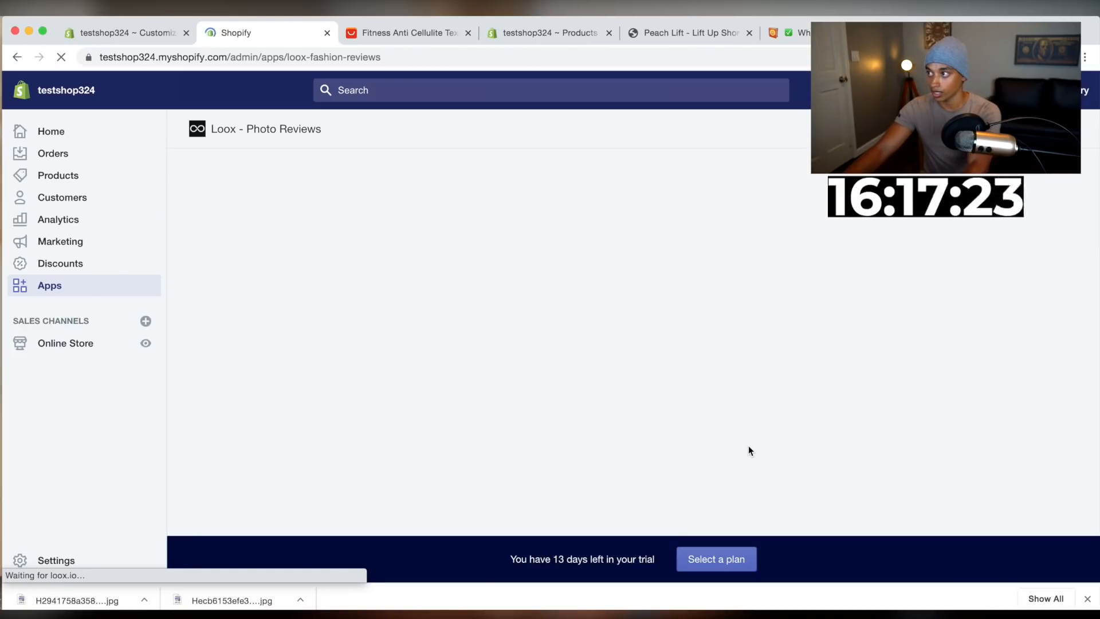
Start and continue through the Loox onboarding setup to reach its settings
left_click(828, 317)
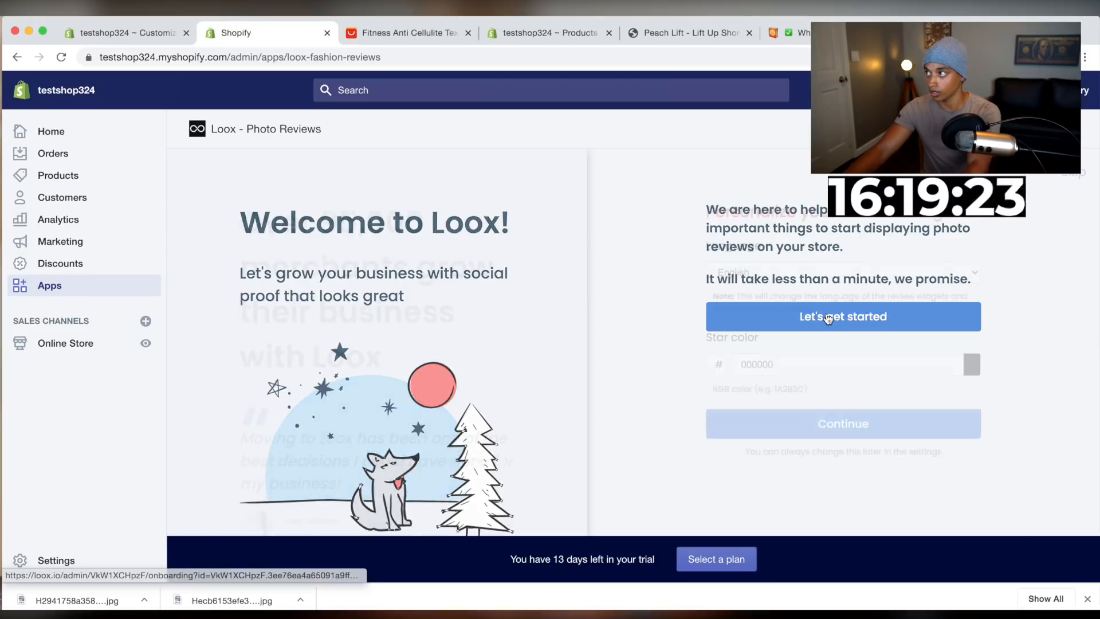
left_click(847, 441)
left_click(925, 422)
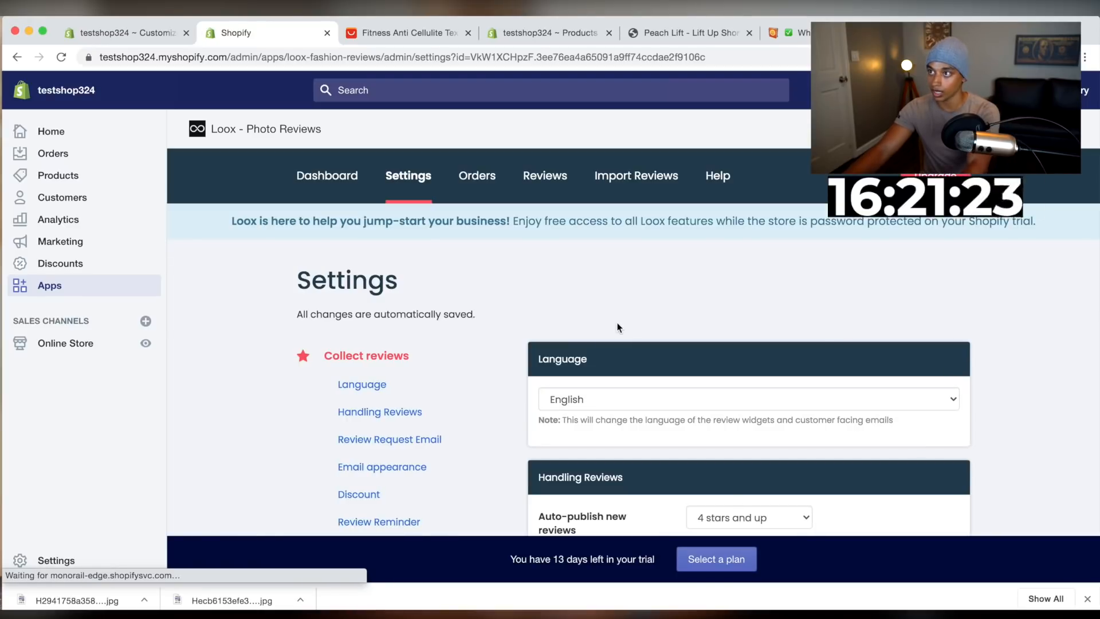
Open the Loox Import Reviews page for one-click import from AliExpress
scroll(619, 328, "down", 2)
scroll(494, 320, "up", 2)
left_click(544, 175)
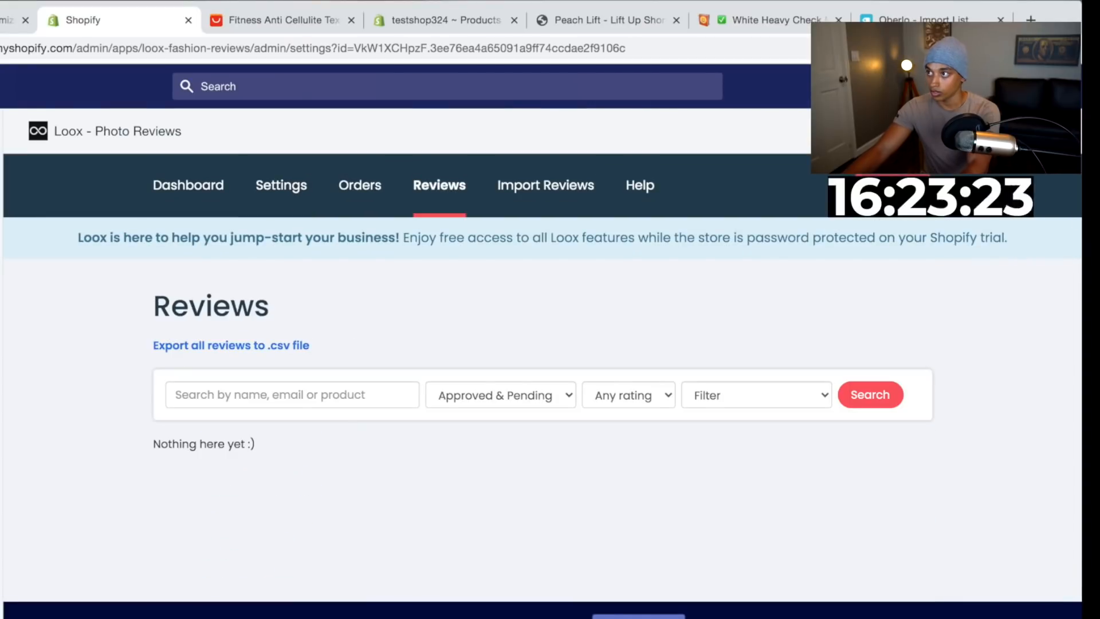
left_click(559, 184)
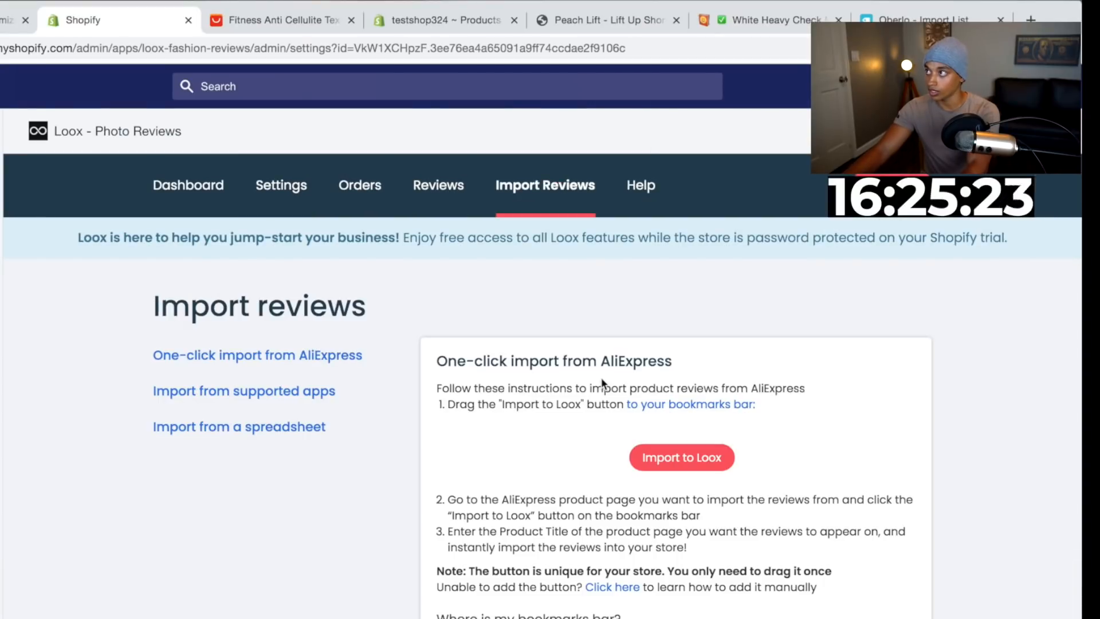
Show the browser's bookmarks bar and add the Import to Loox button to it
left_click_drag(649, 456, 703, 324)
left_click_drag(682, 47, 700, 456)
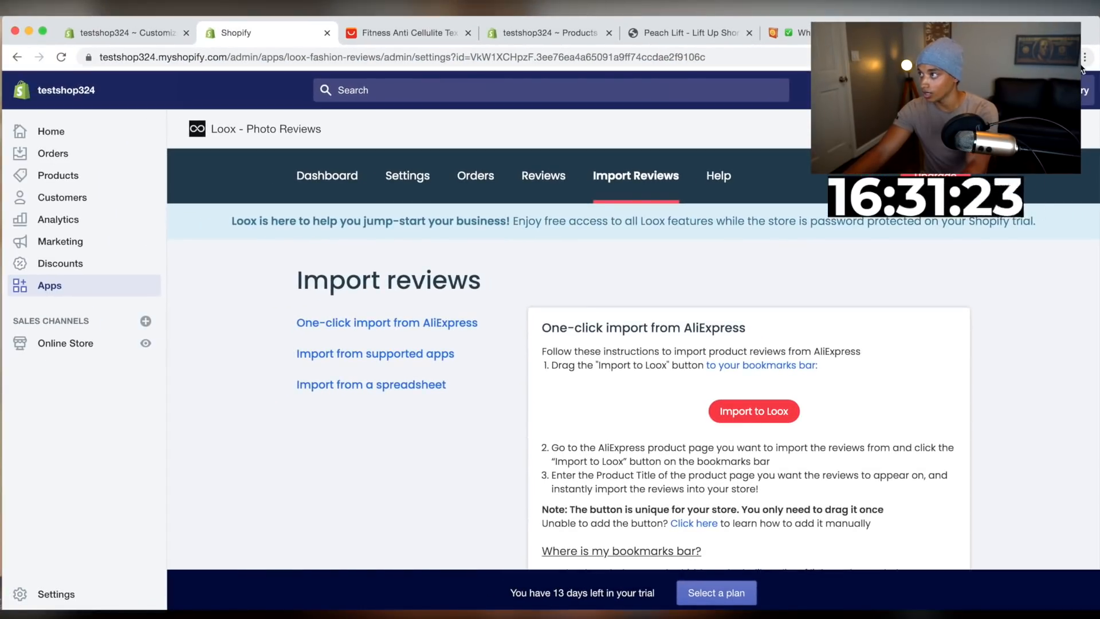
left_click(1082, 63)
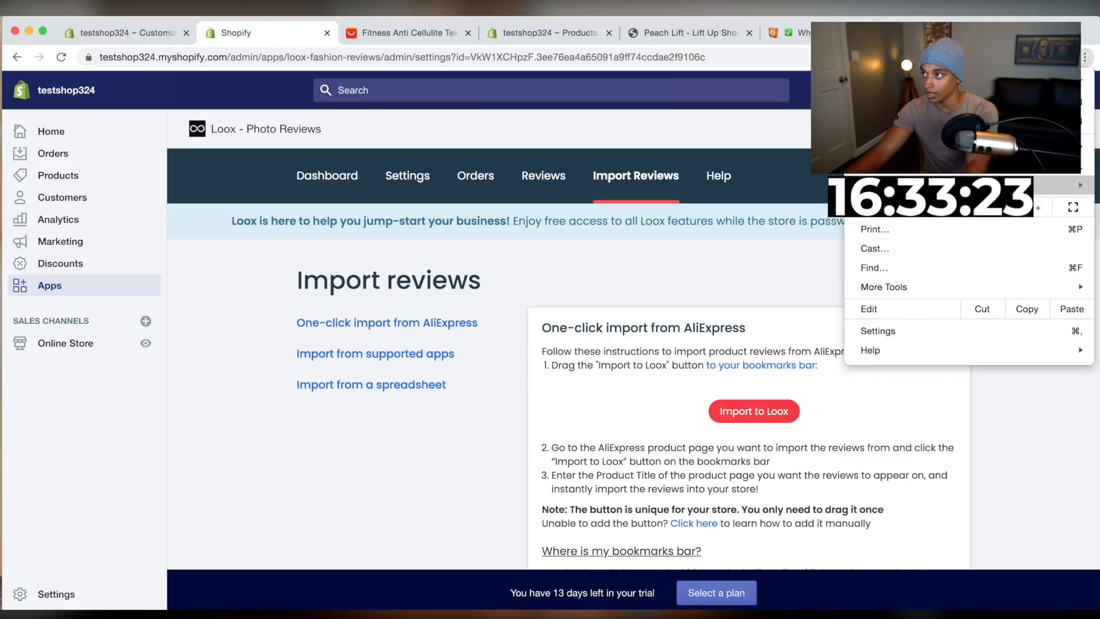
mouse_move(917, 185)
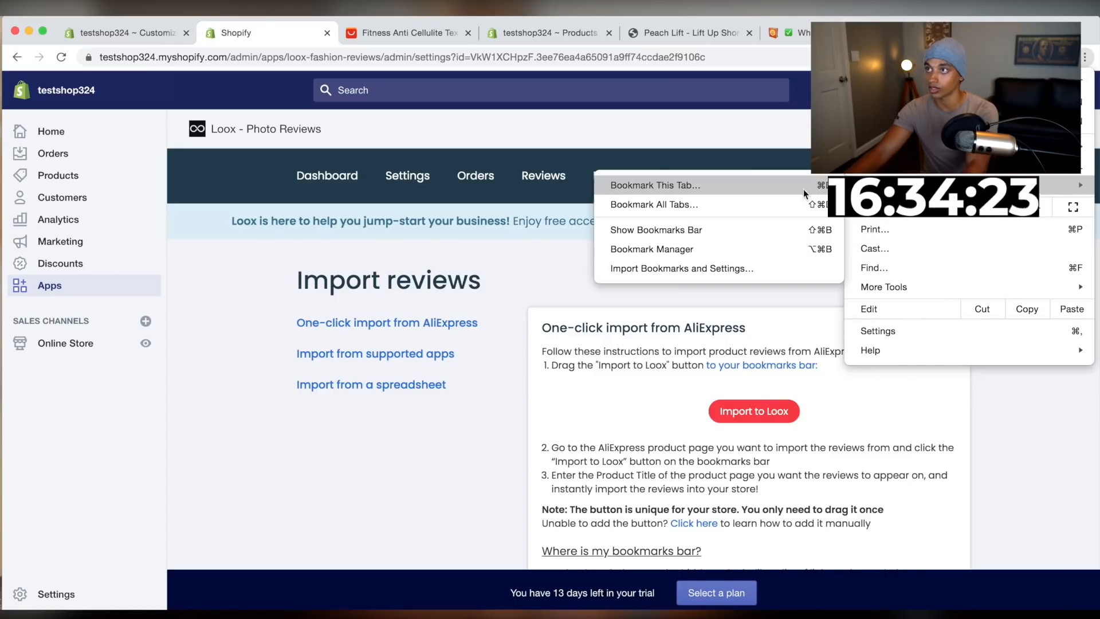
left_click(736, 228)
left_click_drag(754, 433, 159, 79)
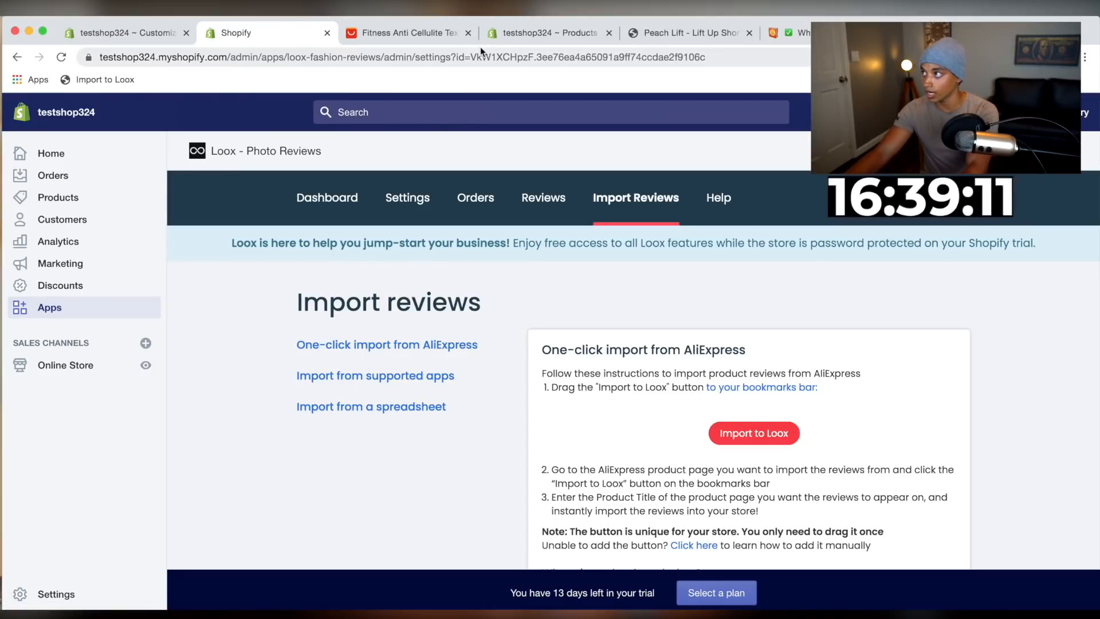
On the AliExpress shorts page, launch Import to Loox, target Peach Lift - Lift Up Shorts, and start Preview & Import
left_click(412, 33)
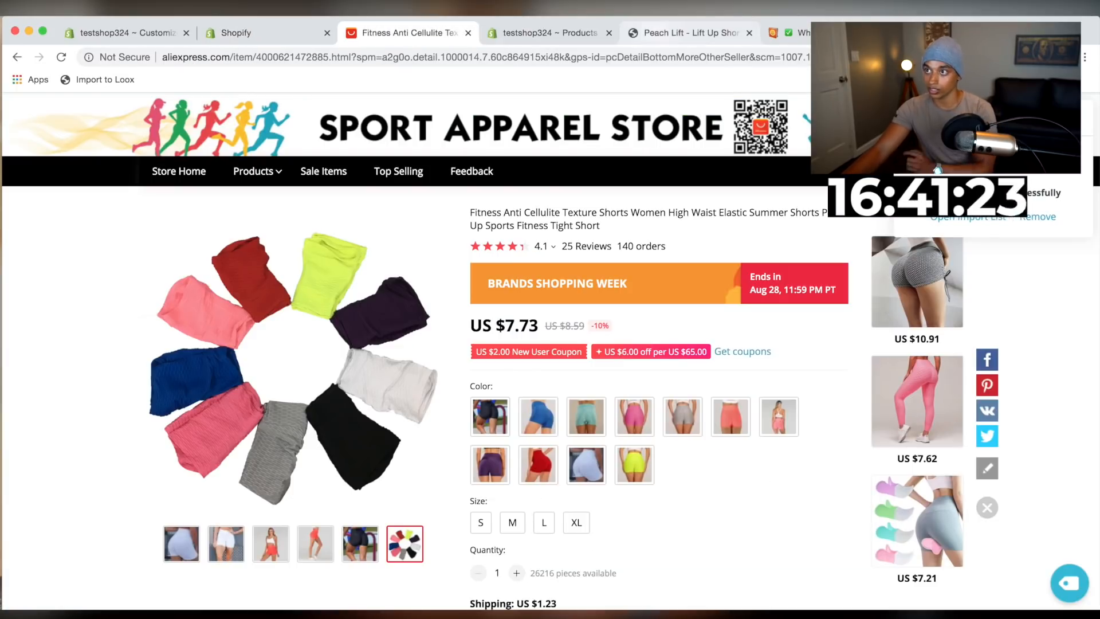
left_click(96, 80)
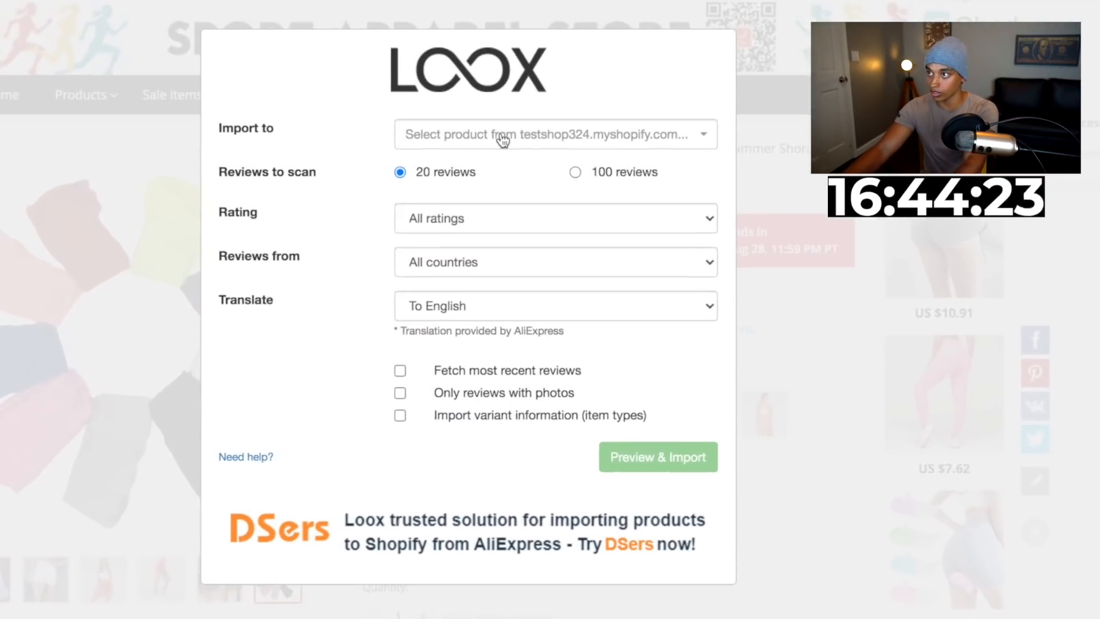
left_click(580, 206)
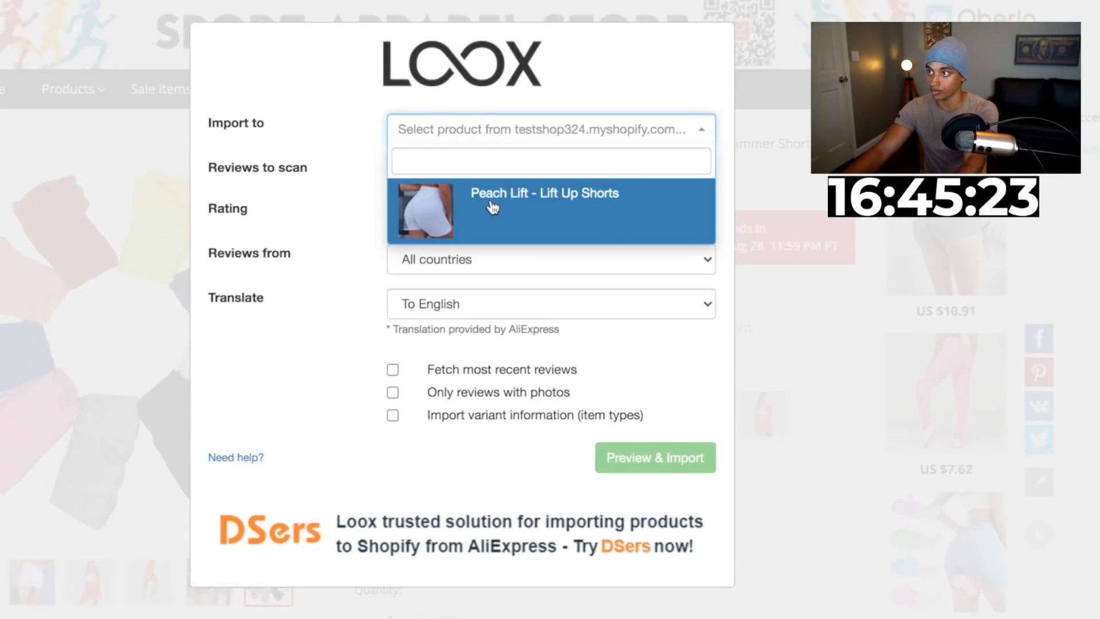
left_click(573, 260)
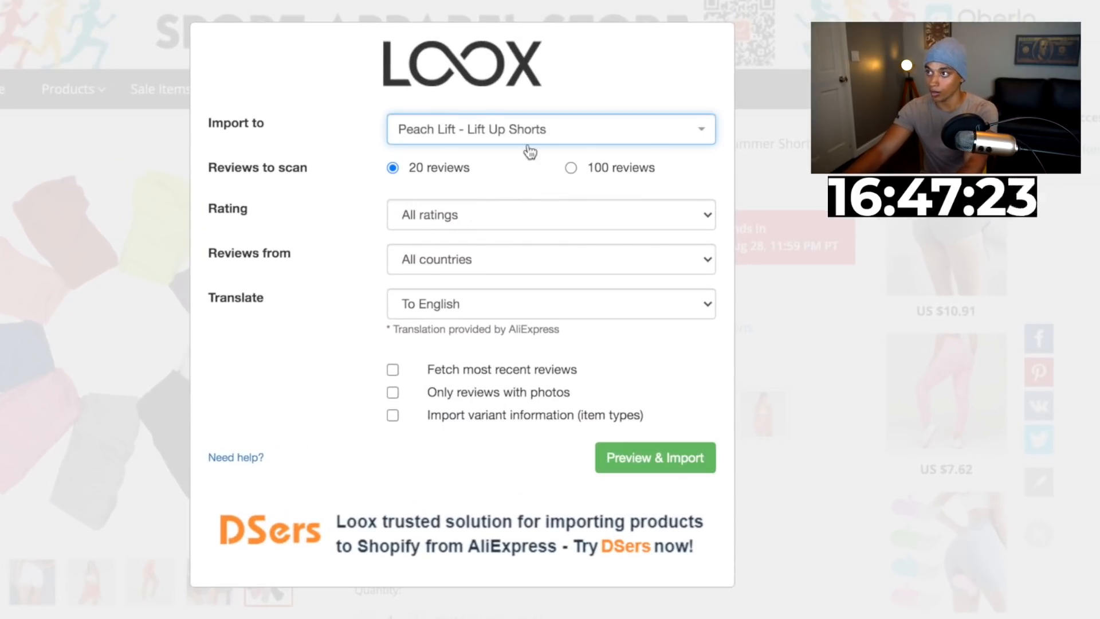
left_click(448, 218)
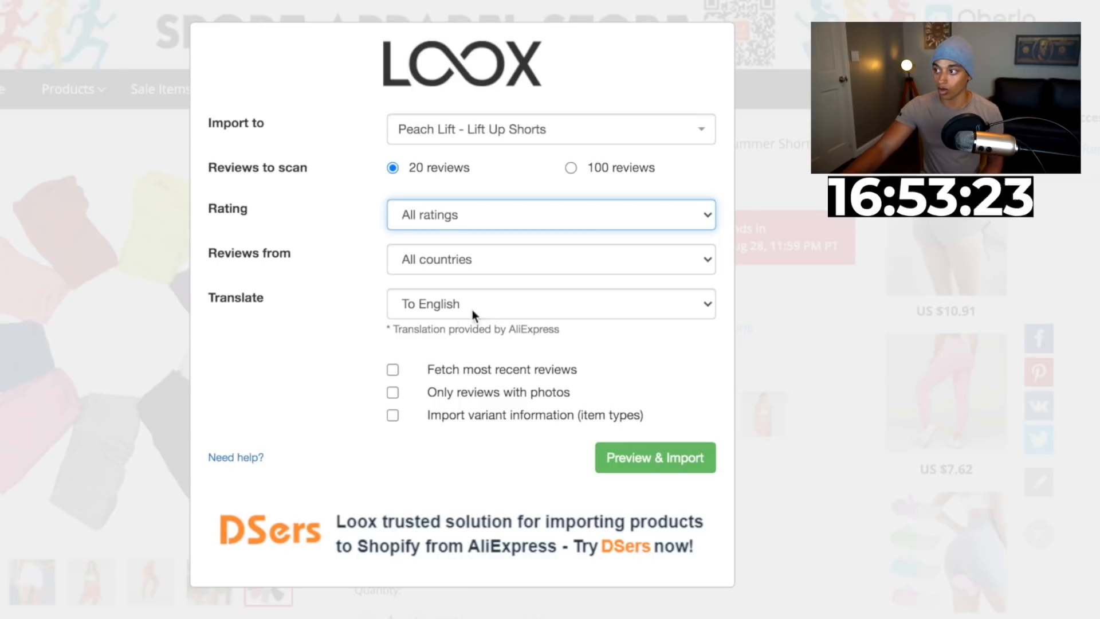
left_click(659, 466)
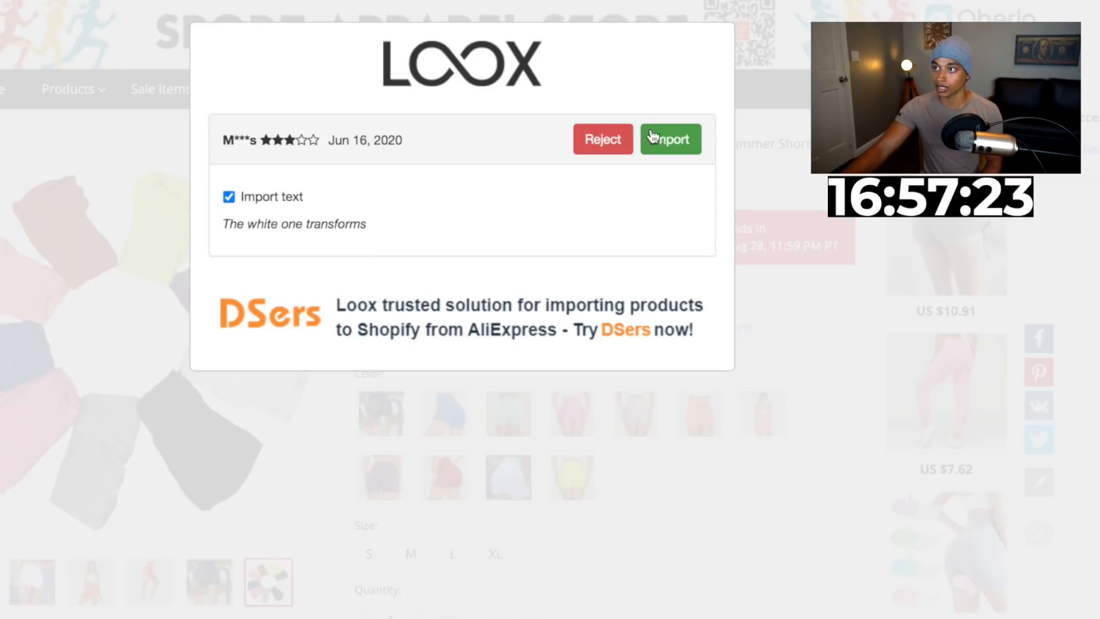
Import each previewed AliExpress review one by one until the import is complete
left_click(666, 138)
left_click(665, 139)
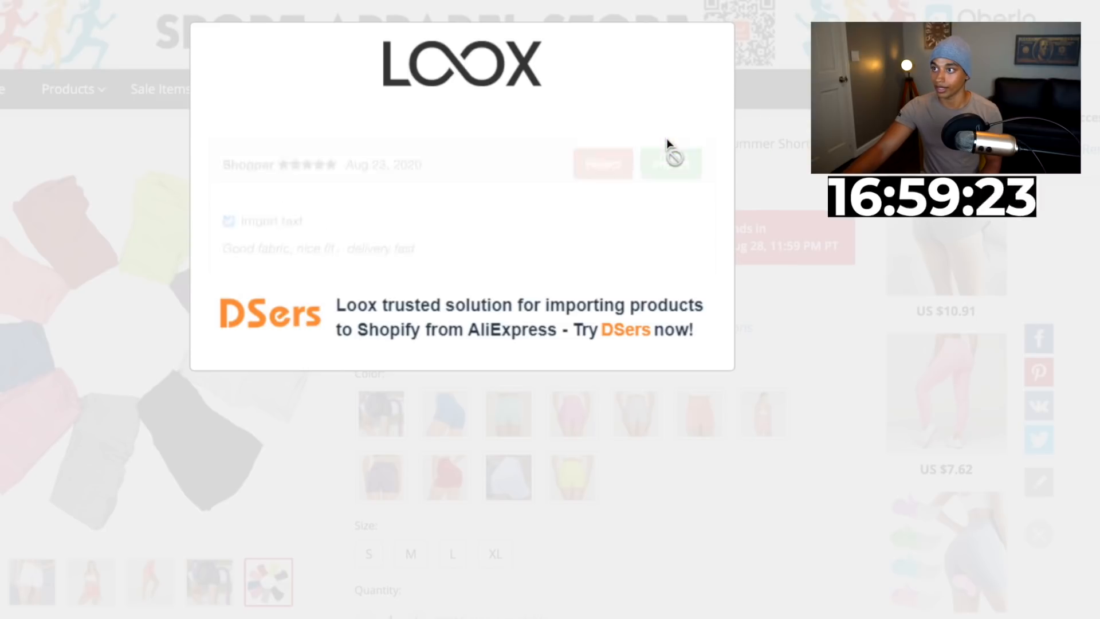
left_click(666, 139)
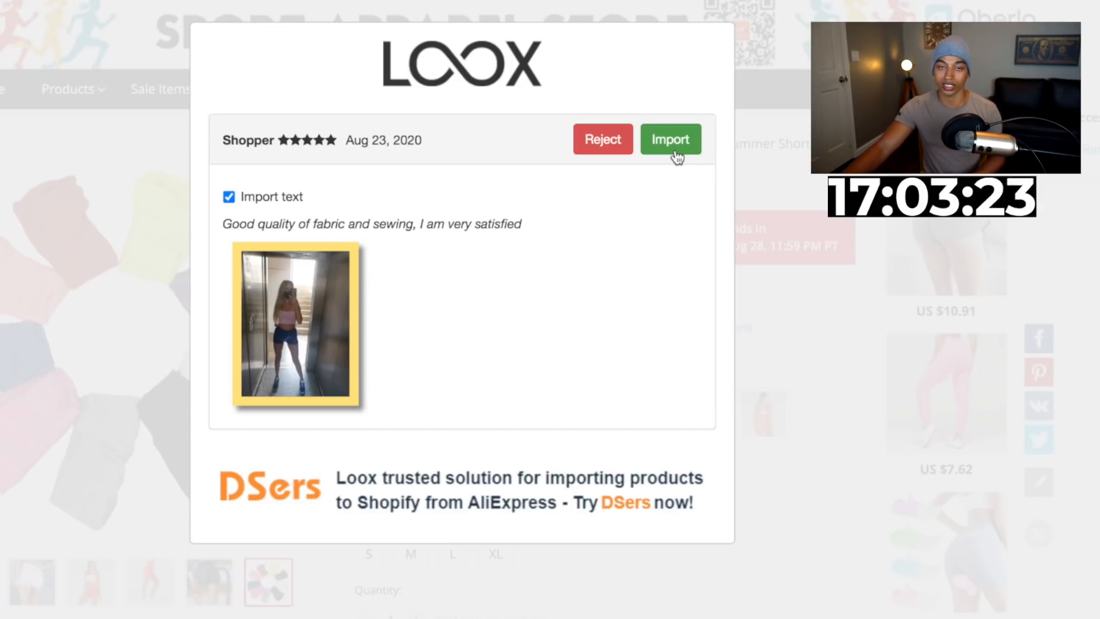
left_click(675, 152)
left_click(676, 150)
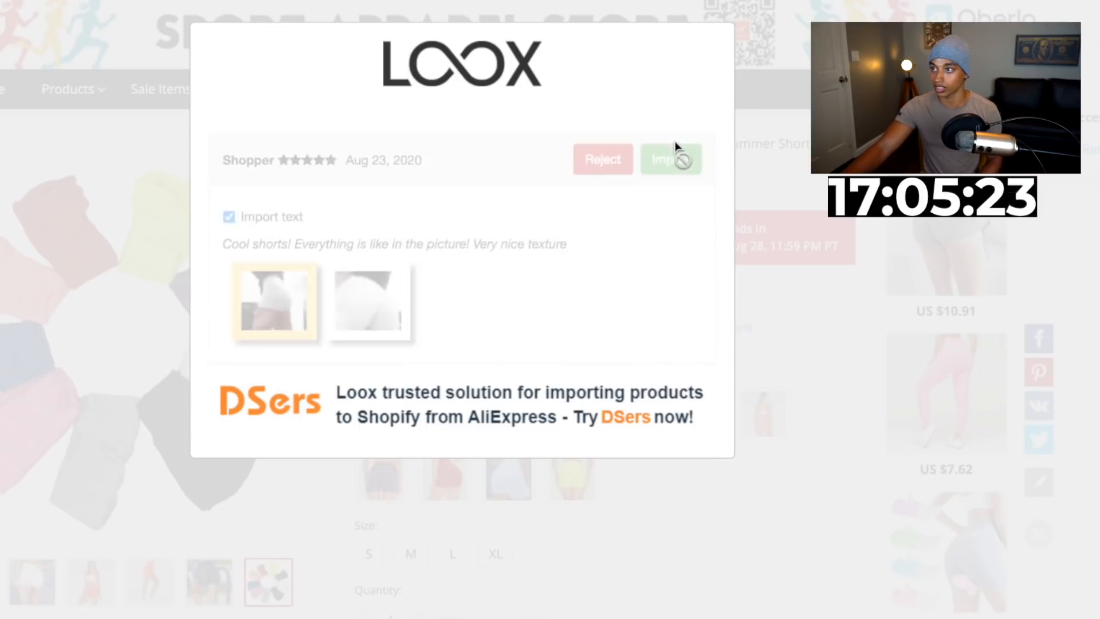
left_click(675, 141)
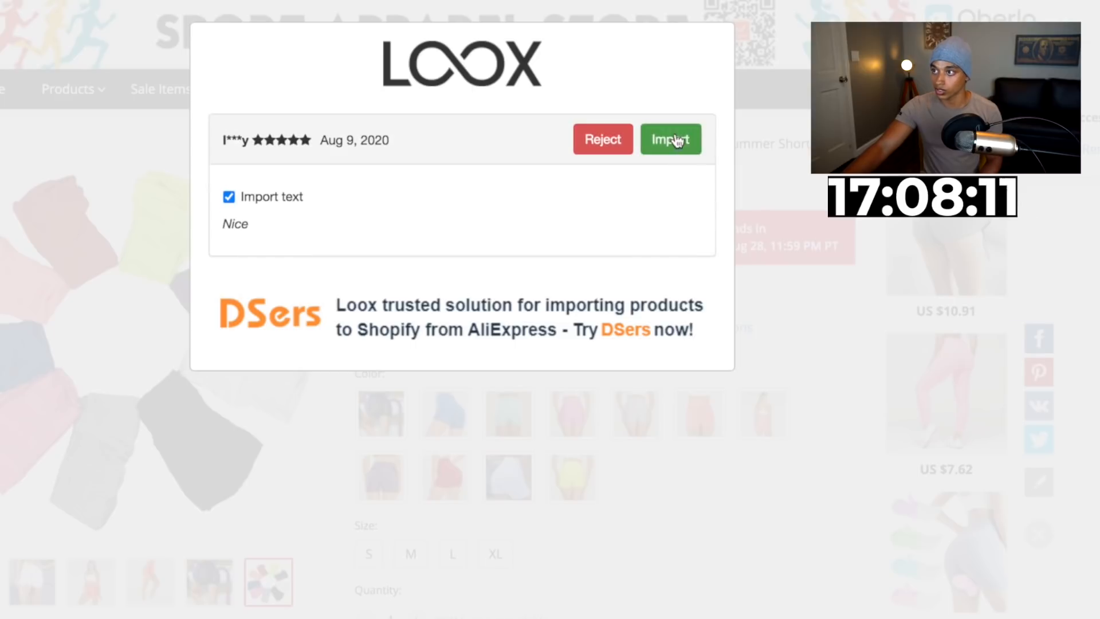
left_click(675, 133)
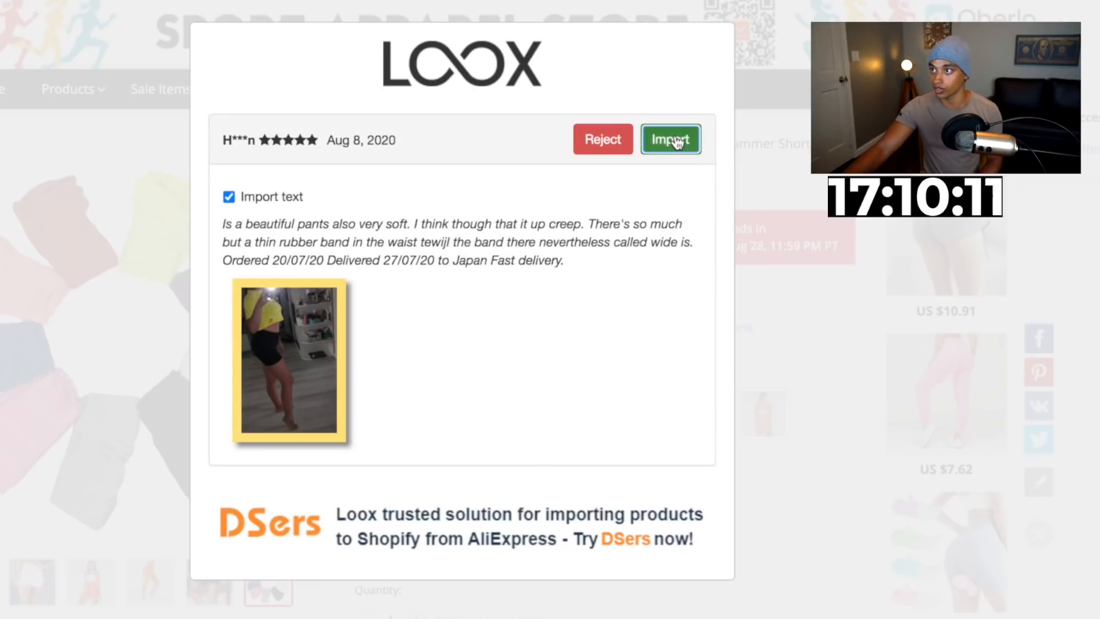
left_click(675, 138)
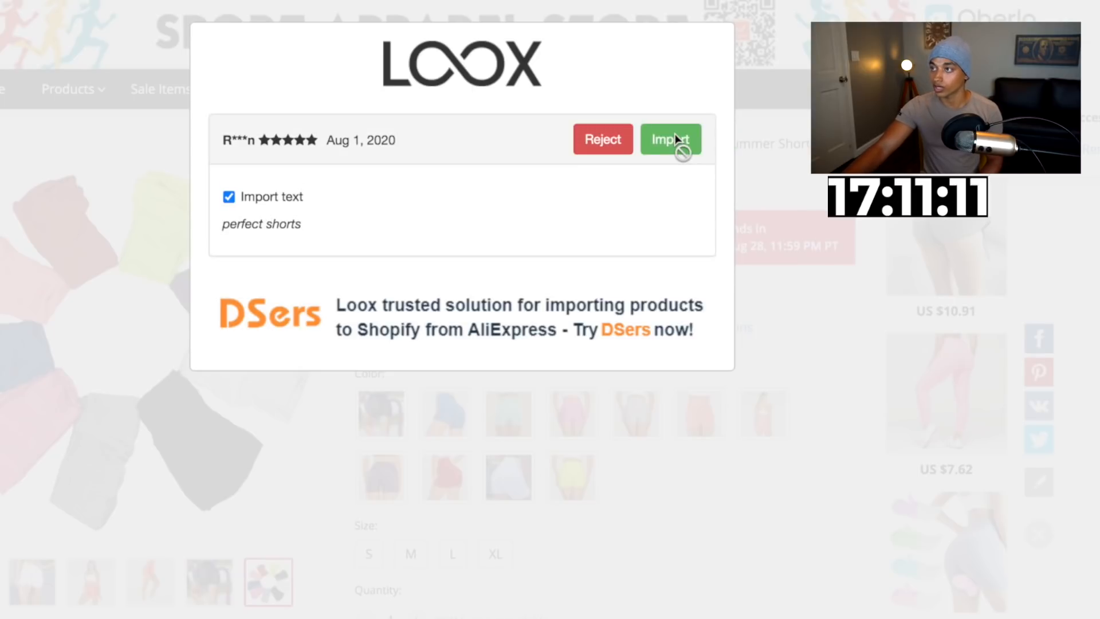
left_click(675, 136)
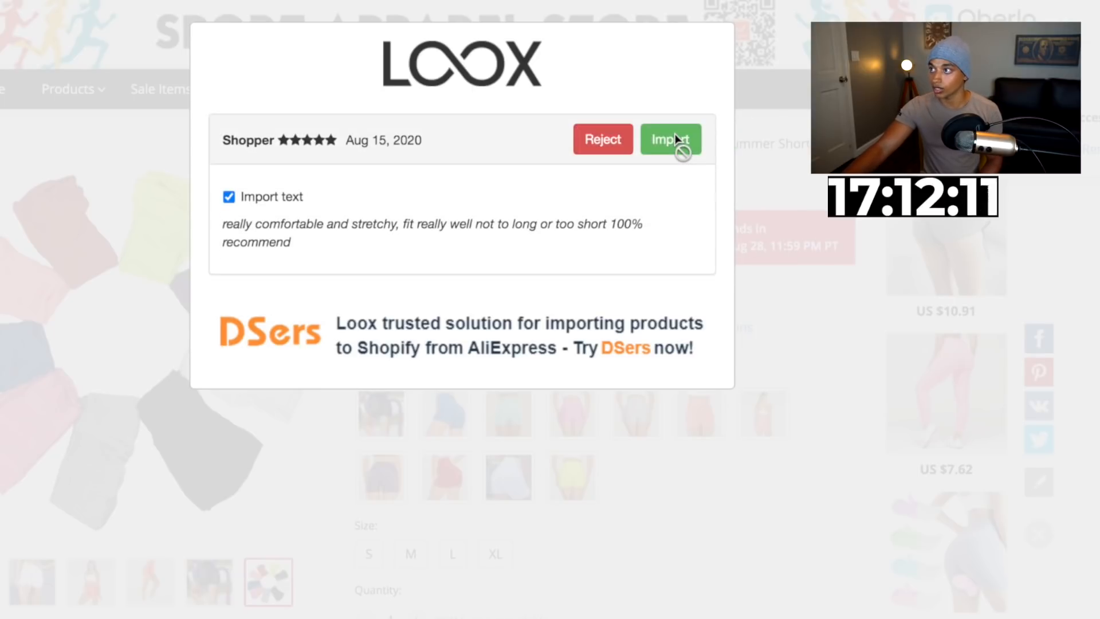
left_click(675, 133)
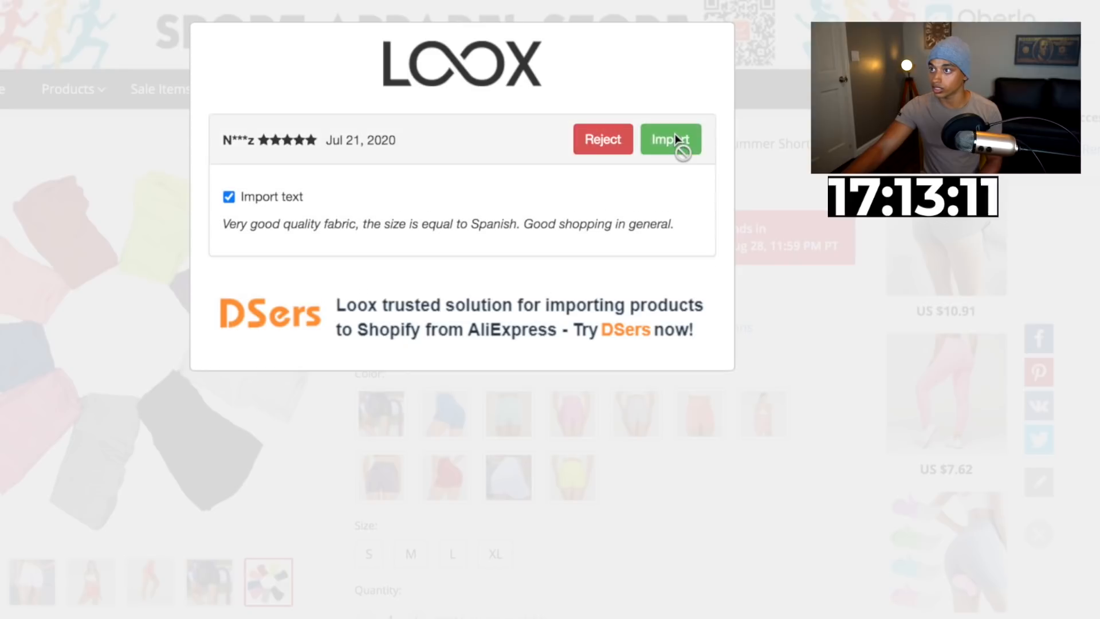
left_click(674, 133)
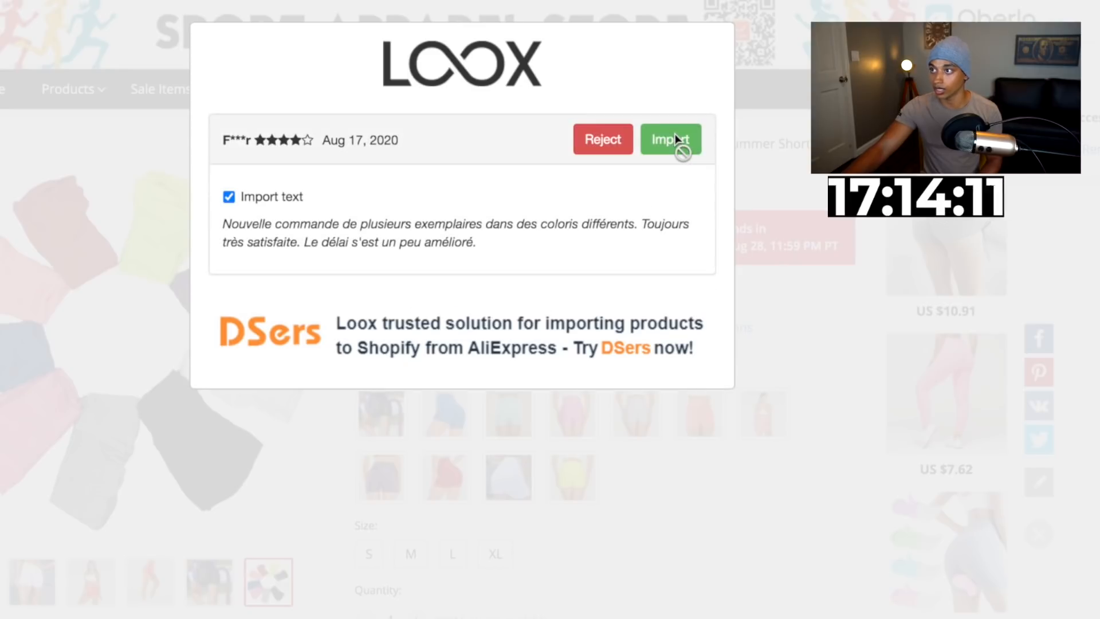
left_click(674, 133)
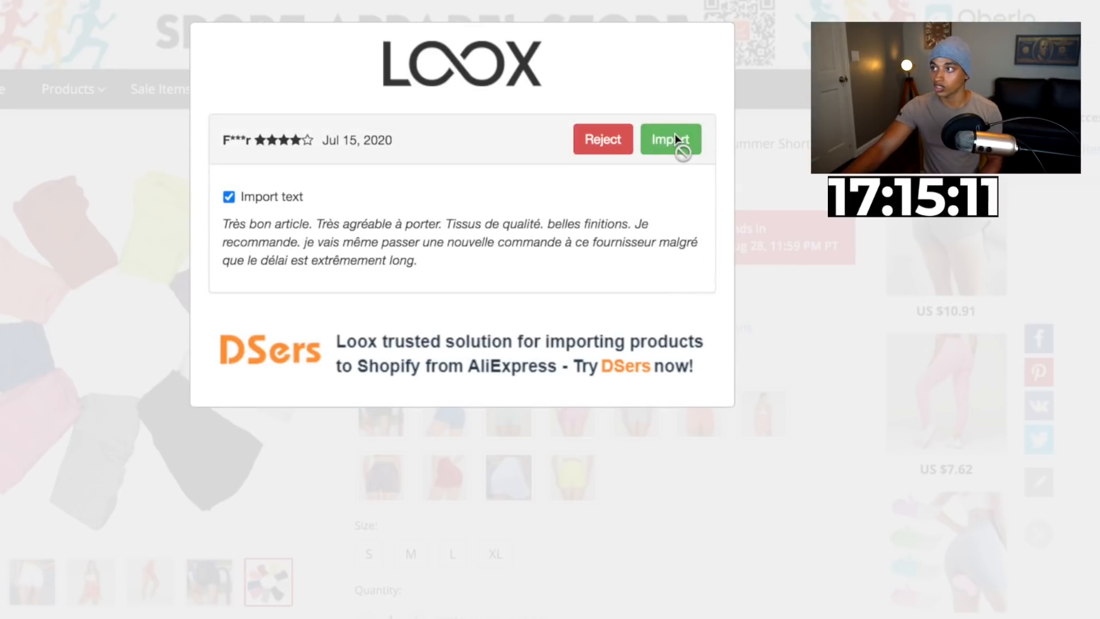
left_click(675, 133)
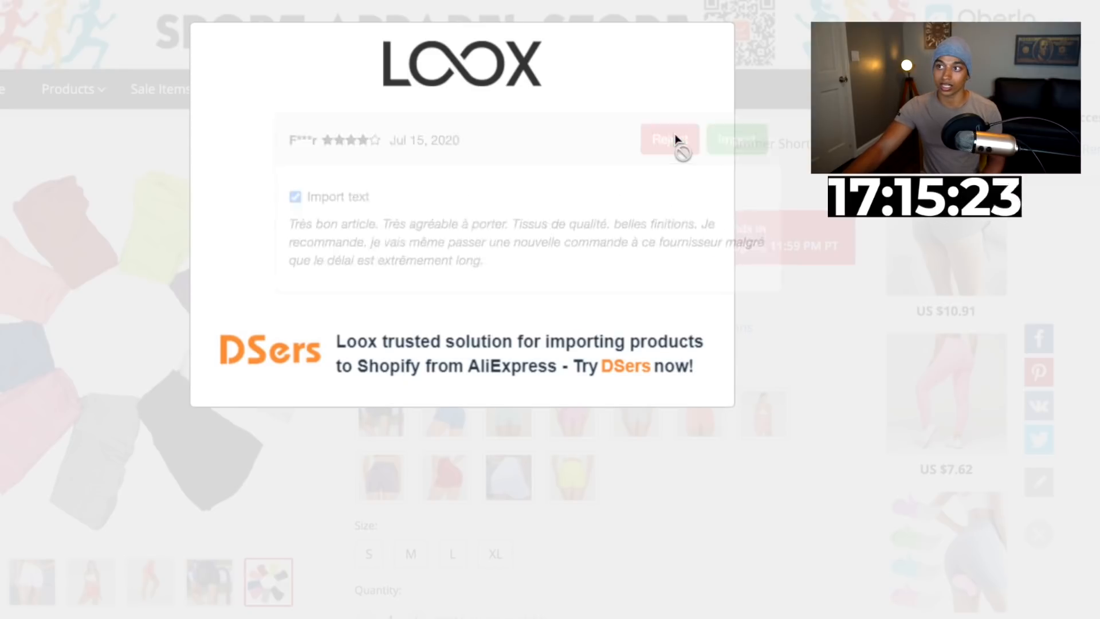
left_click(697, 148)
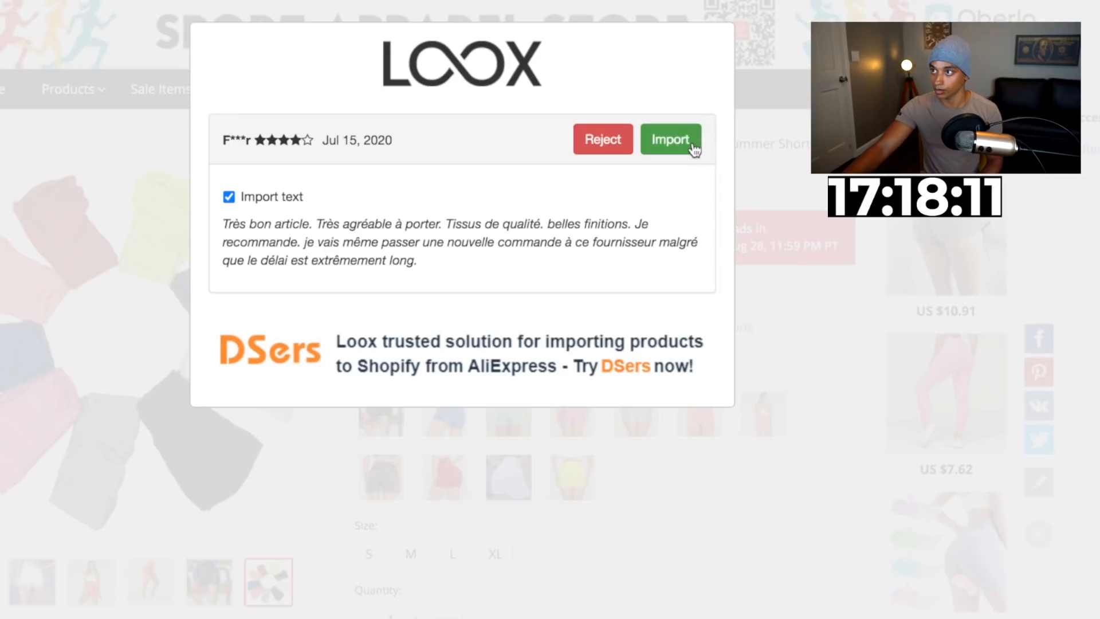
left_click(692, 146)
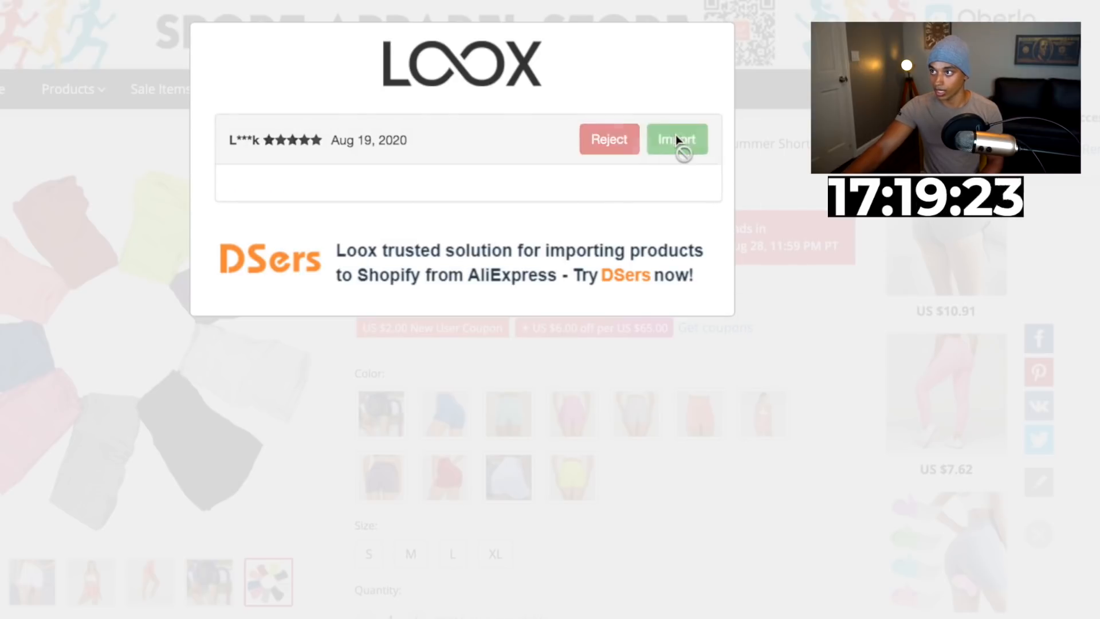
left_click(683, 150)
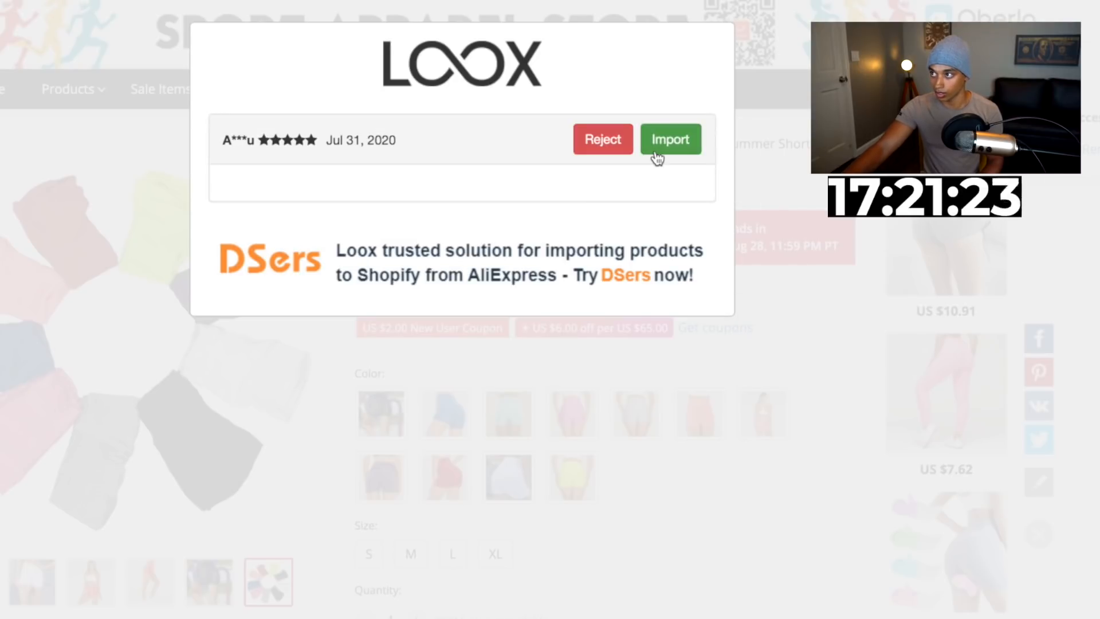
left_click(658, 150)
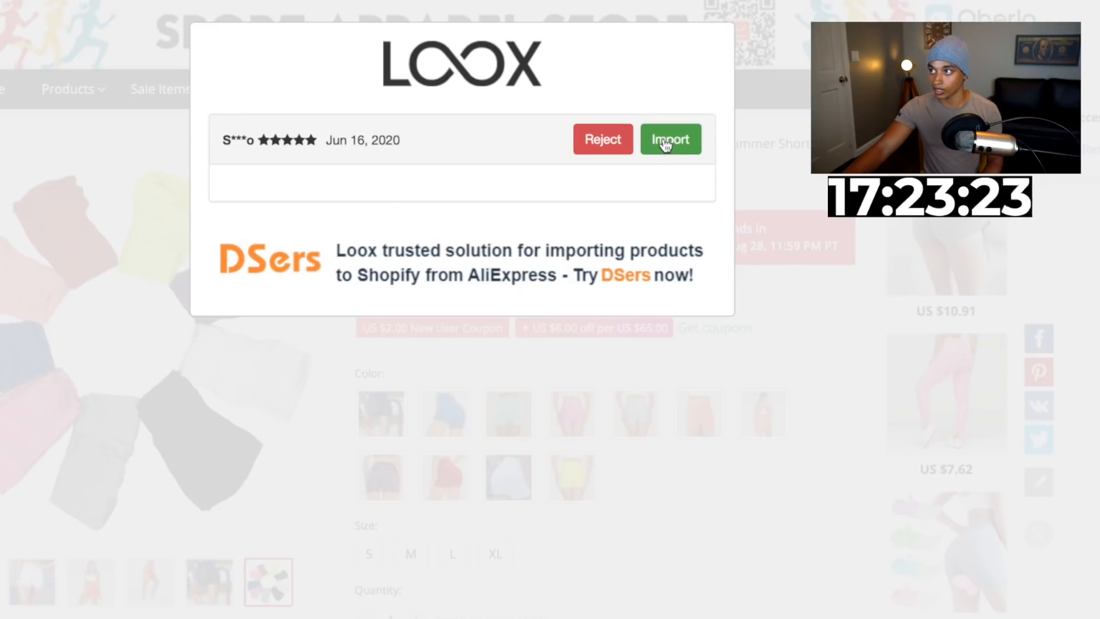
left_click(664, 144)
left_click(653, 139)
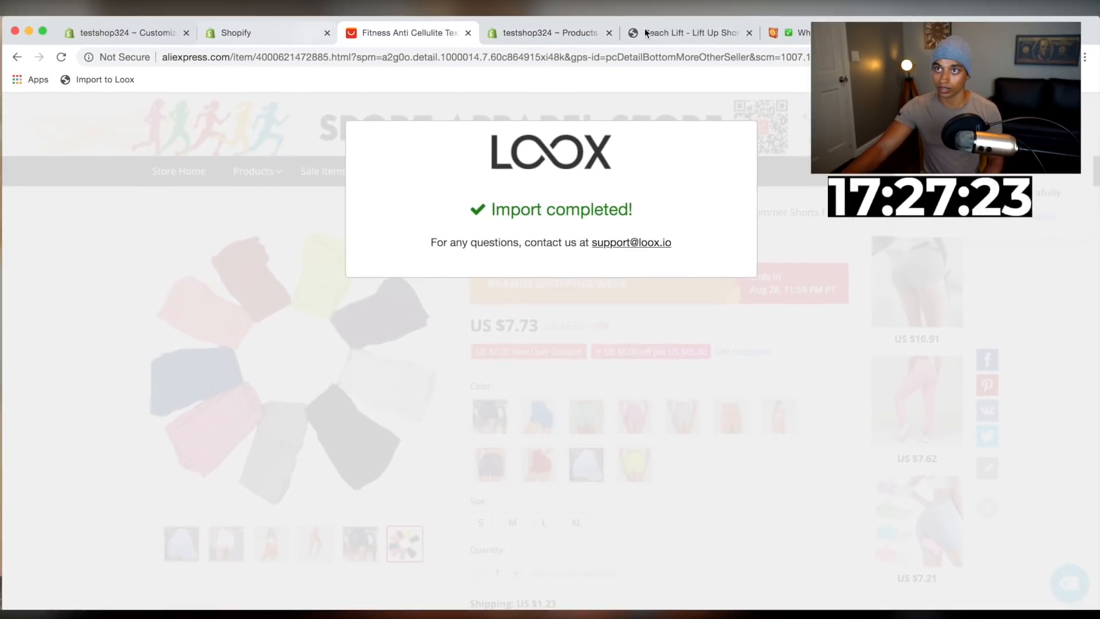
Open the online store and scroll the Peach Lift product page to check the imported reviews
left_click(645, 33)
left_click(558, 32)
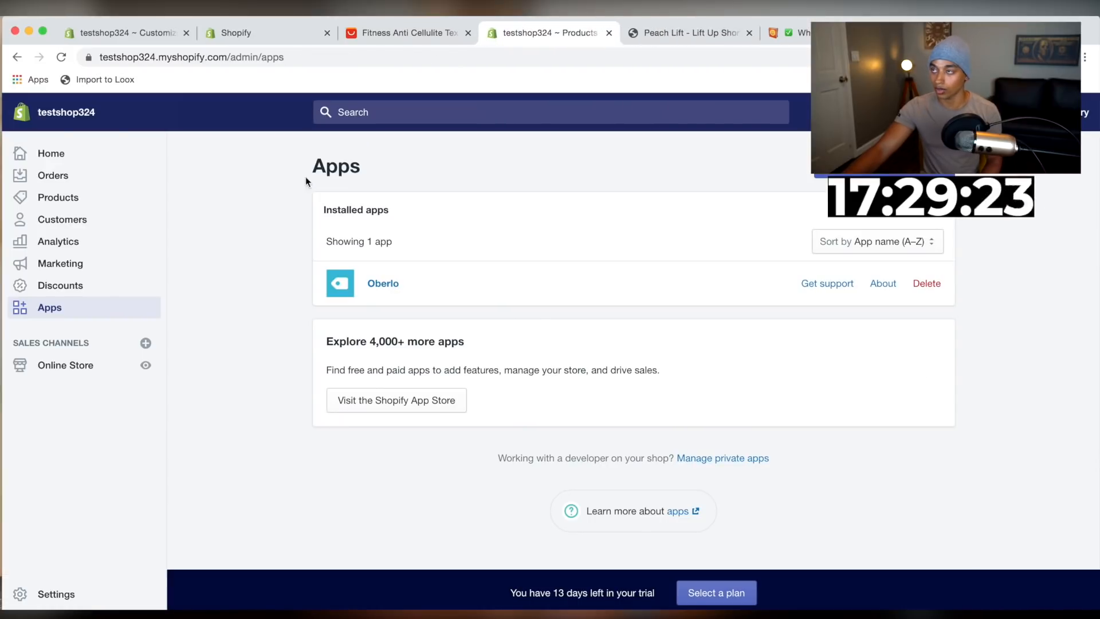
left_click(146, 365)
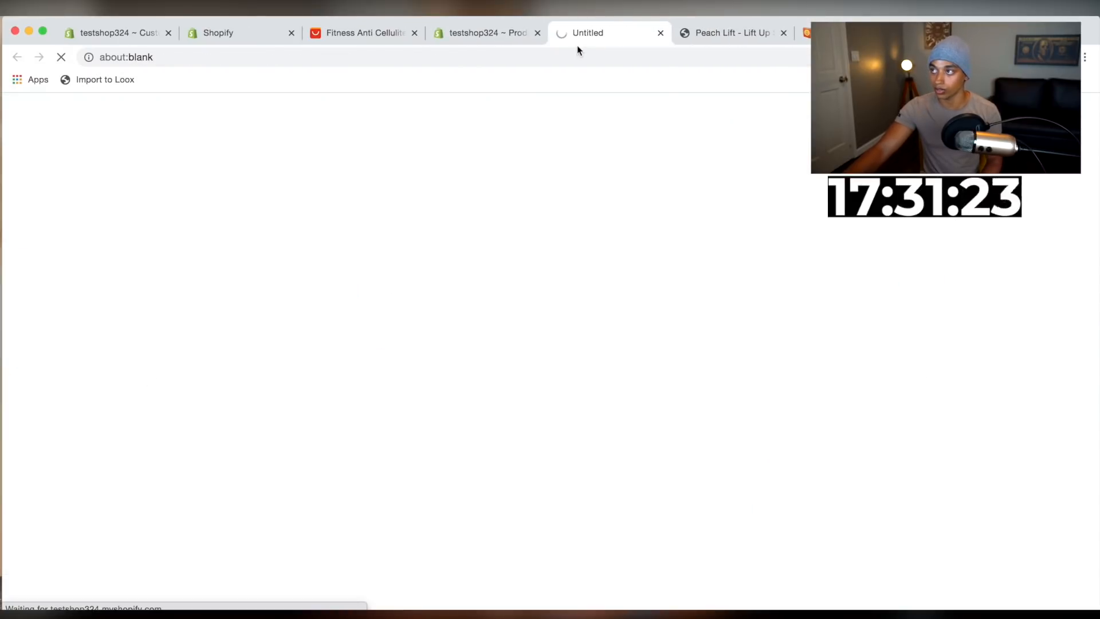
left_click_drag(564, 36, 487, 37)
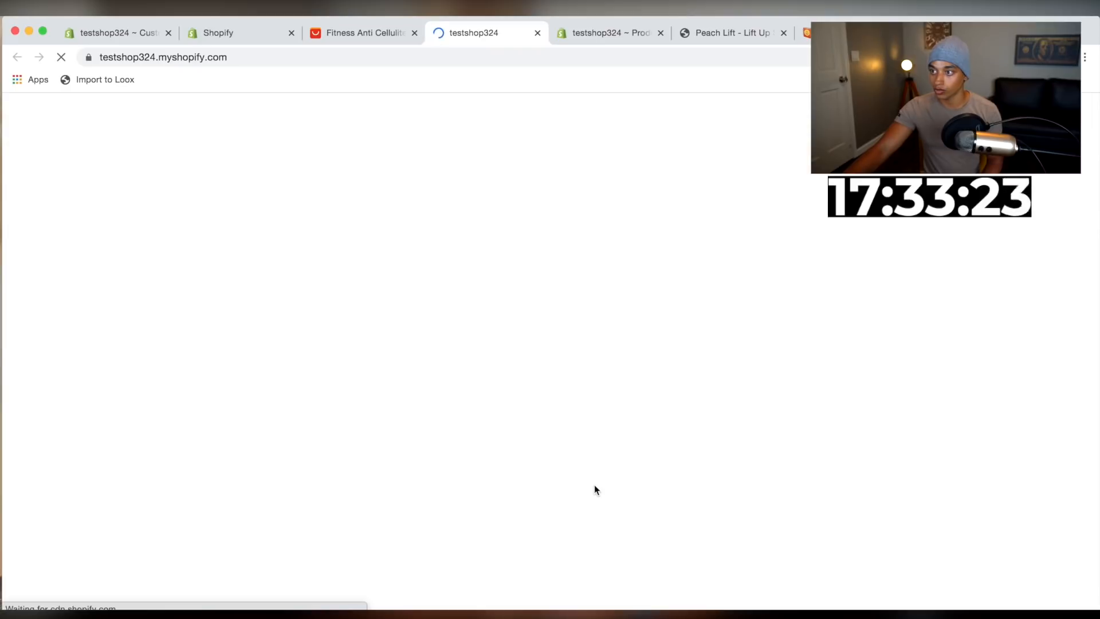
scroll(594, 484, "down", 10)
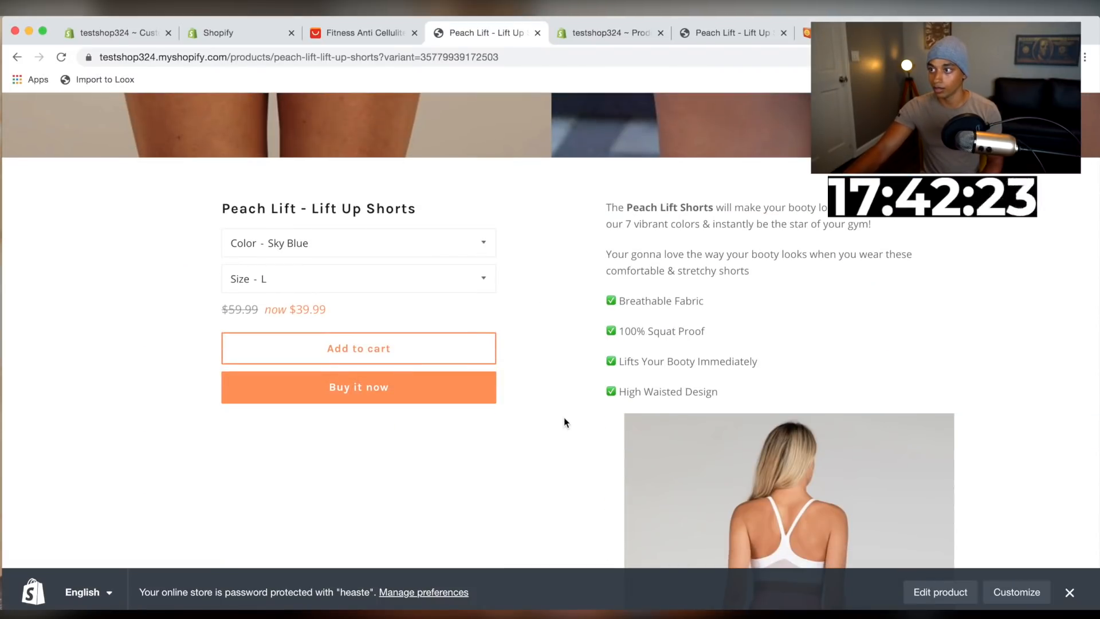
scroll(564, 417, "down", 20)
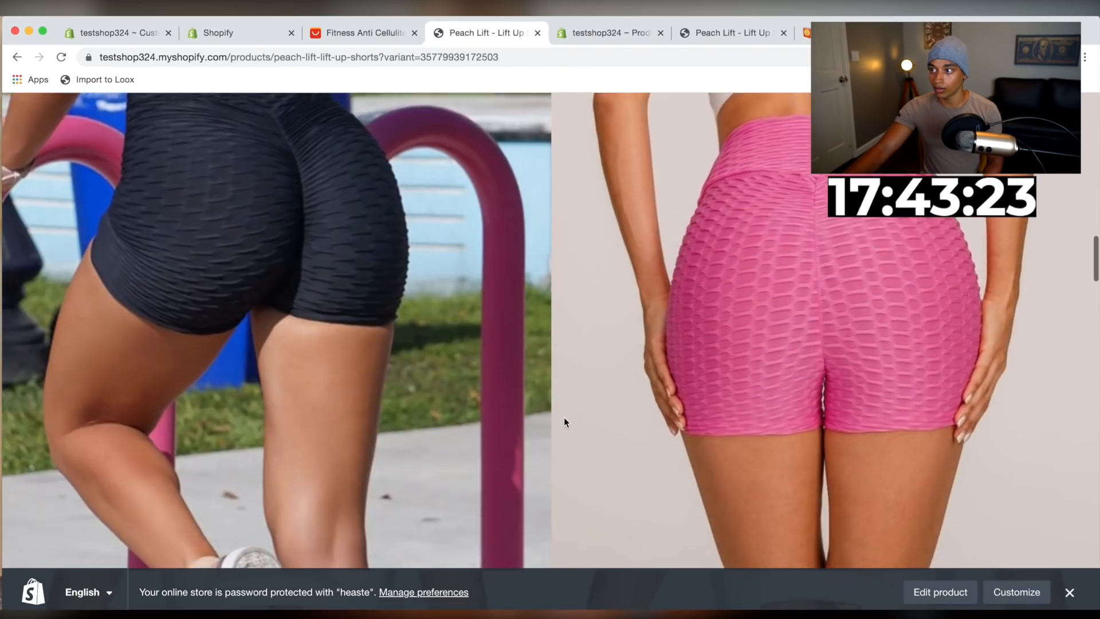
scroll(564, 422, "down", 20)
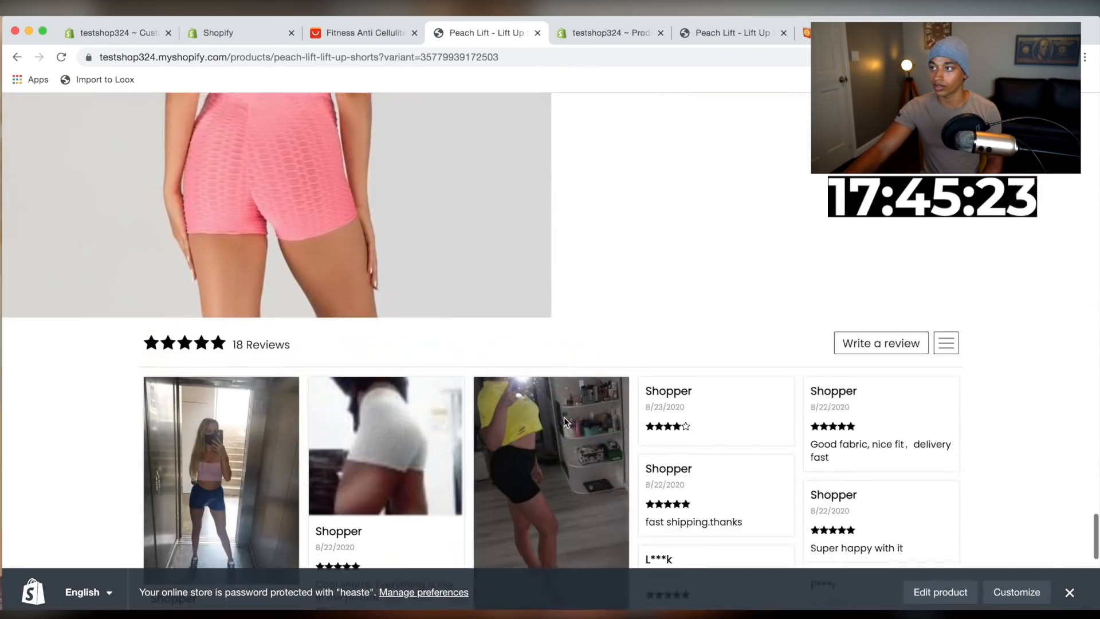
scroll(464, 198, "down", 10)
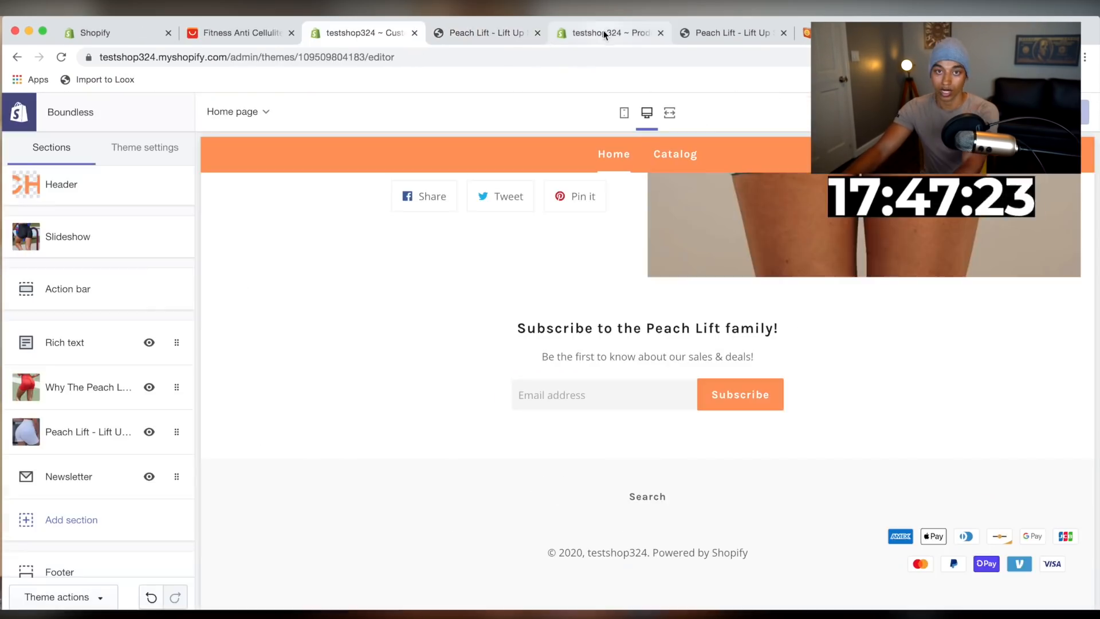
Open the Boundless theme's code editor and open the footer.liquid file found by searching for footer
left_click(486, 31)
left_click(50, 365)
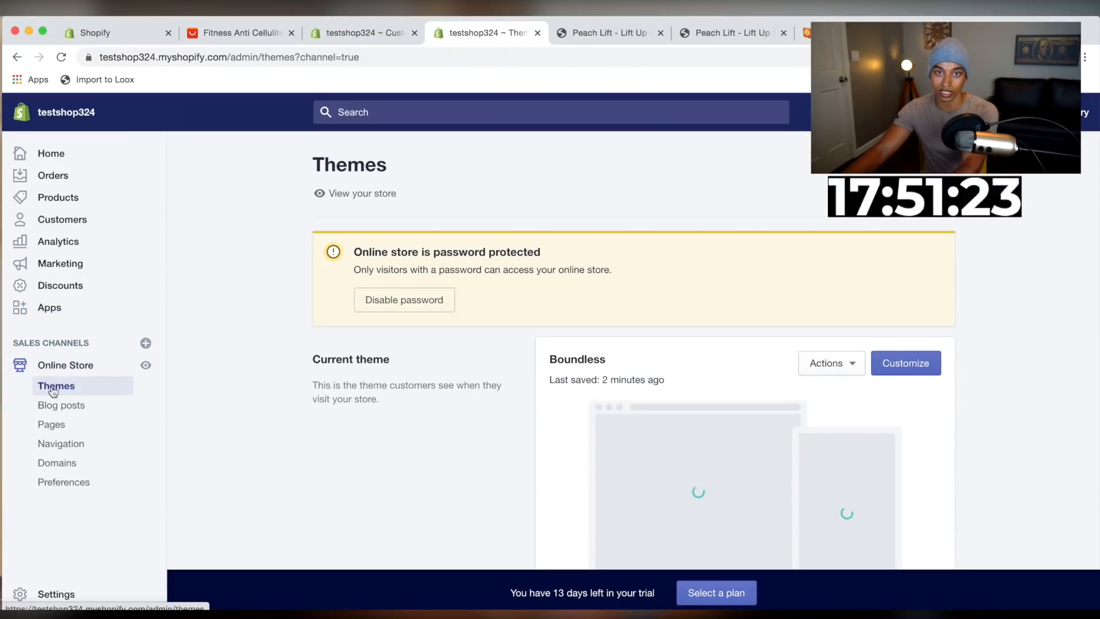
scroll(714, 424, "down", 3)
left_click(834, 215)
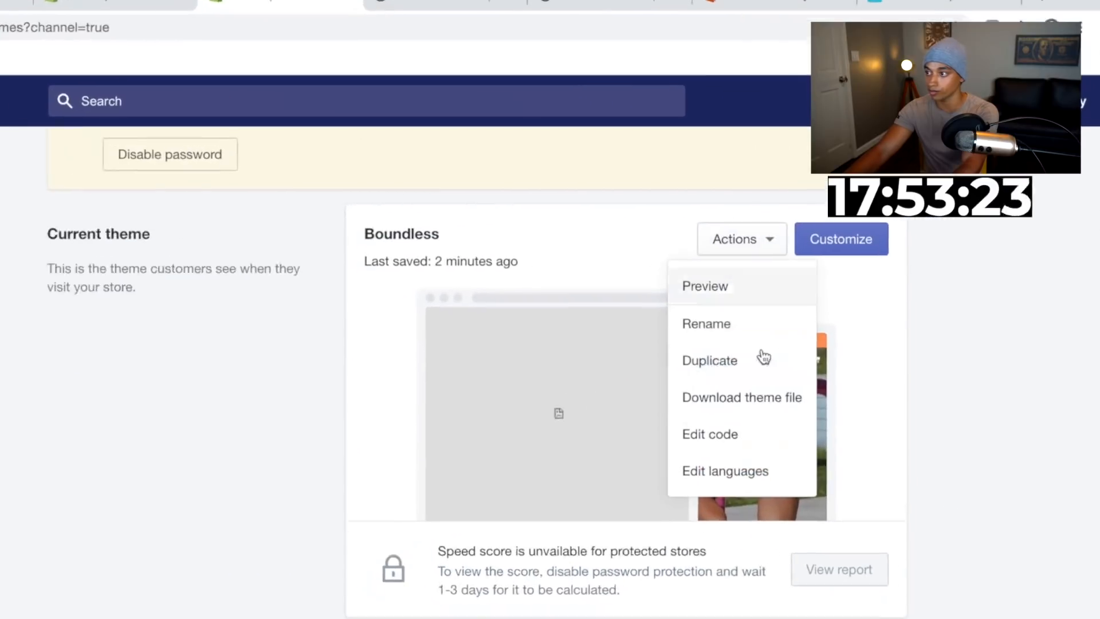
left_click(727, 435)
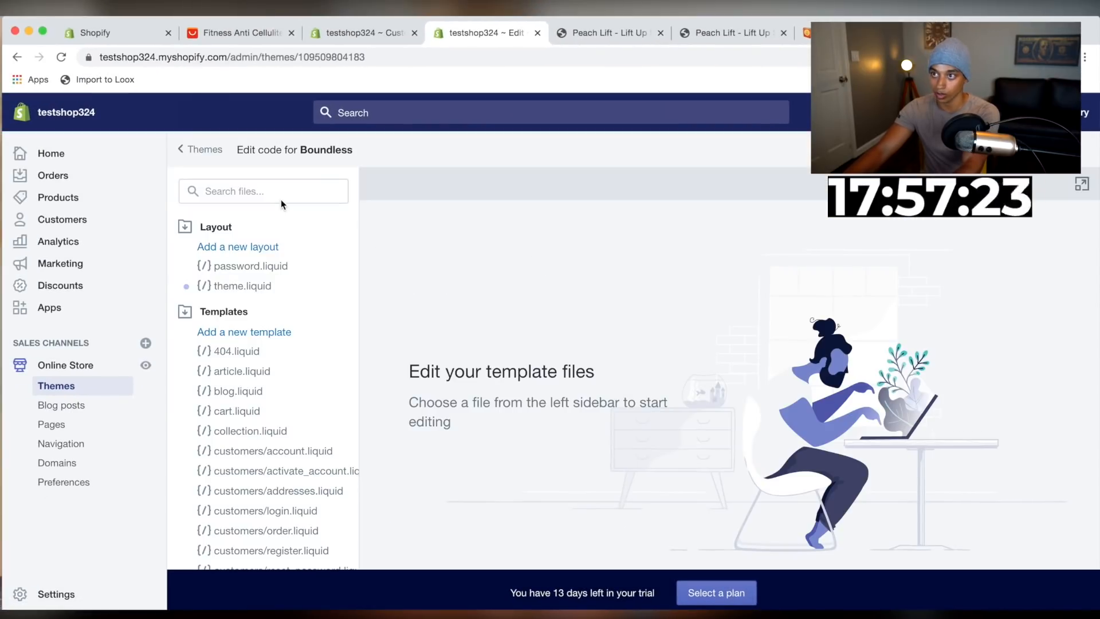
left_click(266, 191)
type("fo")
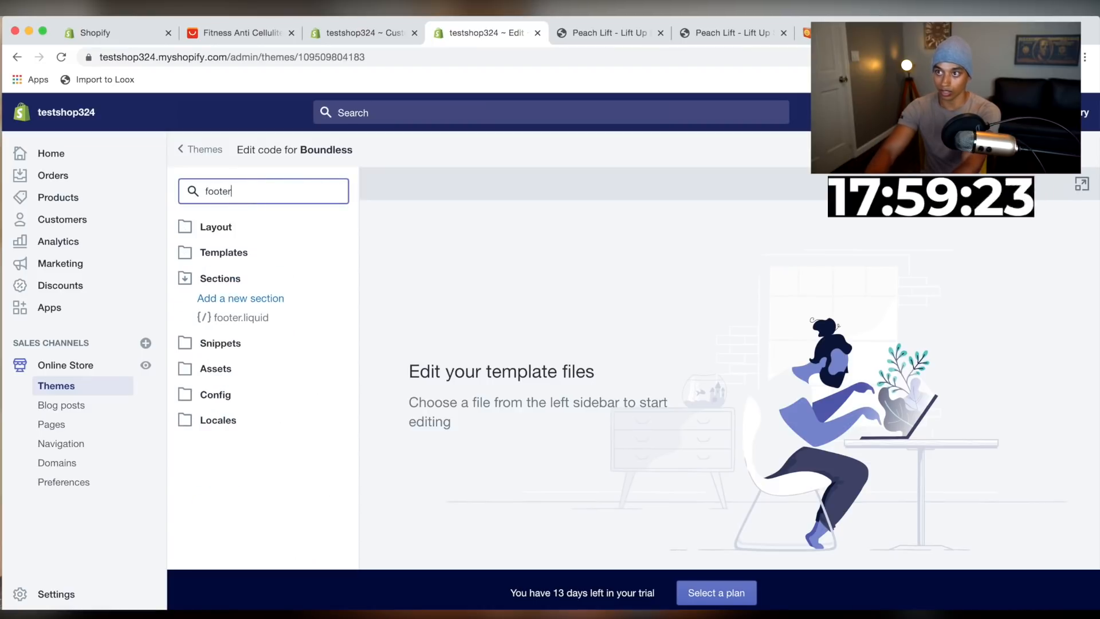
type("oter")
left_click(263, 318)
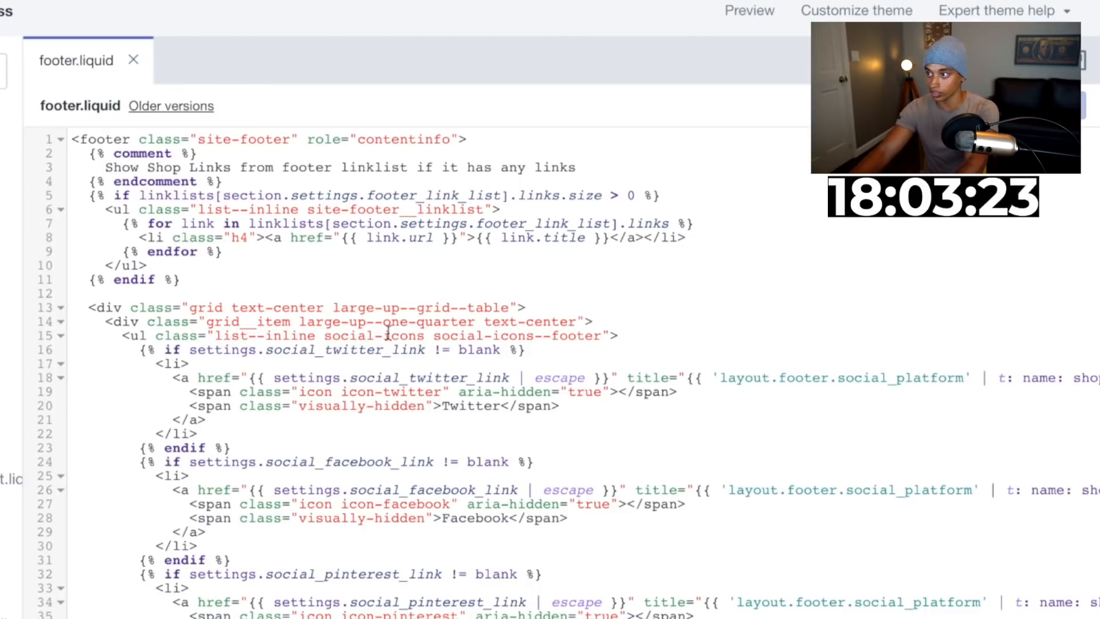
Search footer.liquid for the text power
left_click(388, 333)
key("ctrl+f")
type("power")
key("Return")
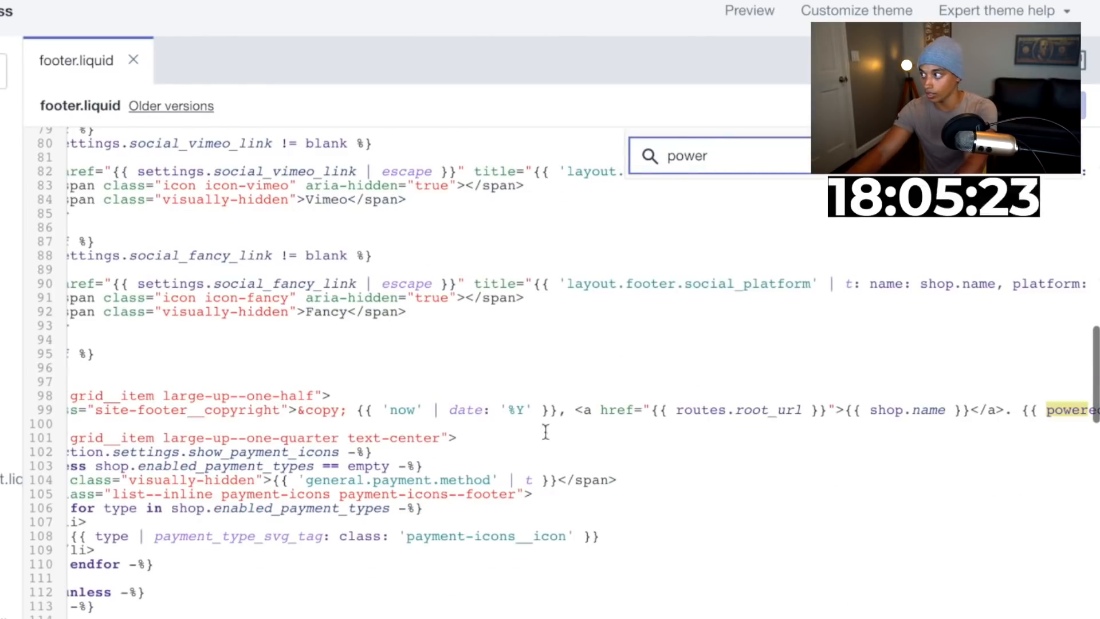
Delete the powered_by_link variable from the footer copyright line and save footer.liquid
scroll(545, 432, "right", 5)
scroll(546, 432, "down", 1)
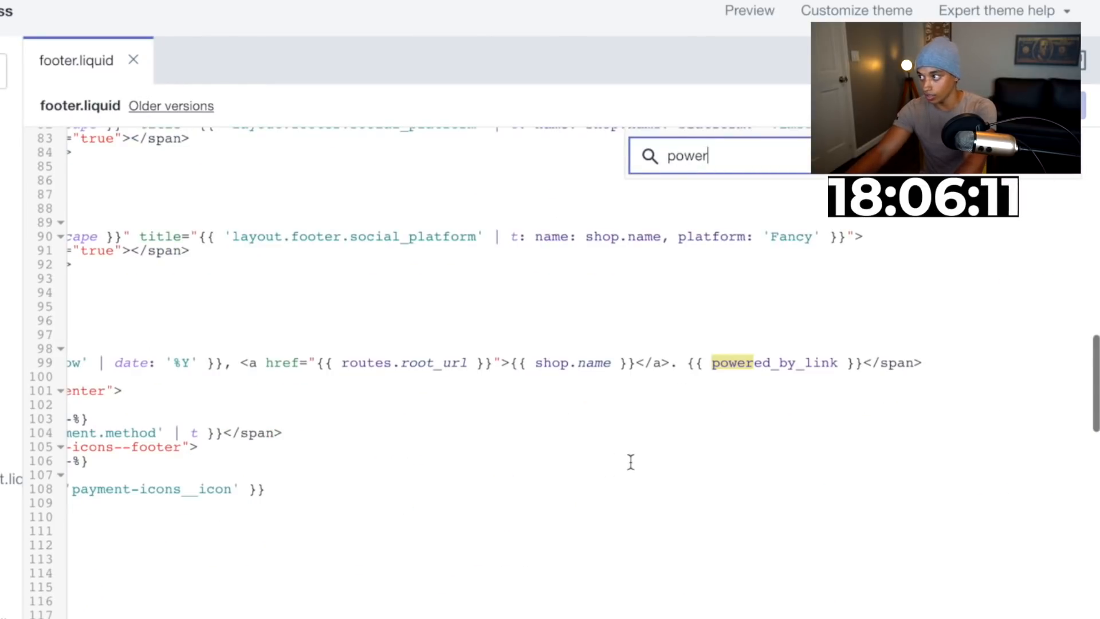
double_click(830, 362)
key("BackSpace")
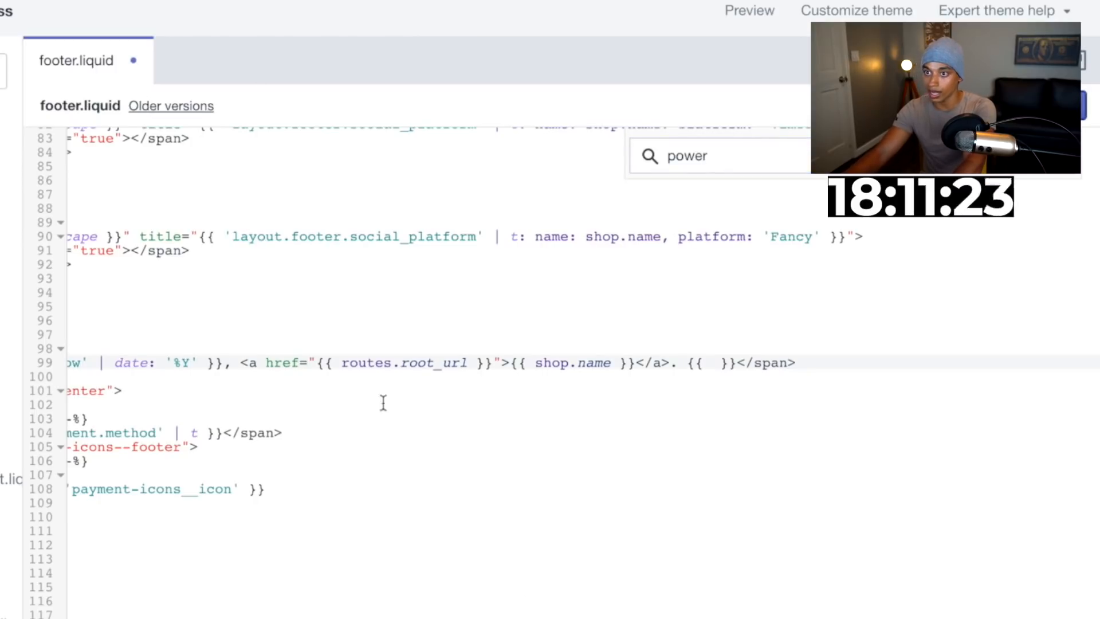
key("super+s")
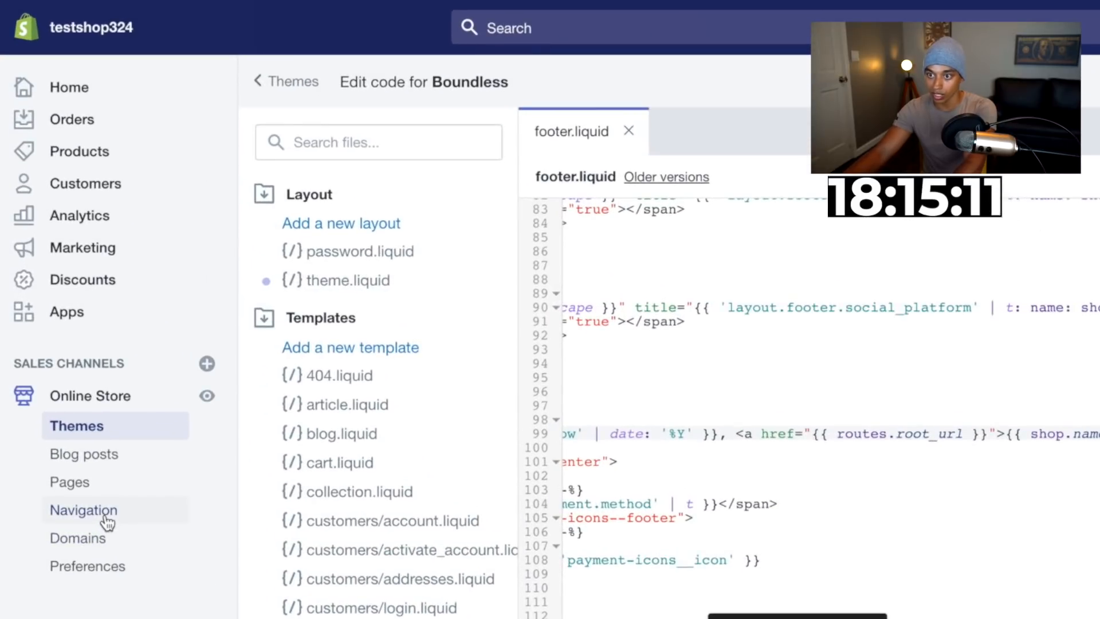
Open the store's Pages in a new tab and start a new page titled Track Order
left_click(66, 444)
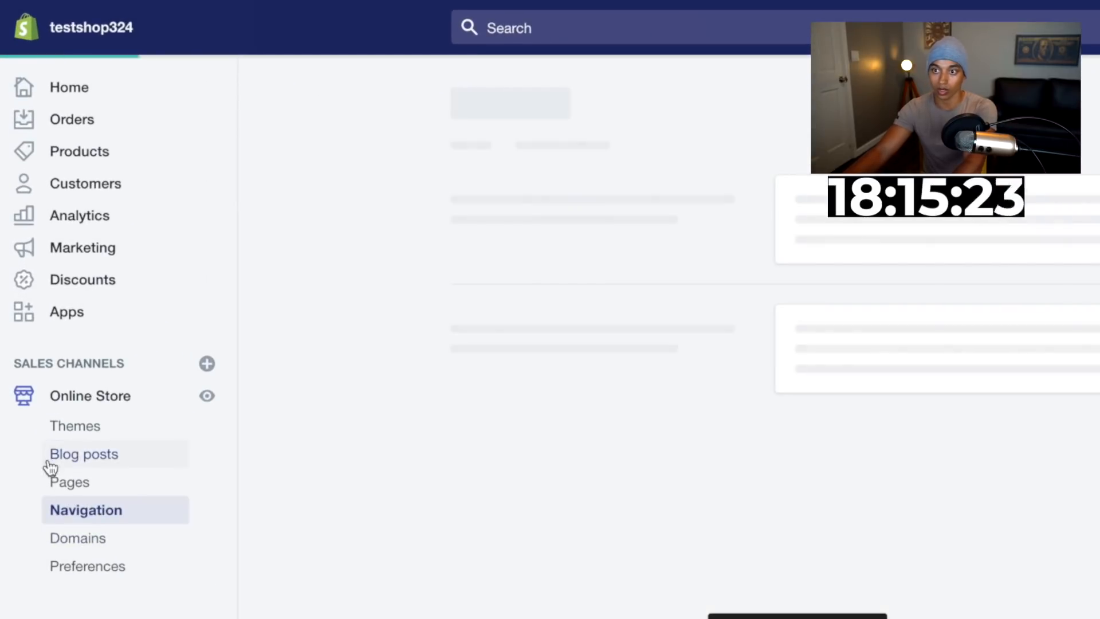
right_click(59, 481)
left_click(110, 452)
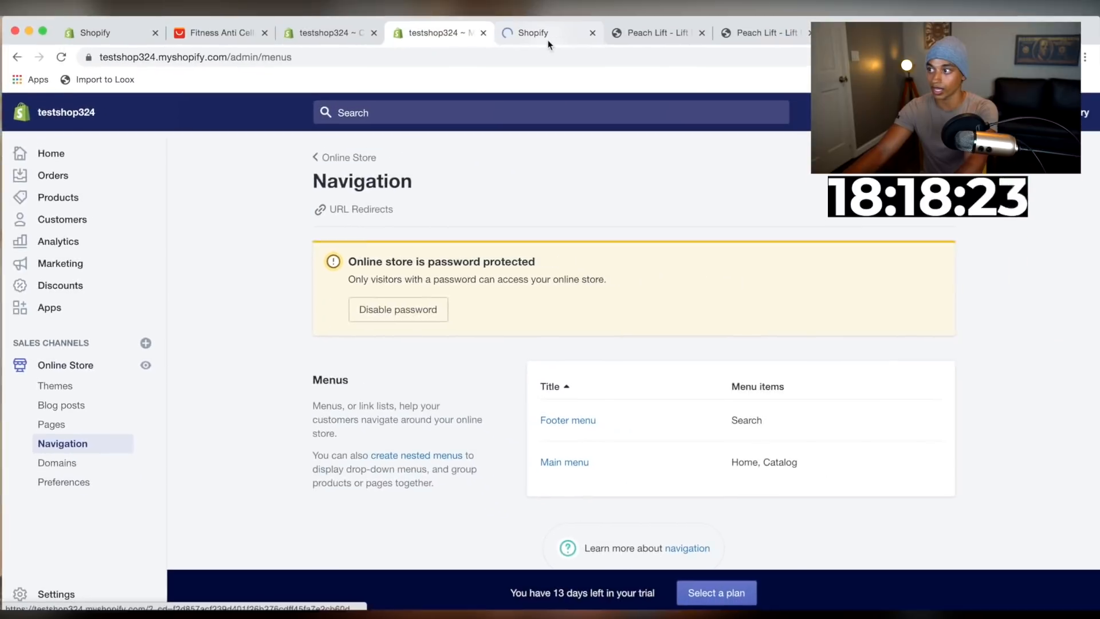
left_click(547, 41)
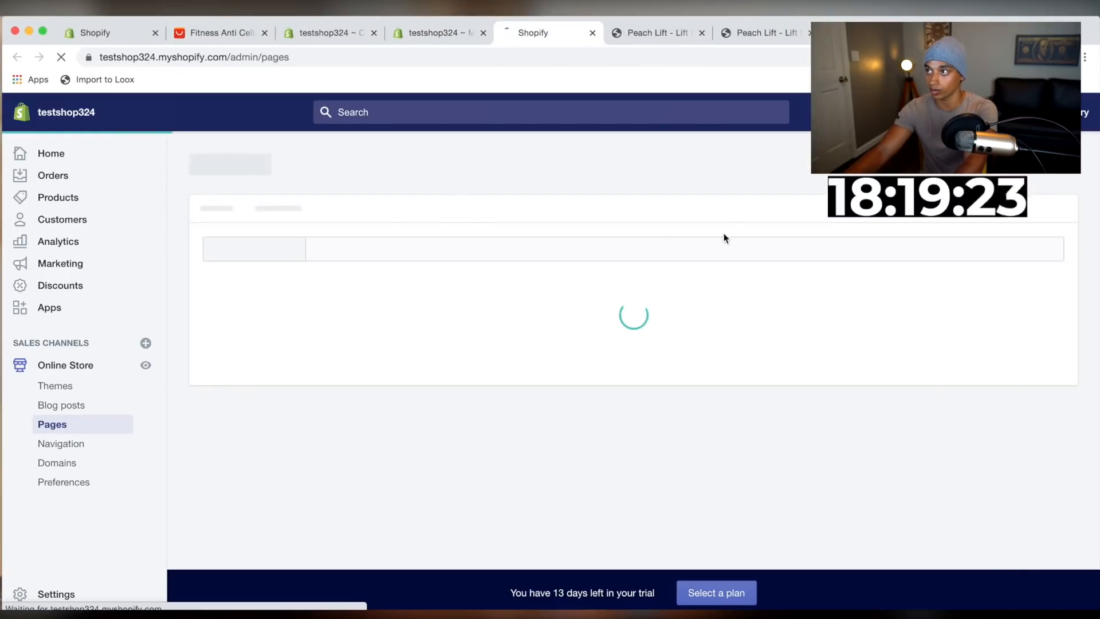
left_click(928, 186)
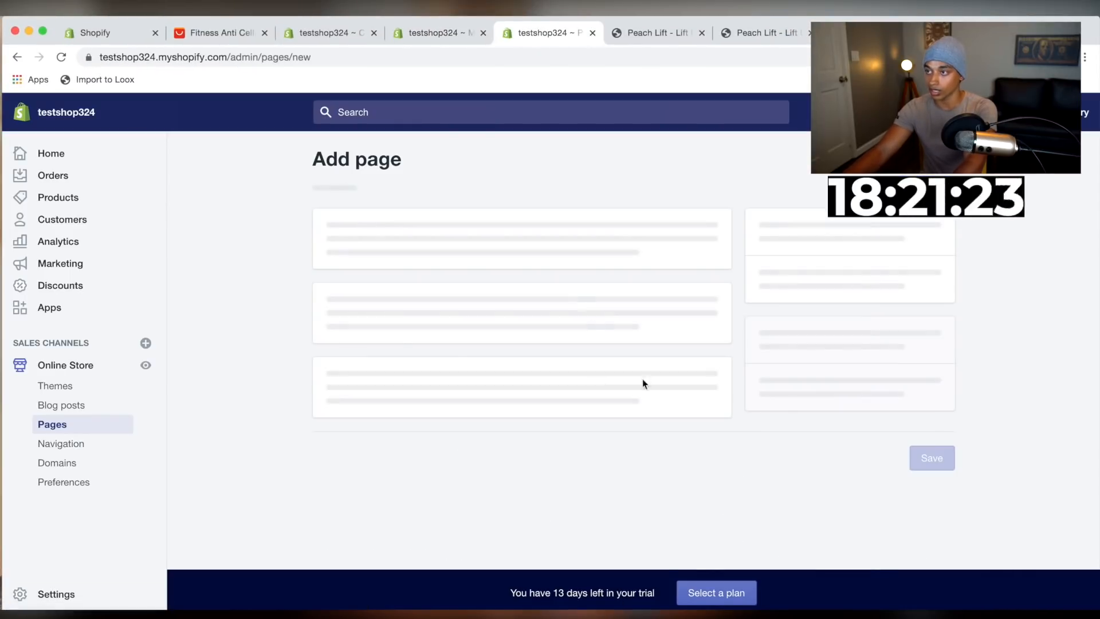
left_click(459, 282)
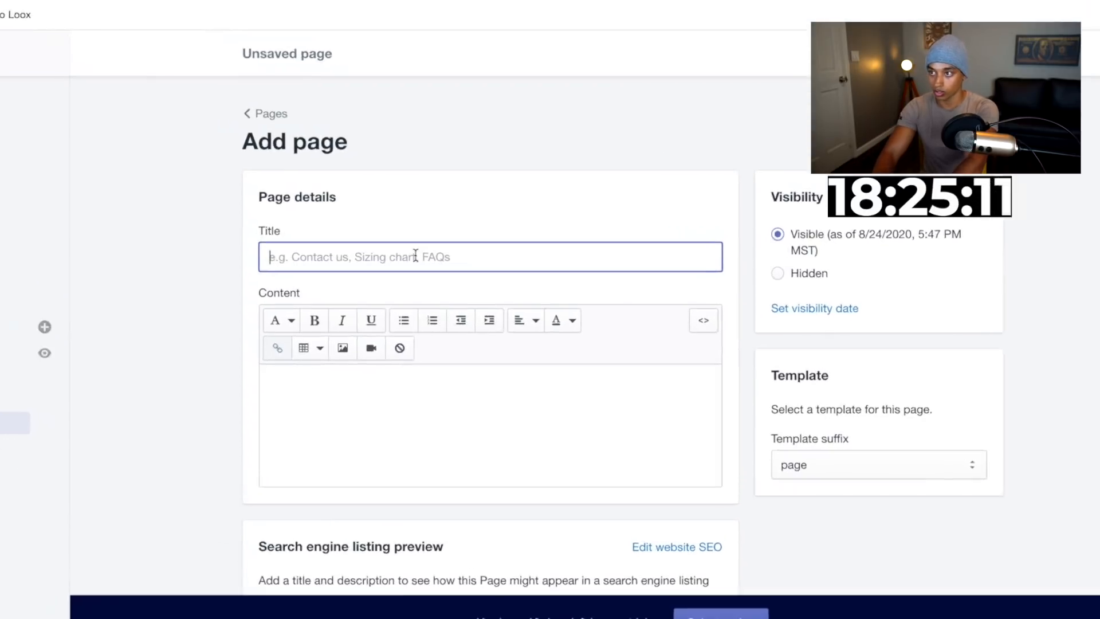
type("Track ORder")
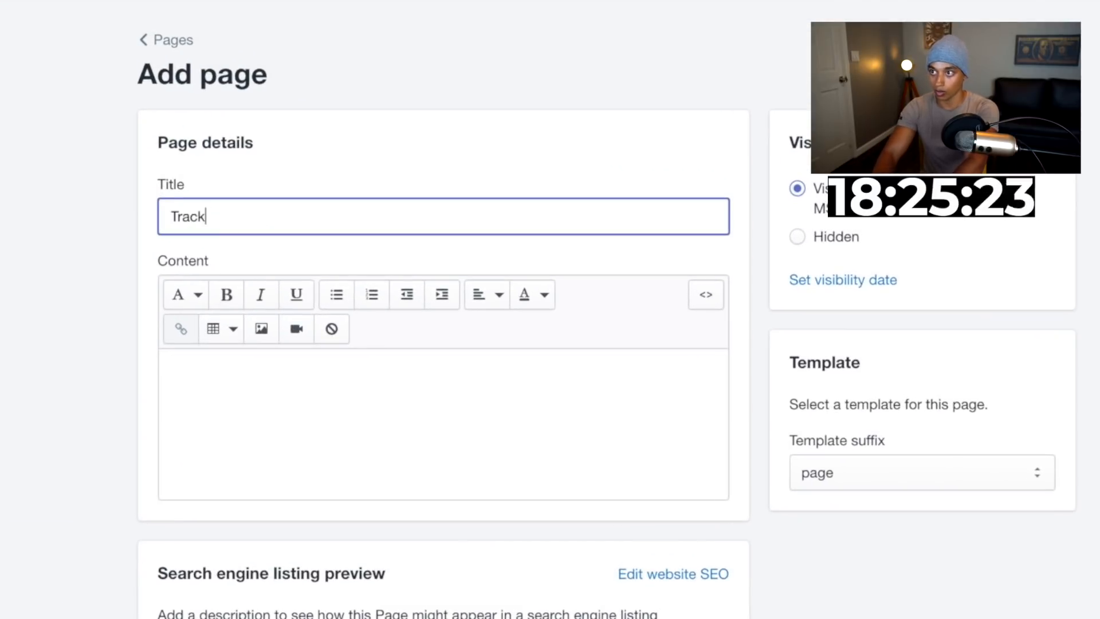
key("BackSpace")
key("BackSpace")
key("BackSpace")
key("BackSpace")
type("rder")
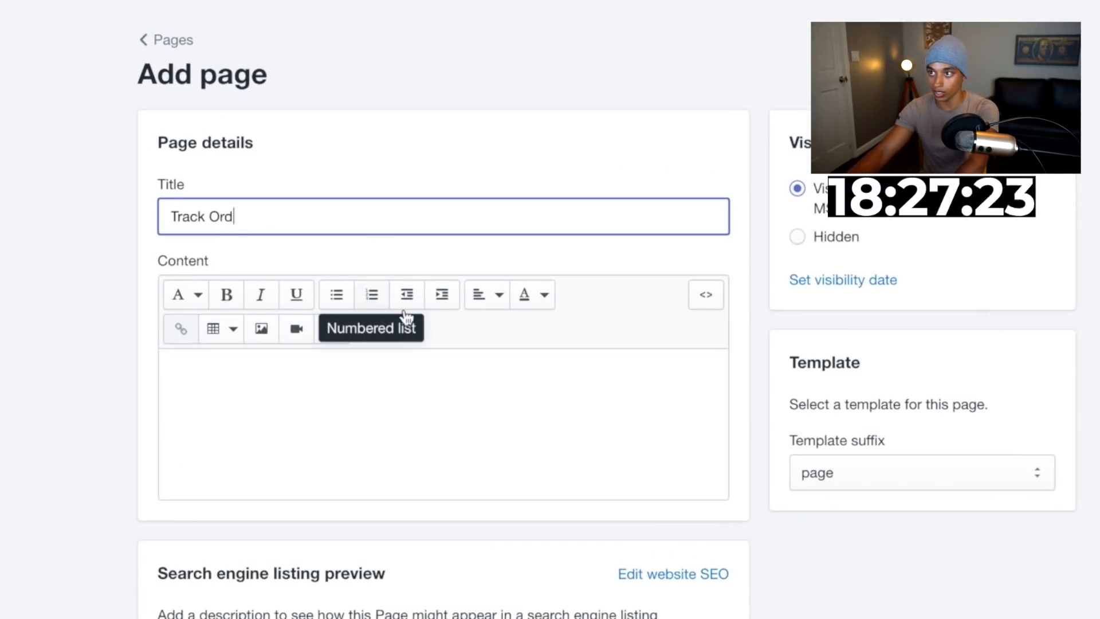
Write the Track Order content: "Once your order is shipped, you'll receive a tracking code with a link to give you real time updates on where your order is located!"
left_click(433, 410)
type("On")
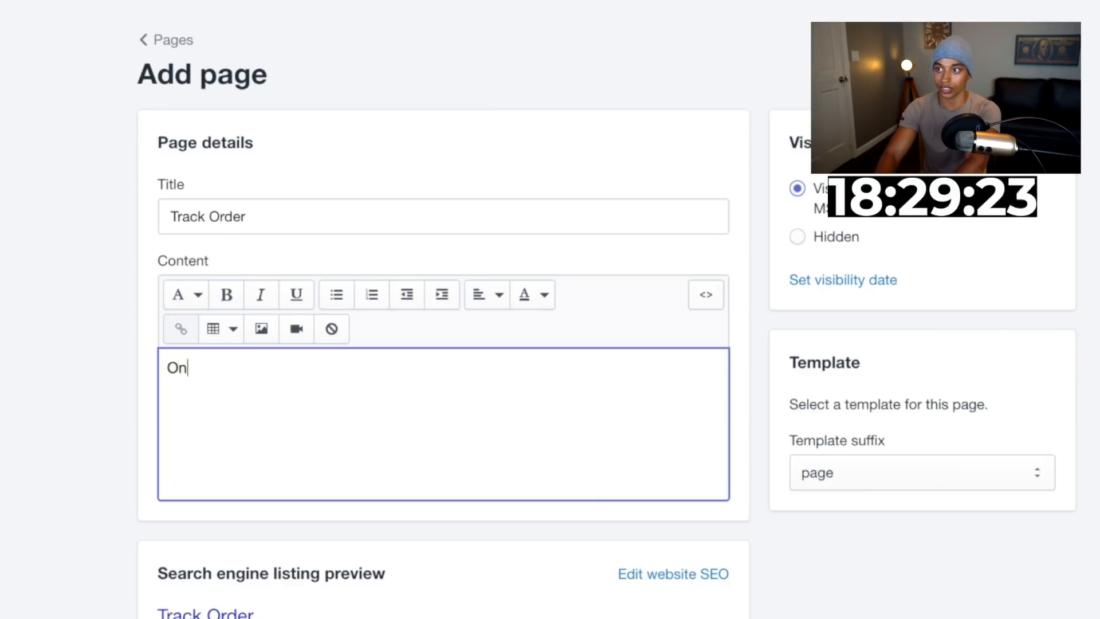
type("ce your order is ship")
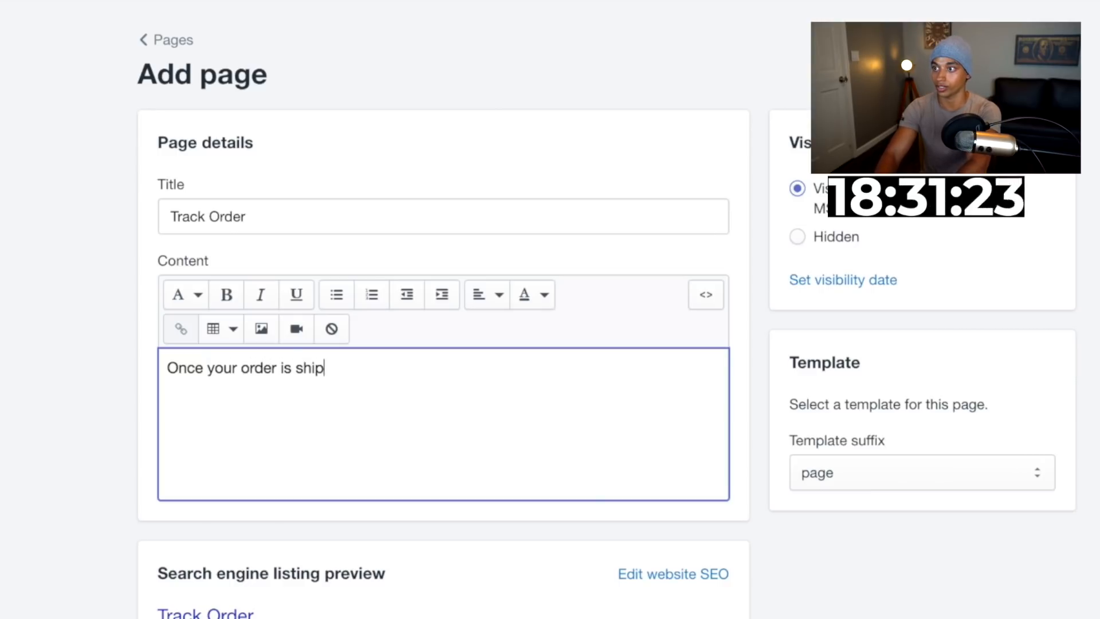
type("ped, you'll receieve a")
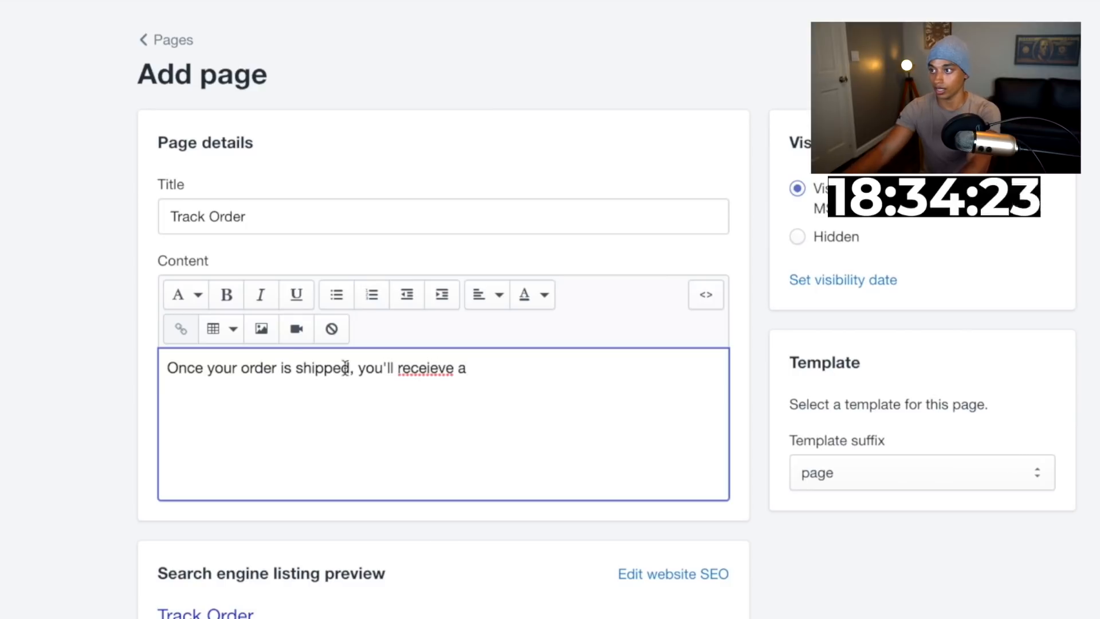
right_click(415, 370)
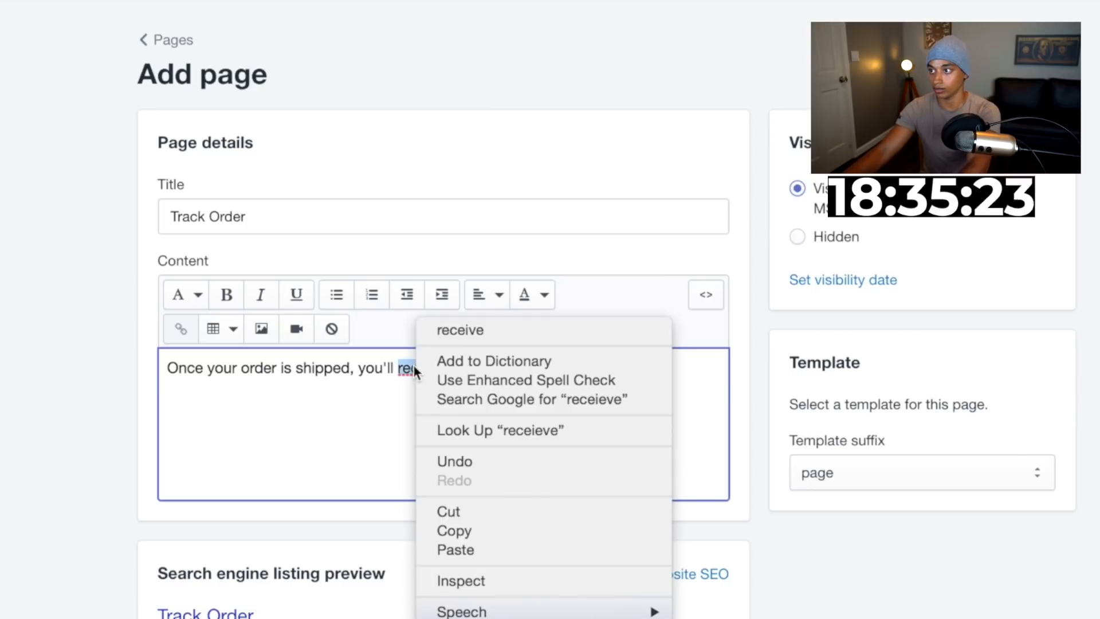
left_click(453, 331)
left_click(517, 369)
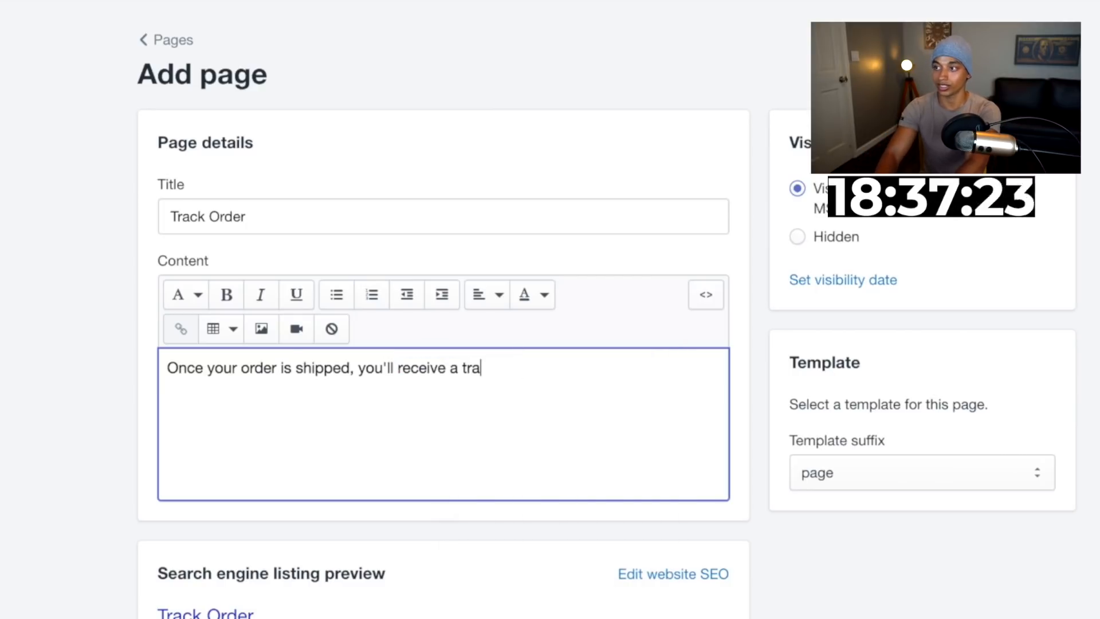
type("tracking code w")
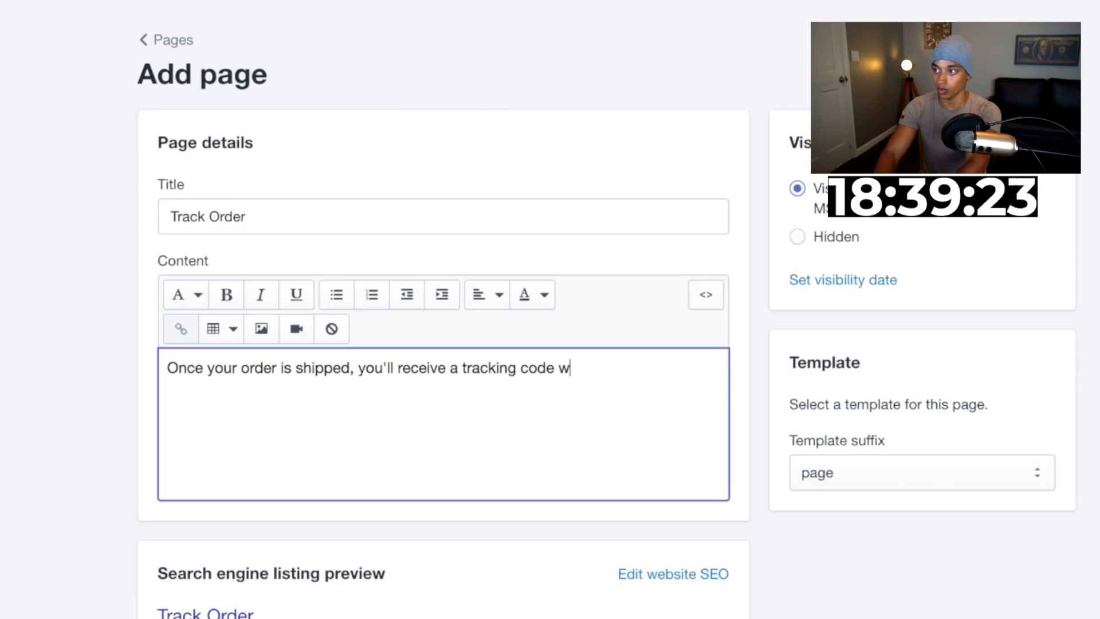
type("ith a link to give you real time updates on where your ord")
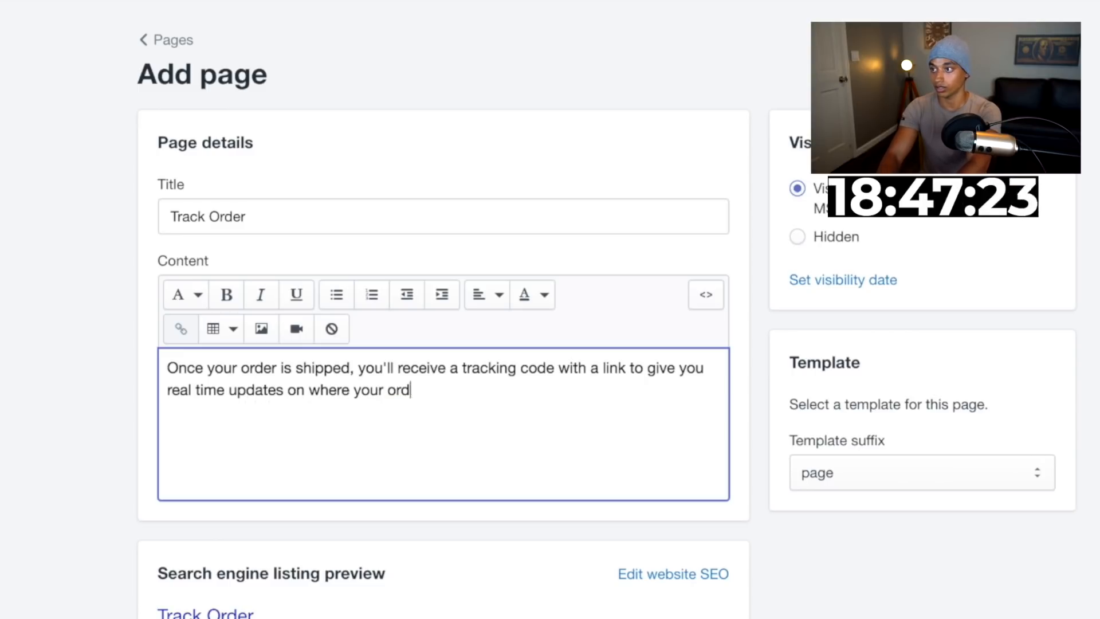
type("!")
key("Return")
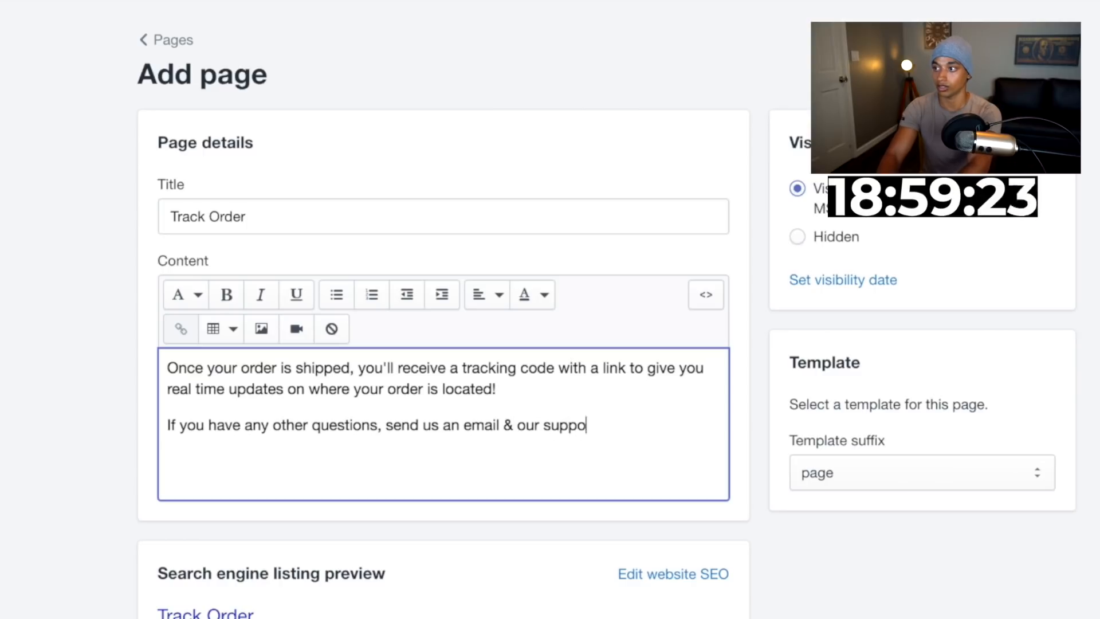
Add the support paragraph promising a reply within 24 hours and a line with the support e-mail, then save the page
type("rt team will get back with you in 24 hours!")
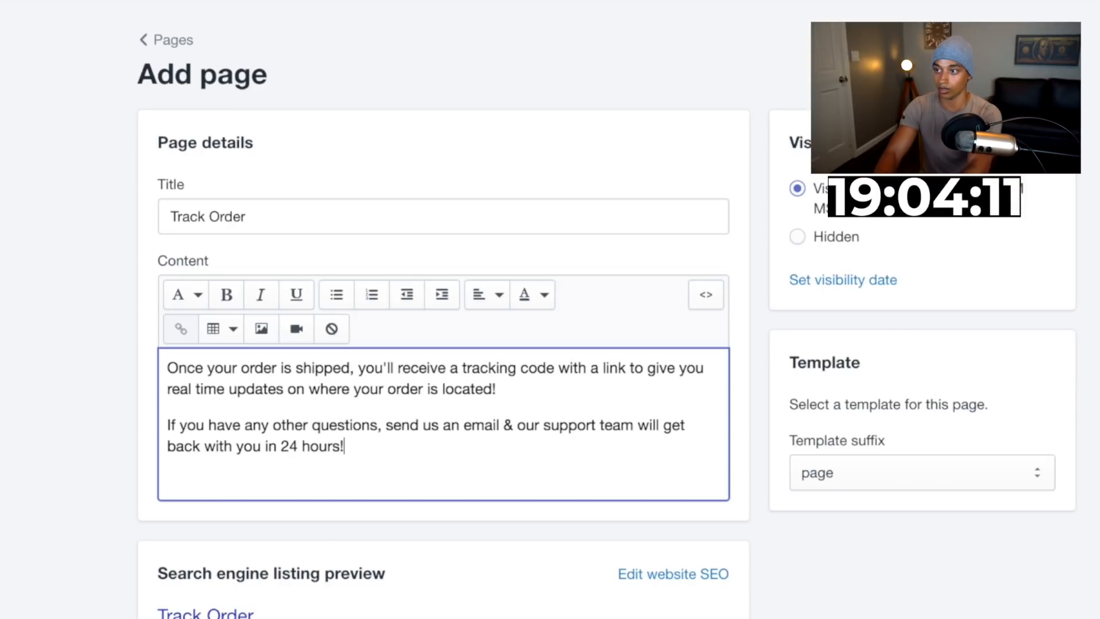
key("Return")
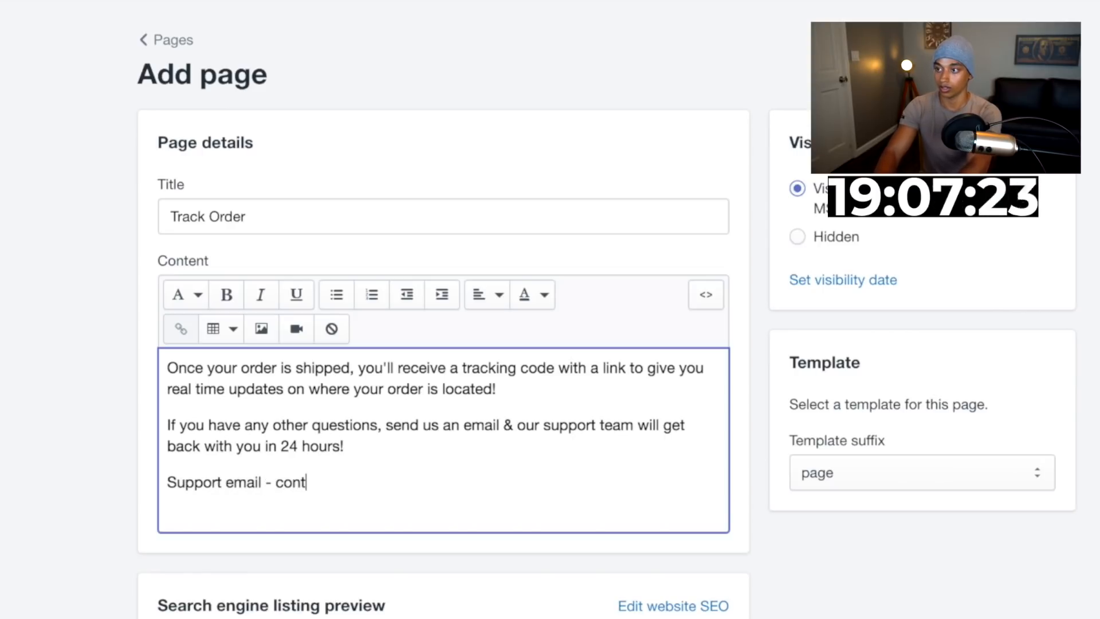
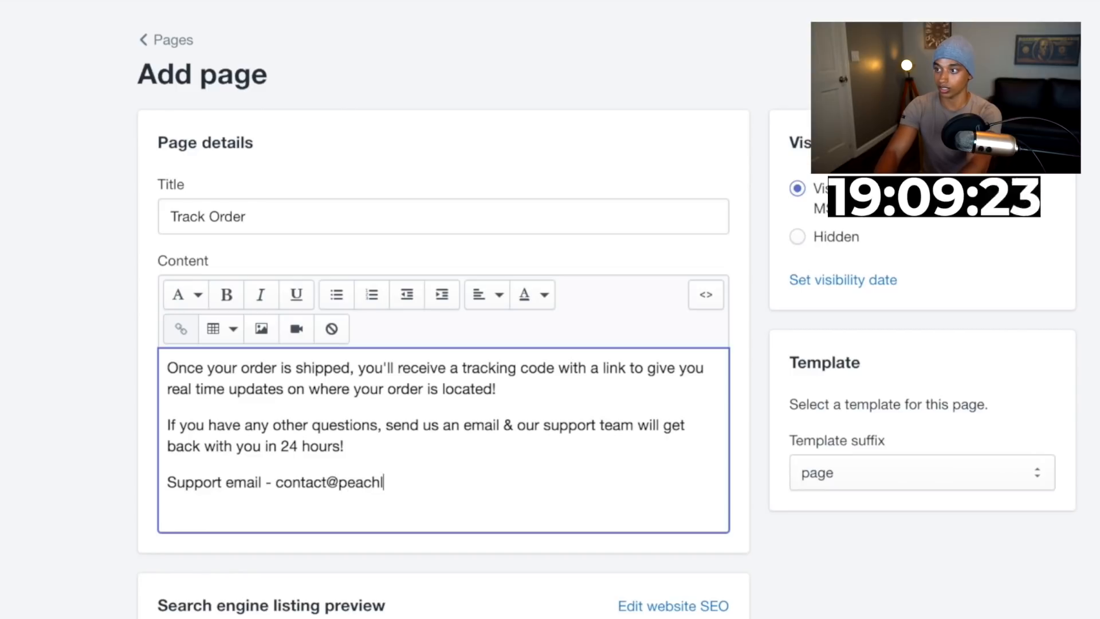
left_click_drag(442, 479, 277, 475)
scroll(335, 376, "down", 5)
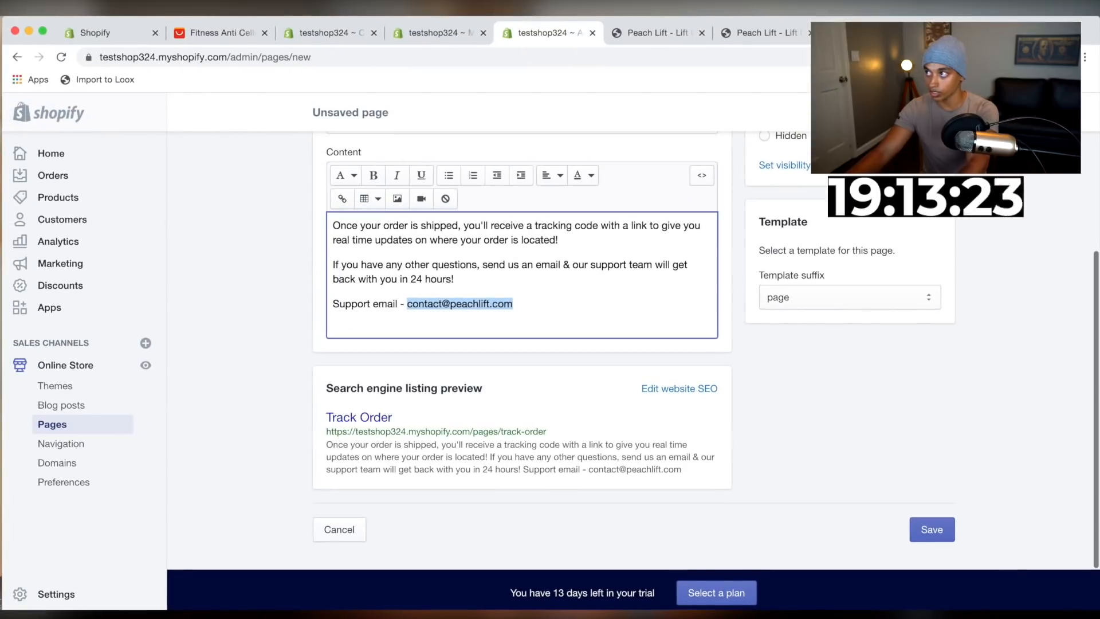
left_click(932, 529)
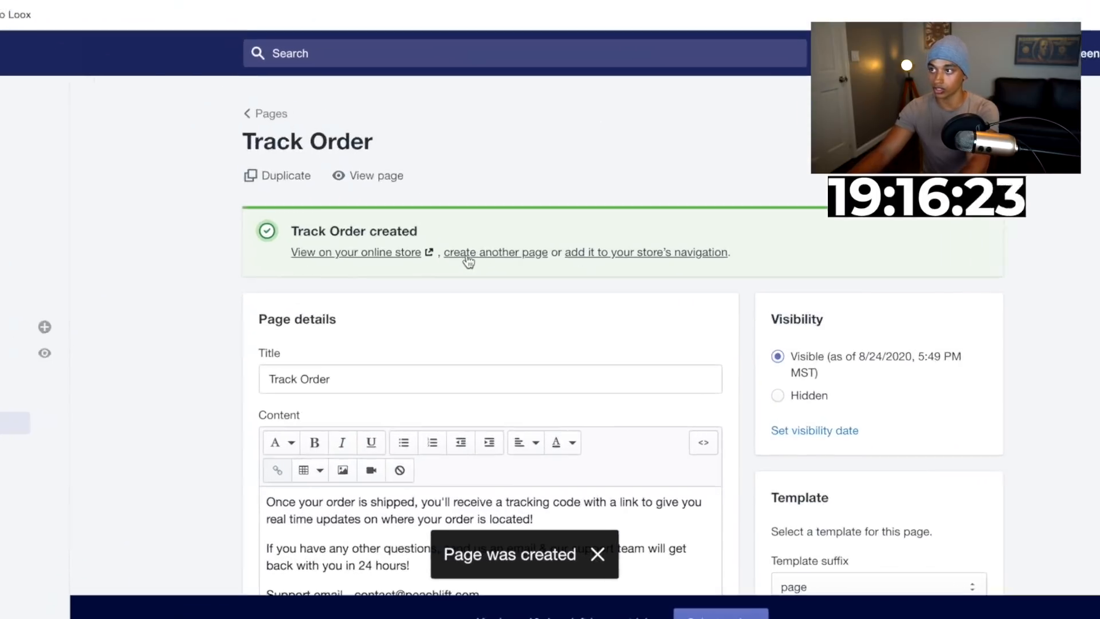
Create another page and title it Contact Us
left_click(469, 259)
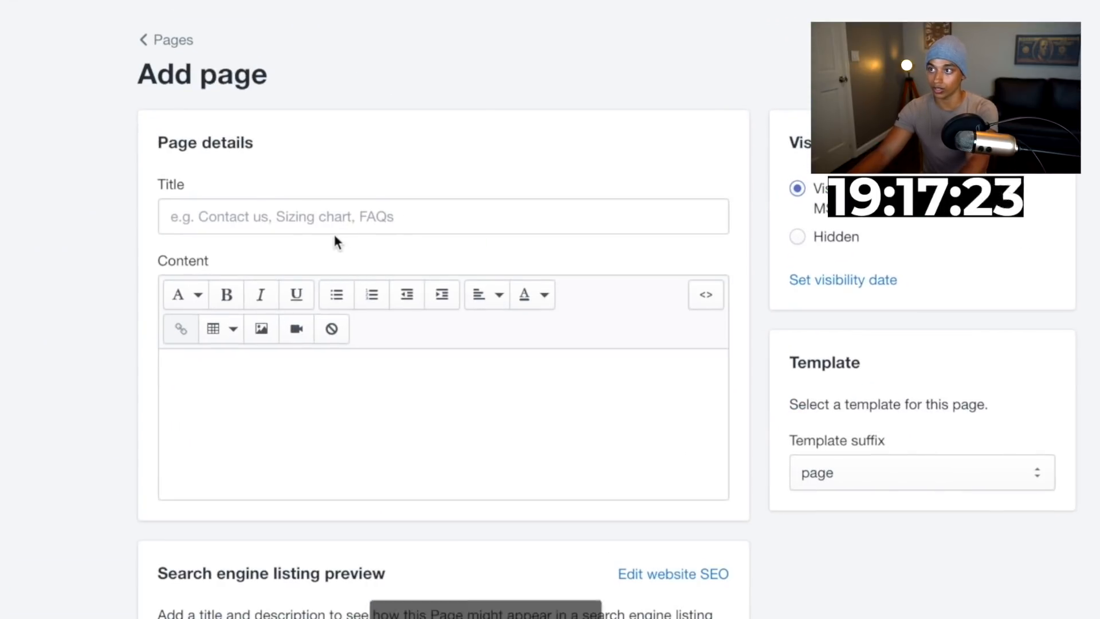
left_click(330, 226)
type("Con")
type("tact ")
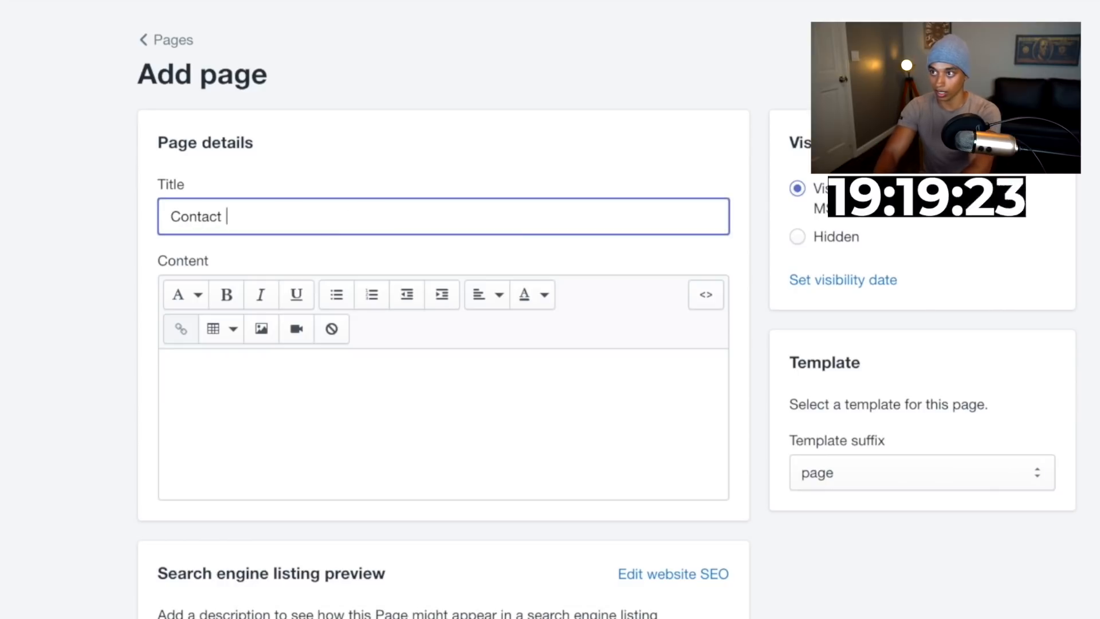
type("Us")
Write the Contact Us text with "Need help?", the support e-mail, a 24-hour reply promise and a thank-you line, then save
left_click(417, 400)
type("Ne")
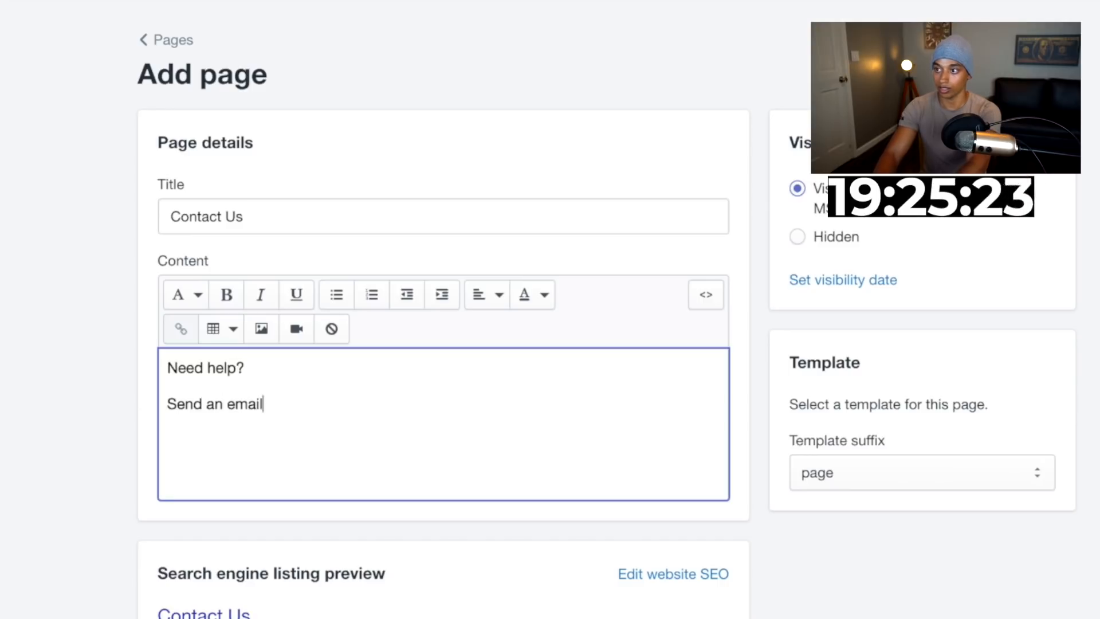
key("BackSpace")
key("Return")
type("Thank you so much for shopping with us & we app")
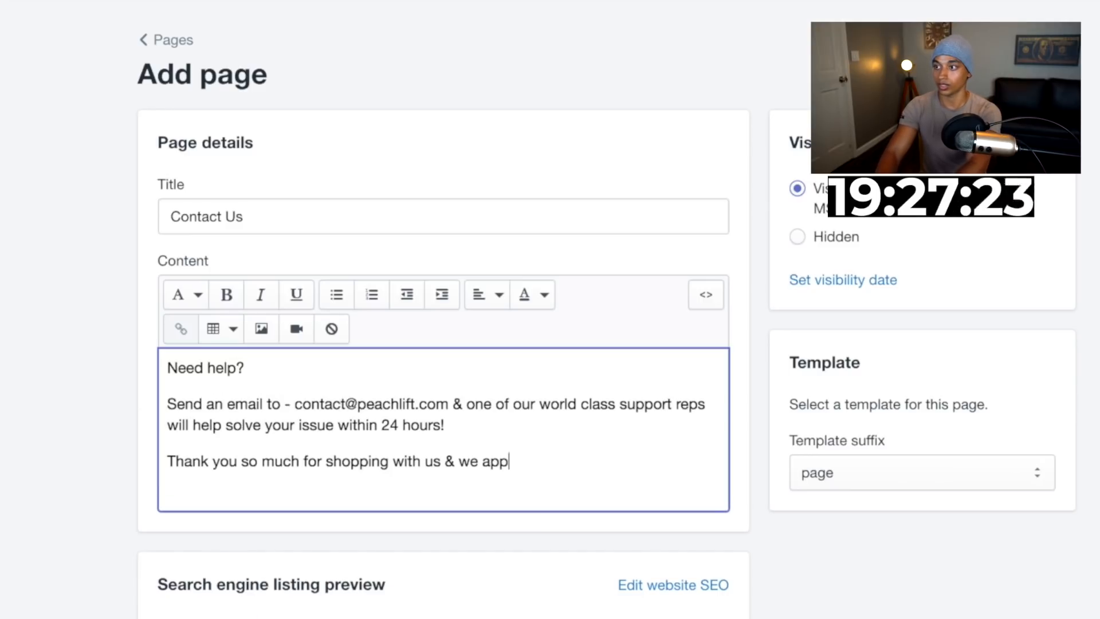
type("reciate your support!")
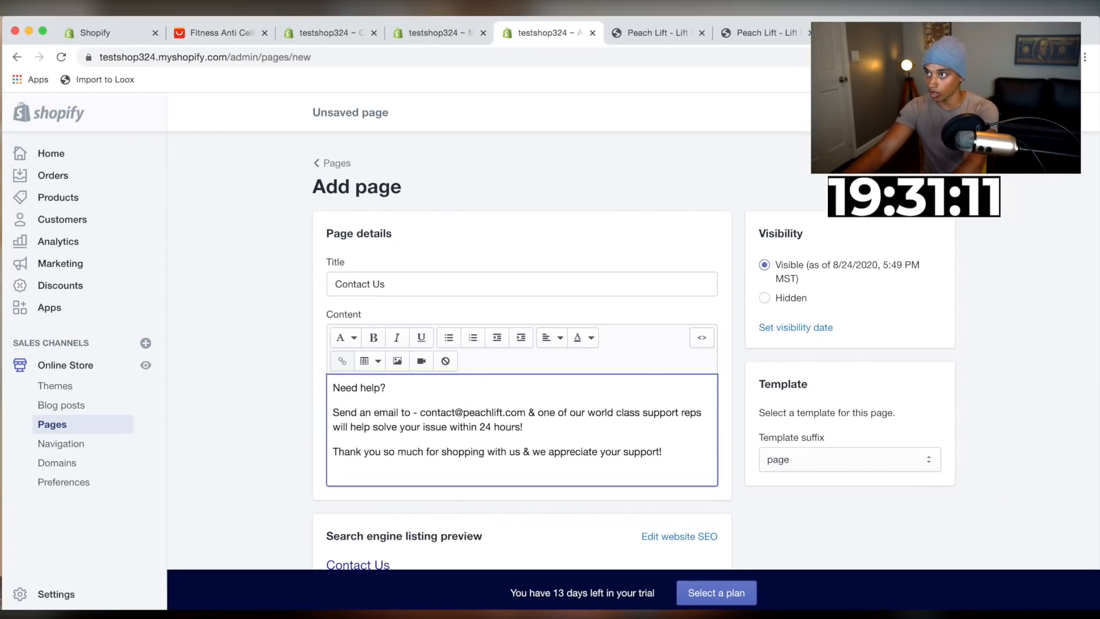
left_click(936, 112)
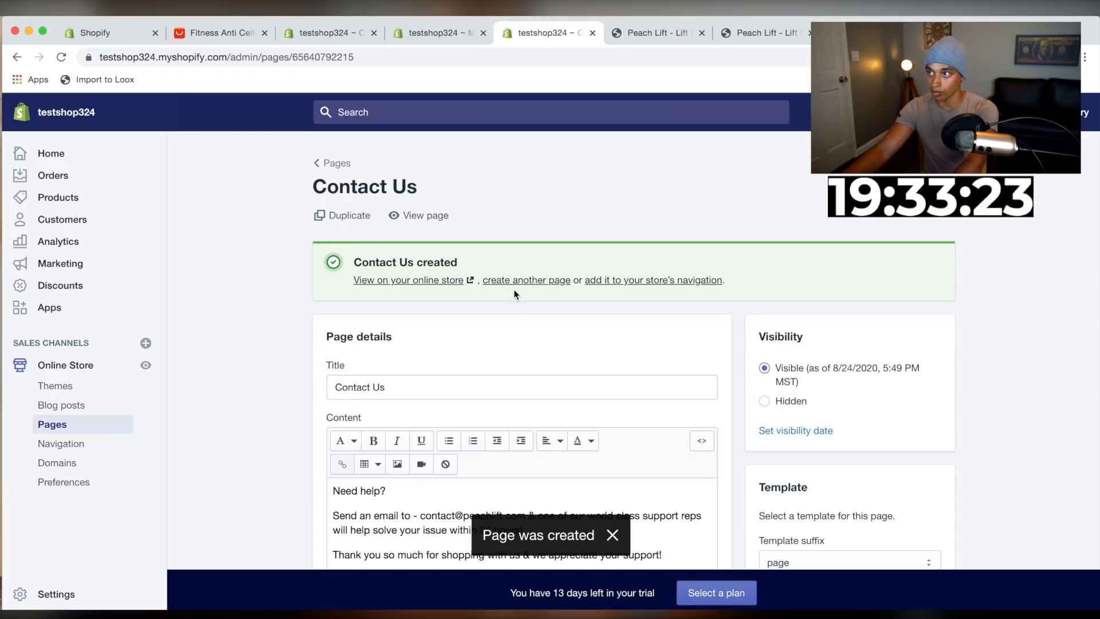
Create another page and title it Refund Policy
left_click(511, 282)
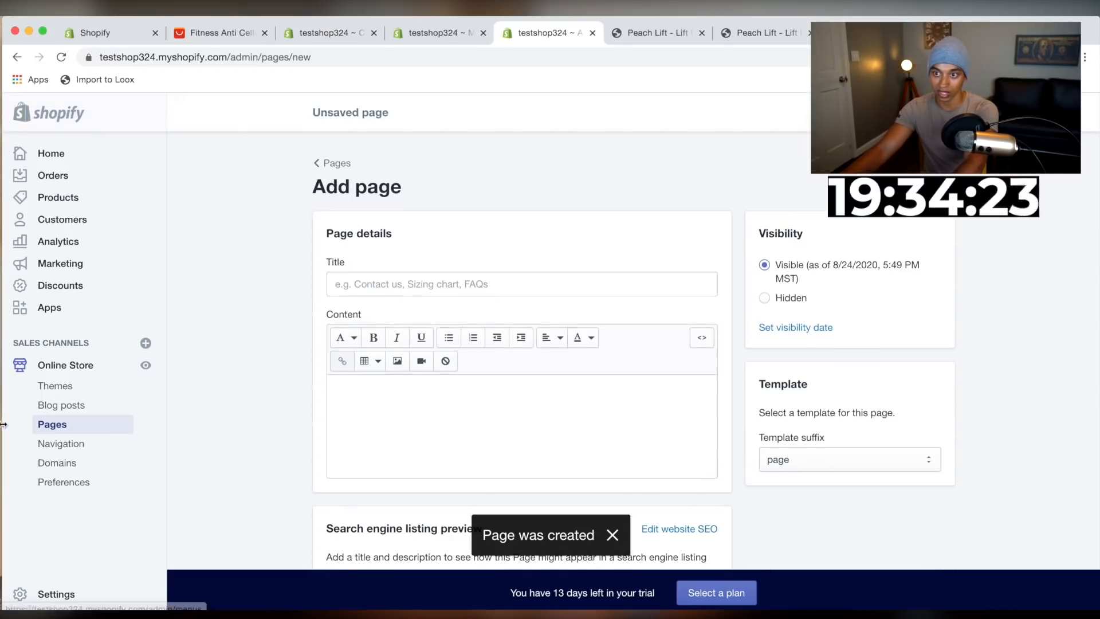
left_click(385, 282)
type("Refund Po")
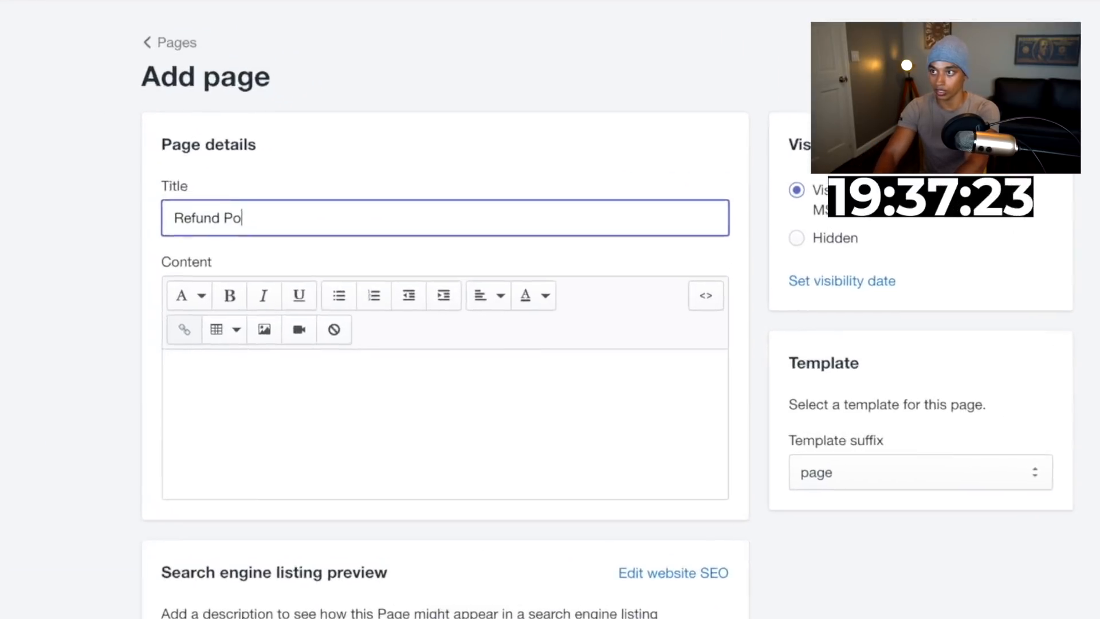
type("licy")
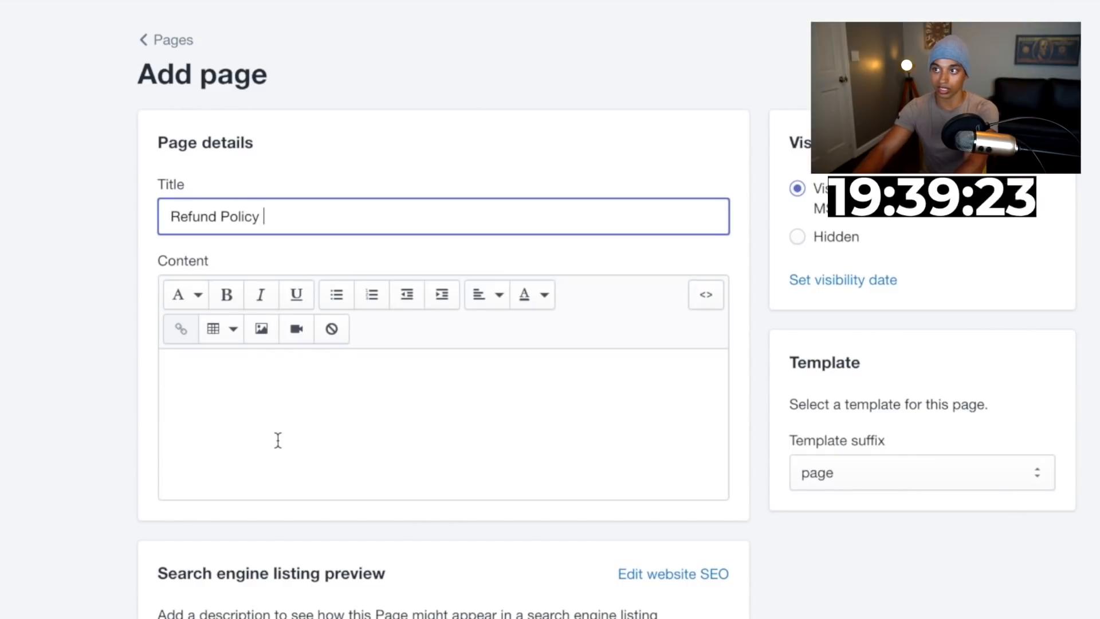
Write the Refund Policy text about sizing issues, a 30-day email refund promise and "Thanks for your support", then save the page
left_click(287, 405)
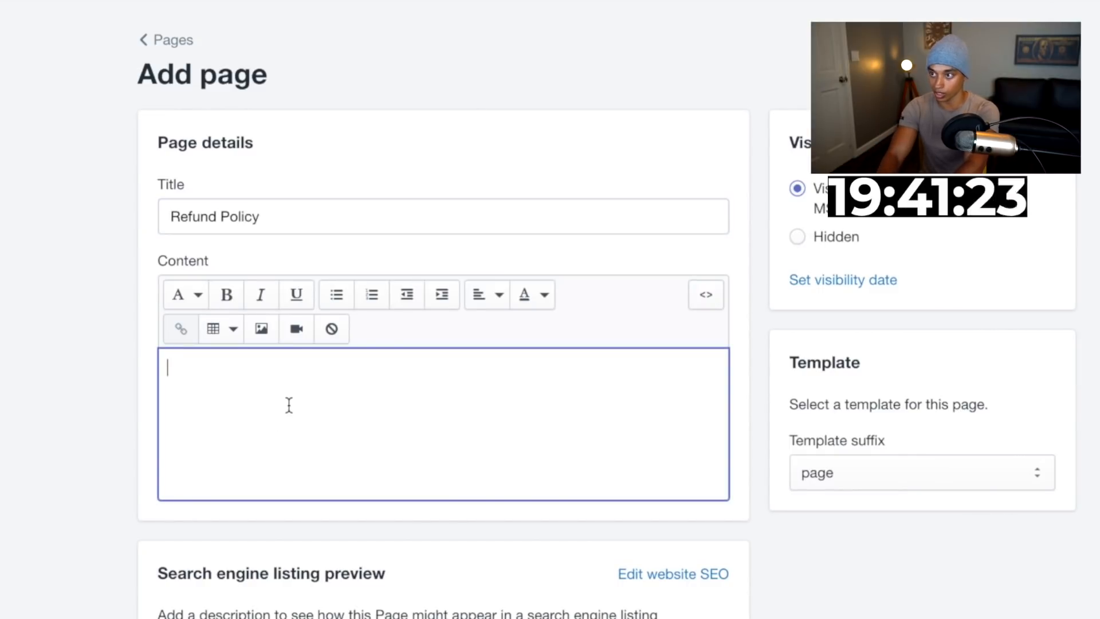
type("Have an issue with sizing or d")
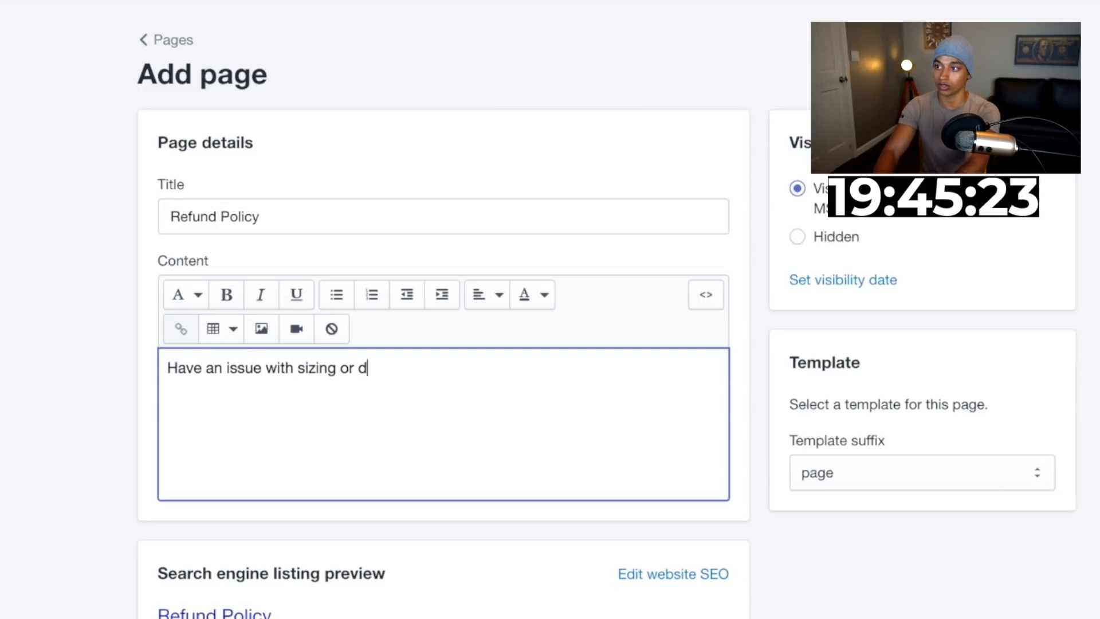
type("on't love your Peach Lift sho")
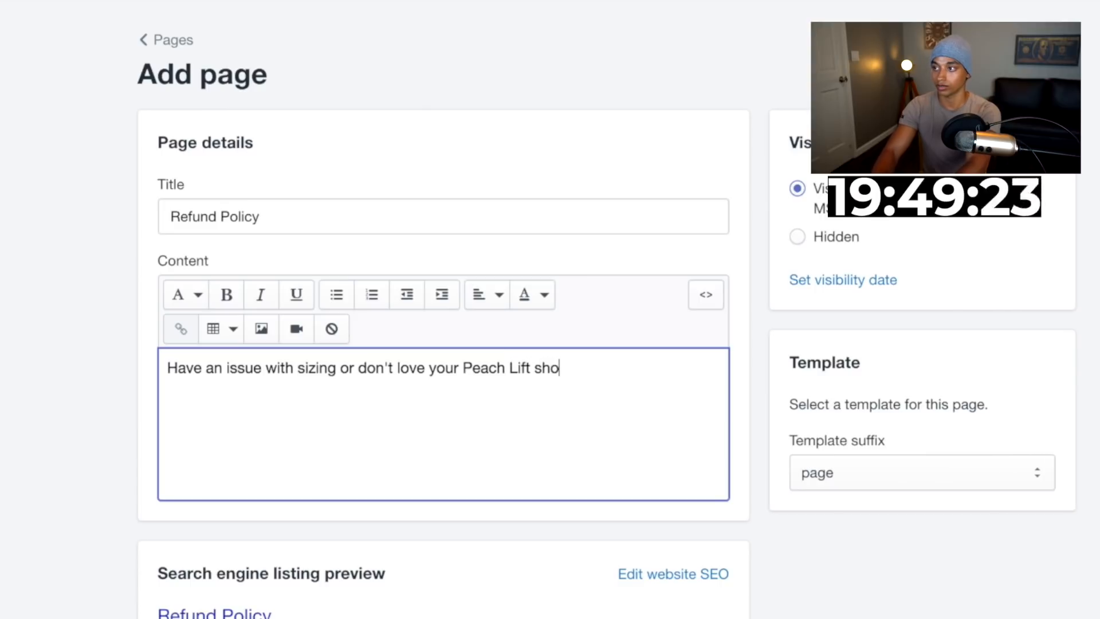
type("rts?")
key("Return")
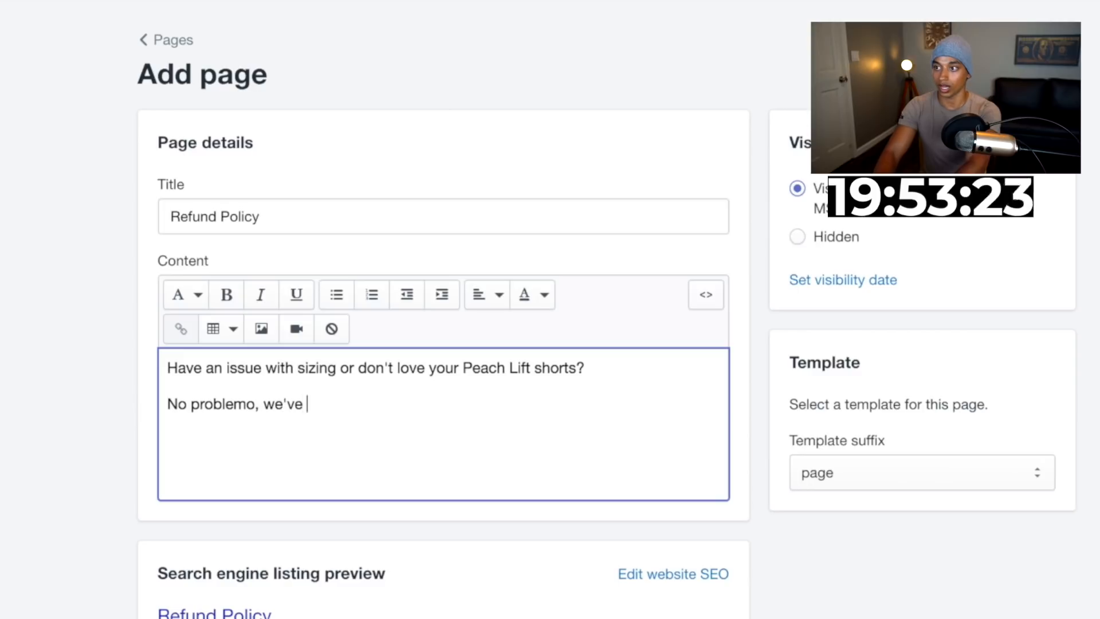
key("Return")
key("Return")
type("Send us an emai")
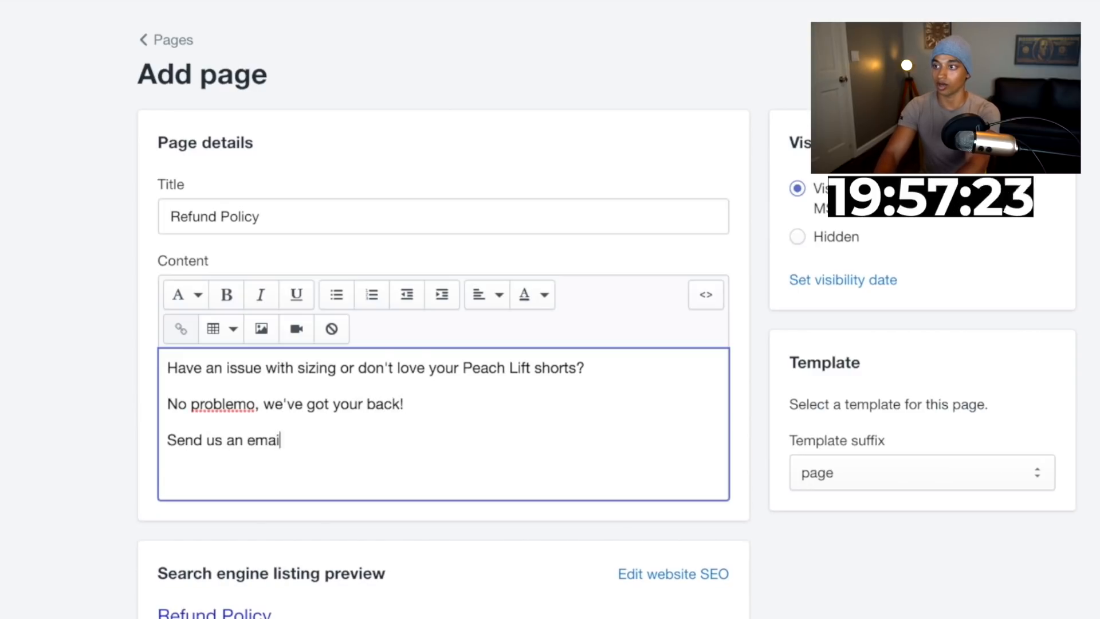
type("l within 30 days ov")
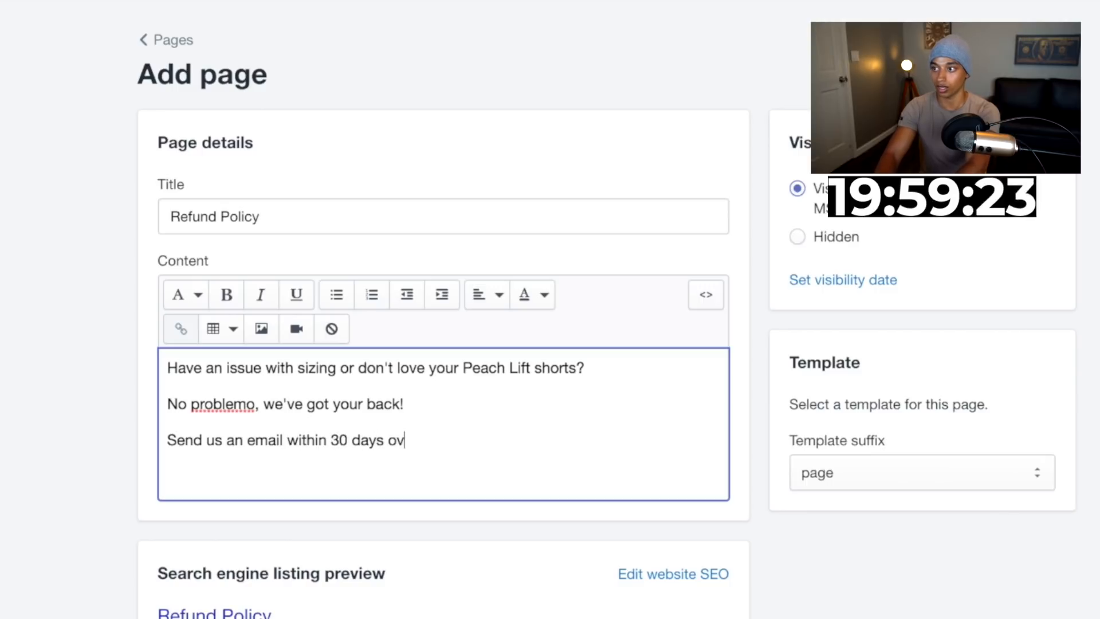
key("BackSpace")
type("f")
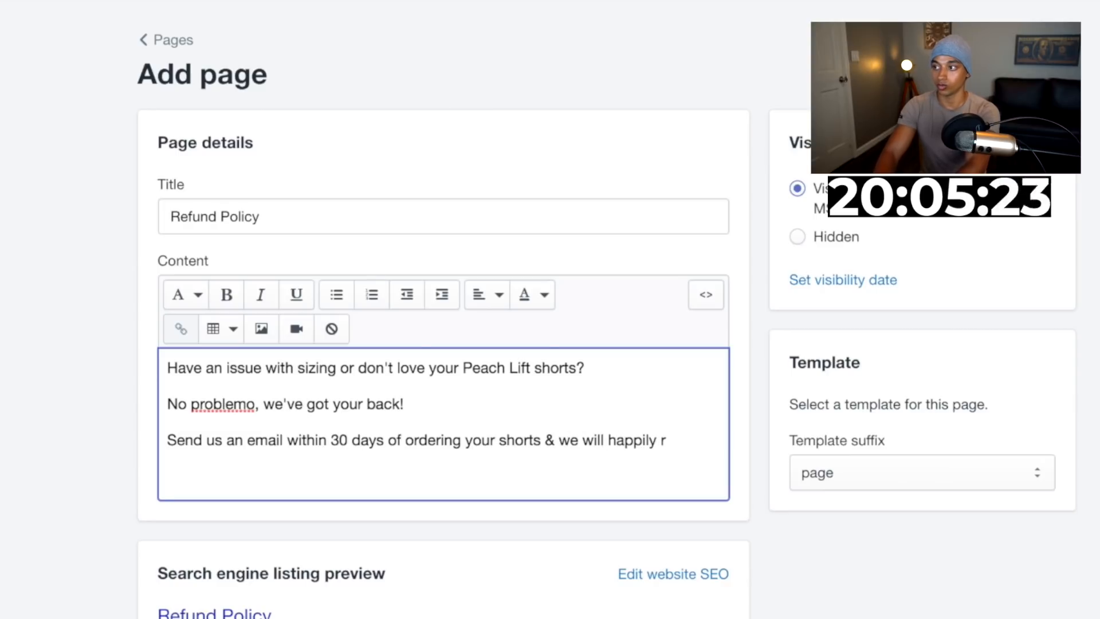
type("your full")
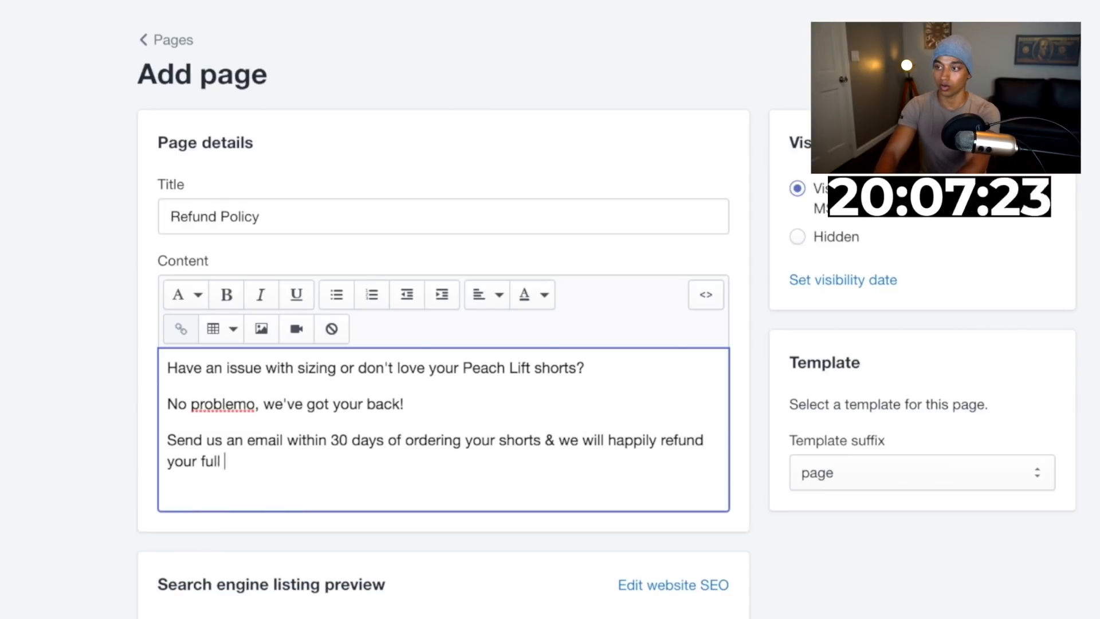
type(" order!")
key("Return")
type("Thanks")
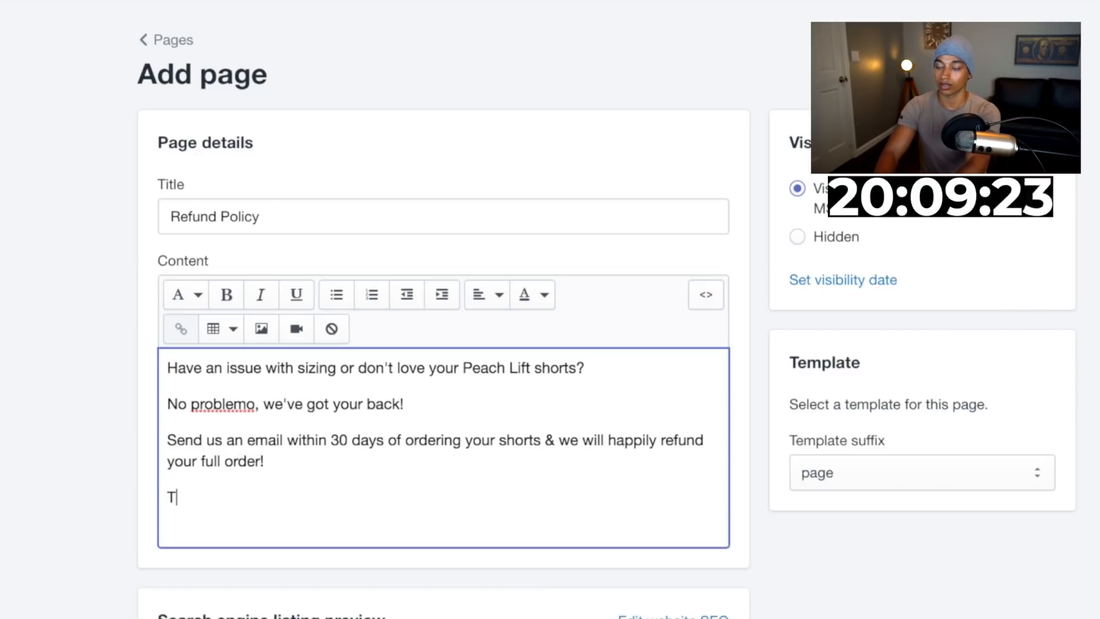
type(" for your support")
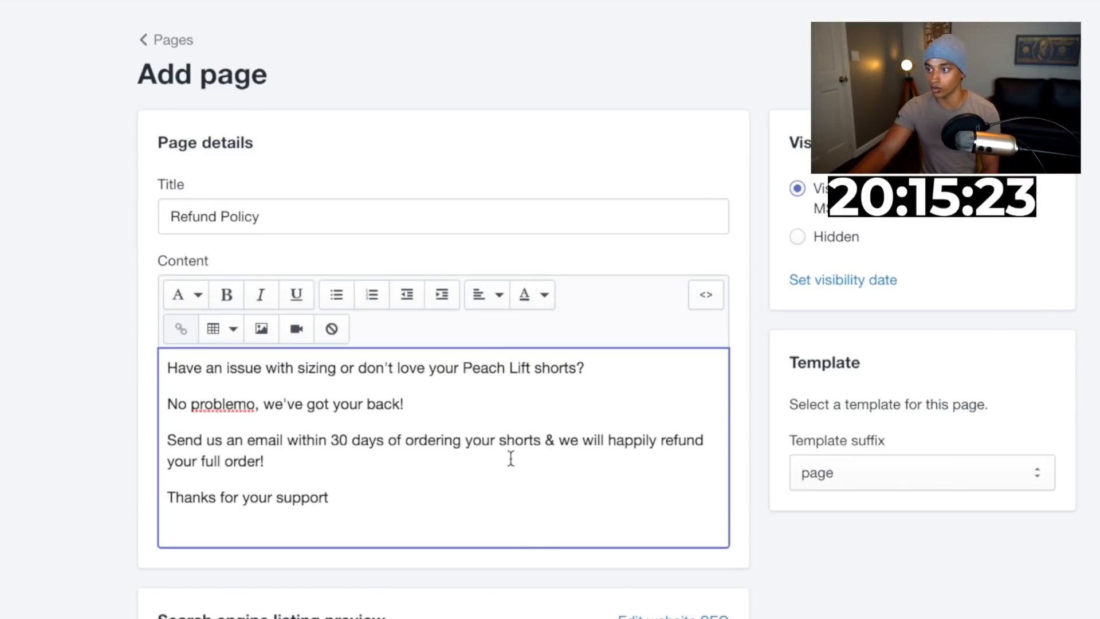
scroll(510, 457, "down", 4)
scroll(816, 463, "up", 4)
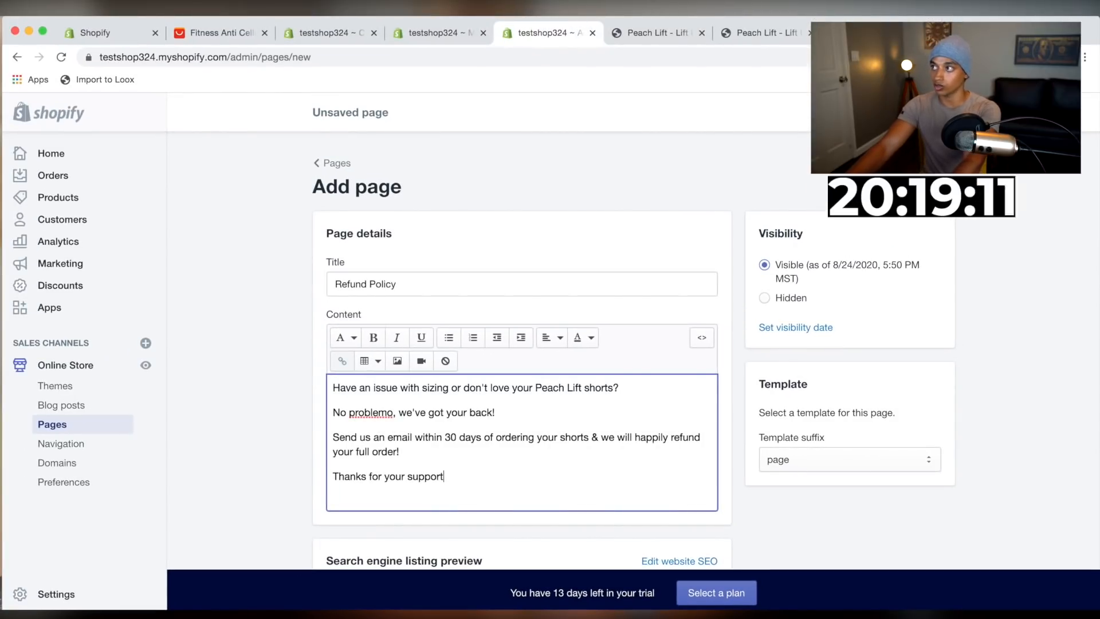
left_click(937, 113)
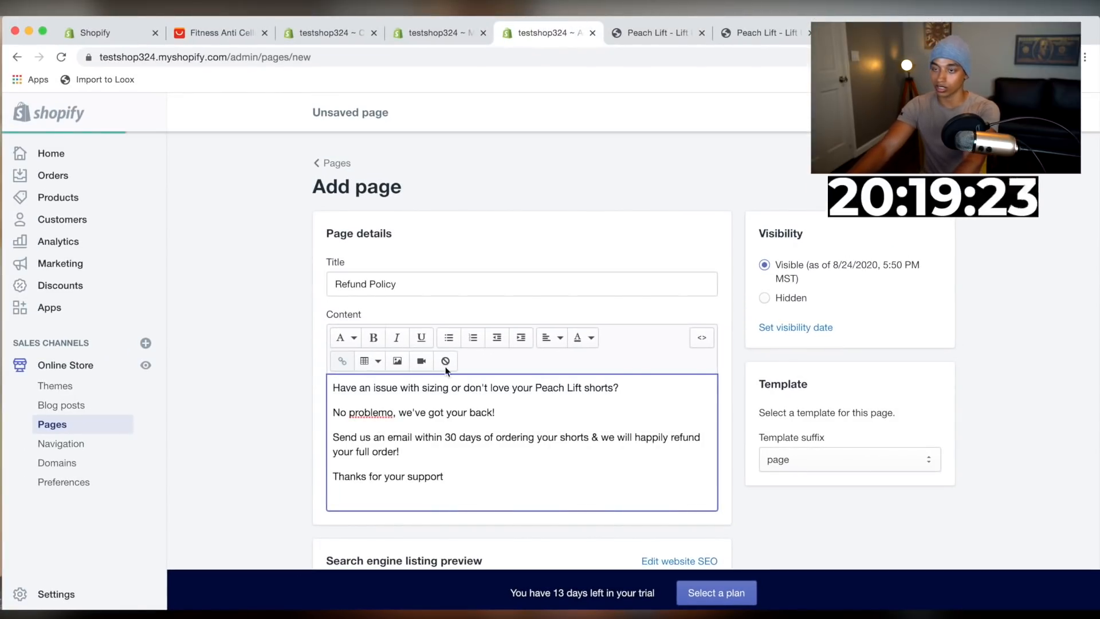
Open the Main menu in Navigation and remove its Catalog item
left_click(61, 443)
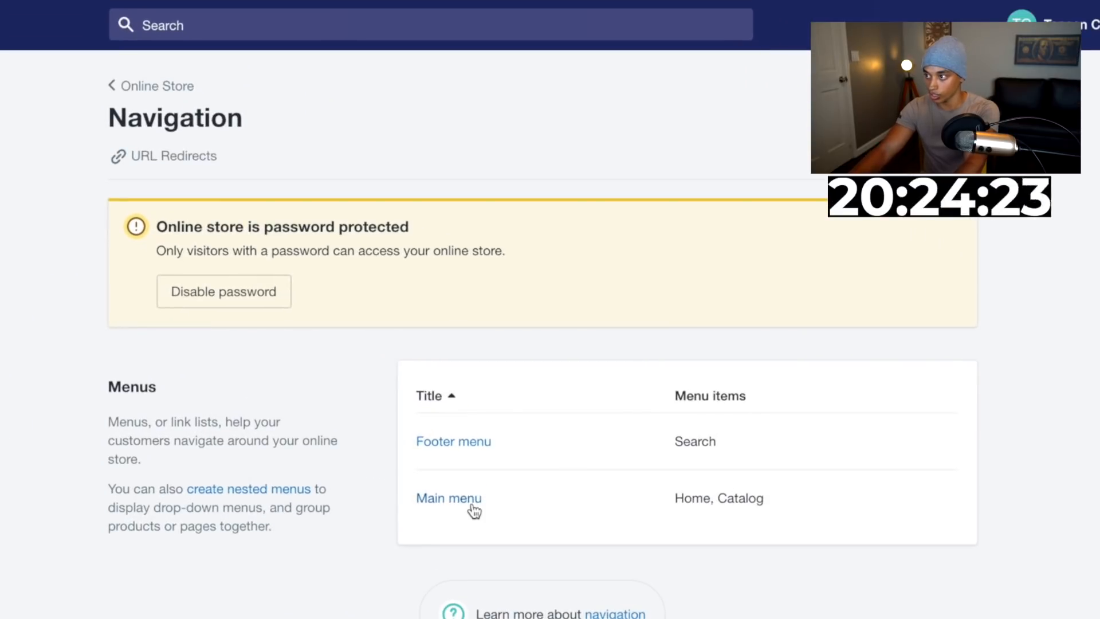
left_click(473, 510)
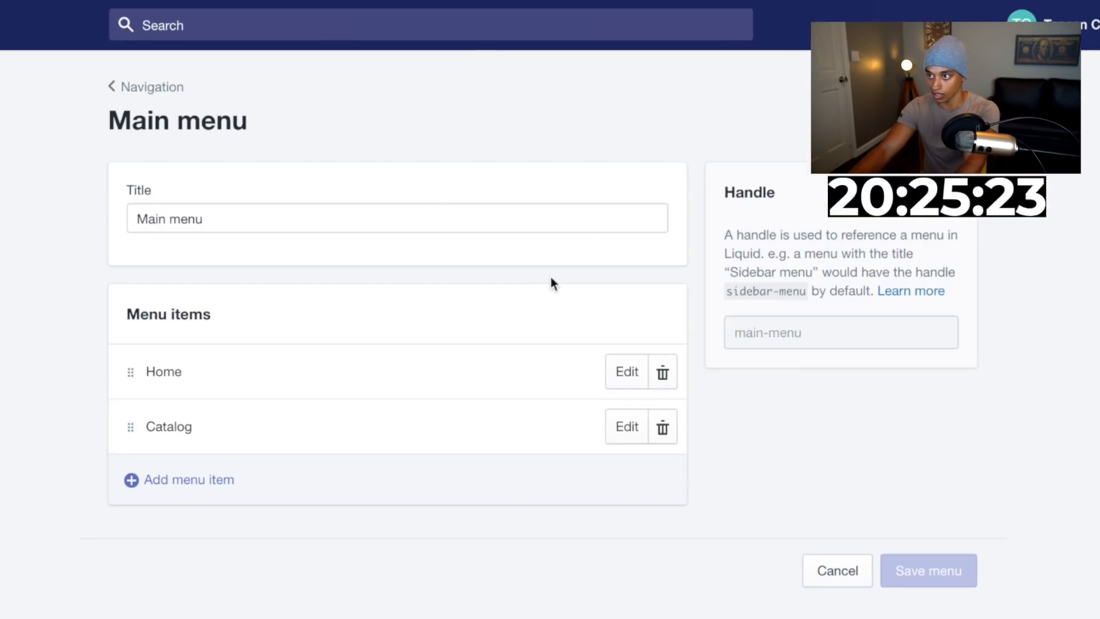
left_click(659, 427)
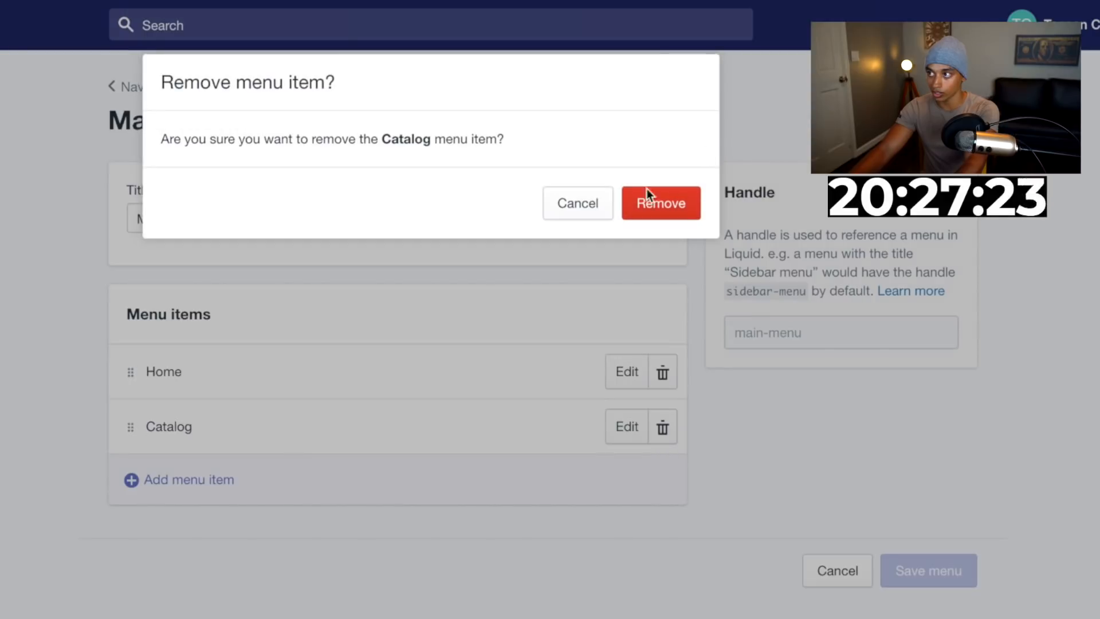
left_click(680, 205)
Add a Main menu item linking to the Peach Lift - Lift Up Shorts product
left_click(249, 427)
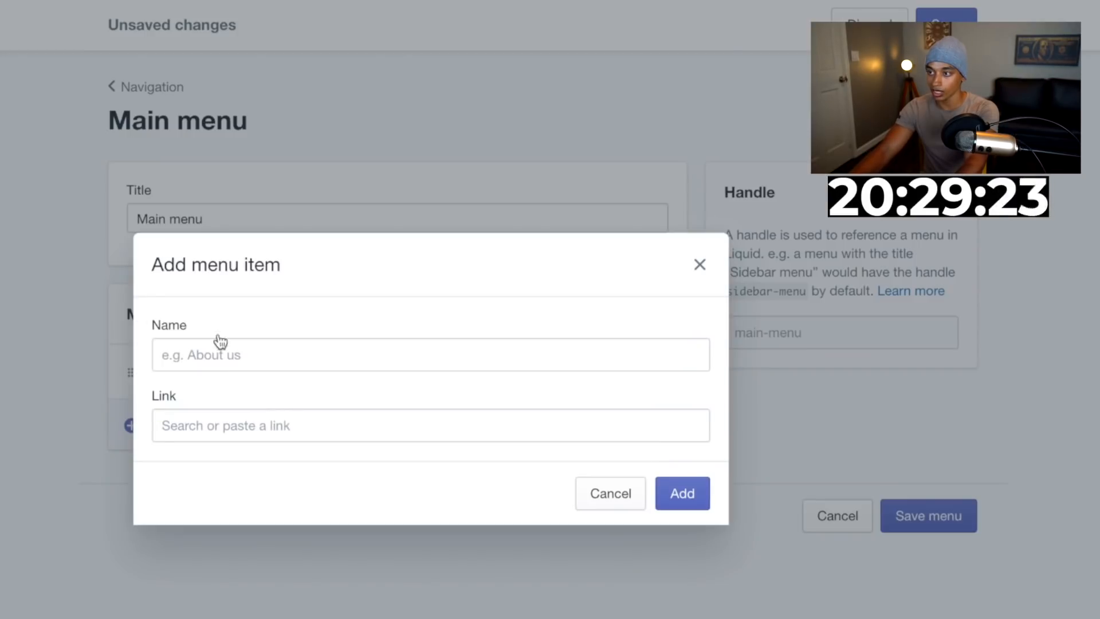
left_click(220, 413)
left_click(246, 243)
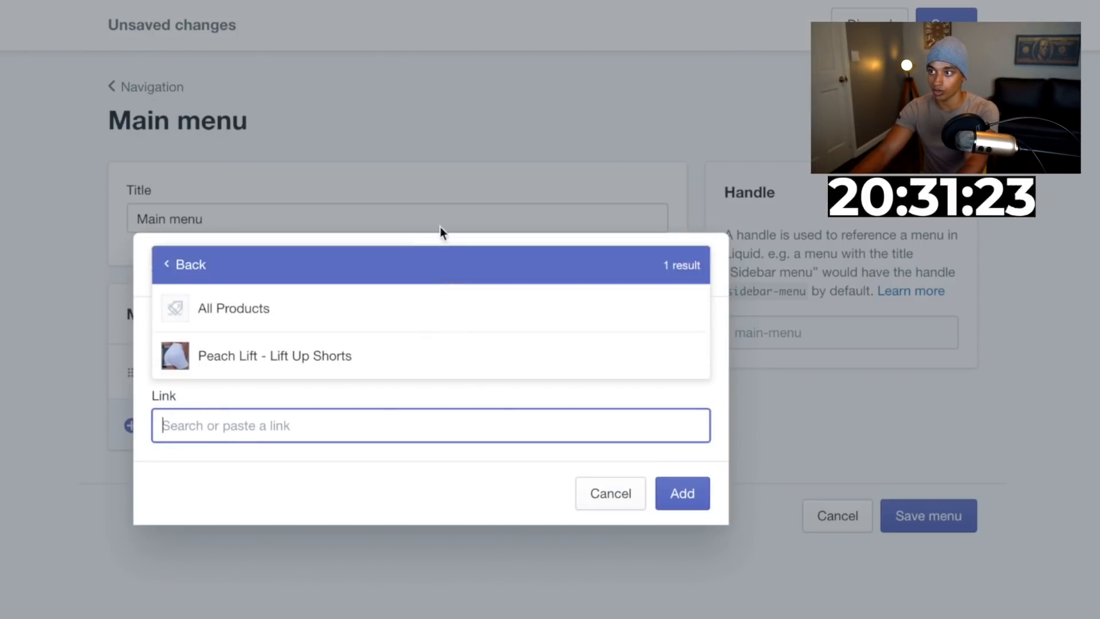
left_click(391, 360)
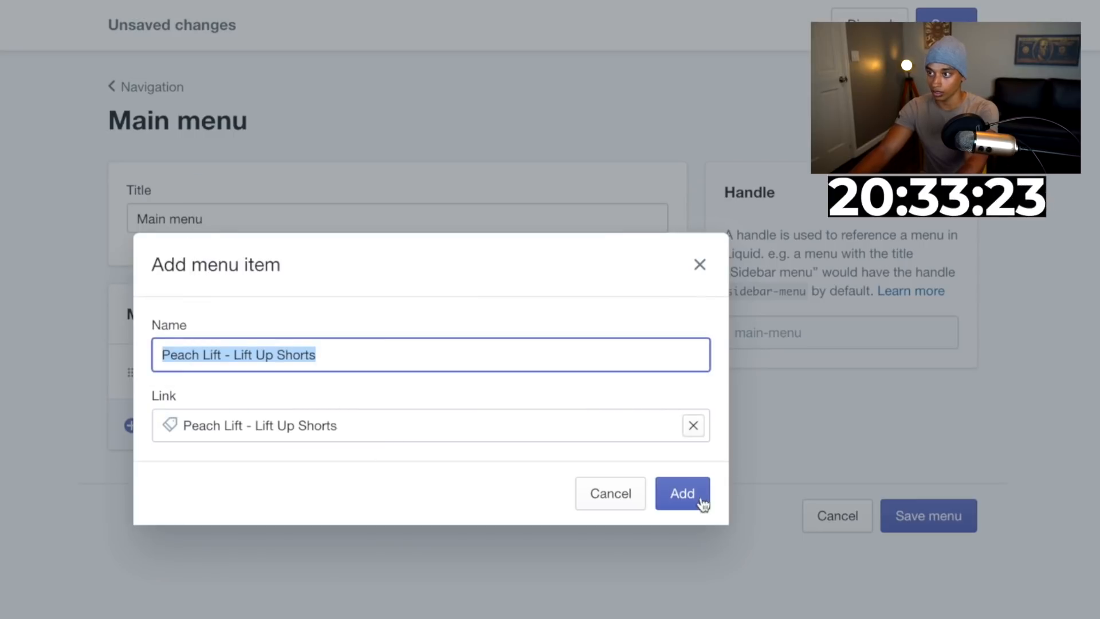
left_click(699, 498)
Add a Main menu item linking to the Track Order page
left_click(212, 481)
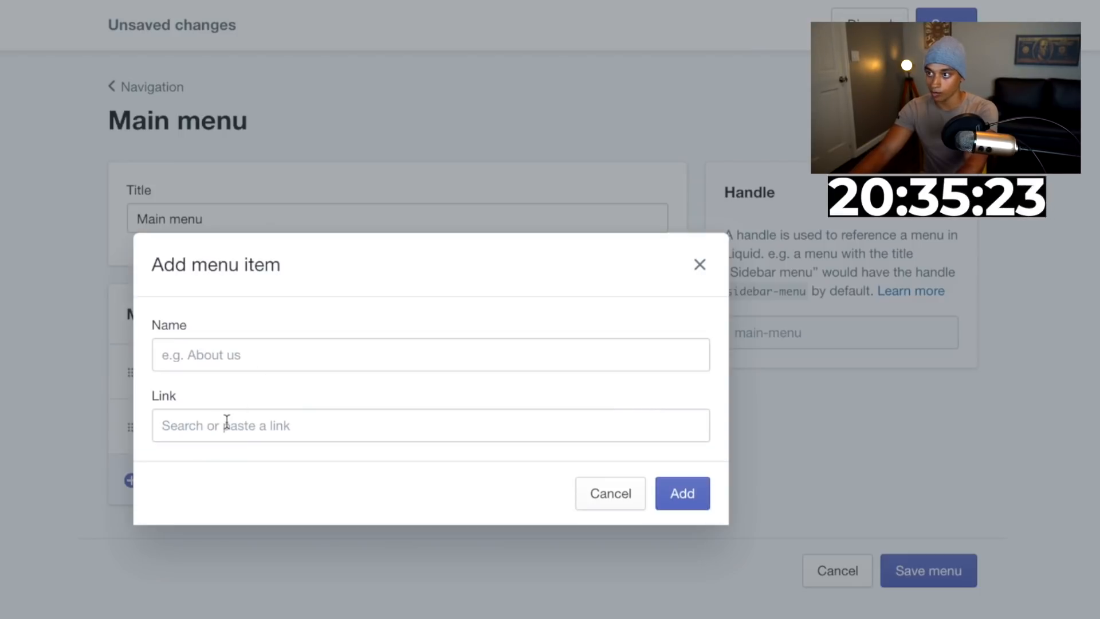
left_click(231, 354)
left_click(382, 434)
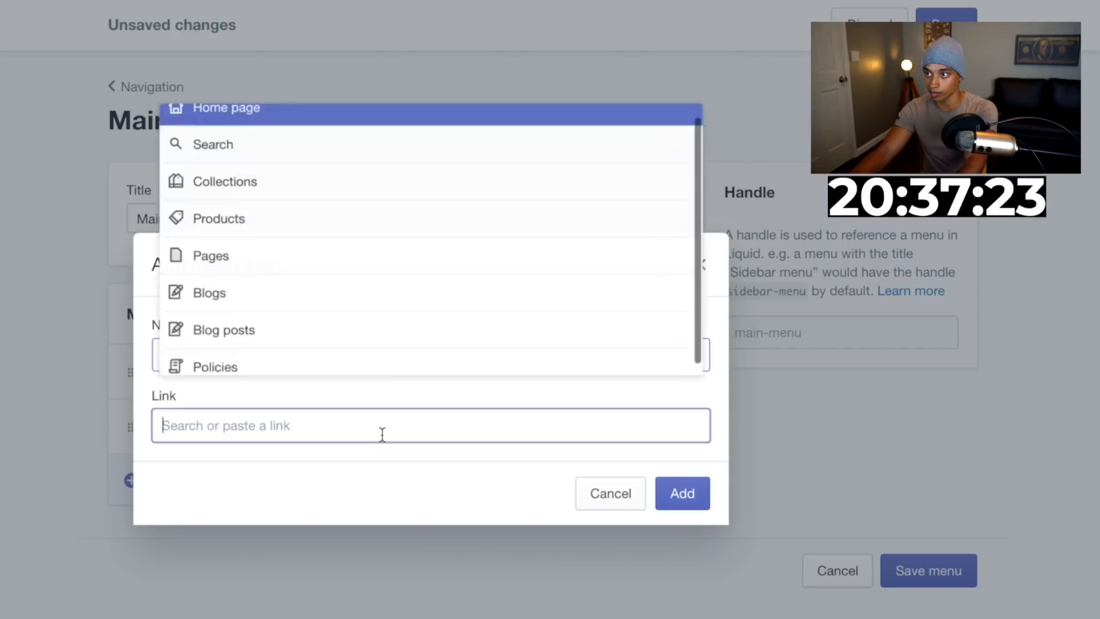
left_click(261, 283)
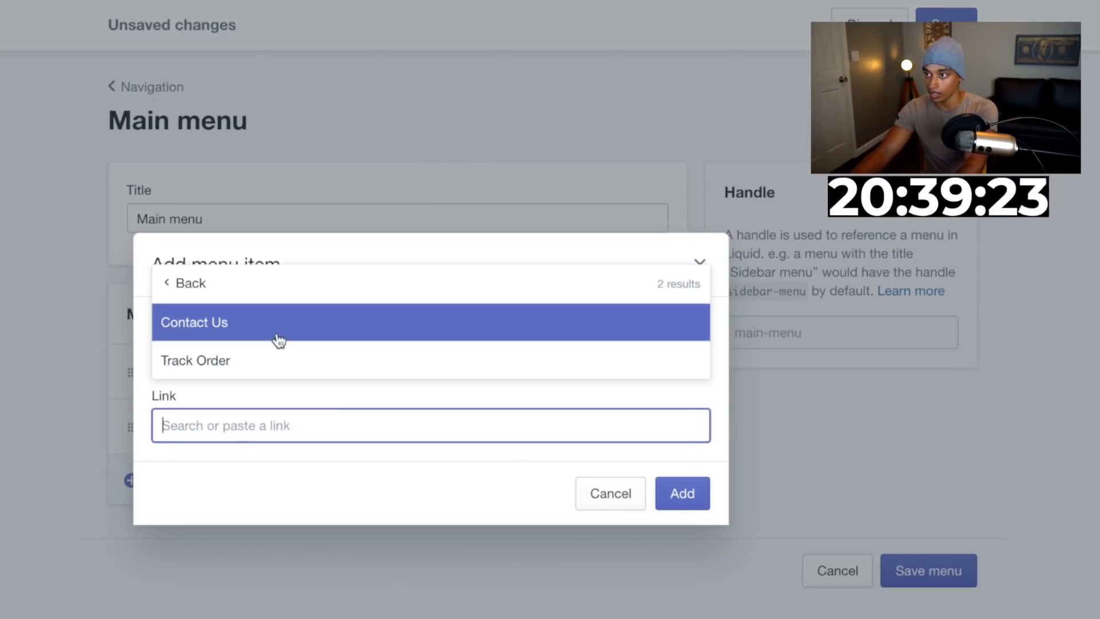
left_click(258, 358)
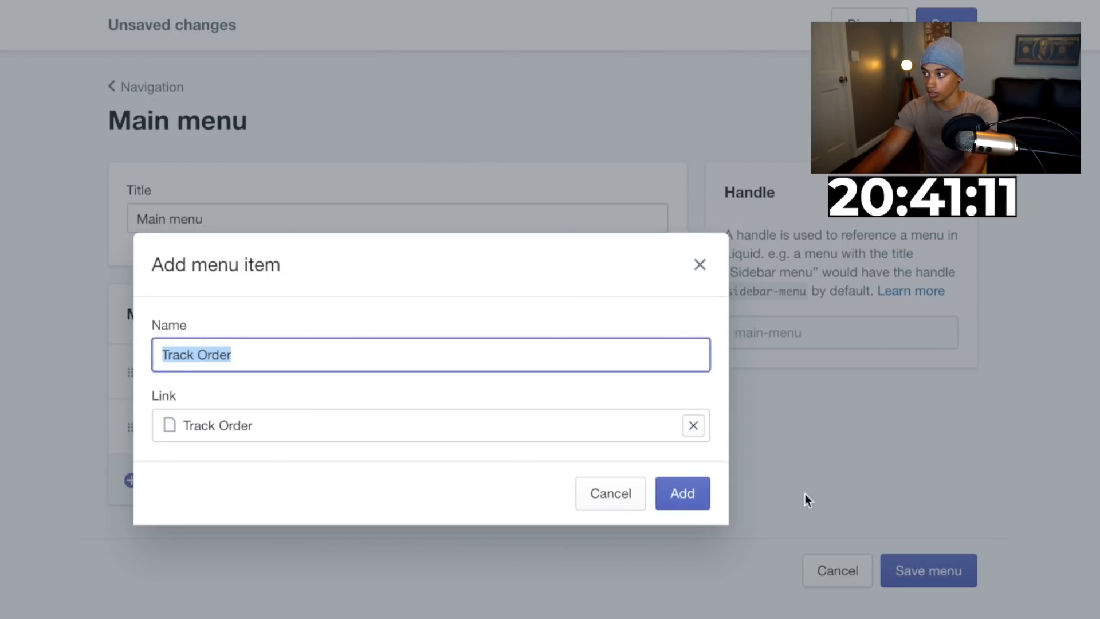
left_click(687, 495)
Add a Main menu item linking to the Contact Us page and save the menu
left_click(204, 526)
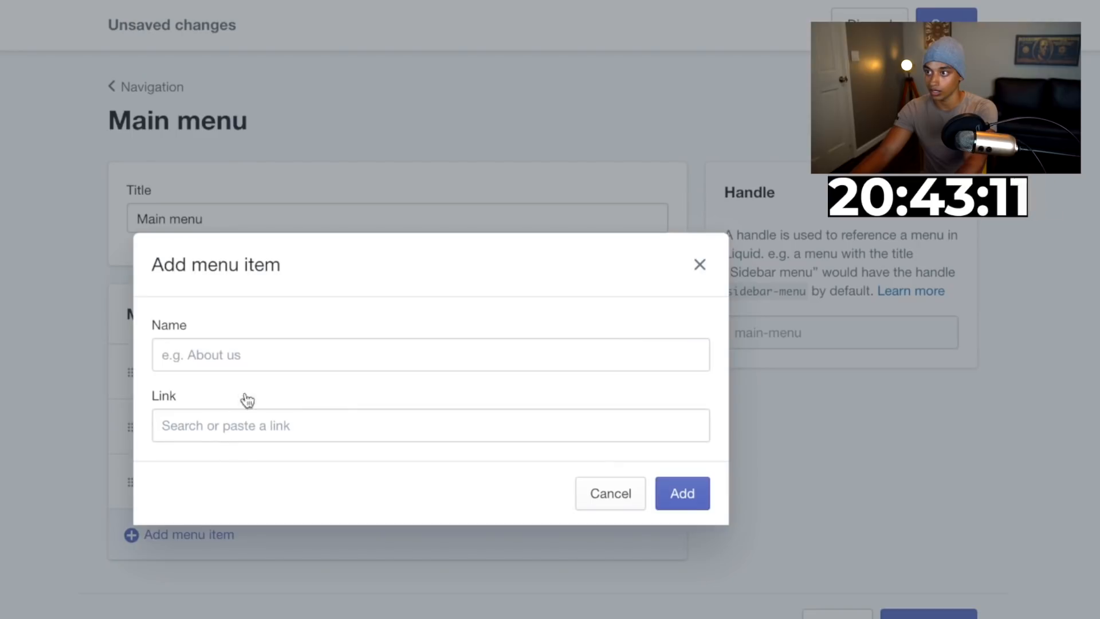
left_click(242, 425)
left_click(261, 277)
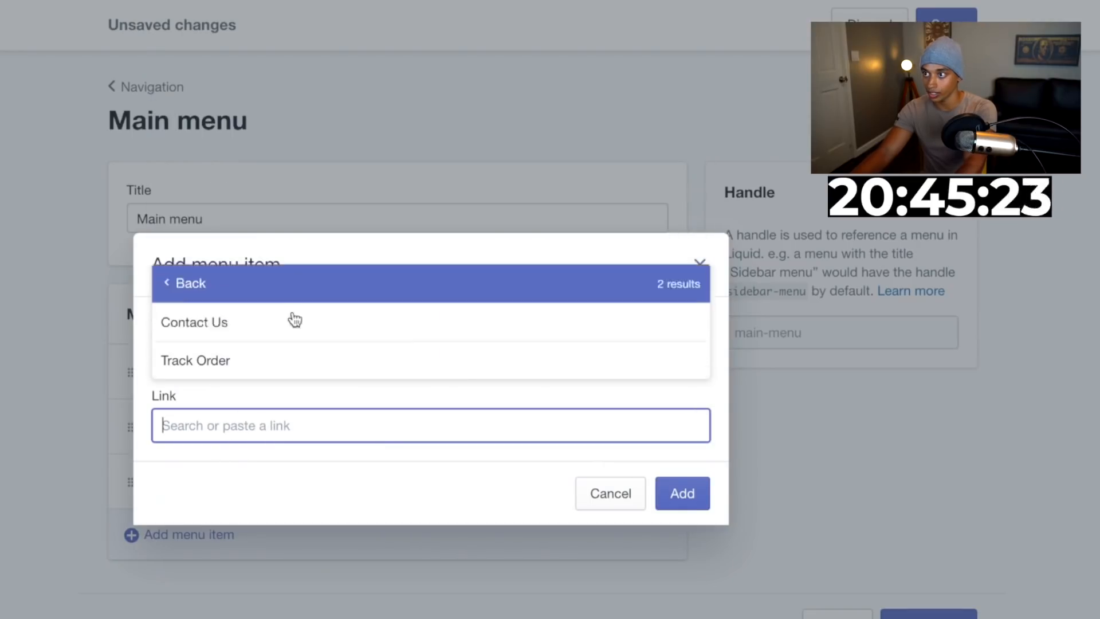
left_click(295, 327)
left_click(670, 493)
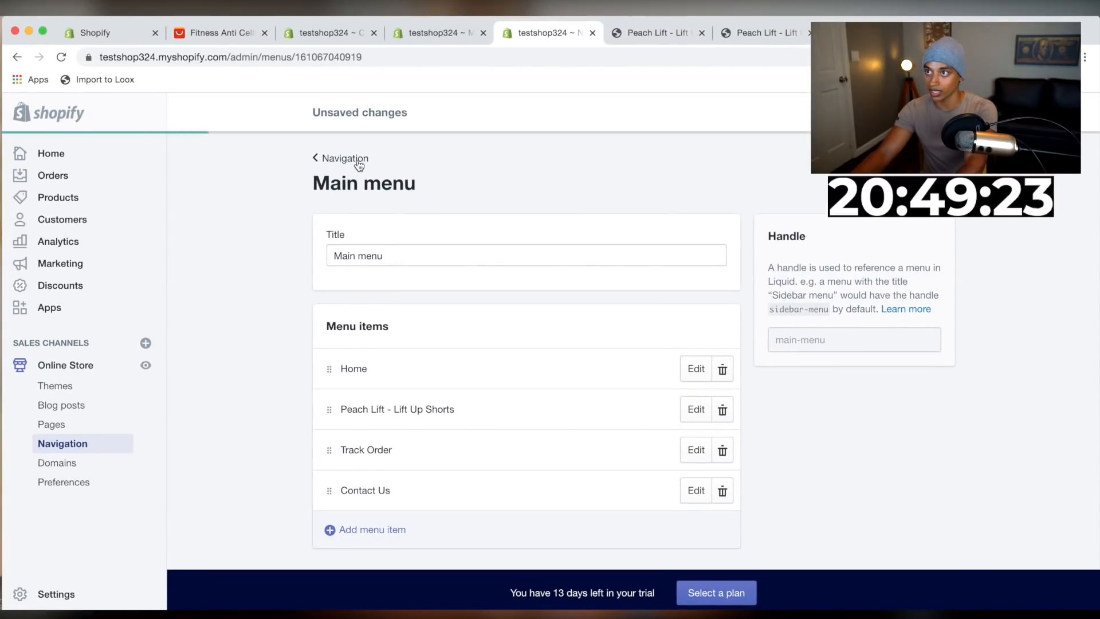
left_click(359, 165)
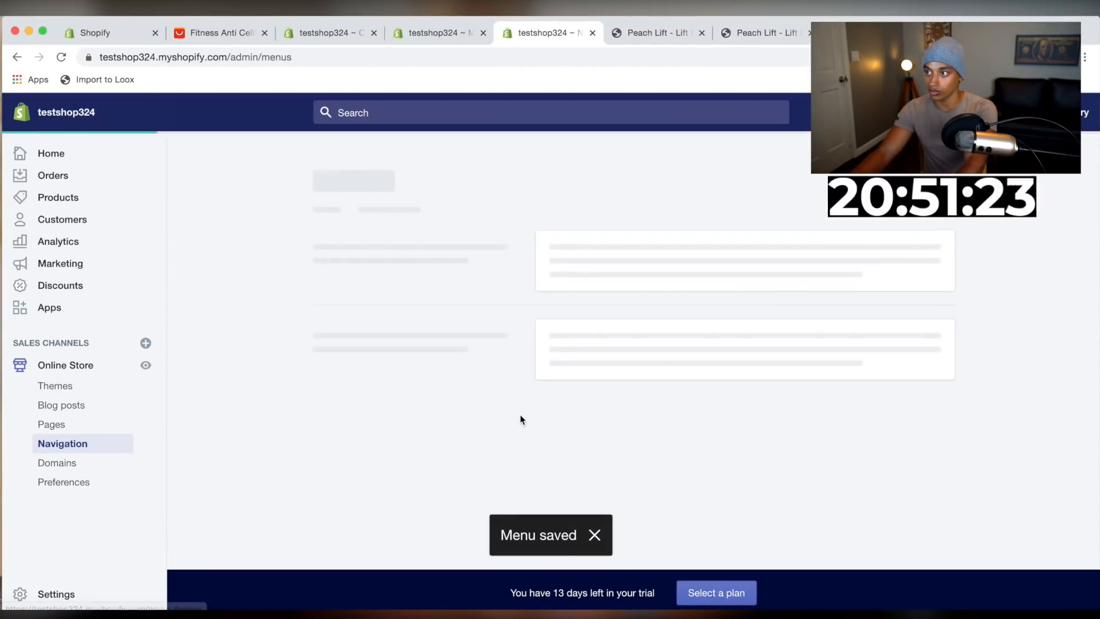
Open the Footer menu and add a new menu item from the link list
left_click(588, 422)
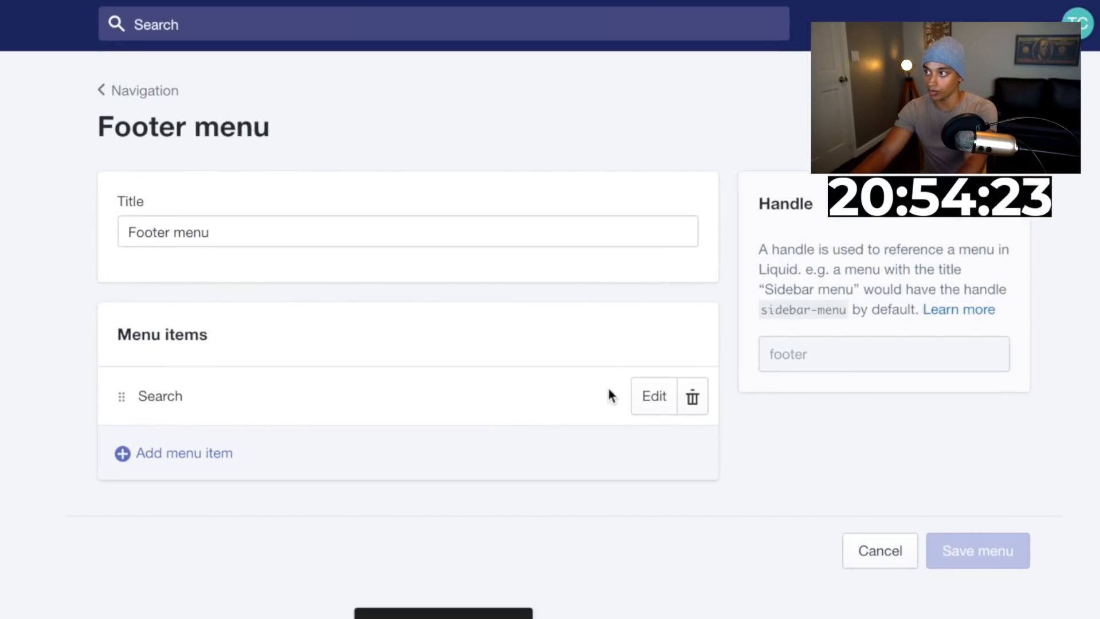
left_click(685, 373)
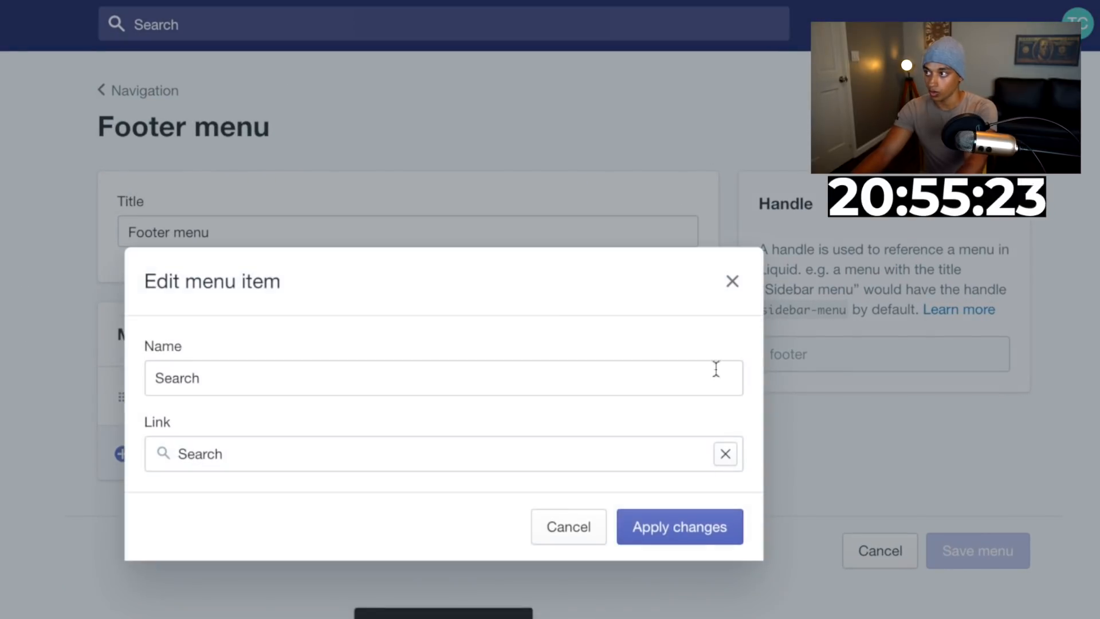
left_click(732, 281)
left_click(330, 462)
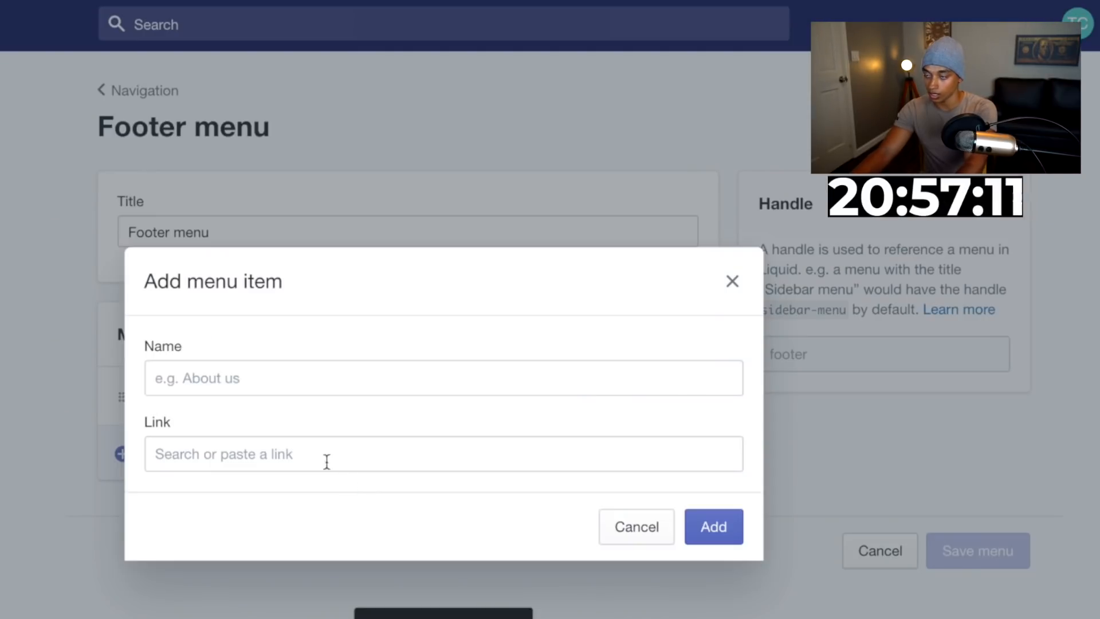
left_click(262, 449)
left_click(252, 252)
left_click(281, 394)
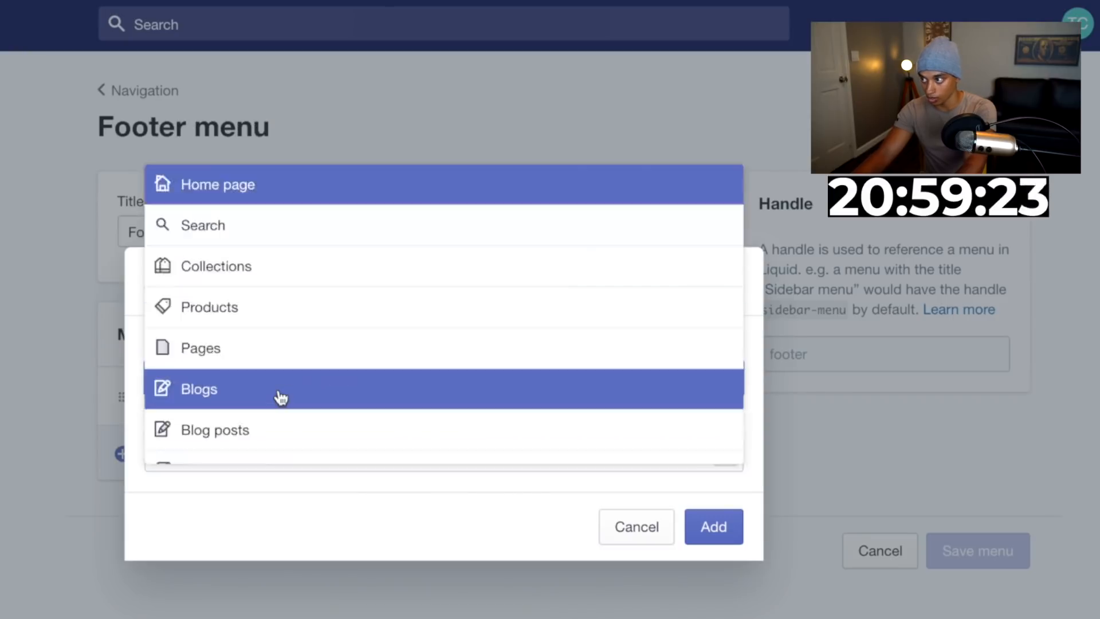
left_click(710, 524)
Add a Footer menu item linking to the Refund Policy page
left_click(223, 516)
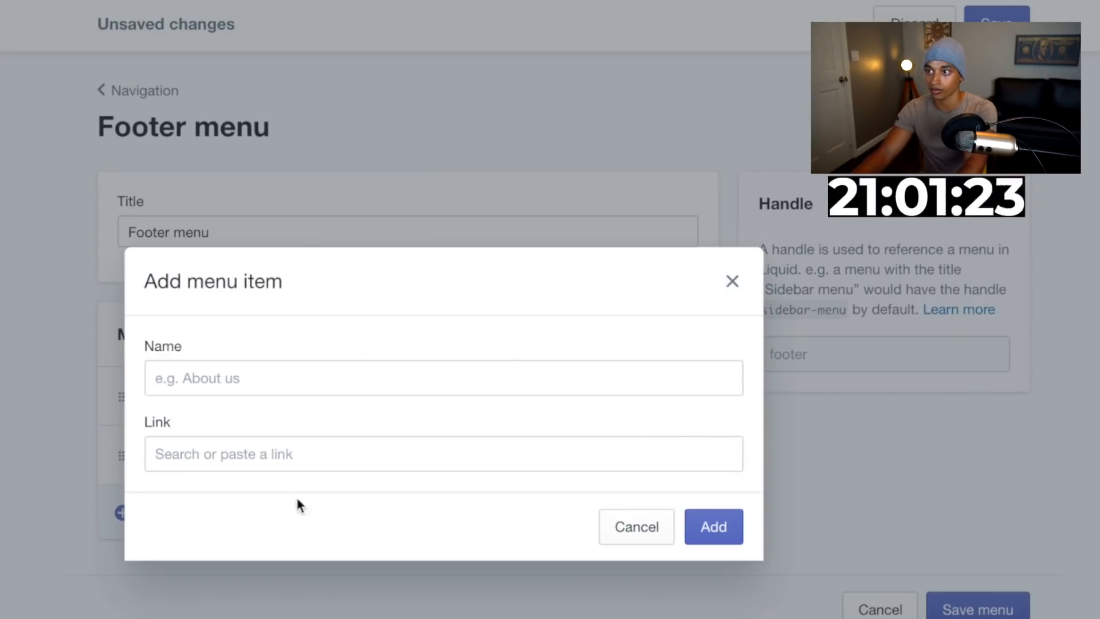
left_click(292, 449)
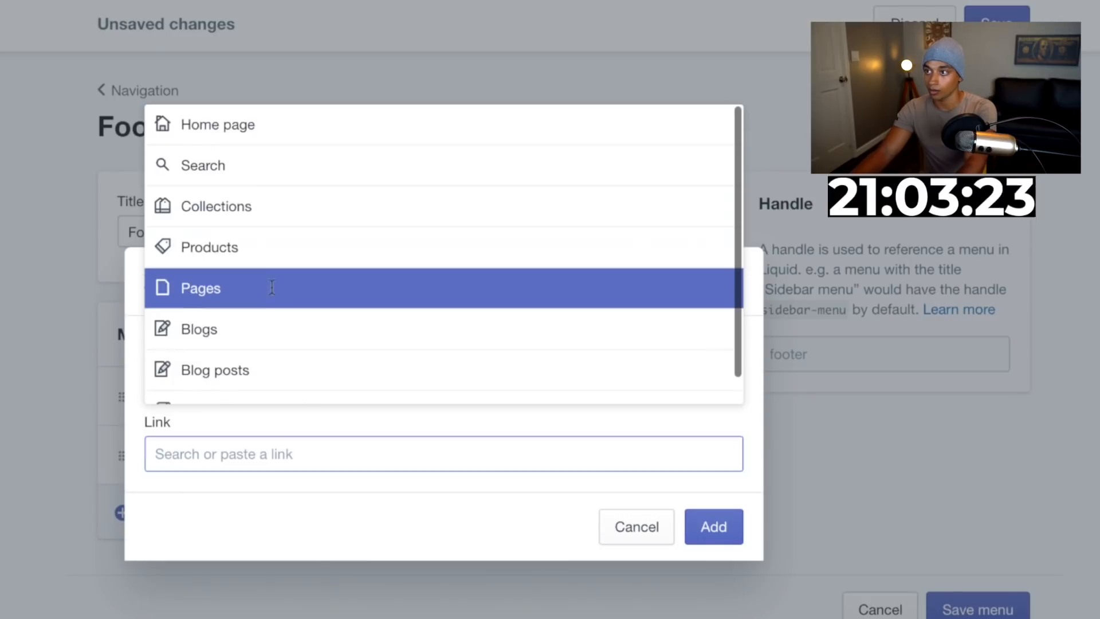
left_click(281, 287)
left_click(287, 353)
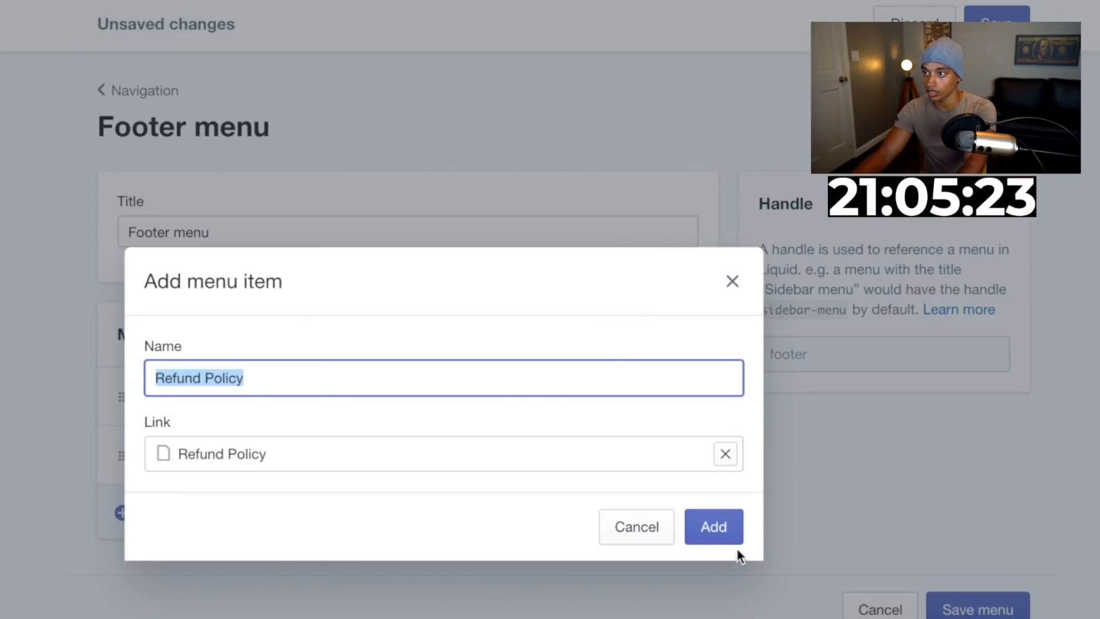
left_click(690, 530)
Add a Footer menu item linking to the Track Order page and save the menu
left_click(449, 567)
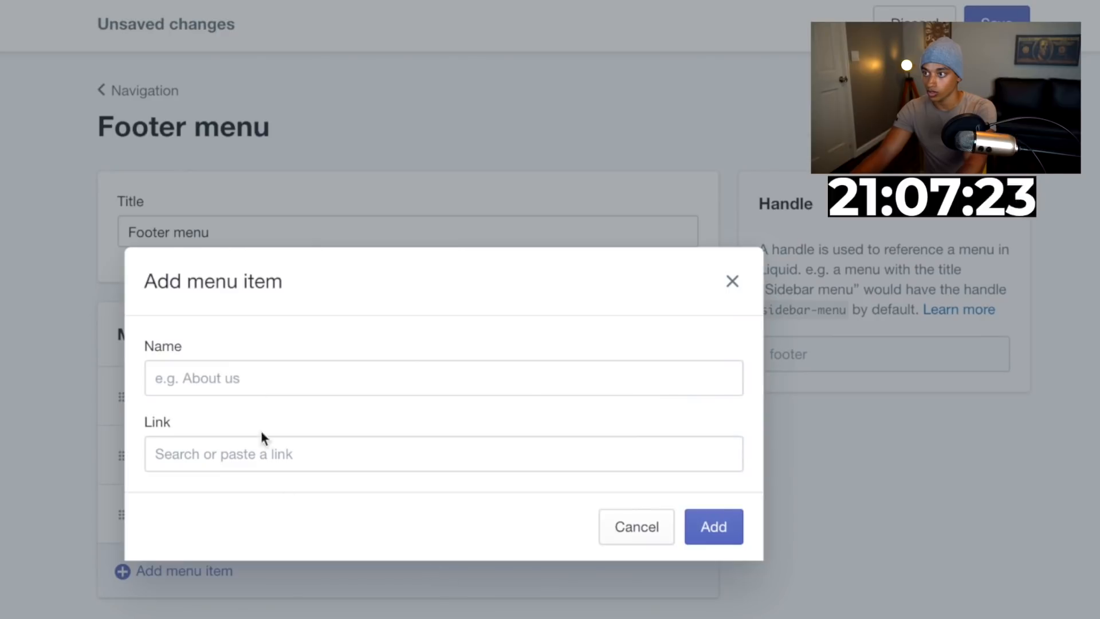
left_click(260, 454)
left_click(258, 297)
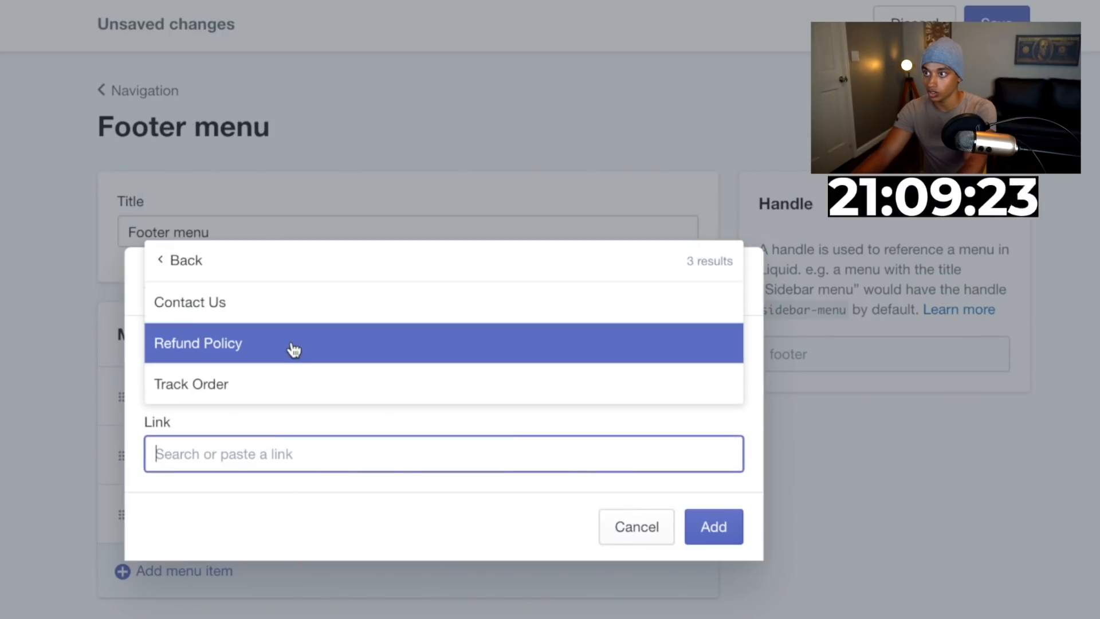
left_click(277, 381)
left_click(713, 525)
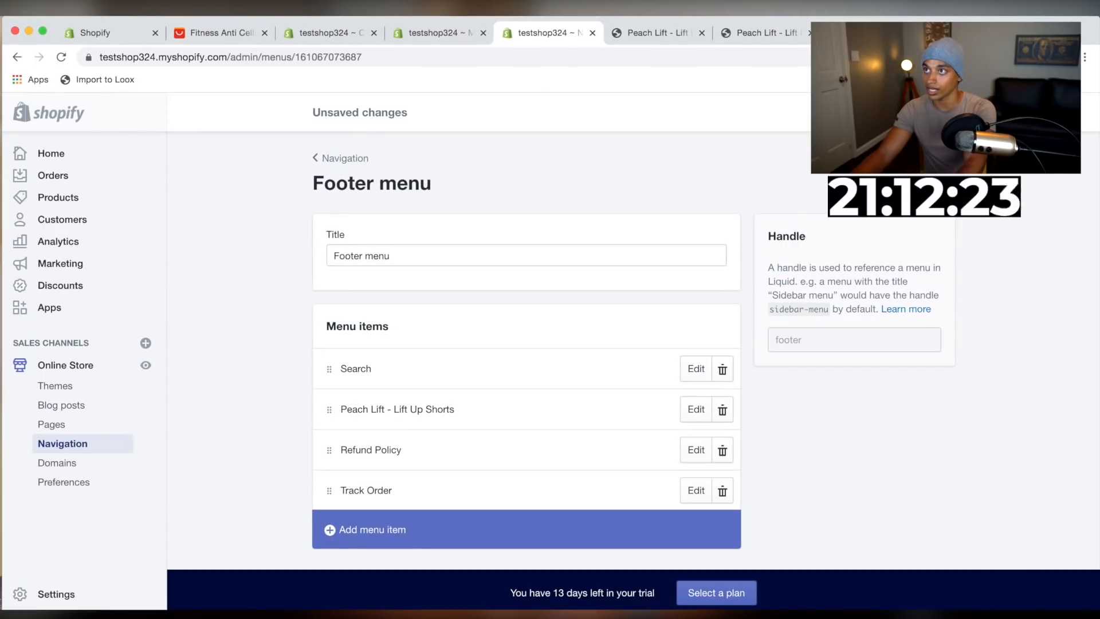
left_click(937, 112)
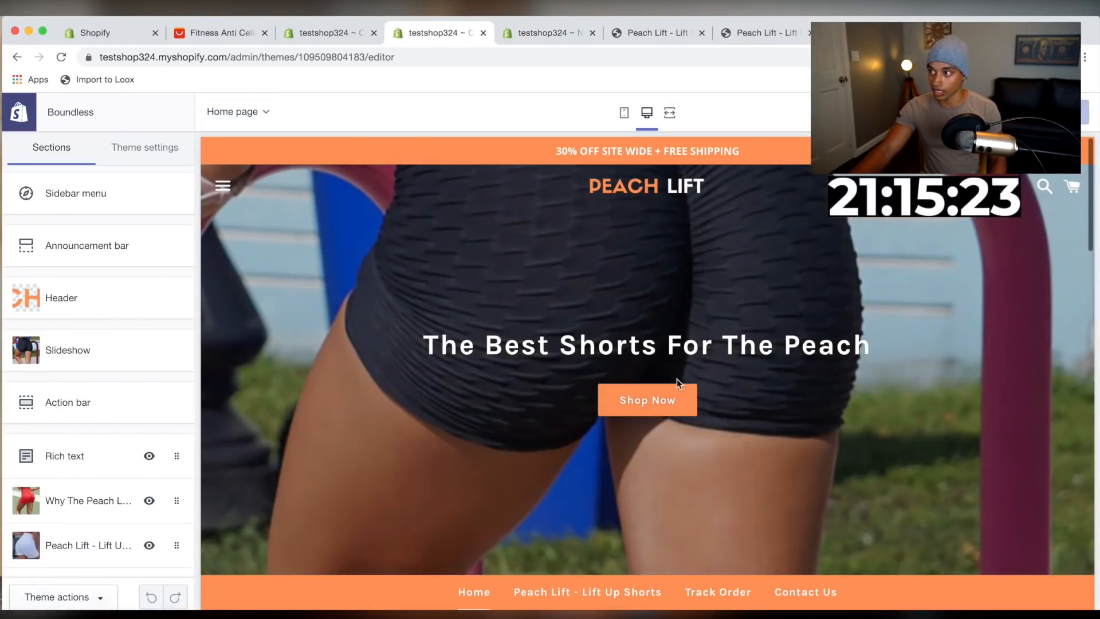
Open the checkout page's theme settings and set the checkout logo to the Peach Lift logo image
scroll(620, 401, "down", 15)
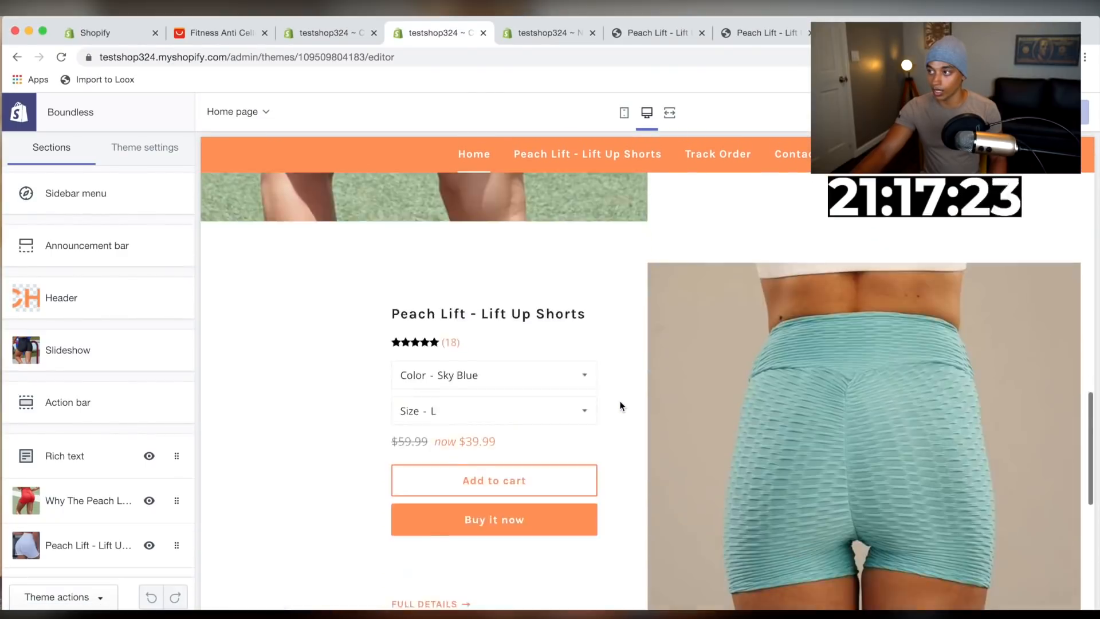
scroll(620, 401, "up", 5)
left_click(531, 342)
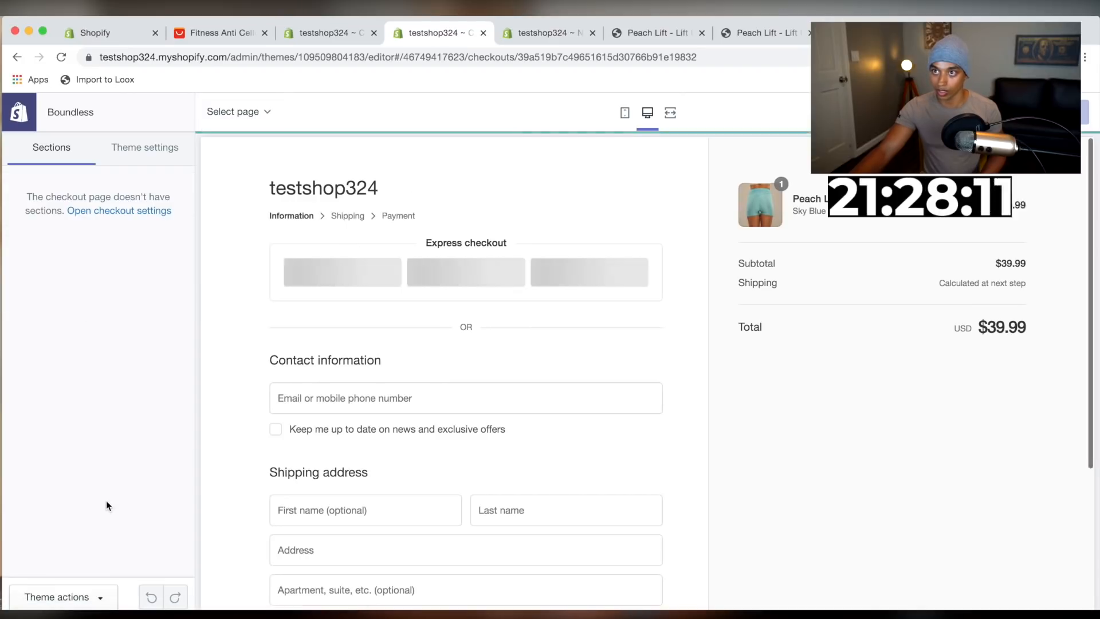
left_click(145, 147)
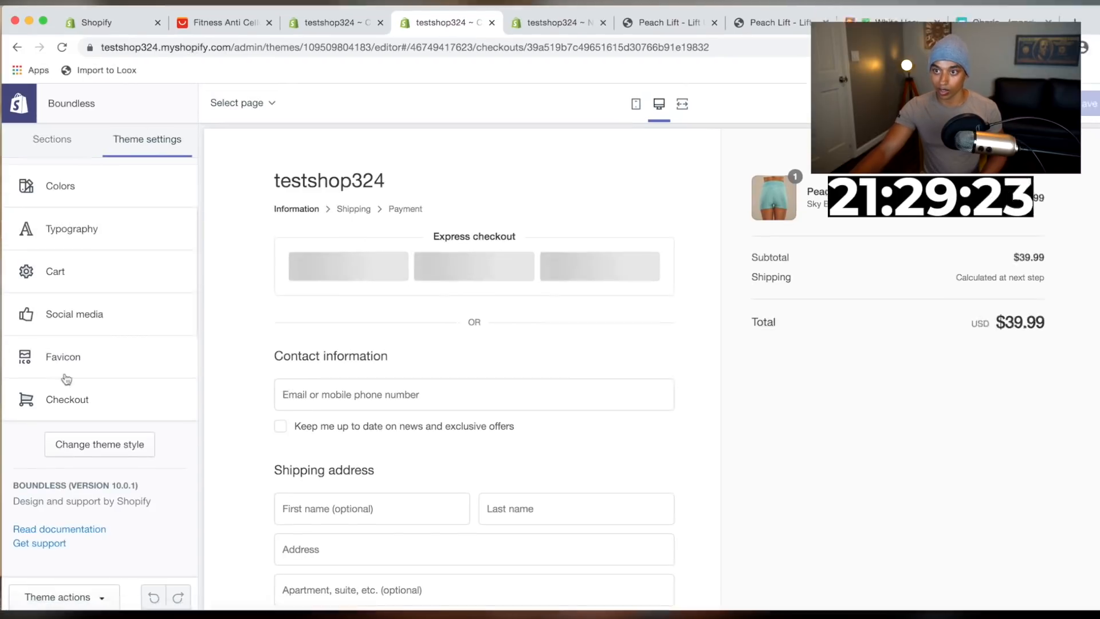
left_click(76, 365)
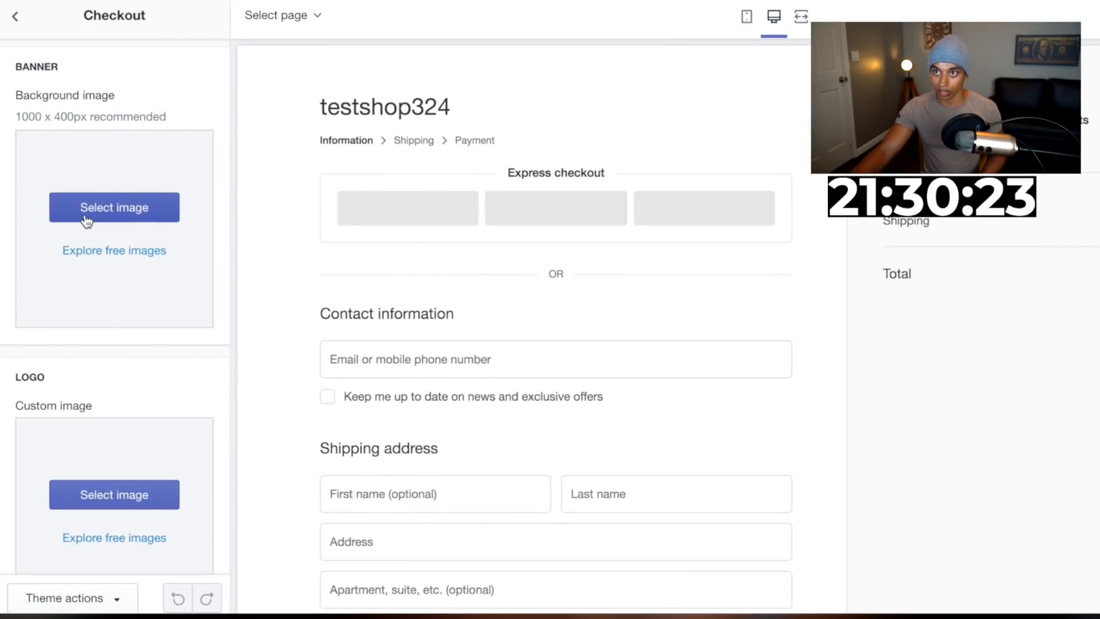
left_click(97, 504)
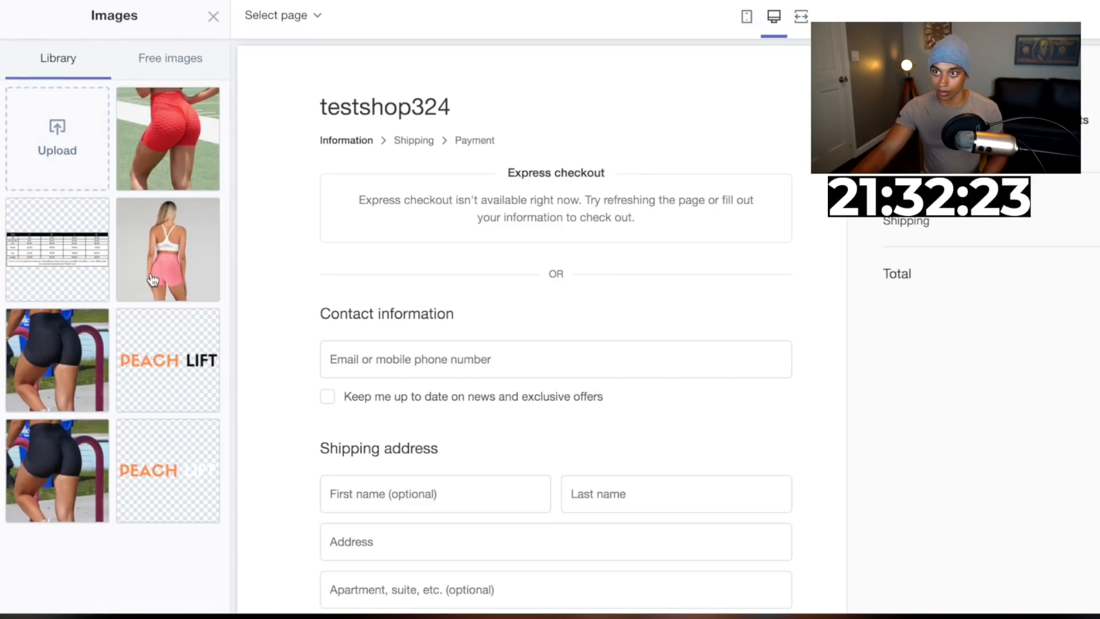
left_click(174, 360)
left_click(189, 596)
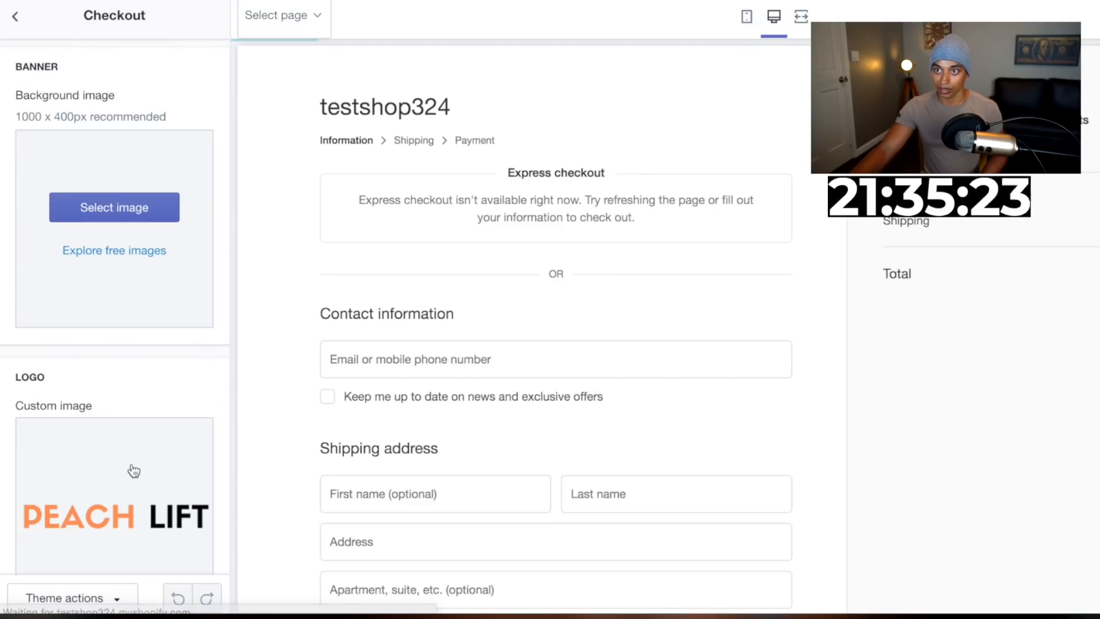
Set the checkout banner background to the black shorts photo and the button colour to #FF914D
left_click(100, 207)
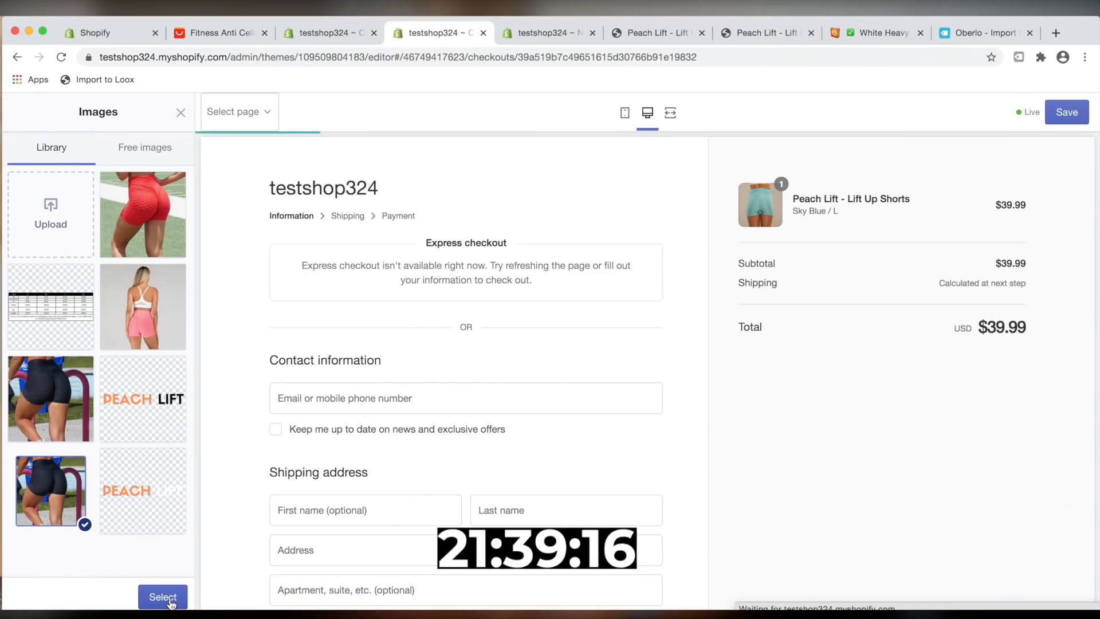
left_click(171, 603)
scroll(133, 541, "down", 5)
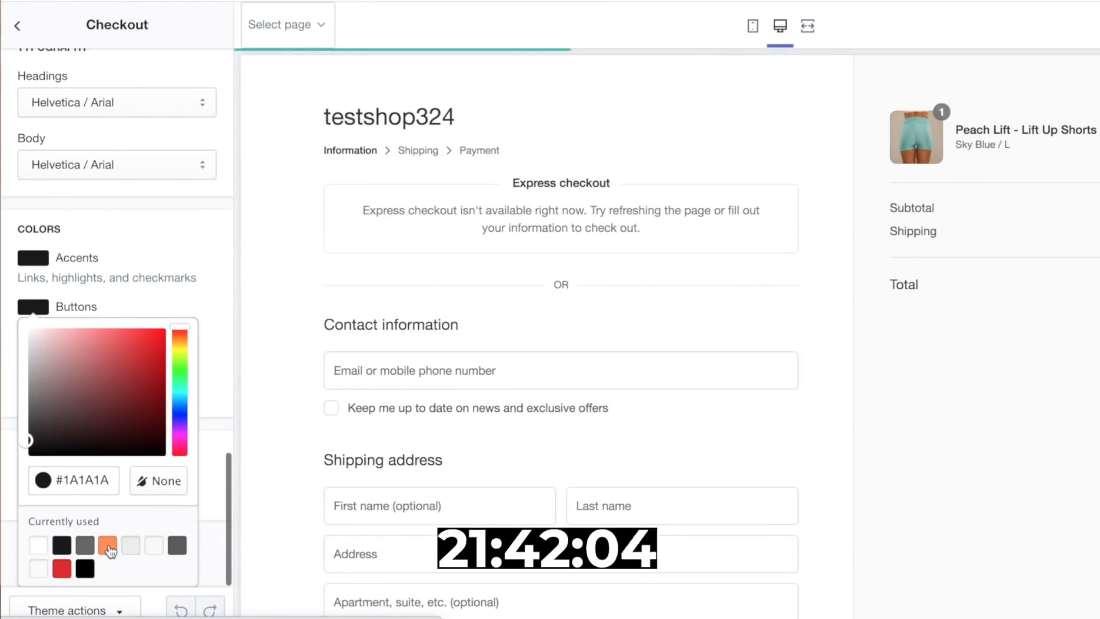
left_click(109, 544)
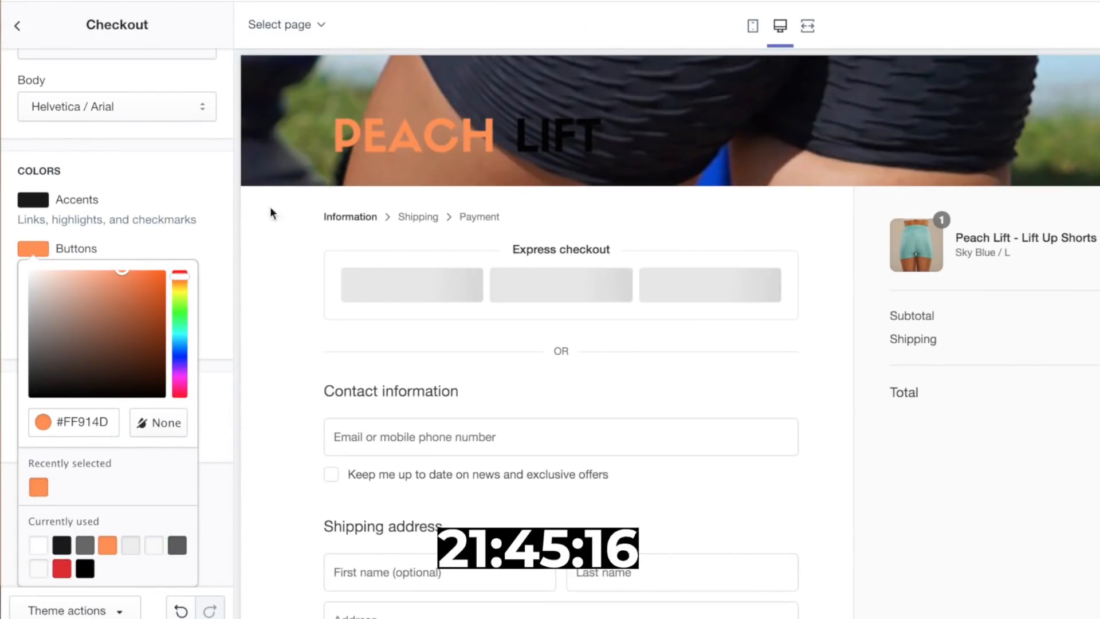
Replace the checkout logo with the Peach Lift logo that has white LIFT lettering
scroll(166, 201, "up", 1)
scroll(141, 209, "up", 20)
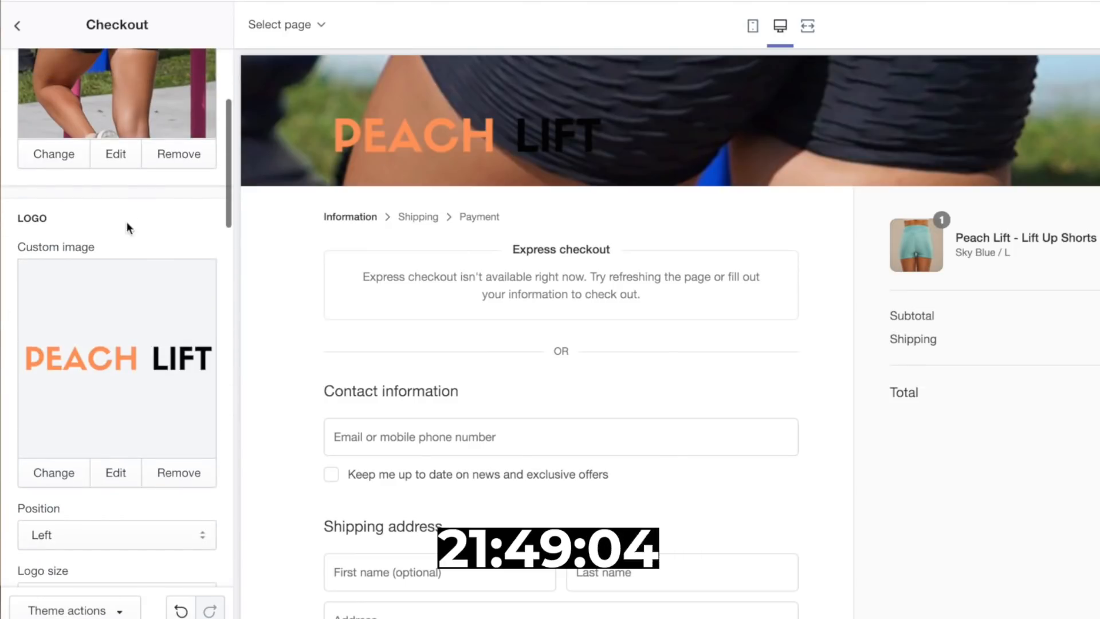
left_click(53, 478)
left_click(182, 501)
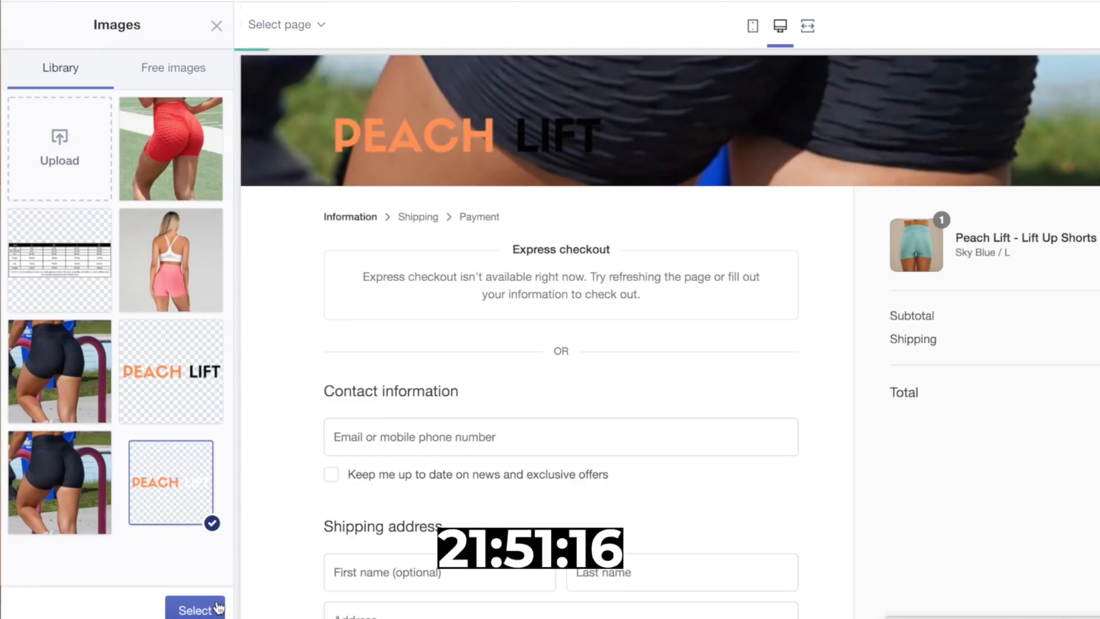
left_click(192, 607)
Switch the preview to mobile view and look over the checkout page
left_click(753, 25)
scroll(839, 491, "down", 8)
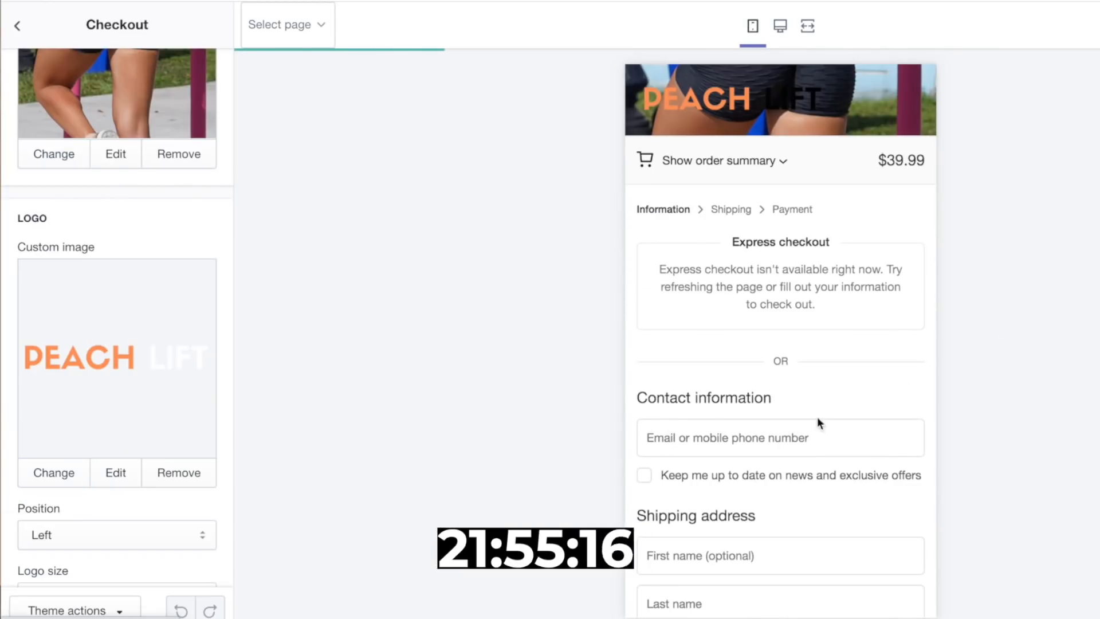
scroll(817, 422, "down", 8)
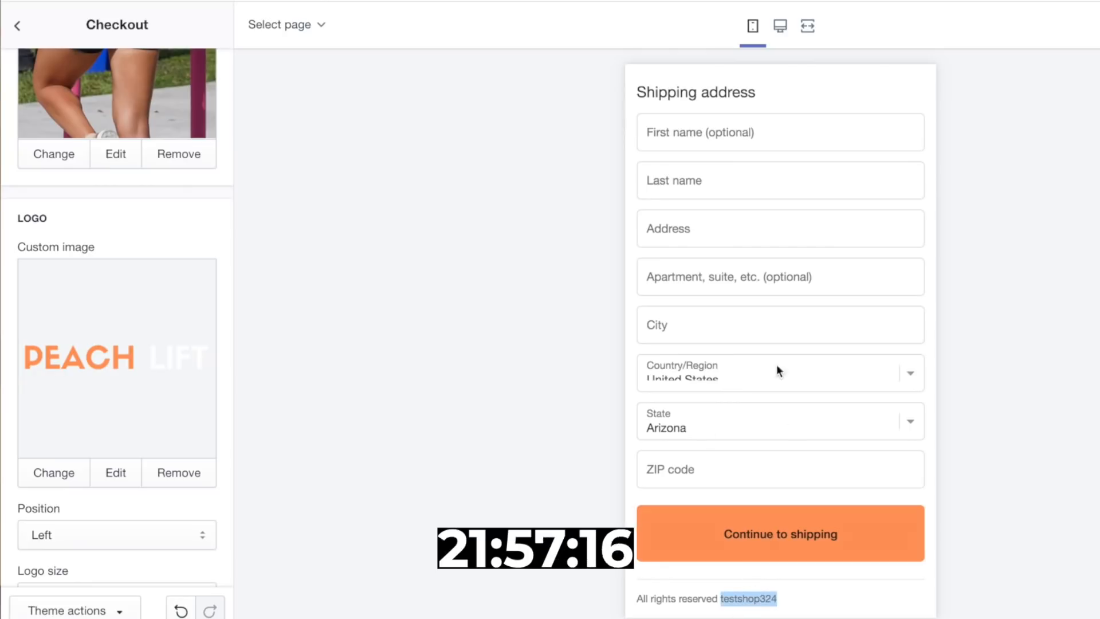
scroll(776, 370, "up", 10)
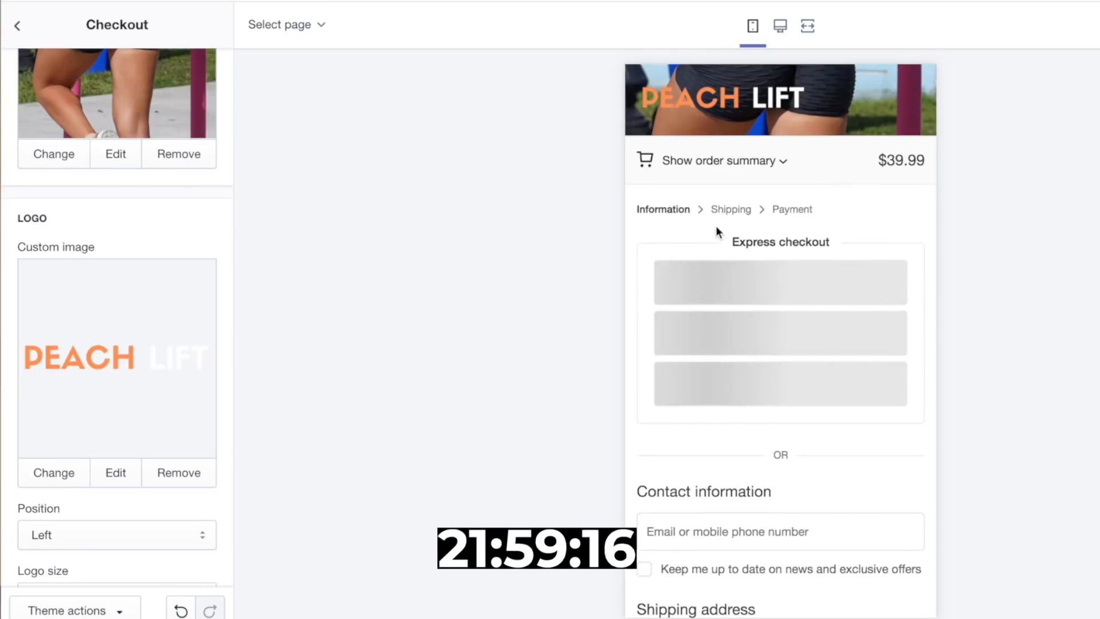
scroll(854, 249, "down", 1)
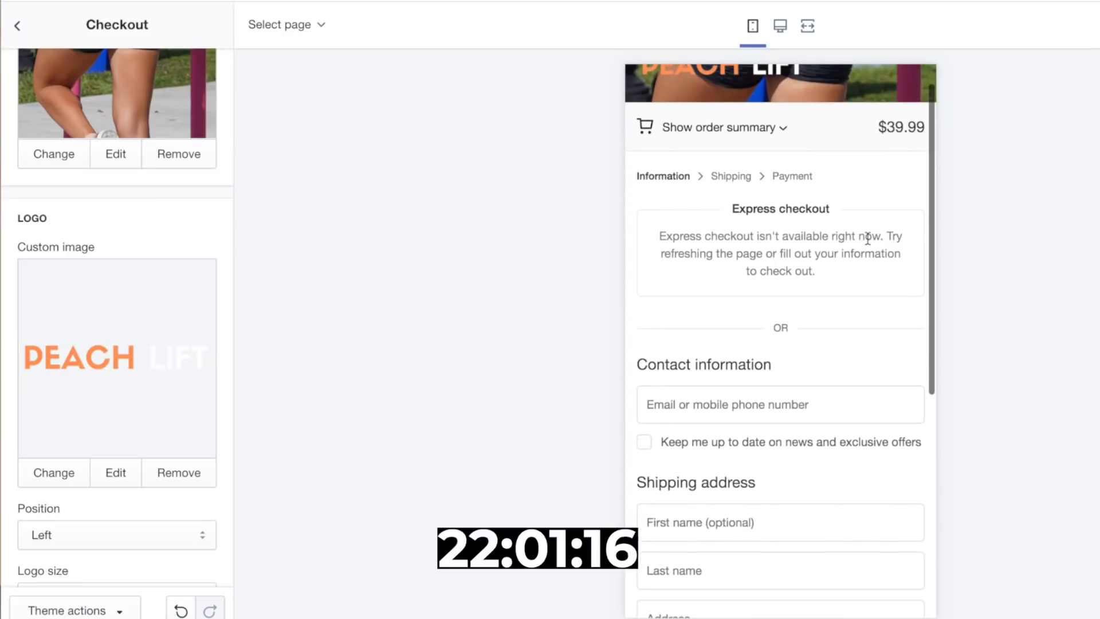
scroll(864, 238, "up", 1)
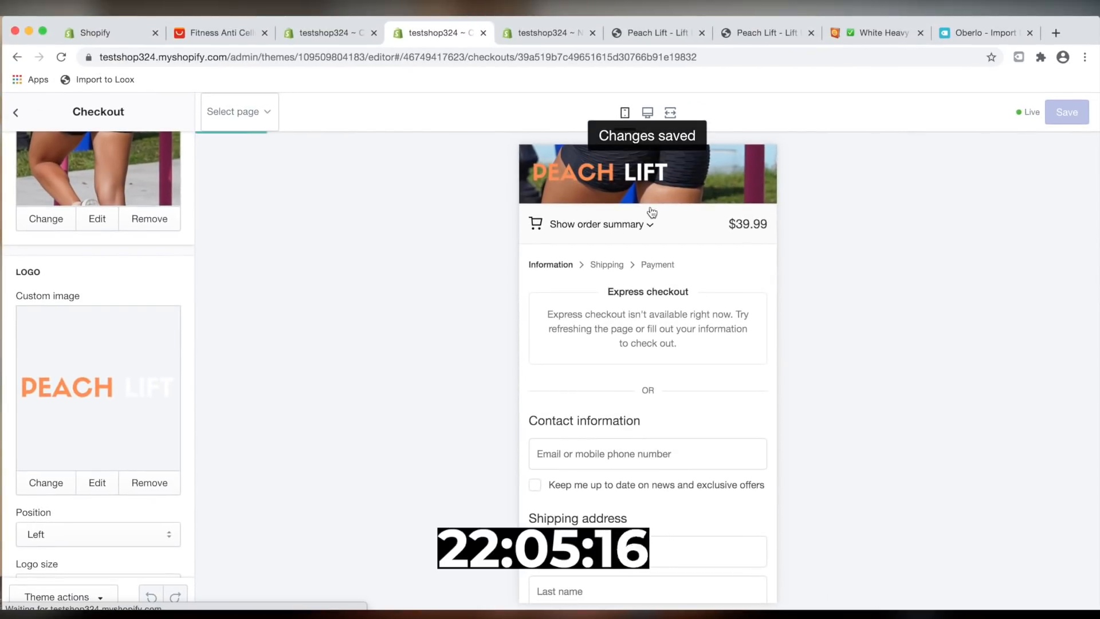
Leave the checkout settings and open a preview of the theme, dismissing the preview bar
left_click(20, 115)
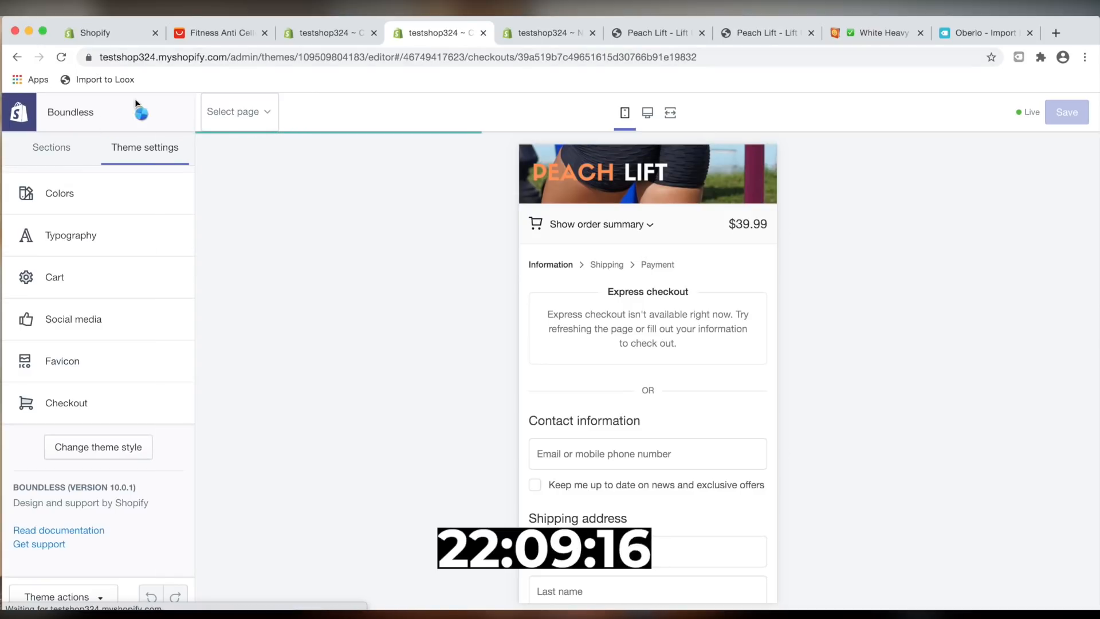
left_click(55, 597)
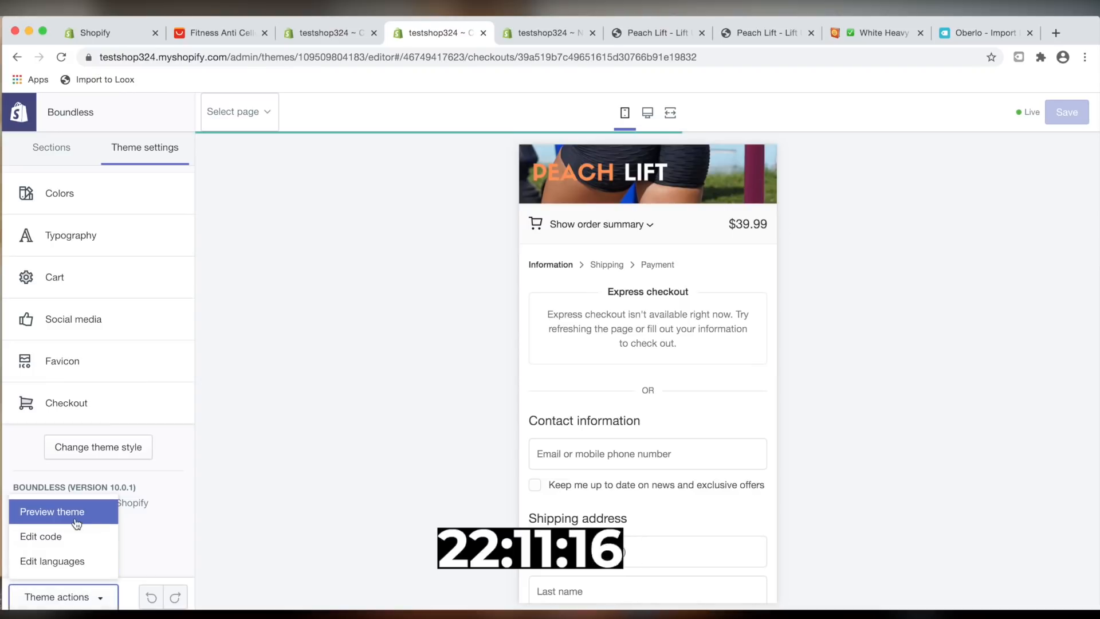
left_click(80, 509)
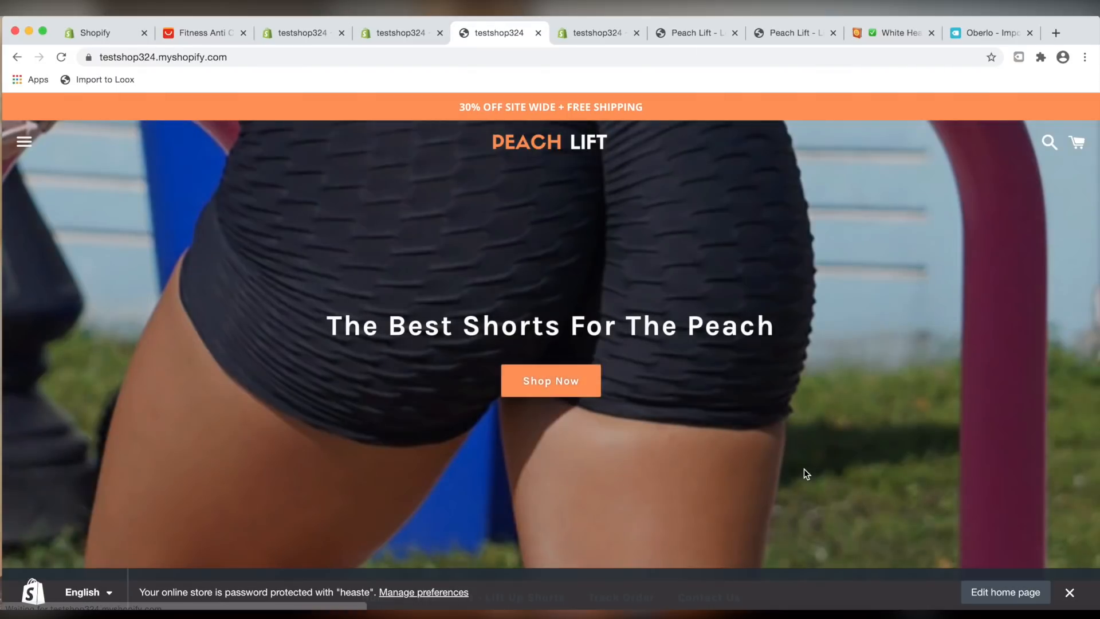
left_click(1082, 595)
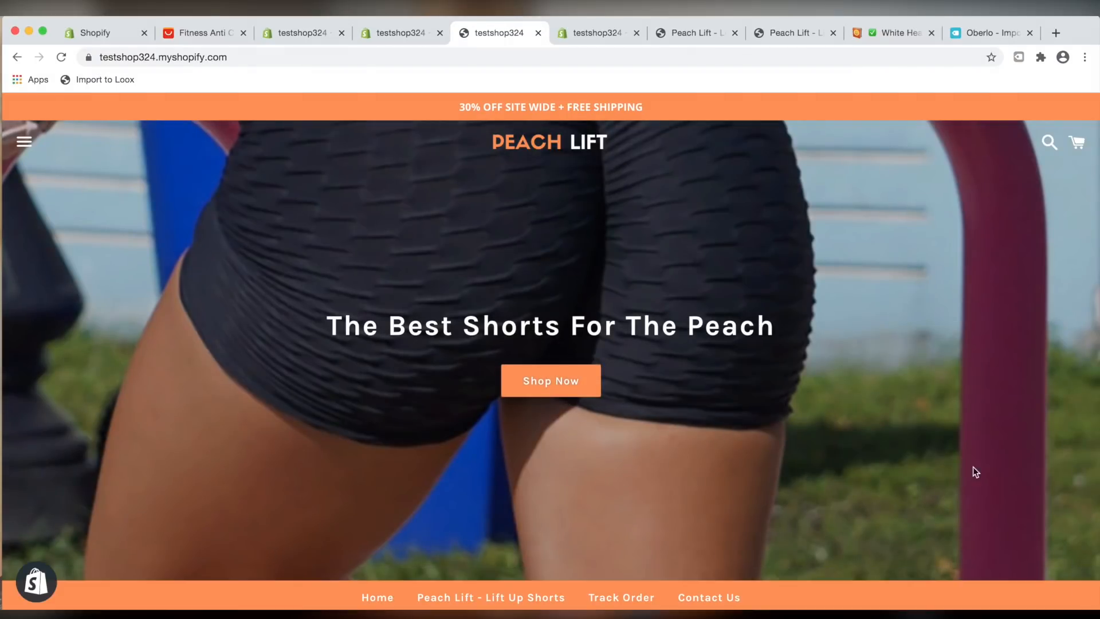
Scroll through the storefront home page to review its sections, main menu and footer menu
scroll(887, 453, "down", 3)
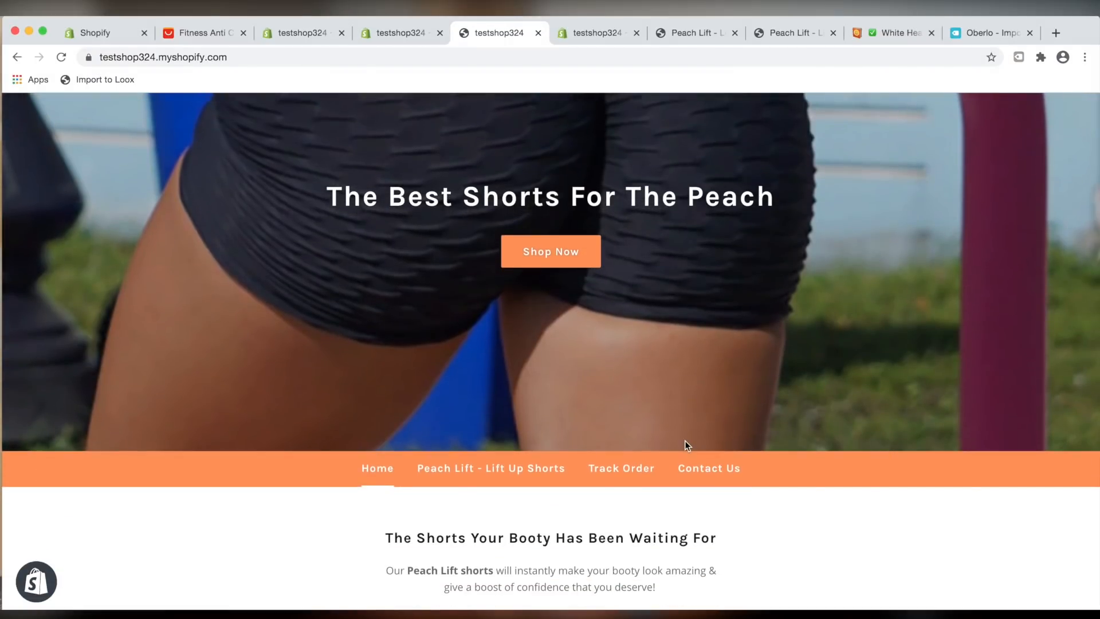
scroll(492, 452, "down", 2)
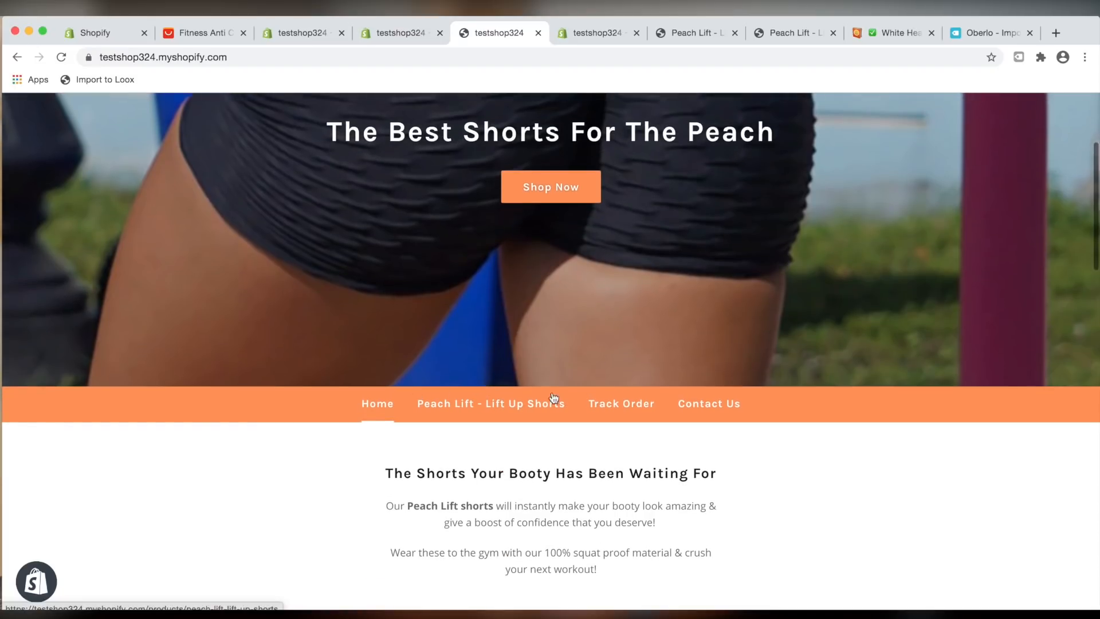
scroll(408, 349, "down", 3)
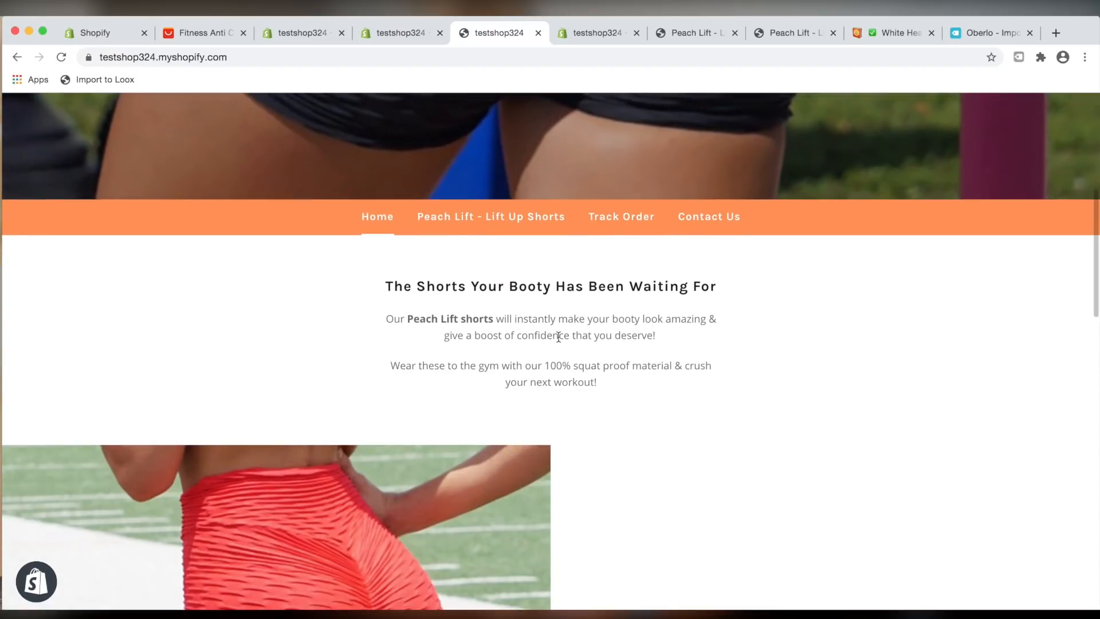
scroll(658, 447, "down", 5)
scroll(661, 440, "up", 6)
scroll(543, 416, "down", 10)
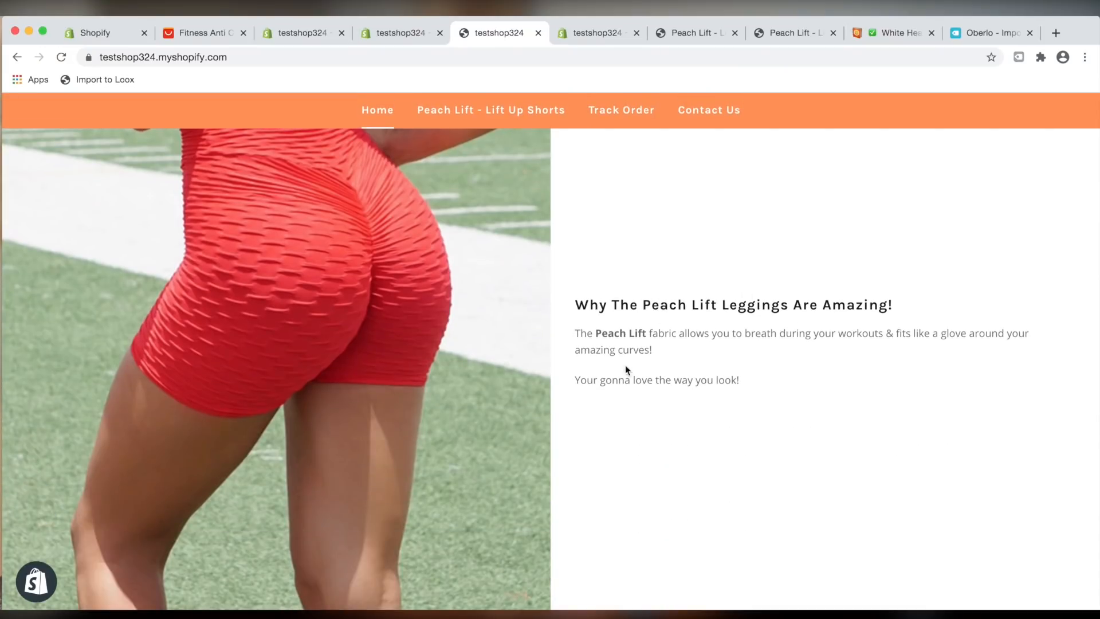
scroll(658, 405, "down", 10)
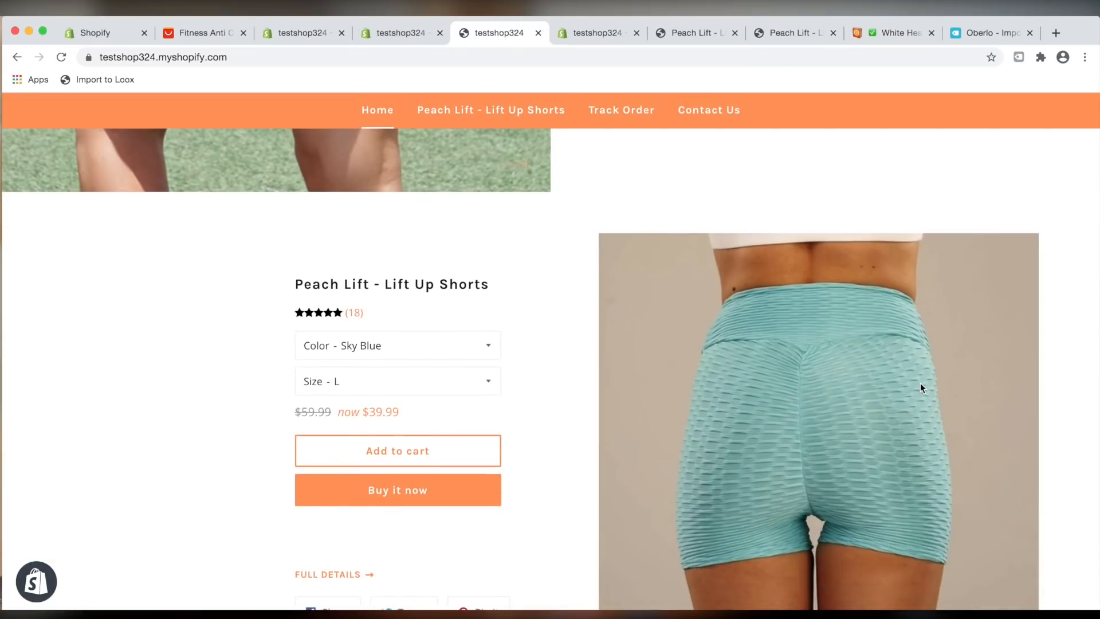
scroll(916, 344, "down", 5)
scroll(810, 363, "down", 4)
scroll(809, 344, "up", 2)
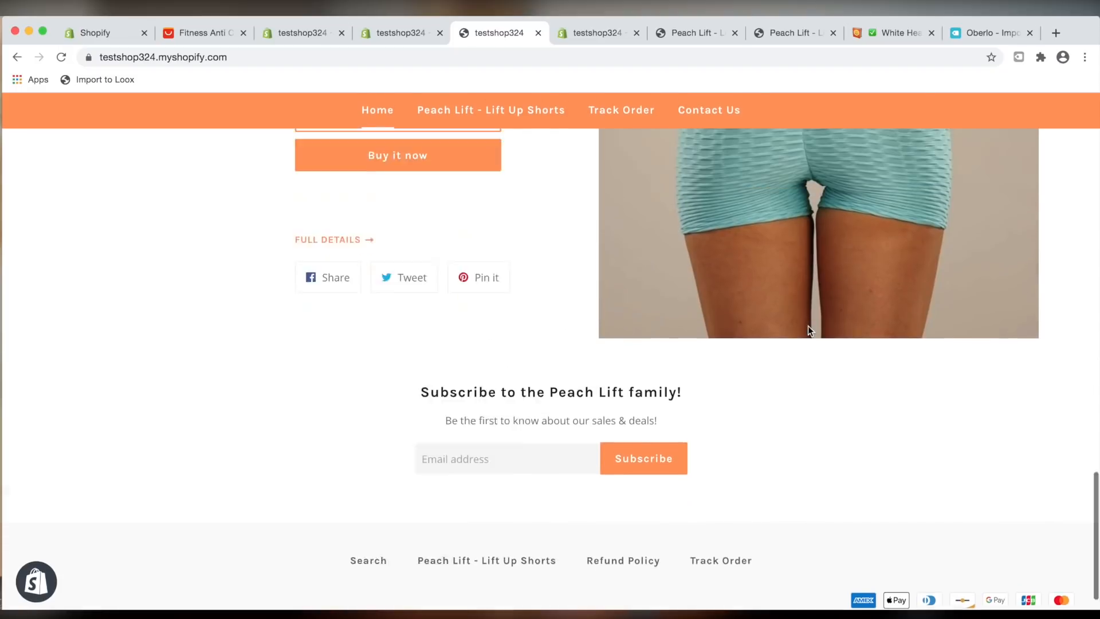
scroll(808, 327, "up", 2)
Open the Peach Lift - Lift Up Shorts product page and scroll through its content
left_click(339, 342)
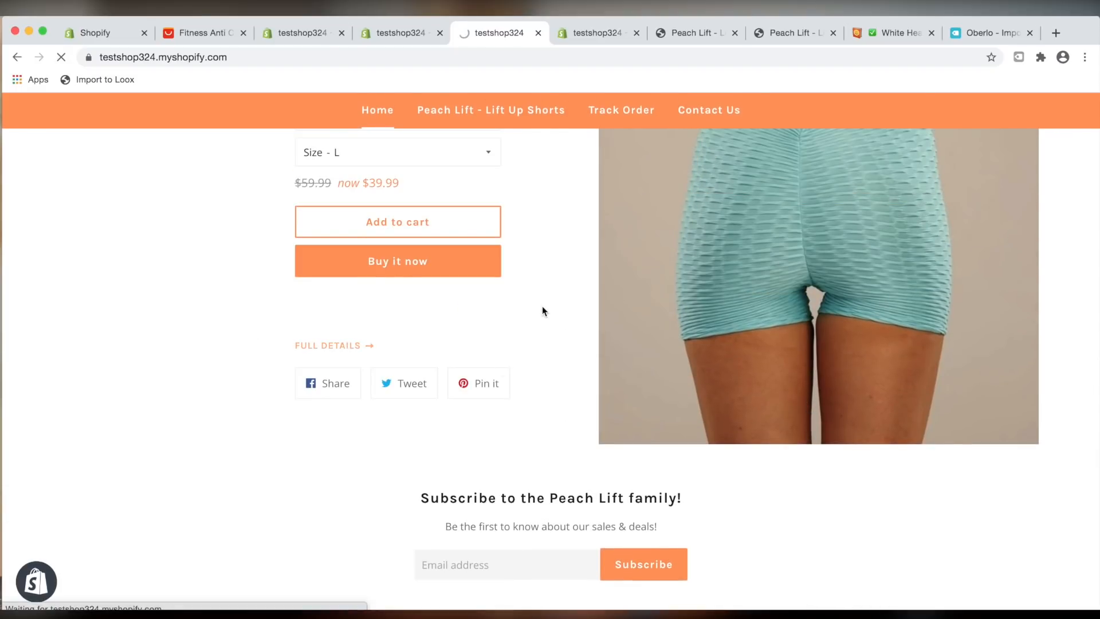
scroll(489, 172, "down", 4)
scroll(489, 173, "down", 15)
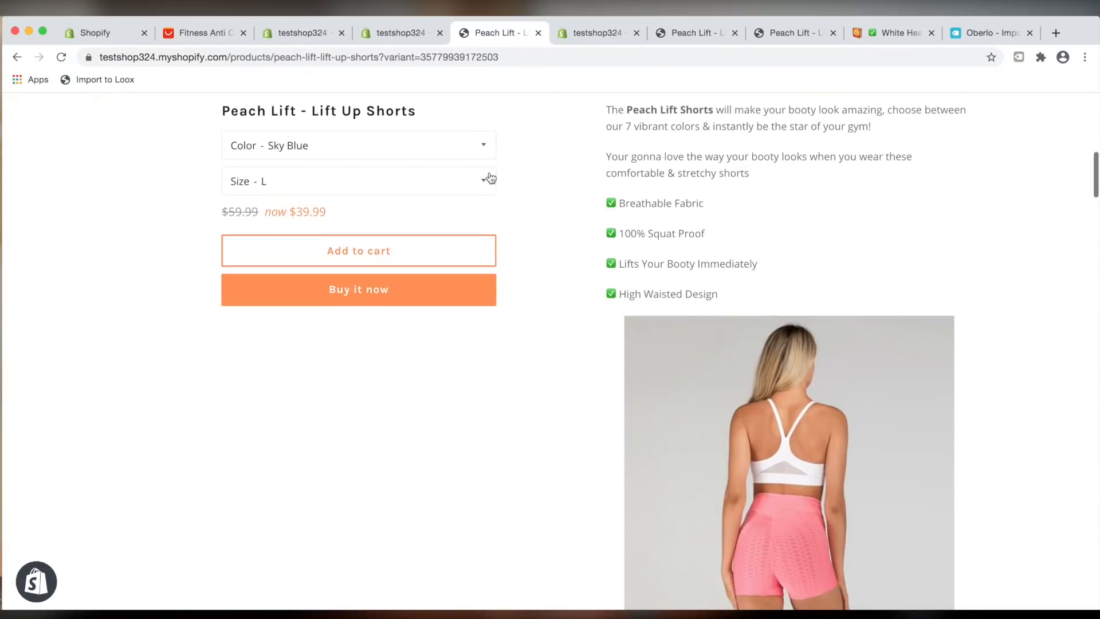
scroll(489, 177, "down", 20)
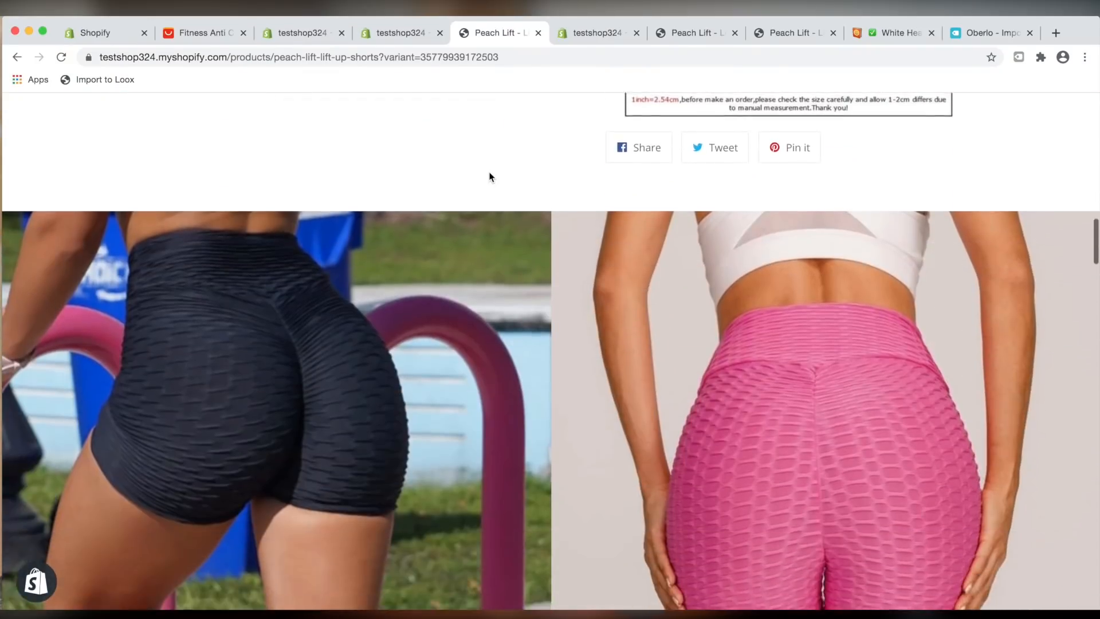
scroll(490, 177, "down", 15)
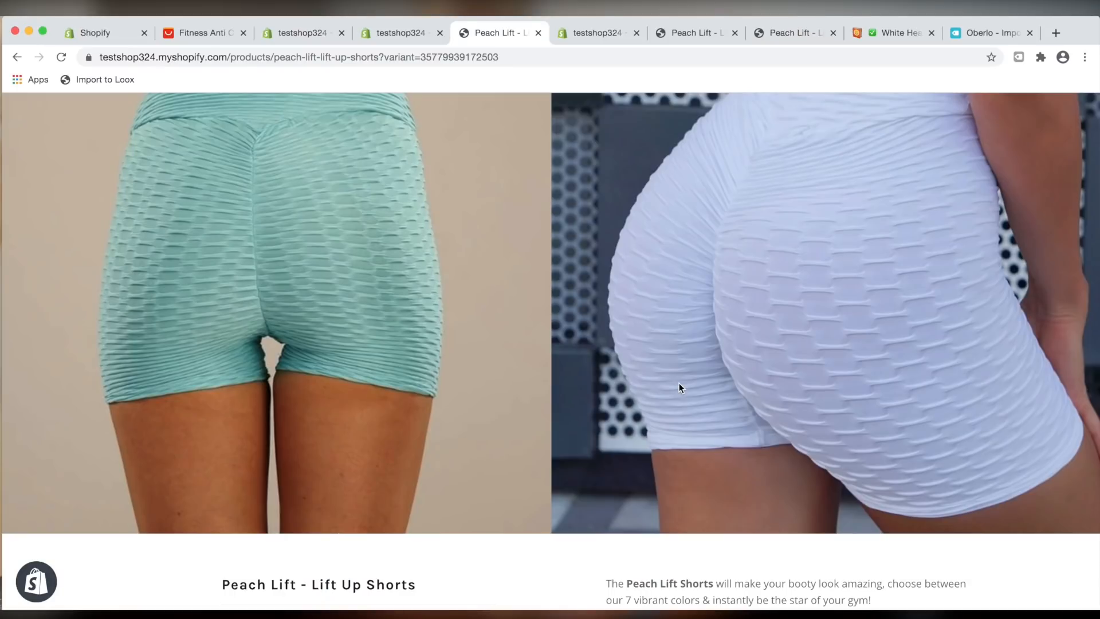
scroll(678, 383, "up", 3)
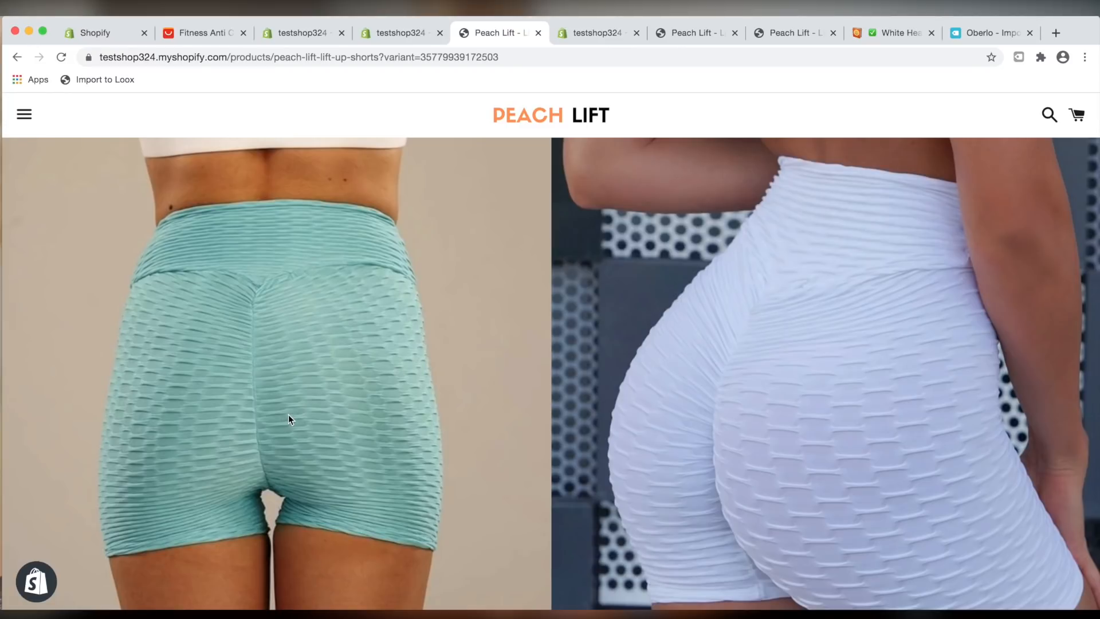
Scroll further down the product page through its description, size chart, customer reviews and footer links
scroll(491, 272, "down", 1)
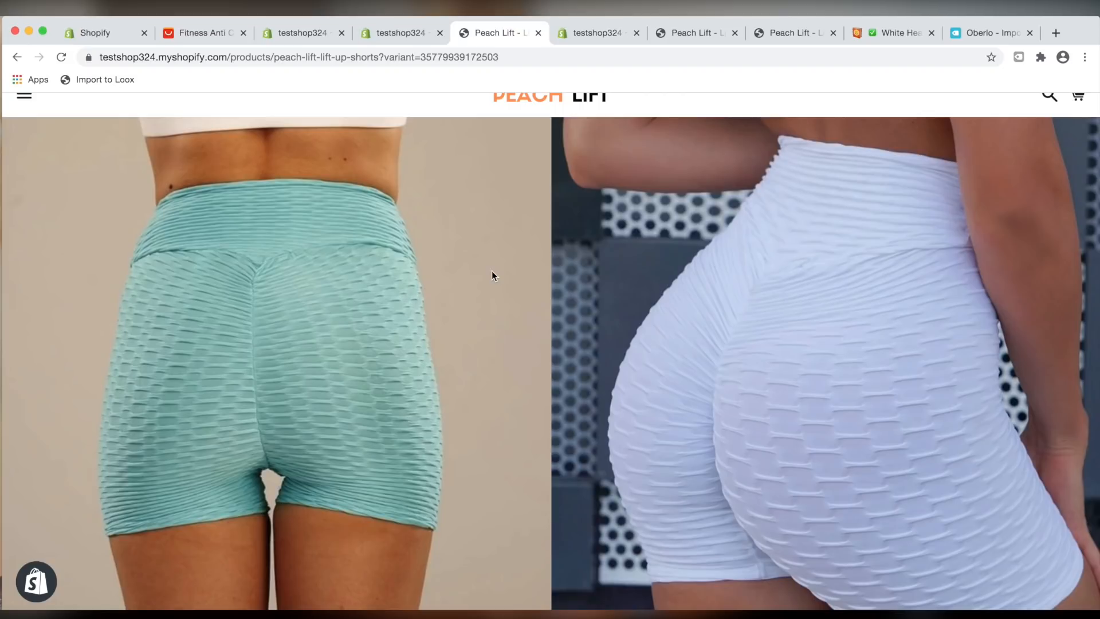
scroll(508, 201, "down", 10)
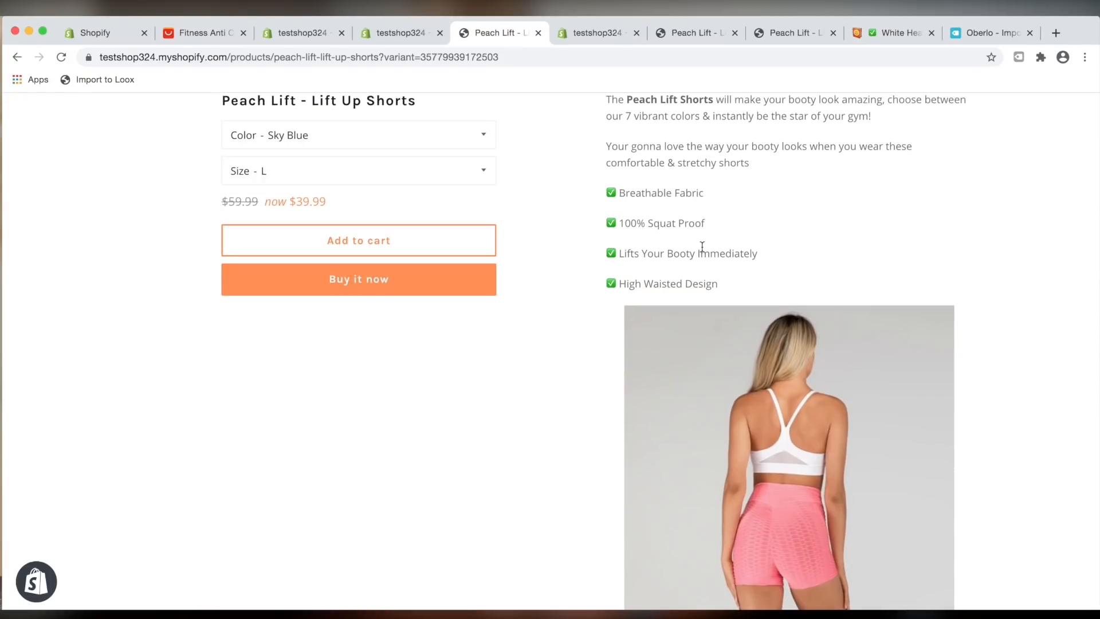
scroll(702, 247, "down", 20)
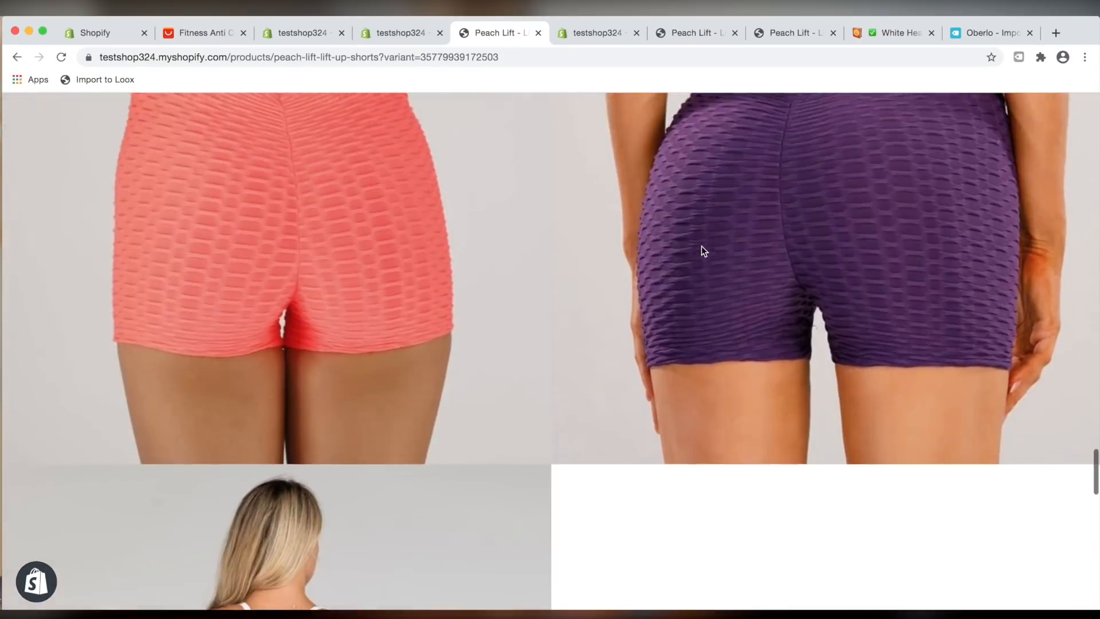
scroll(701, 246, "down", 15)
scroll(622, 520, "down", 5)
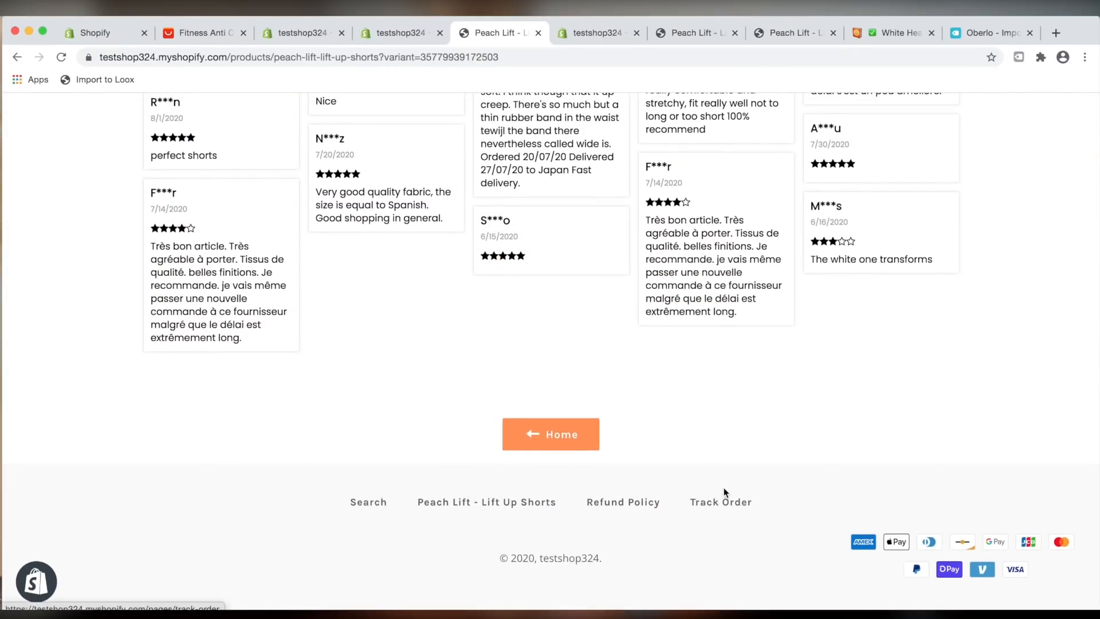
scroll(724, 490, "up", 15)
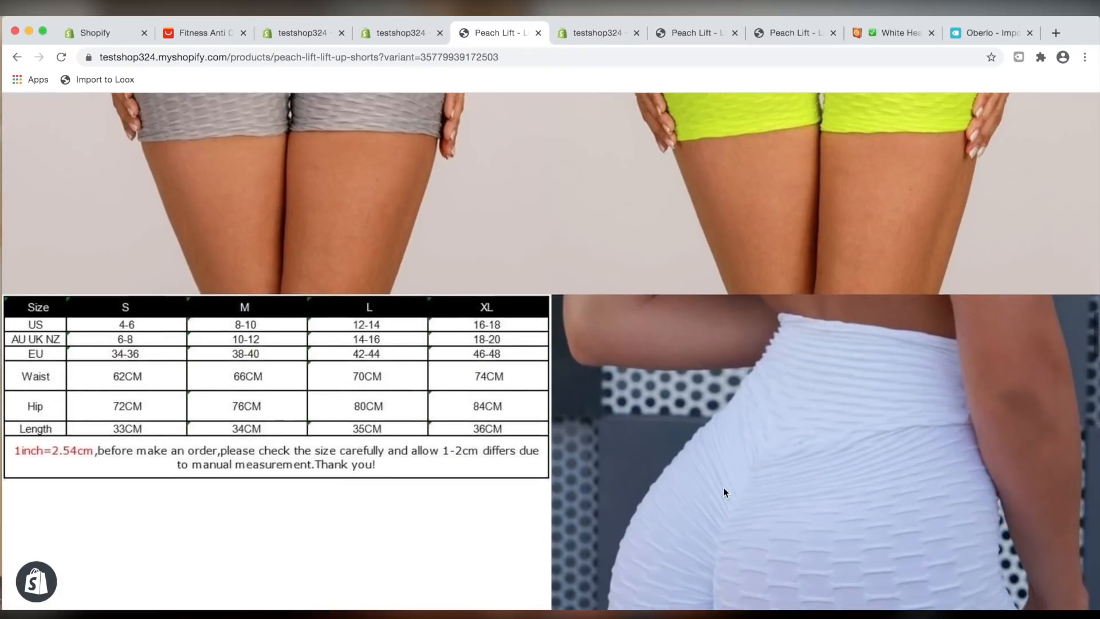
scroll(723, 491, "up", 10)
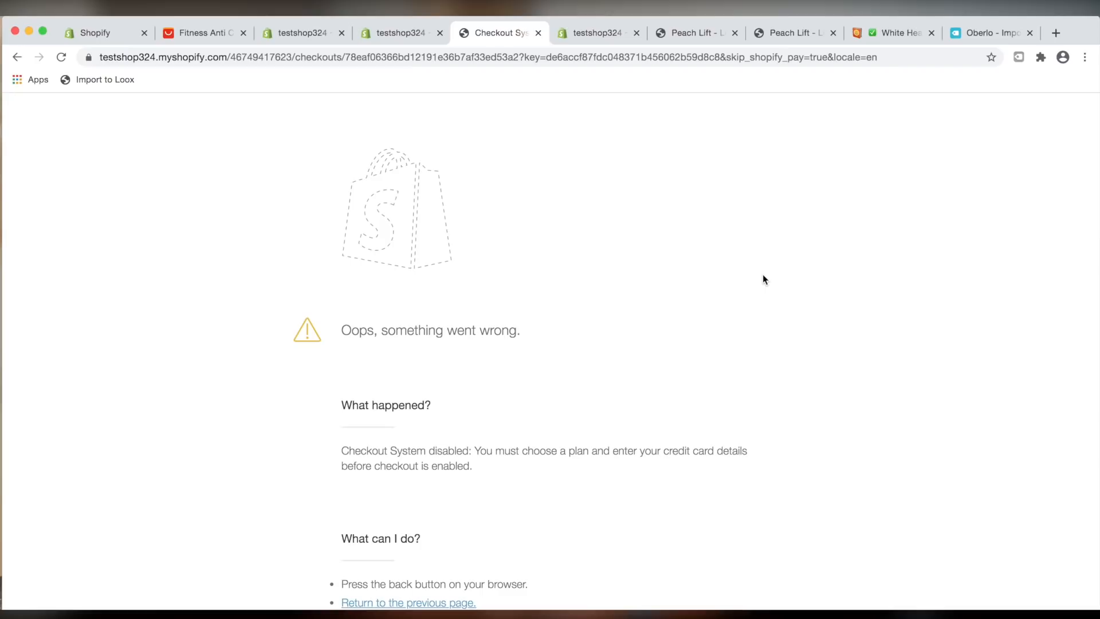
Select the checkout error explanation text, go back in the browser, and switch to the theme editor tab
triple_click(422, 444)
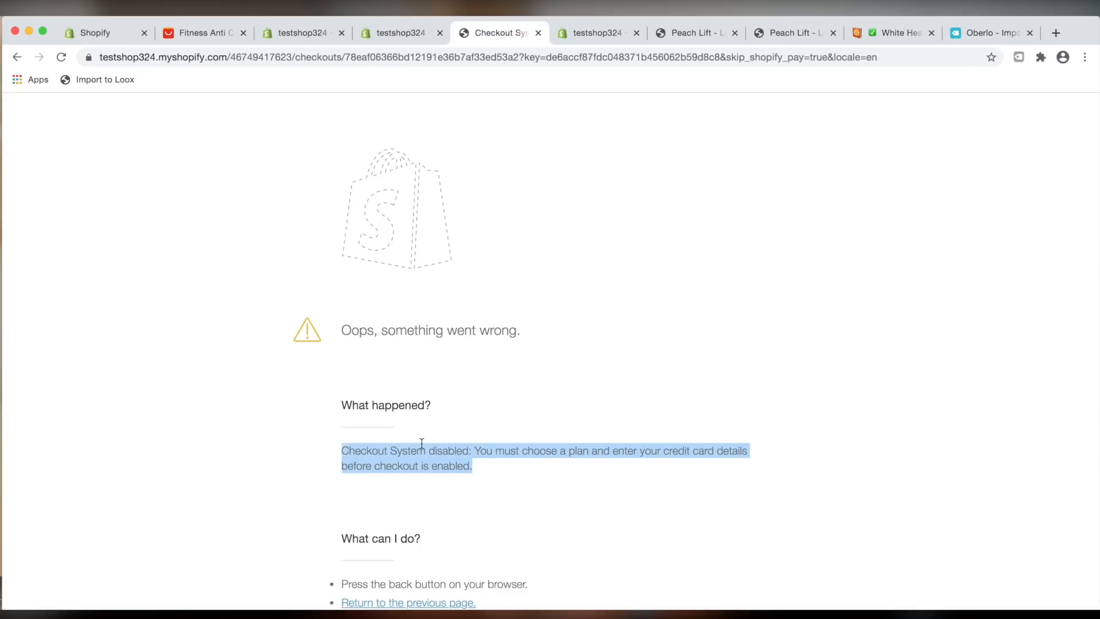
left_click(17, 56)
left_click(401, 32)
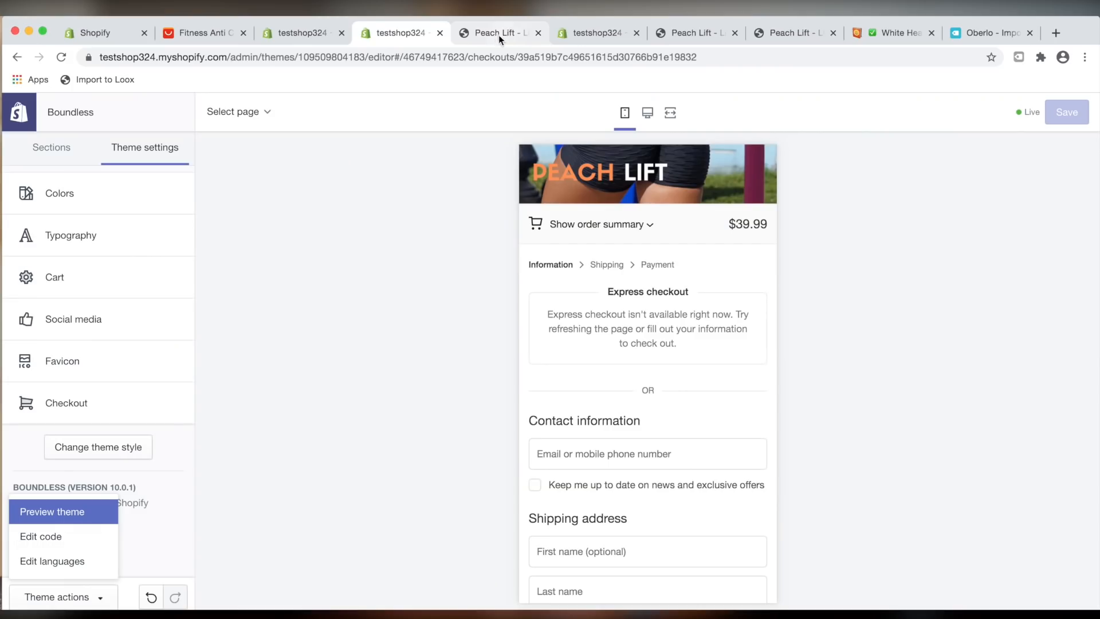
Switch back to the Peach Lift product page tab and scroll around its top section
left_click(496, 33)
scroll(962, 304, "up", 10)
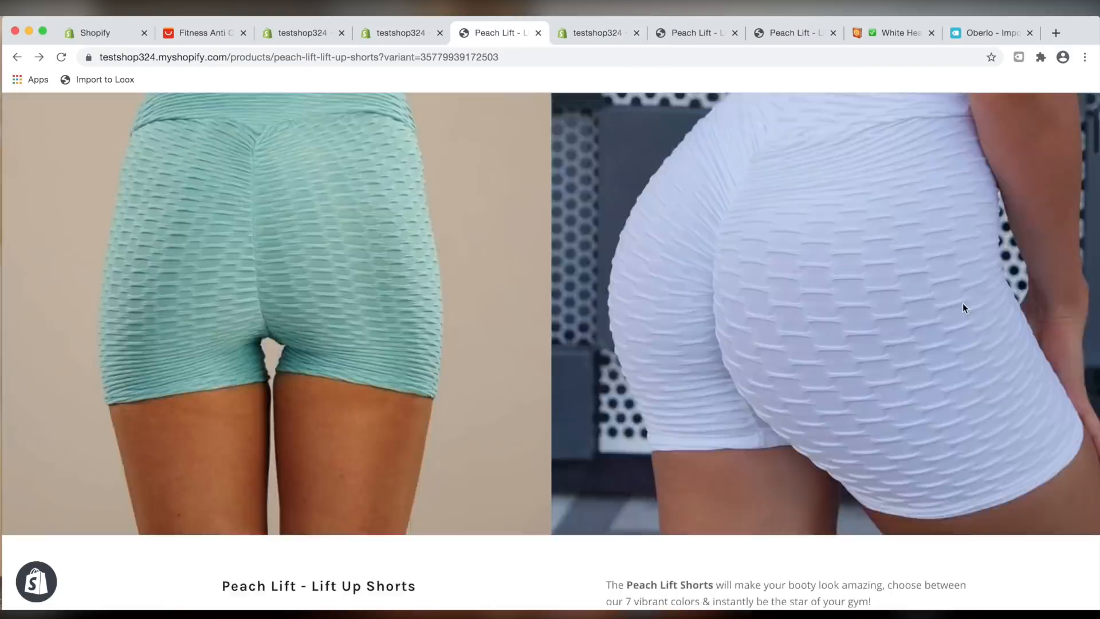
scroll(962, 304, "down", 3)
scroll(963, 308, "down", 1)
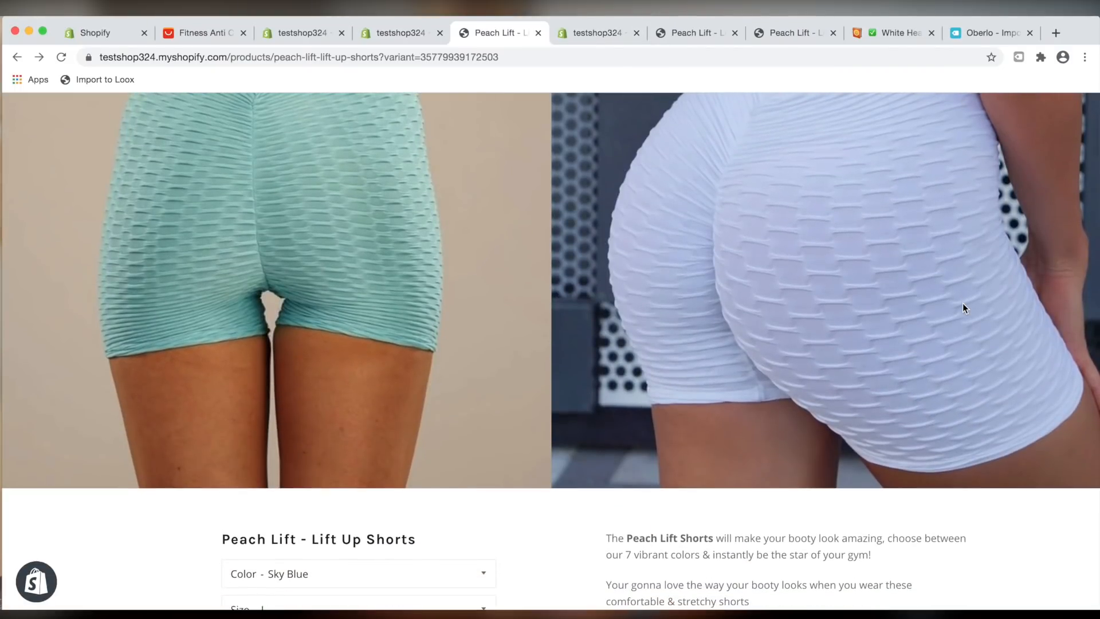